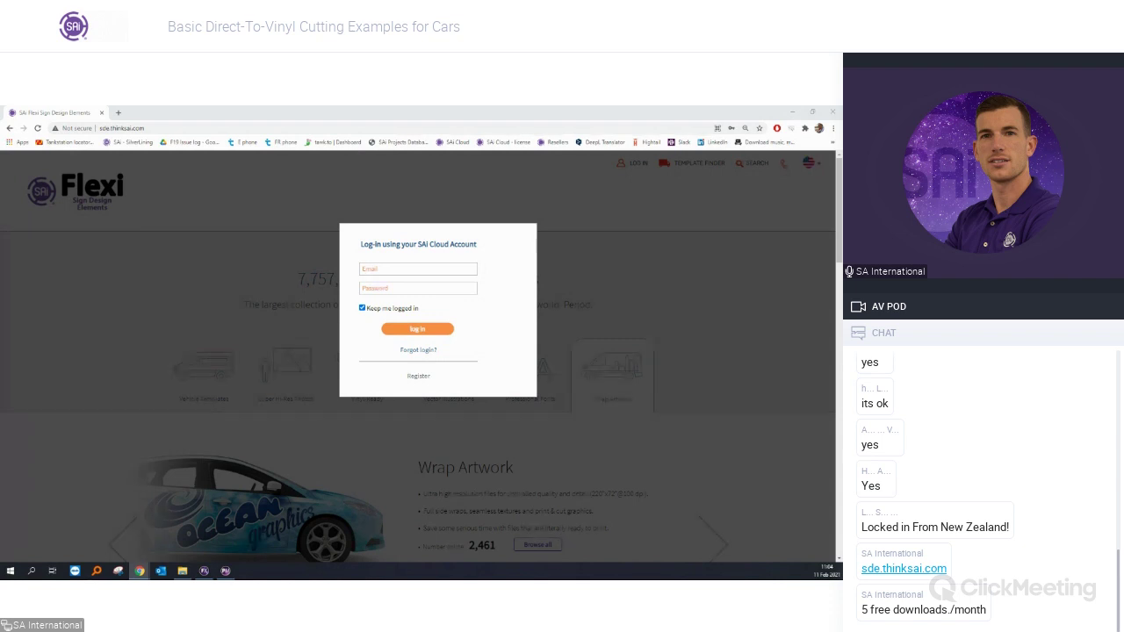
Sign in to Flexi Sign Design Elements using the saved account credentials.
{"action": "left_click", "coordinate": [372, 268]}
{"action": "left_click", "coordinate": [404, 290]}
{"action": "left_click", "coordinate": [406, 331]}
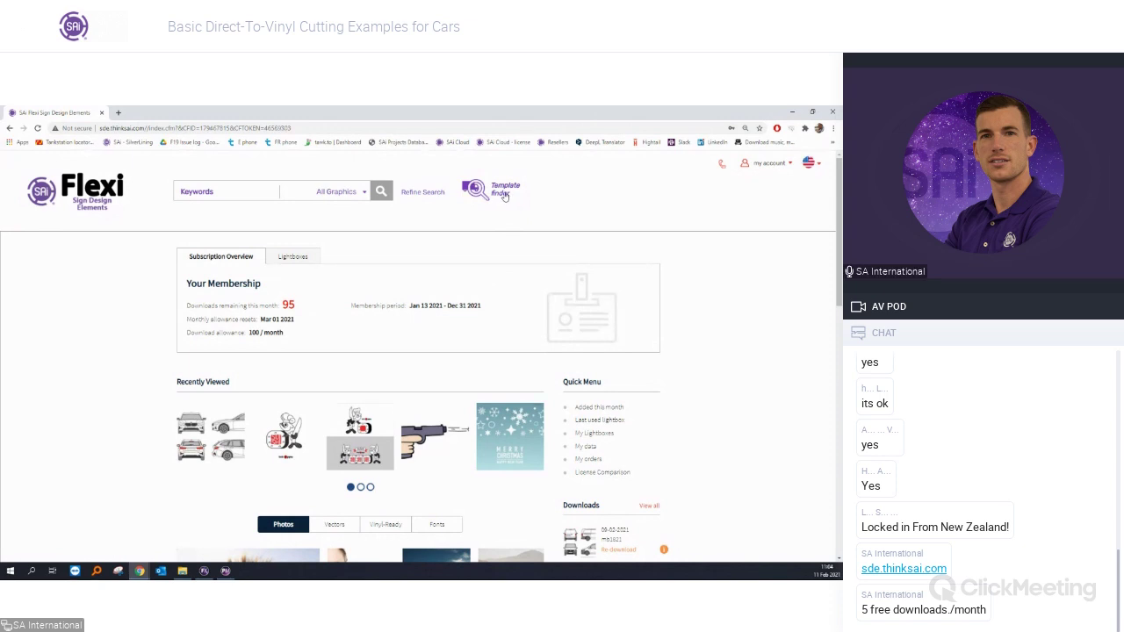
In the vehicle template finder, choose supplier Mr Clipart (EU) and brand Mercedes Benz.
{"action": "left_click", "coordinate": [505, 196]}
{"action": "left_click", "coordinate": [542, 217]}
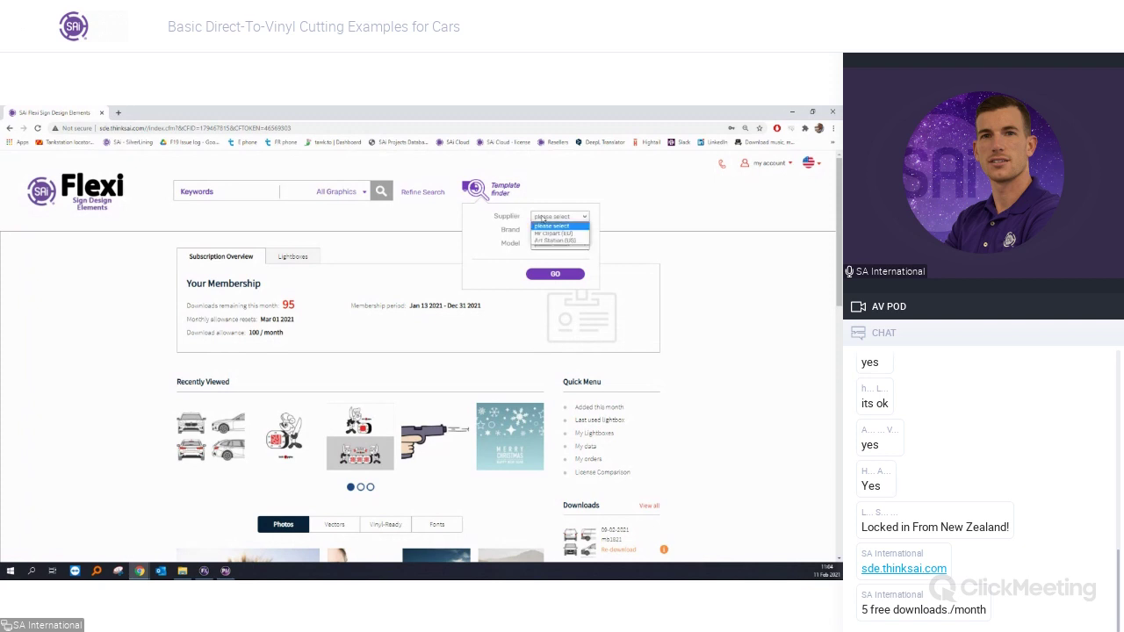
{"action": "left_click", "coordinate": [546, 233]}
{"action": "left_click", "coordinate": [545, 230]}
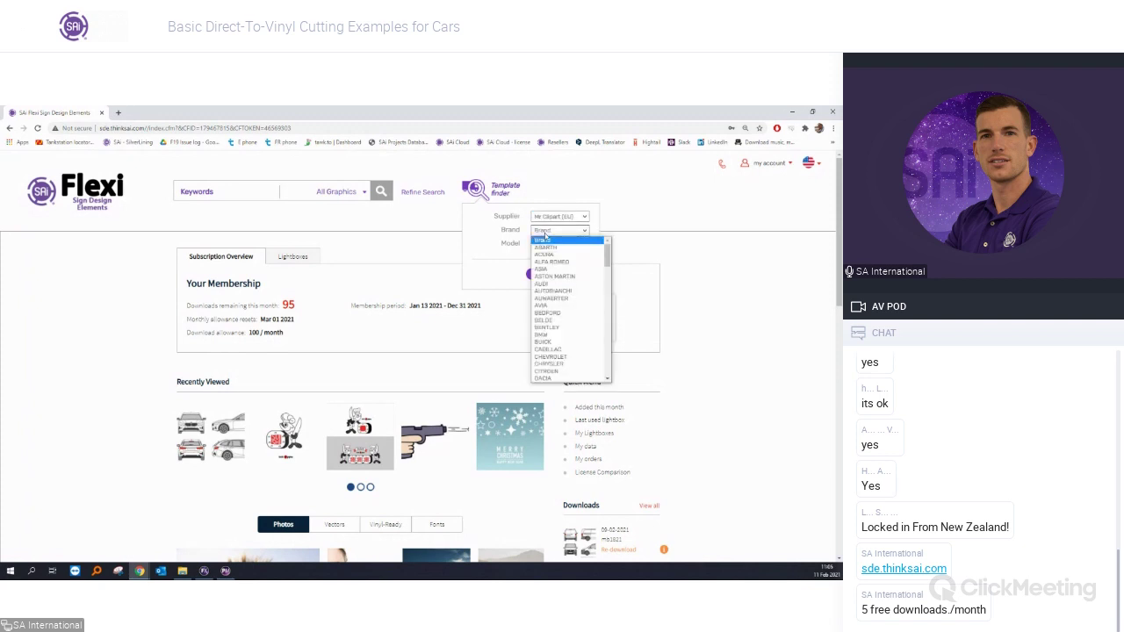
{"action": "type", "text": "mer"}
{"action": "key", "text": "Return"}
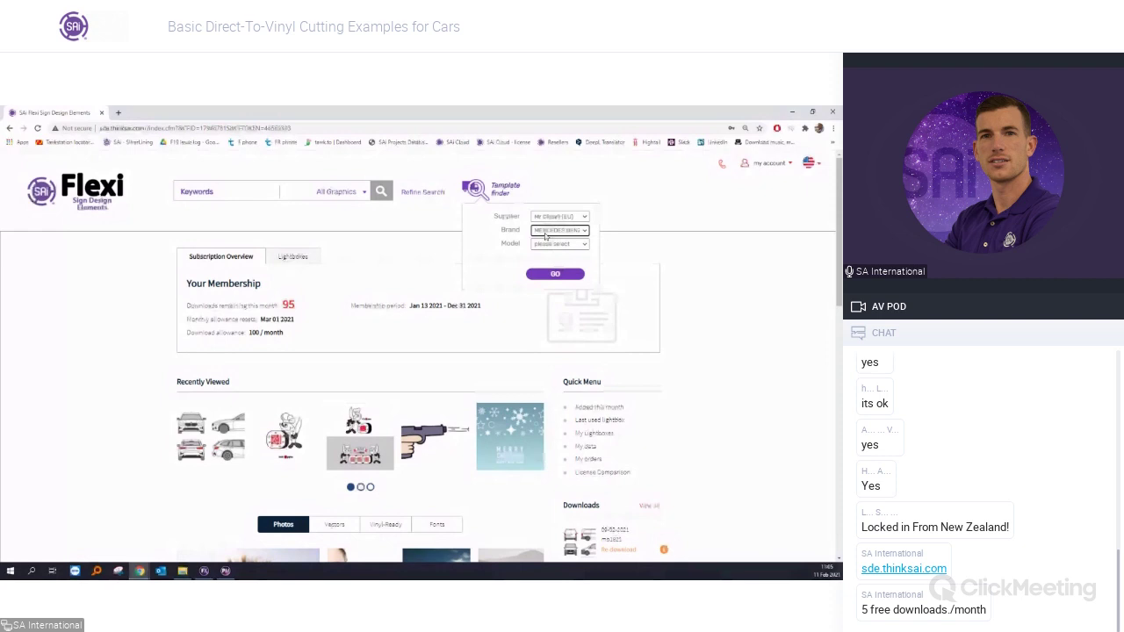
Set model Vito and model year 2020, then run the search and review the result.
{"action": "left_click", "coordinate": [578, 246]}
{"action": "scroll", "coordinate": [562, 334], "scroll_direction": "down", "scroll_amount": 5}
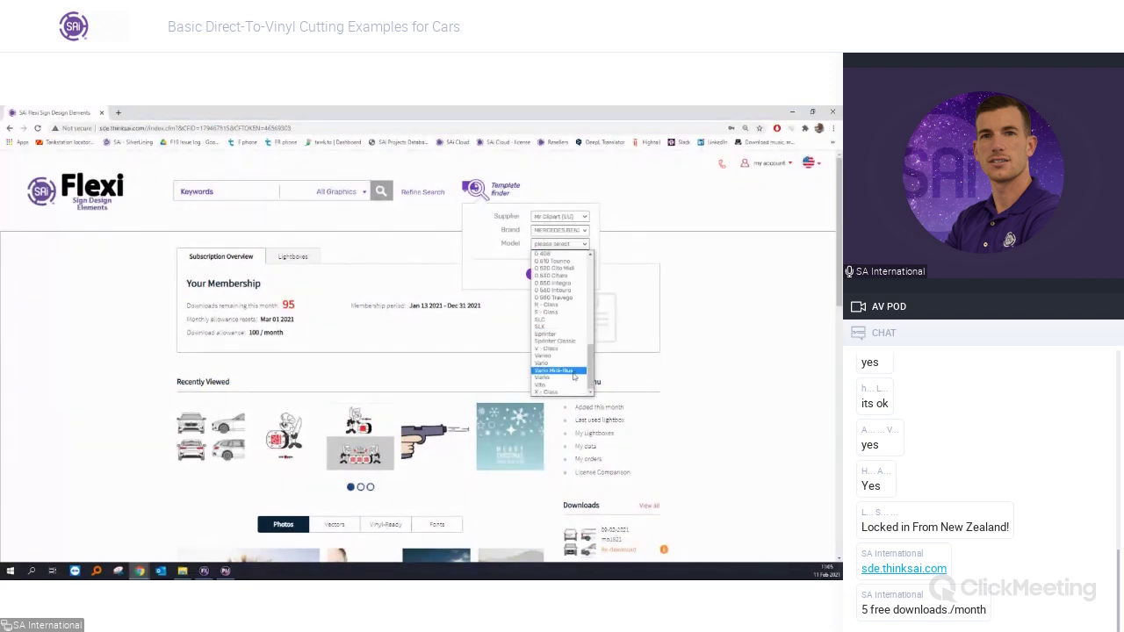
{"action": "left_click", "coordinate": [564, 386]}
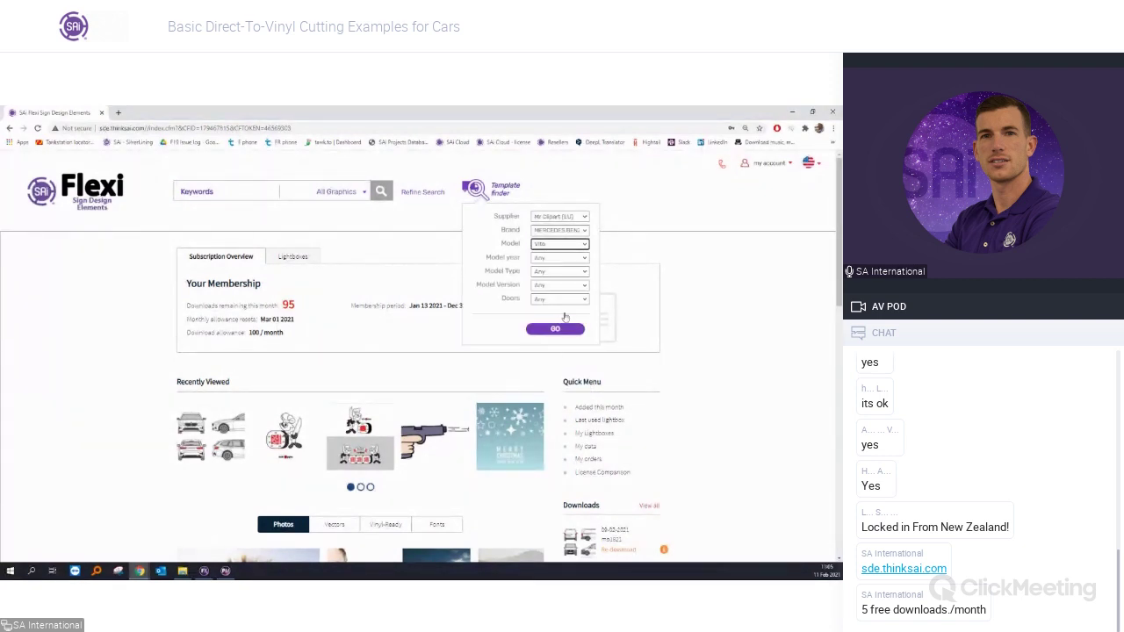
{"action": "left_click", "coordinate": [556, 259]}
{"action": "left_click", "coordinate": [556, 266]}
{"action": "left_click", "coordinate": [557, 260]}
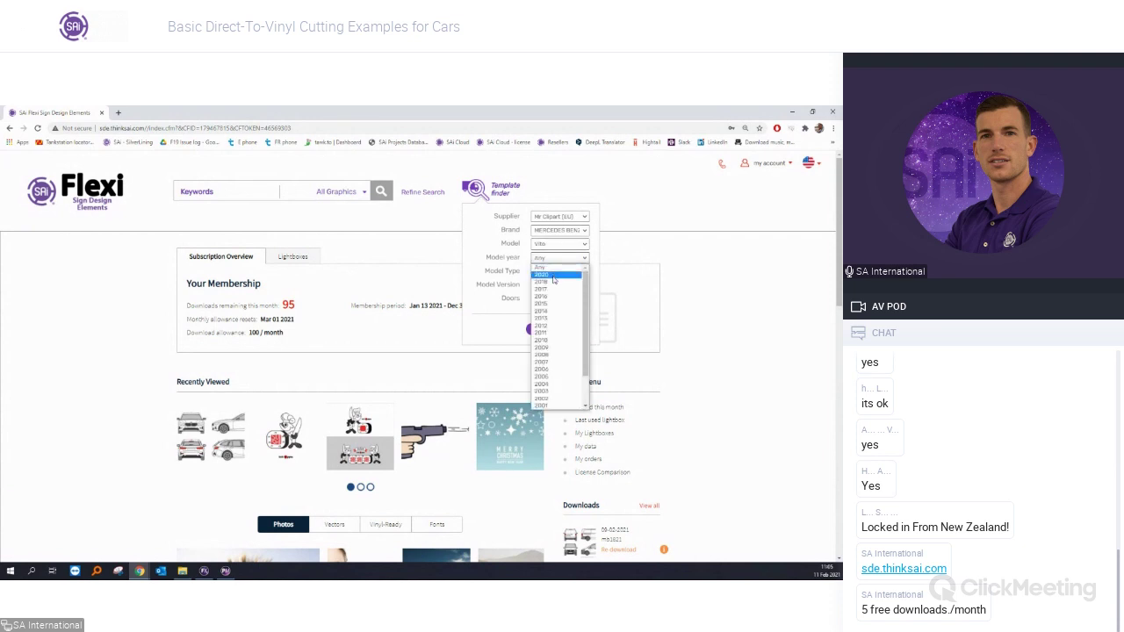
{"action": "left_click", "coordinate": [555, 280]}
{"action": "left_click", "coordinate": [554, 330]}
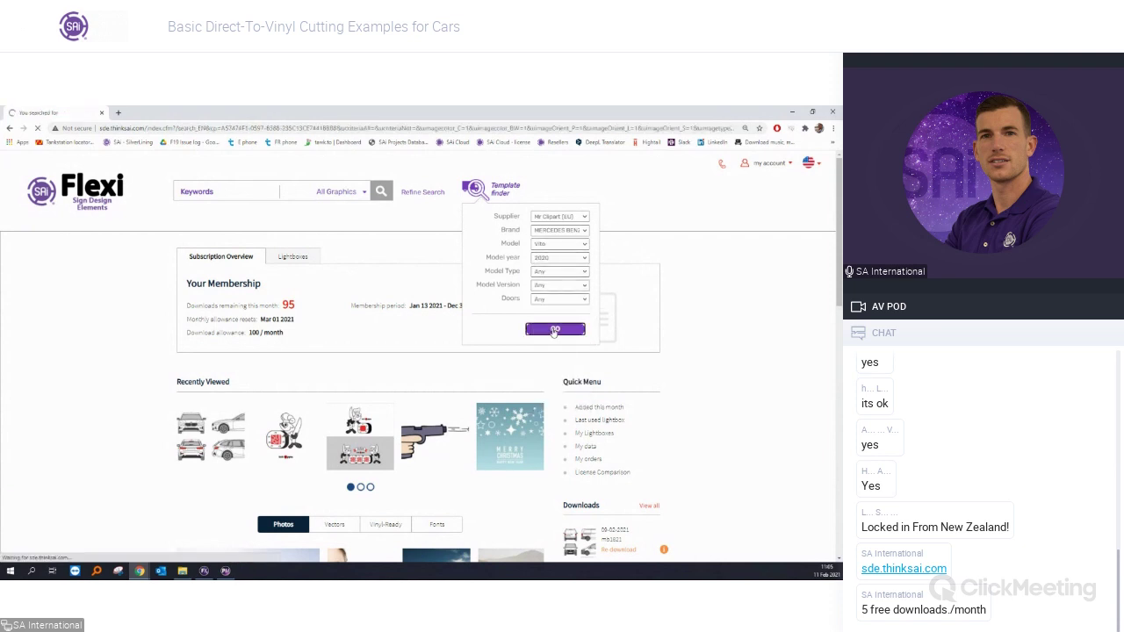
{"action": "scroll", "coordinate": [292, 401], "scroll_direction": "down", "scroll_amount": 1}
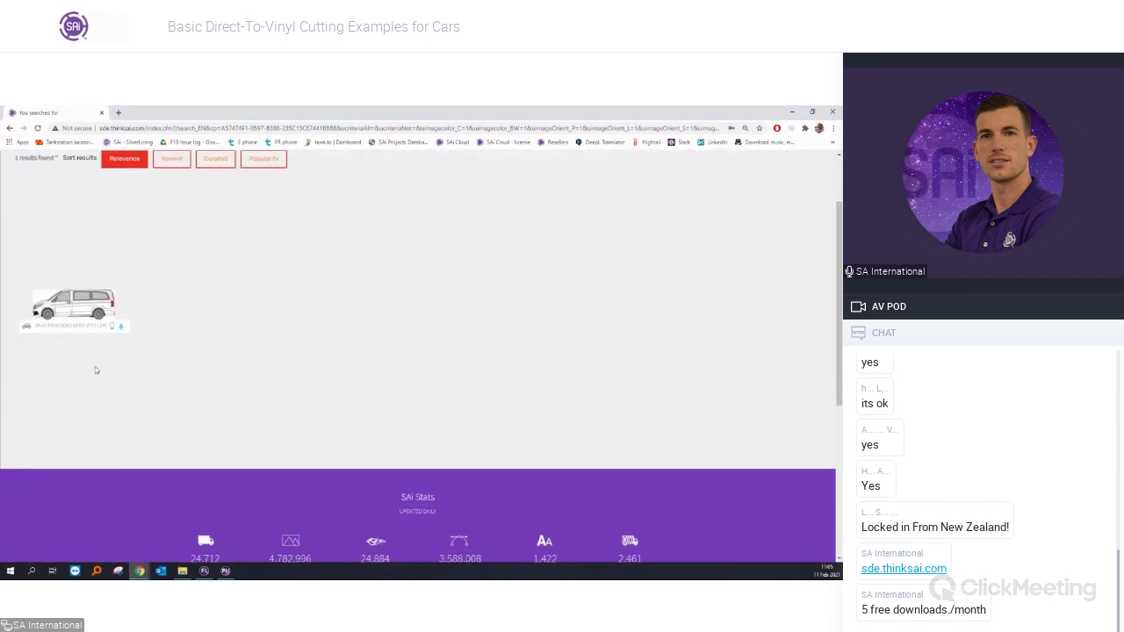
{"action": "mouse_move", "coordinate": [58, 309]}
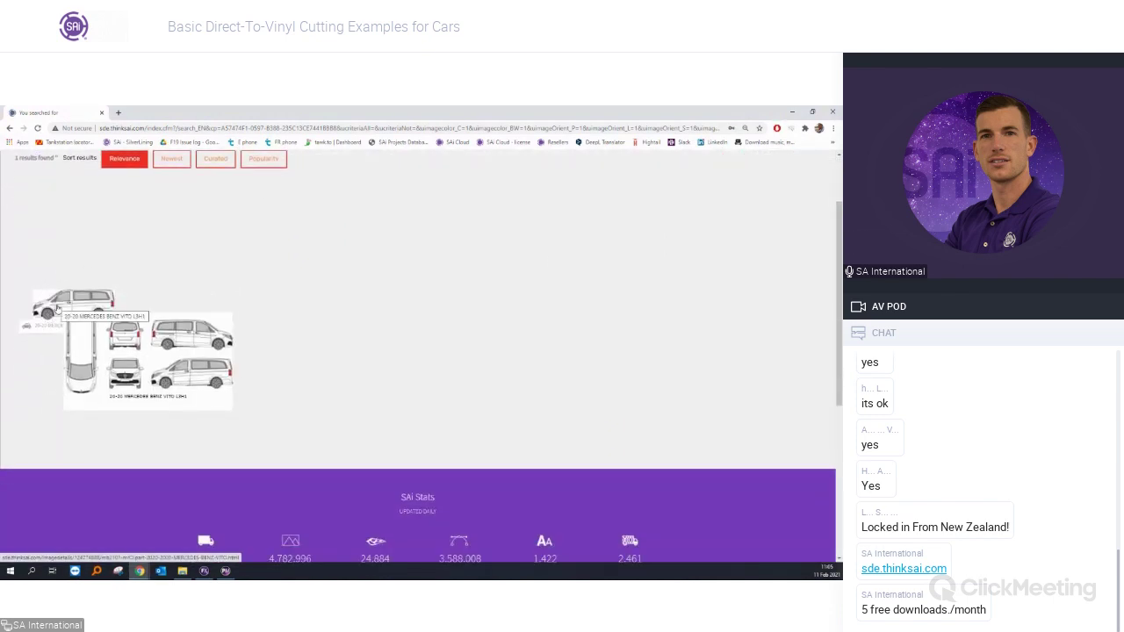
{"action": "scroll", "coordinate": [234, 305], "scroll_direction": "up", "scroll_amount": 1}
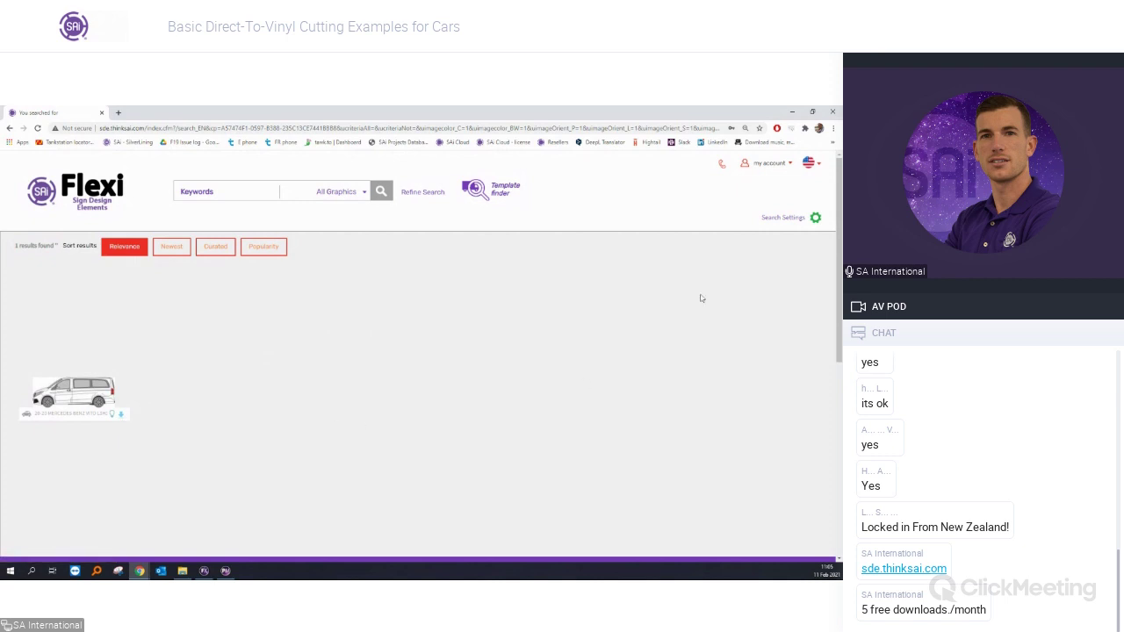
Minimize the browser and move the van photo to the left of the page.
{"action": "left_click", "coordinate": [793, 112]}
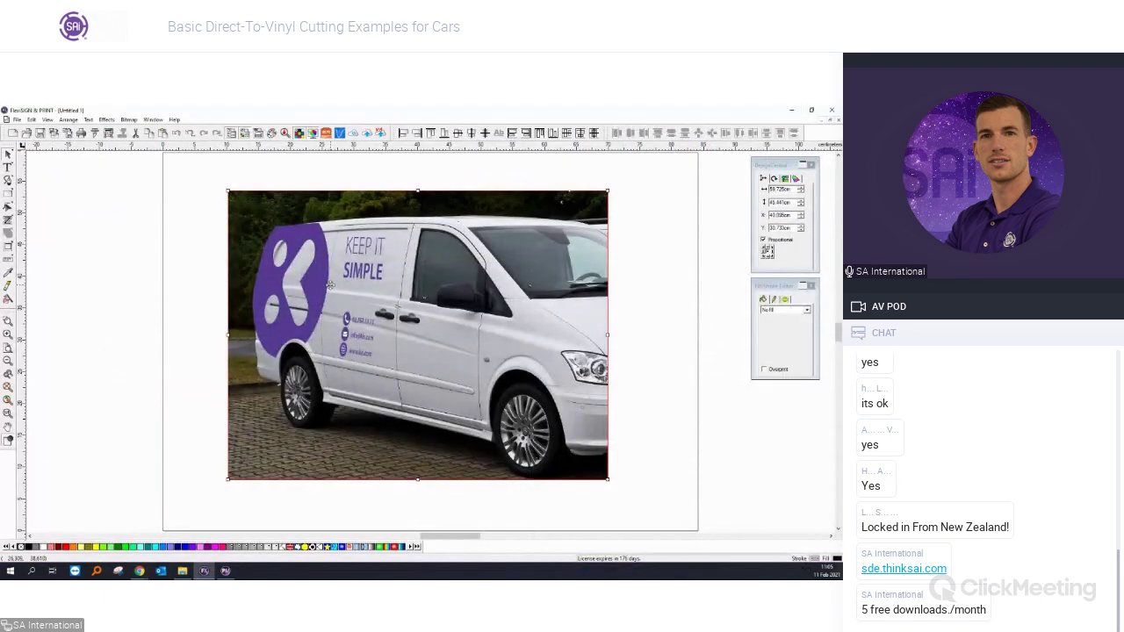
{"action": "scroll", "coordinate": [331, 287], "scroll_direction": "down", "scroll_amount": 2}
{"action": "left_click_drag", "start_coordinate": [331, 287], "coordinate": [77, 284]}
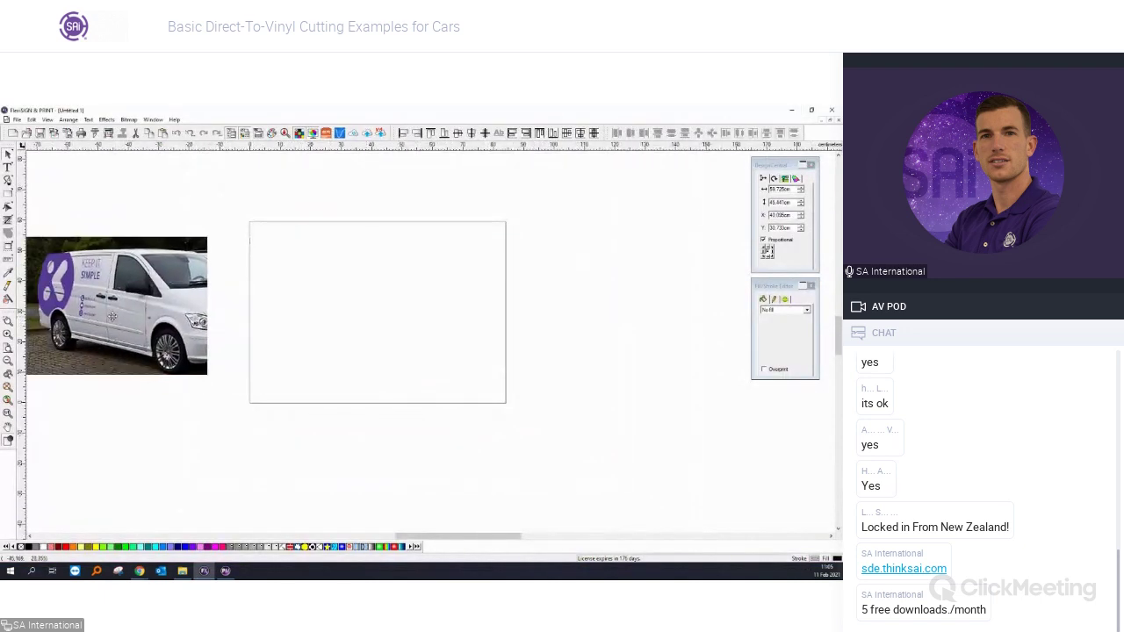
{"action": "scroll", "coordinate": [405, 327], "scroll_direction": "down", "scroll_amount": 1}
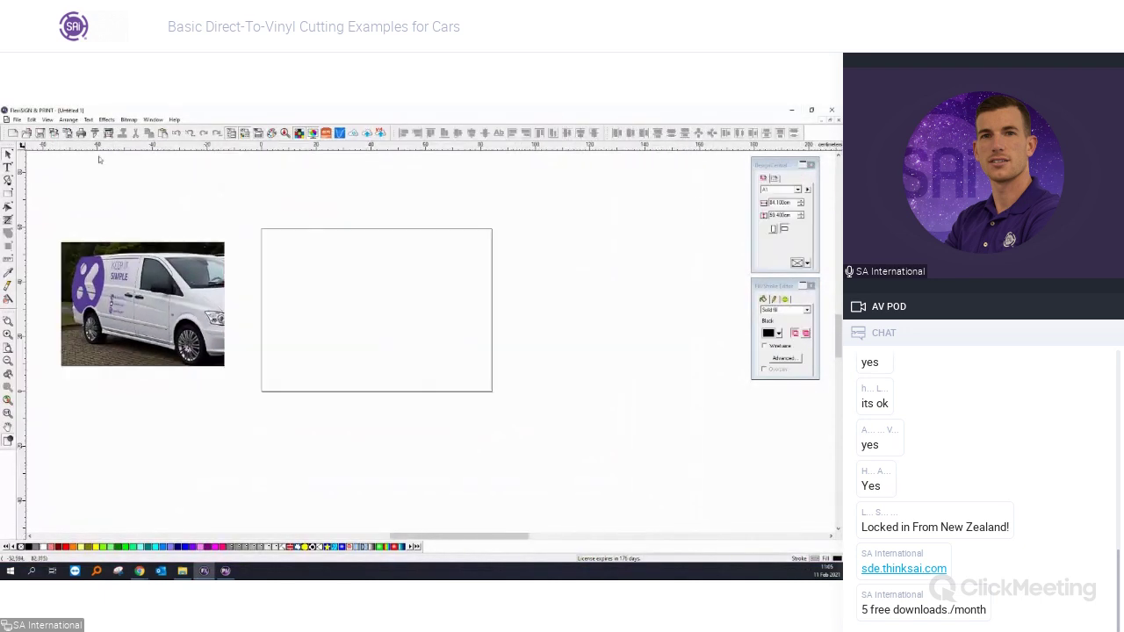
Import the mb1821 Illustrator template file from the nested mb1821 folder.
{"action": "left_click", "coordinate": [18, 121]}
{"action": "left_click", "coordinate": [42, 209]}
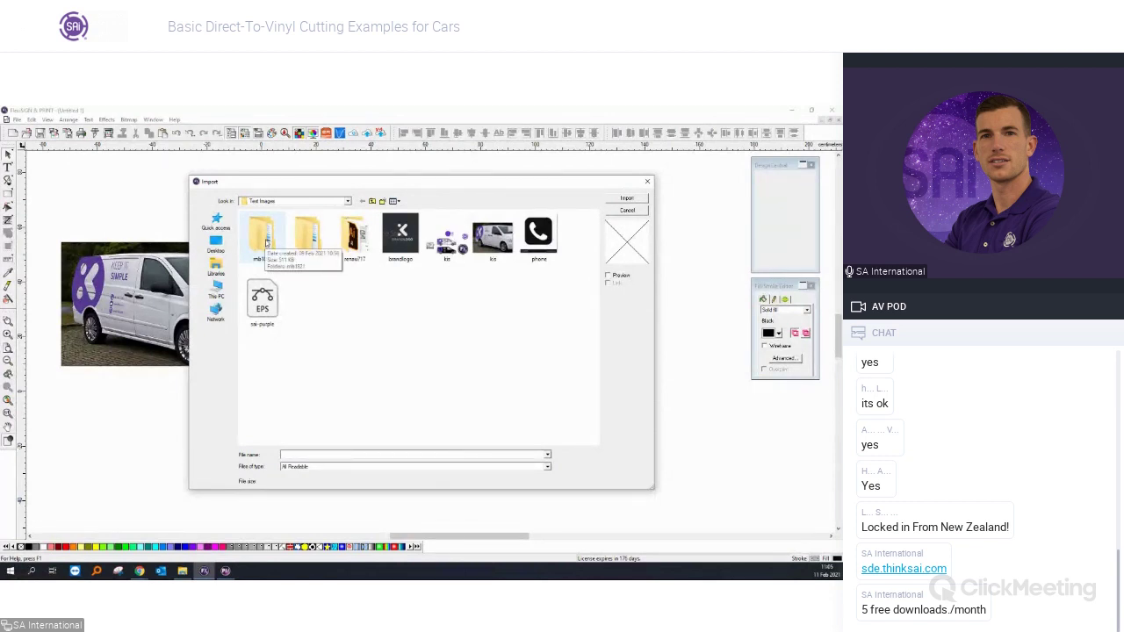
{"action": "double_click", "coordinate": [267, 242]}
{"action": "double_click", "coordinate": [267, 230]}
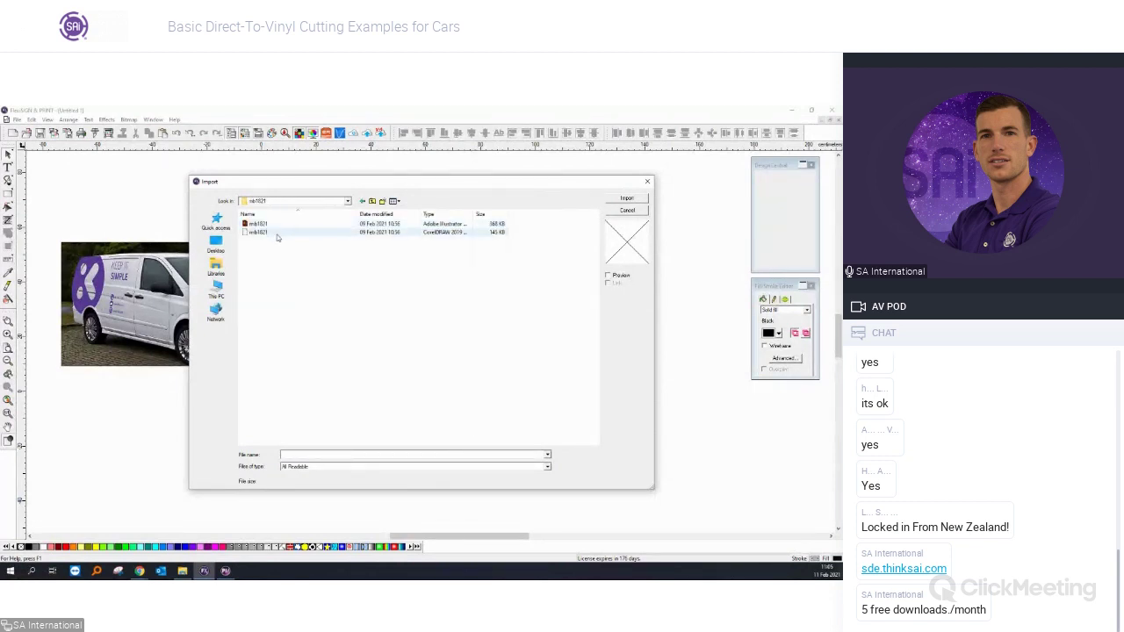
{"action": "left_click", "coordinate": [264, 226]}
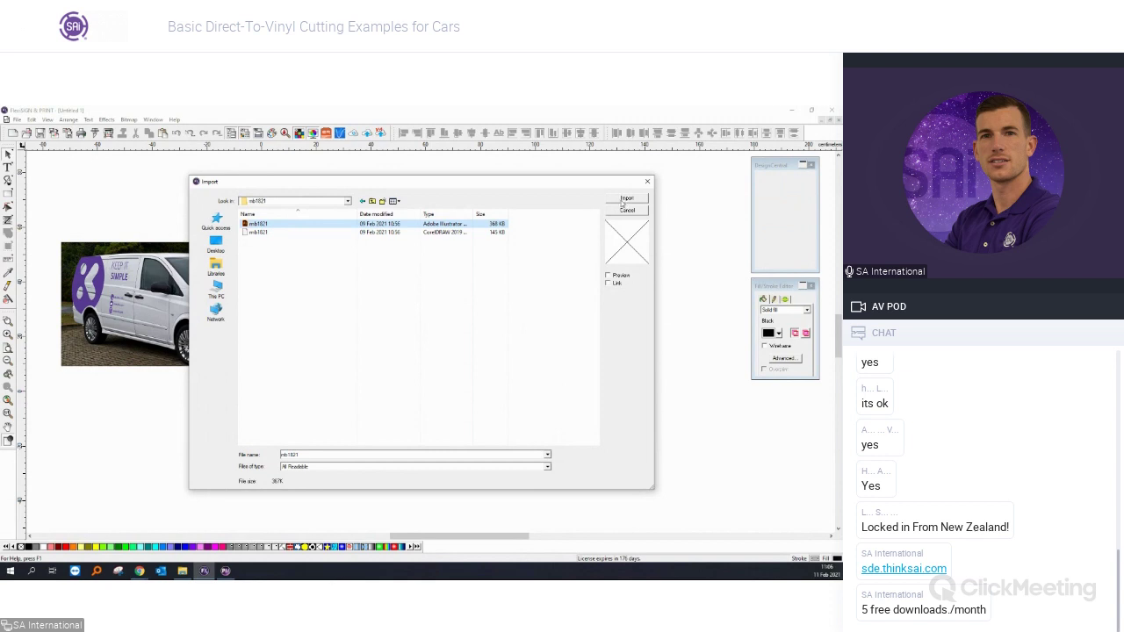
{"action": "left_click", "coordinate": [624, 201]}
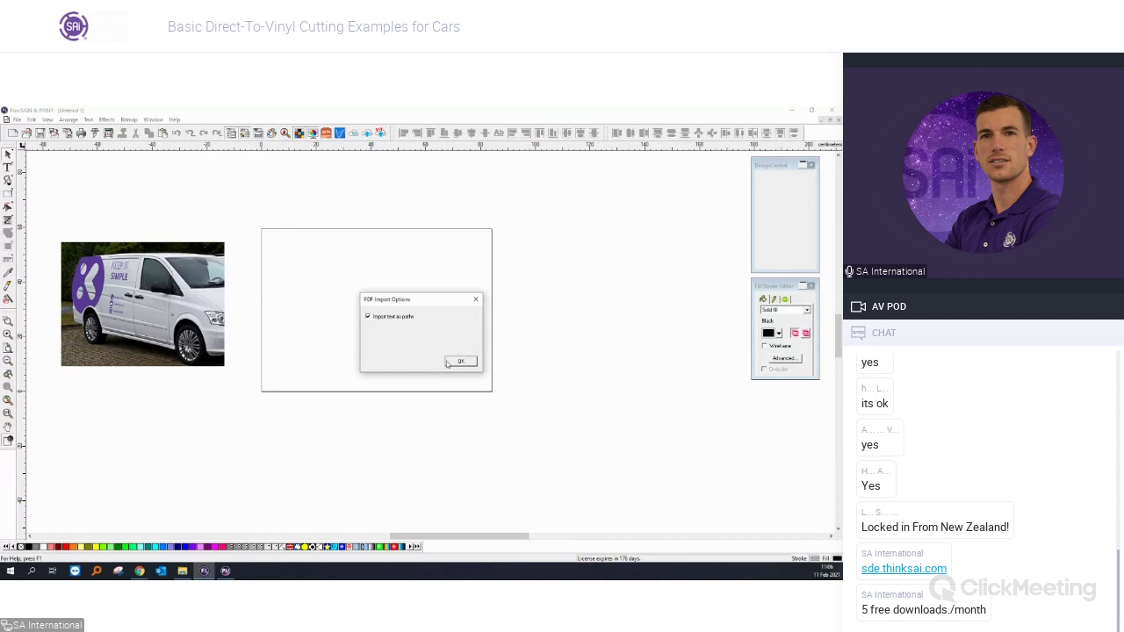
Accept the PDF import options, place the Vito template and select it to check its 1:20 scale.
{"action": "left_click", "coordinate": [458, 362]}
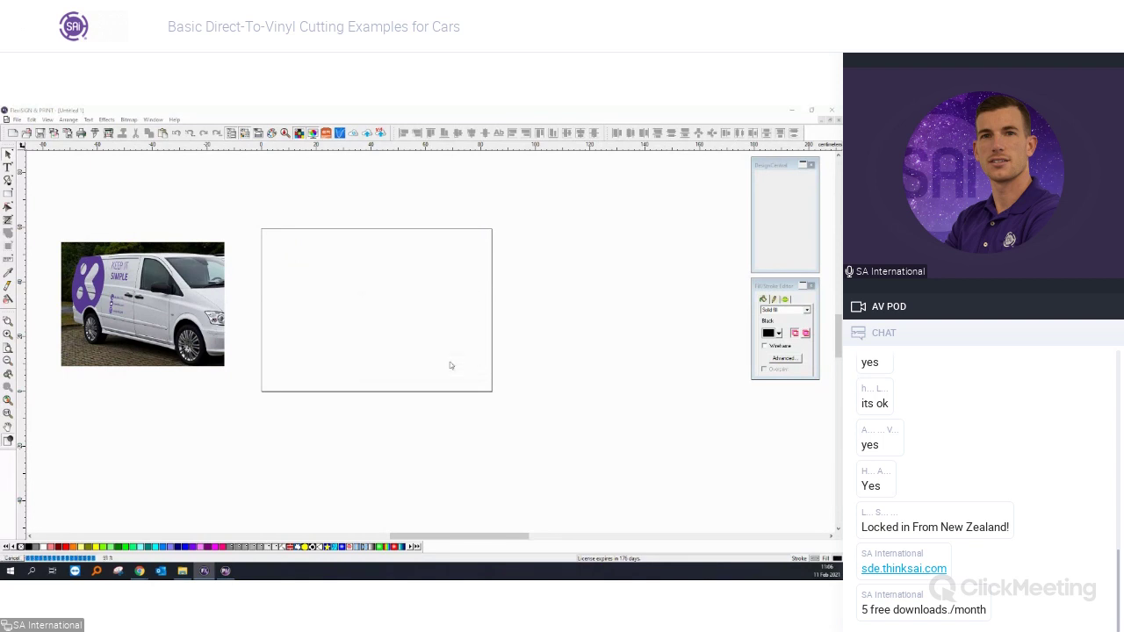
{"action": "left_click", "coordinate": [271, 210]}
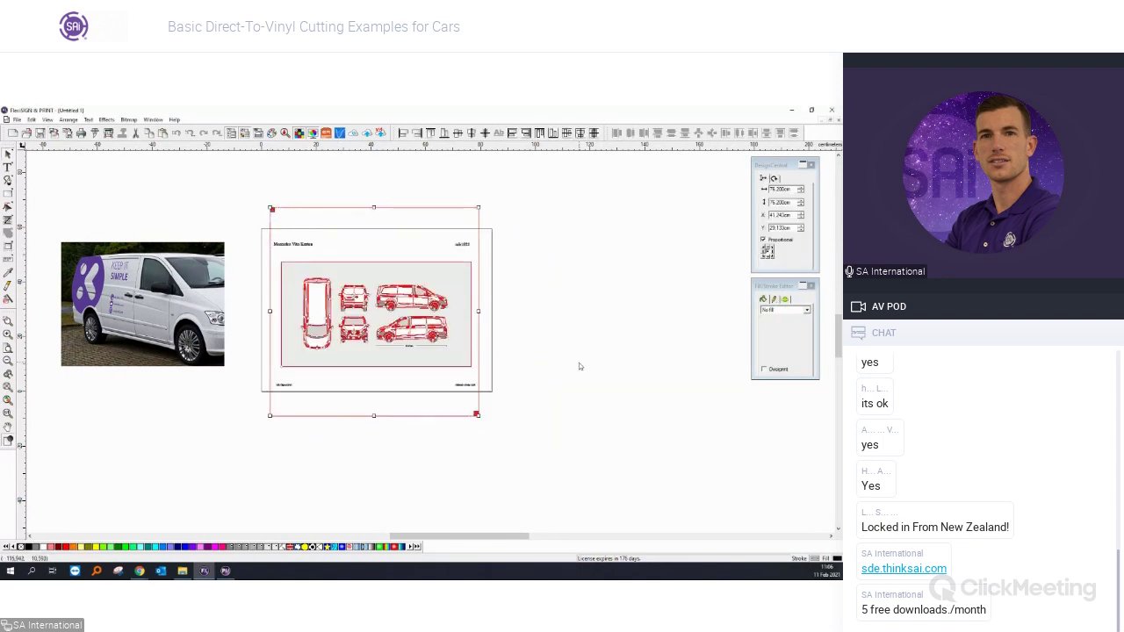
{"action": "left_click_drag", "start_coordinate": [529, 477], "coordinate": [244, 184]}
{"action": "scroll", "coordinate": [457, 408], "scroll_direction": "up", "scroll_amount": 2}
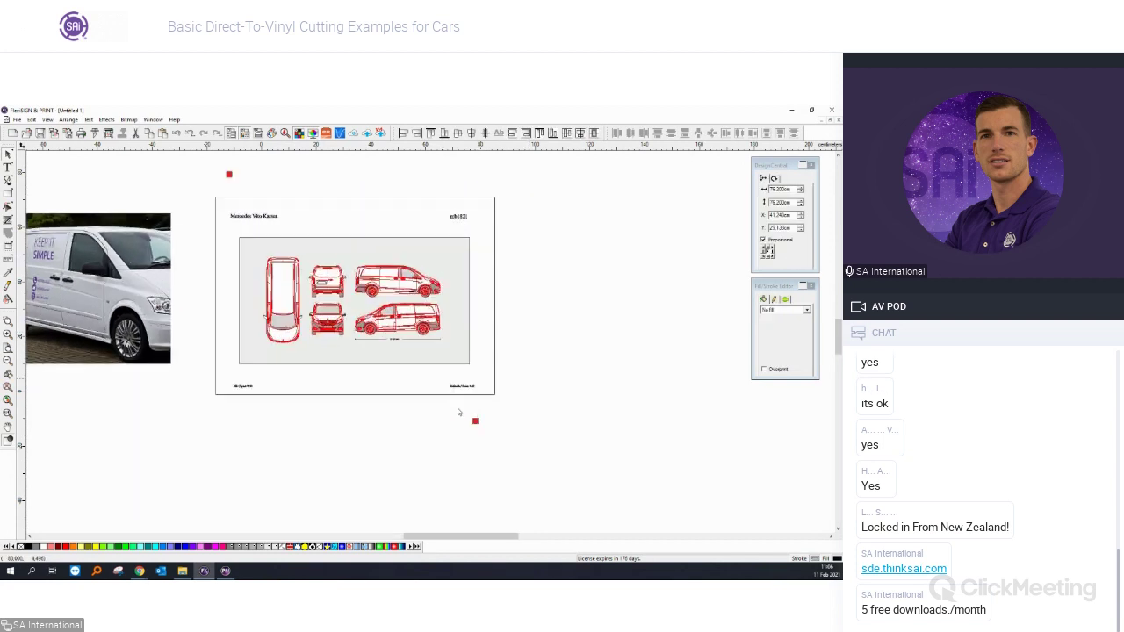
{"action": "scroll", "coordinate": [460, 404], "scroll_direction": "up", "scroll_amount": 5}
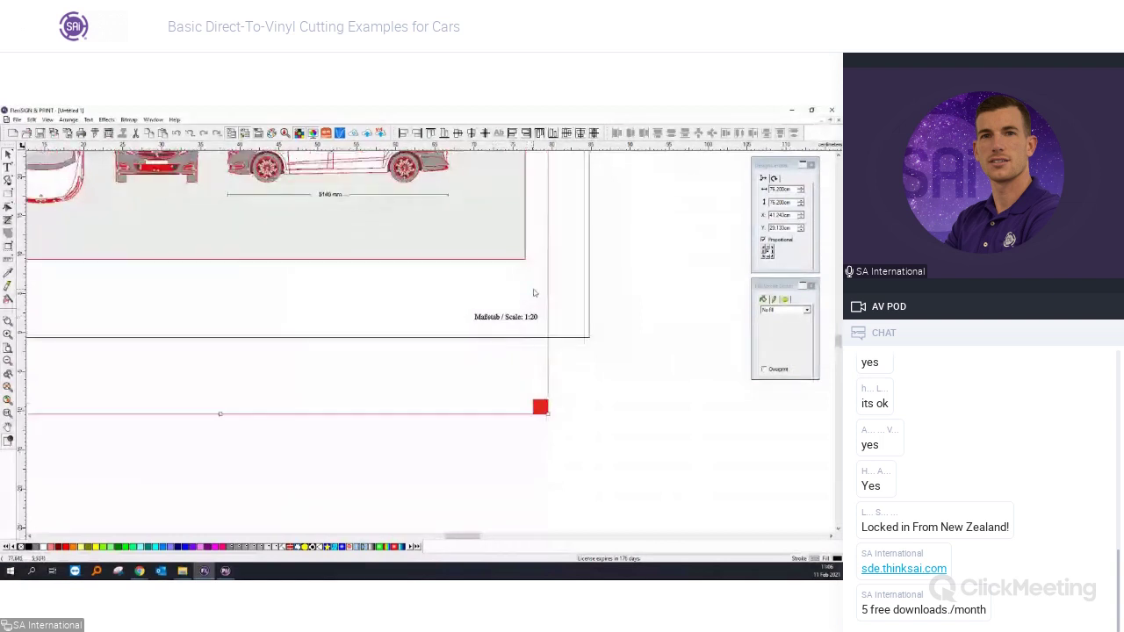
{"action": "scroll", "coordinate": [523, 339], "scroll_direction": "up", "scroll_amount": 4}
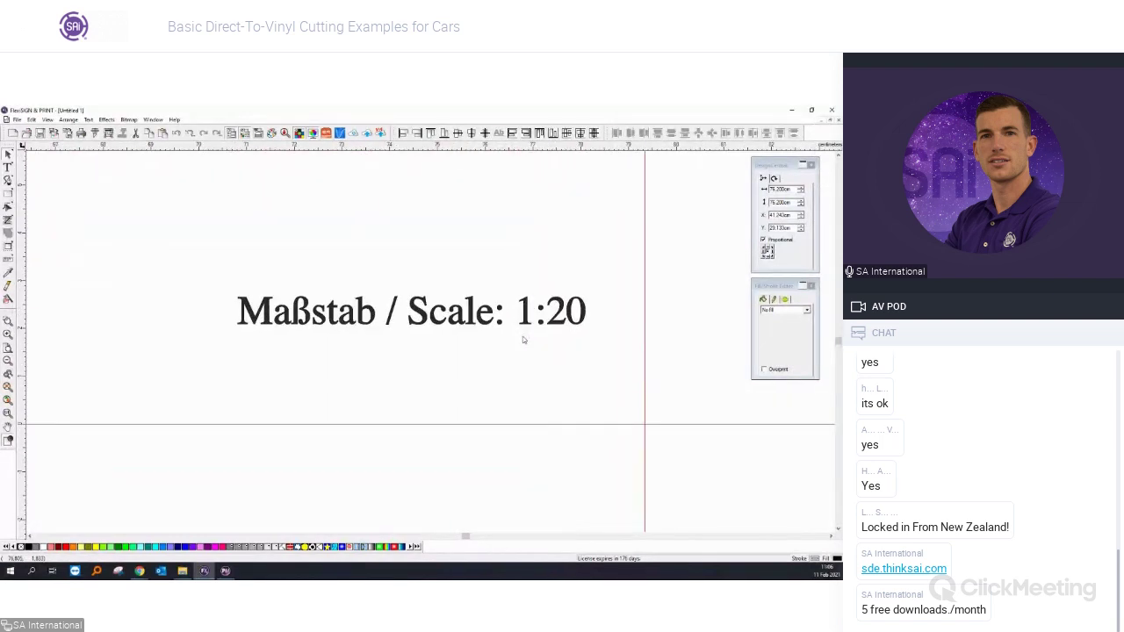
{"action": "scroll", "coordinate": [491, 337], "scroll_direction": "down", "scroll_amount": 6}
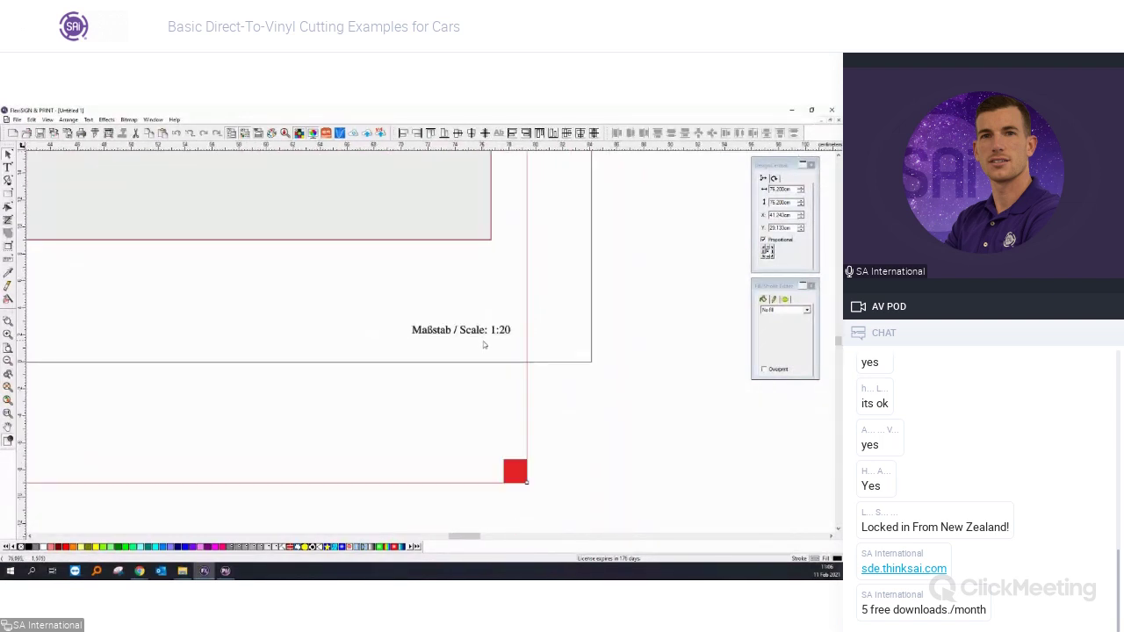
{"action": "scroll", "coordinate": [483, 344], "scroll_direction": "down", "scroll_amount": 4}
{"action": "scroll", "coordinate": [481, 360], "scroll_direction": "up", "scroll_amount": 2}
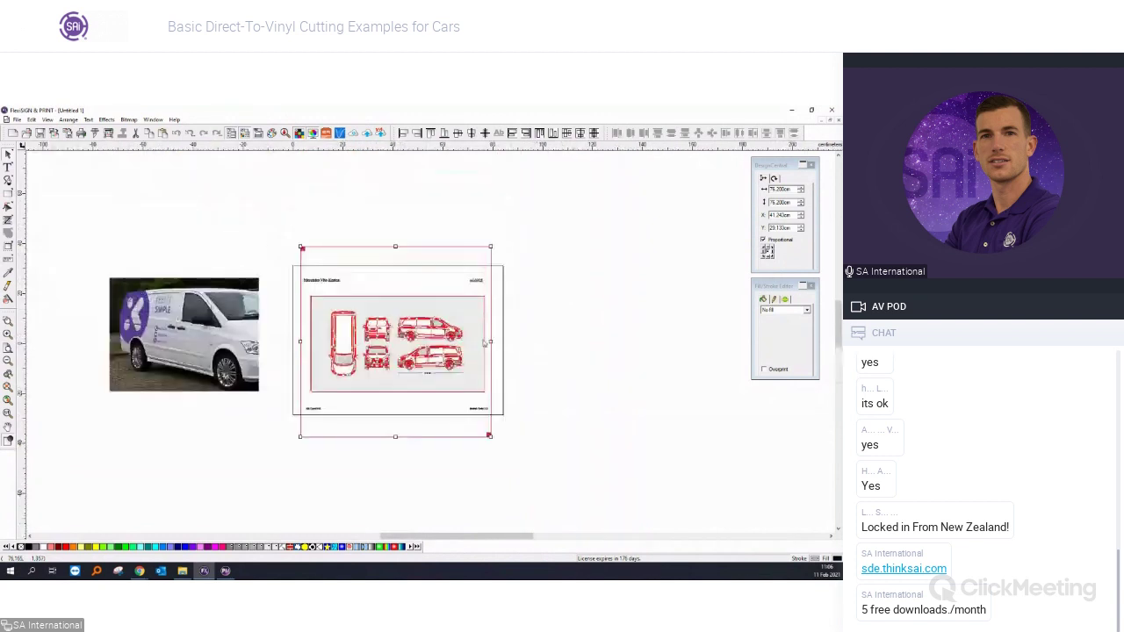
{"action": "scroll", "coordinate": [474, 404], "scroll_direction": "up", "scroll_amount": 2}
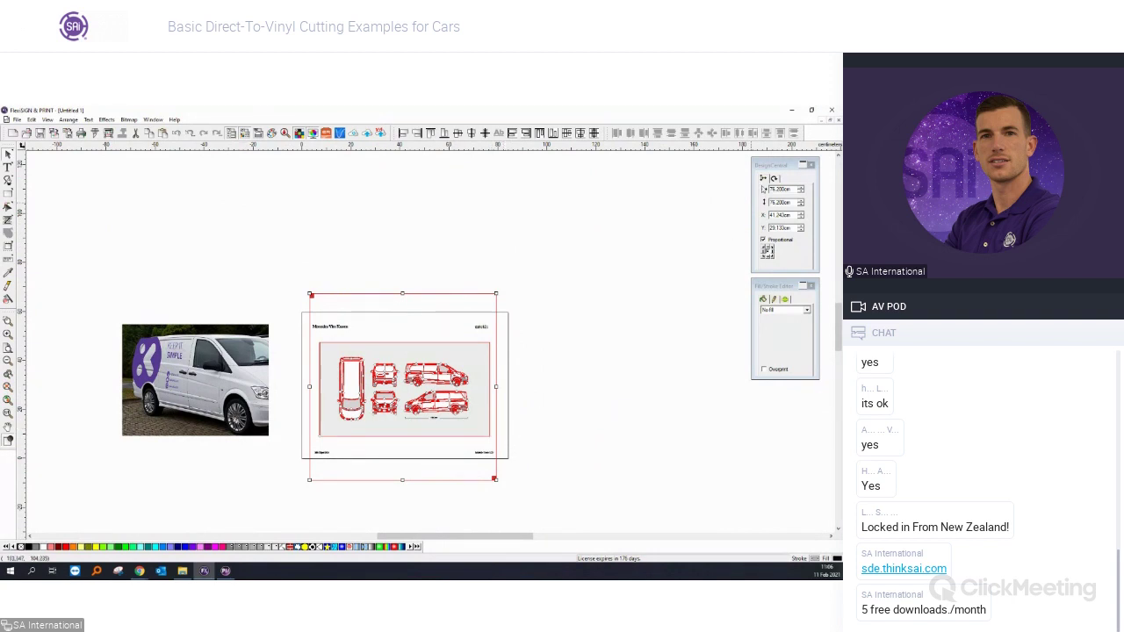
Scale the template up 20 times to real size and nudge it into position.
{"action": "left_click_drag", "start_coordinate": [778, 165], "coordinate": [617, 297]}
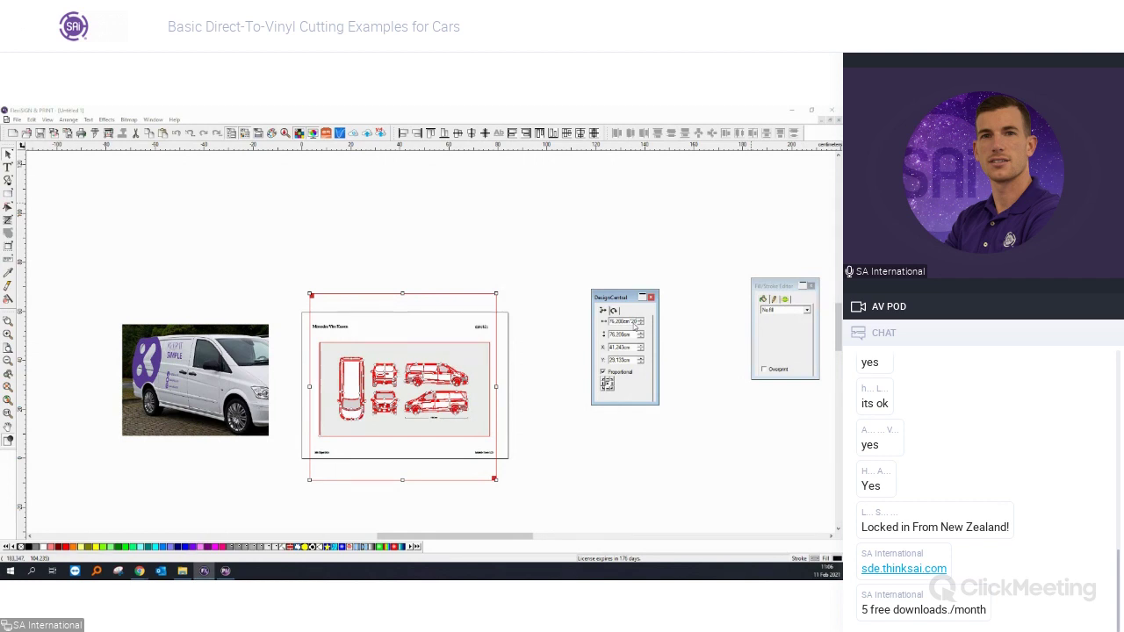
{"action": "key", "text": "Return"}
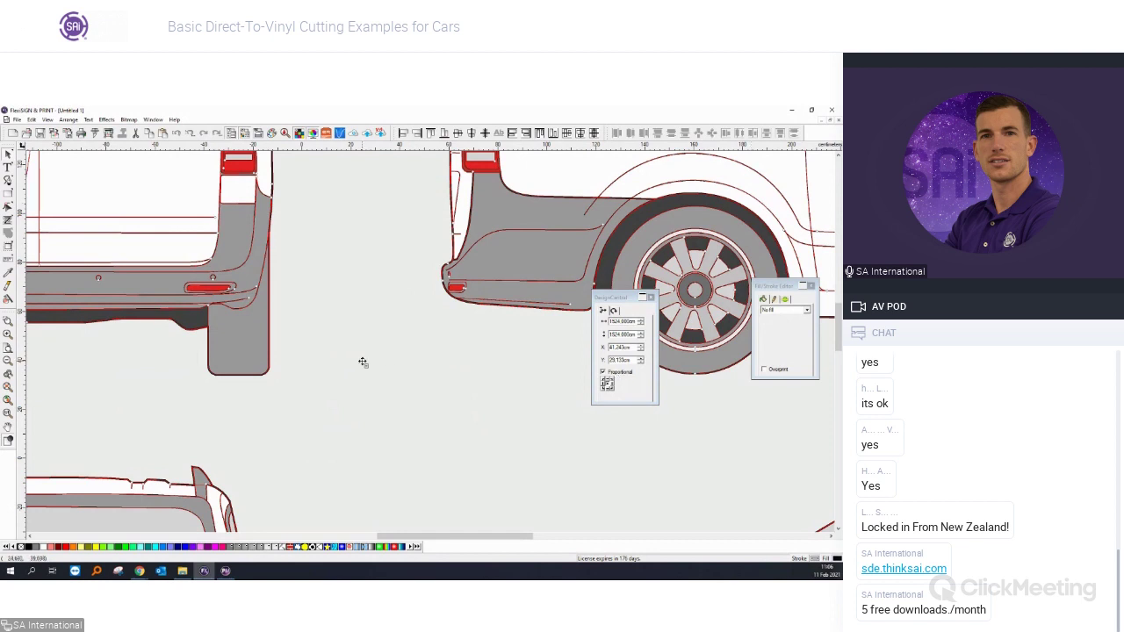
{"action": "scroll", "coordinate": [355, 362], "scroll_direction": "down", "scroll_amount": 2}
{"action": "scroll", "coordinate": [356, 362], "scroll_direction": "down", "scroll_amount": 4}
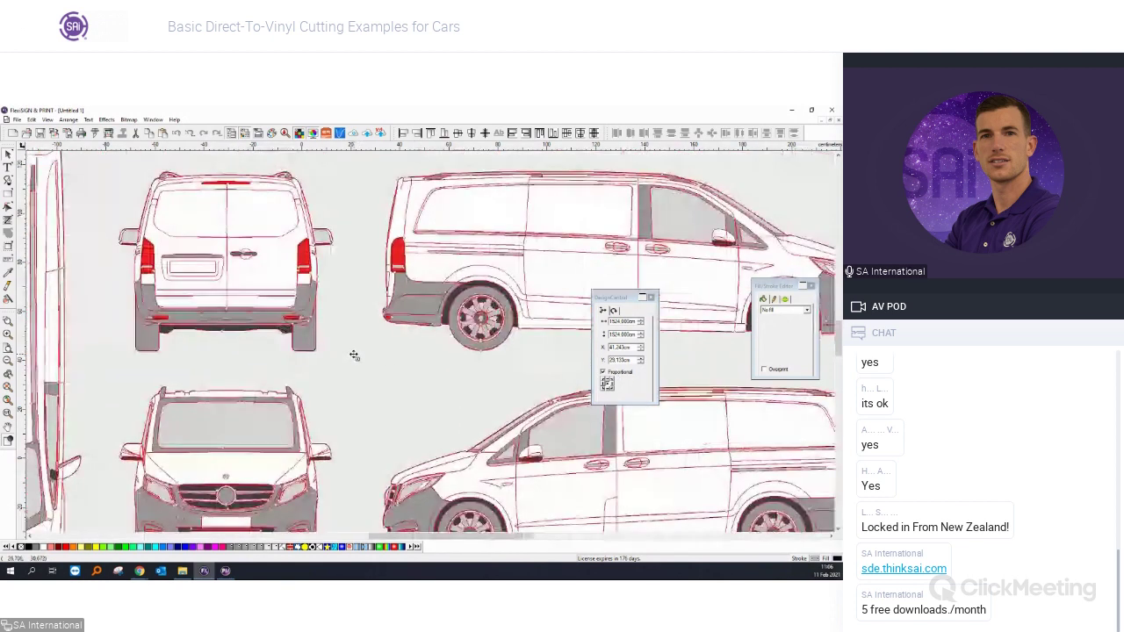
{"action": "scroll", "coordinate": [356, 362], "scroll_direction": "down", "scroll_amount": 1}
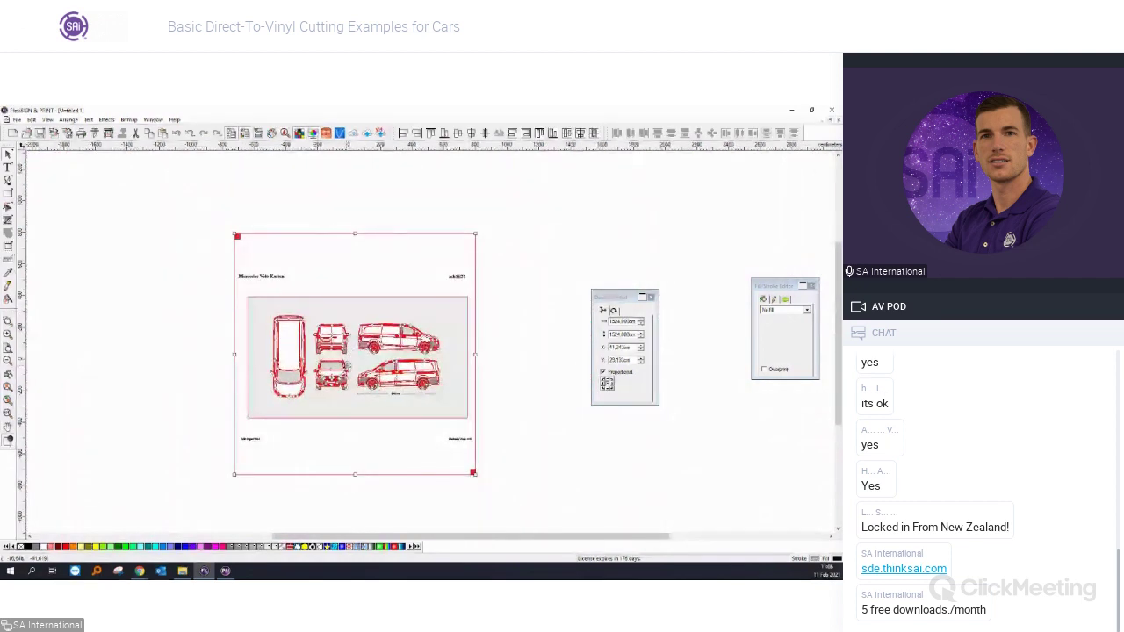
{"action": "key", "text": "Right"}
{"action": "key", "text": "Right"}
{"action": "key", "text": "Right"}
{"action": "key", "text": "Left"}
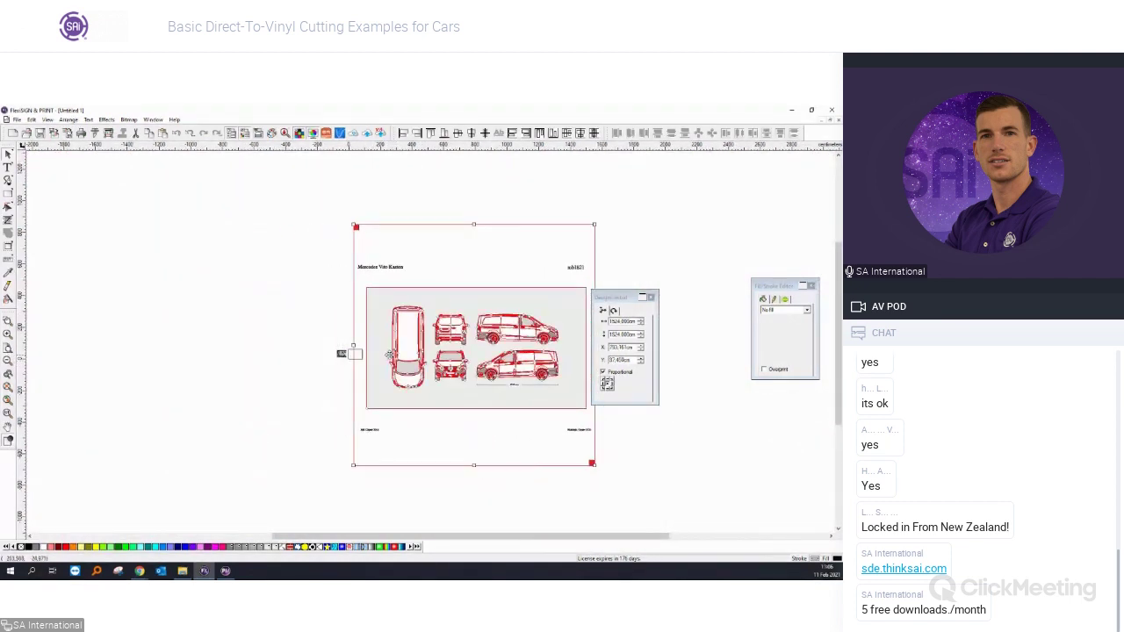
{"action": "key", "text": "Up"}
Place the van reference photo left of the template, then reselect the template.
{"action": "left_click", "coordinate": [339, 356]}
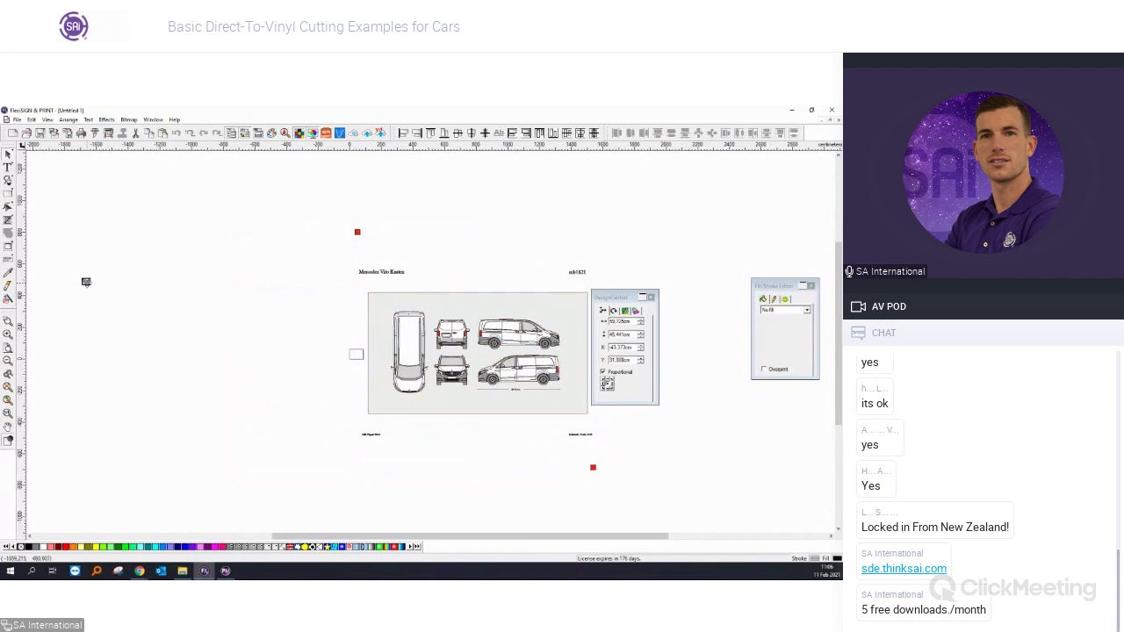
{"action": "left_click", "coordinate": [86, 282]}
{"action": "scroll", "coordinate": [494, 362], "scroll_direction": "up", "scroll_amount": 2}
{"action": "left_click", "coordinate": [494, 362]}
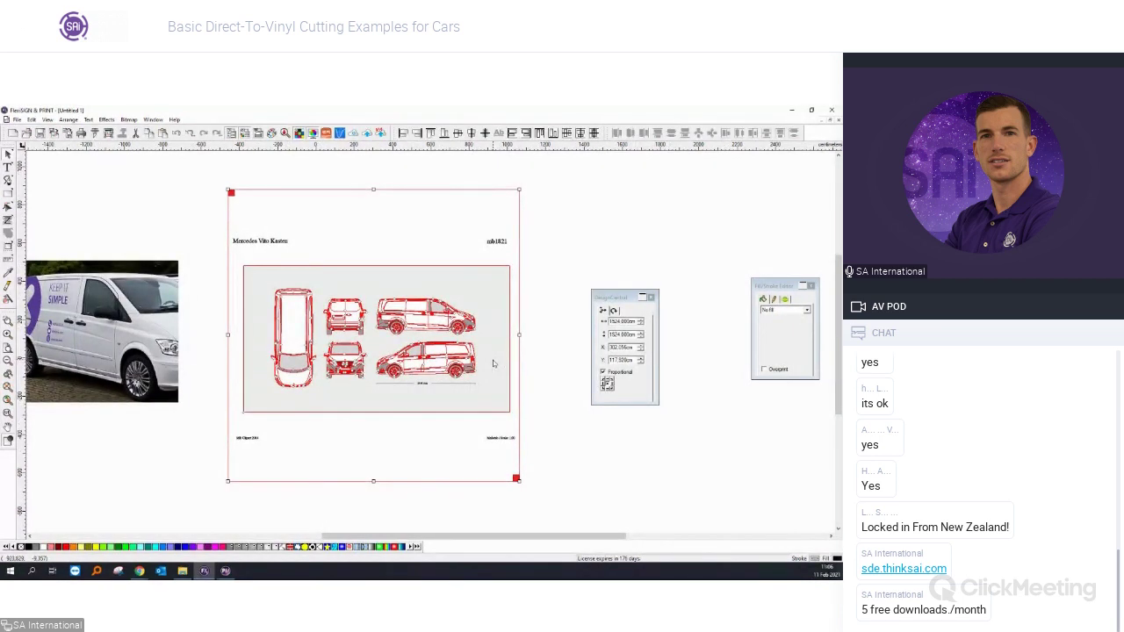
Ungroup the whole template and delete its page border and labels.
{"action": "right_click", "coordinate": [494, 363]}
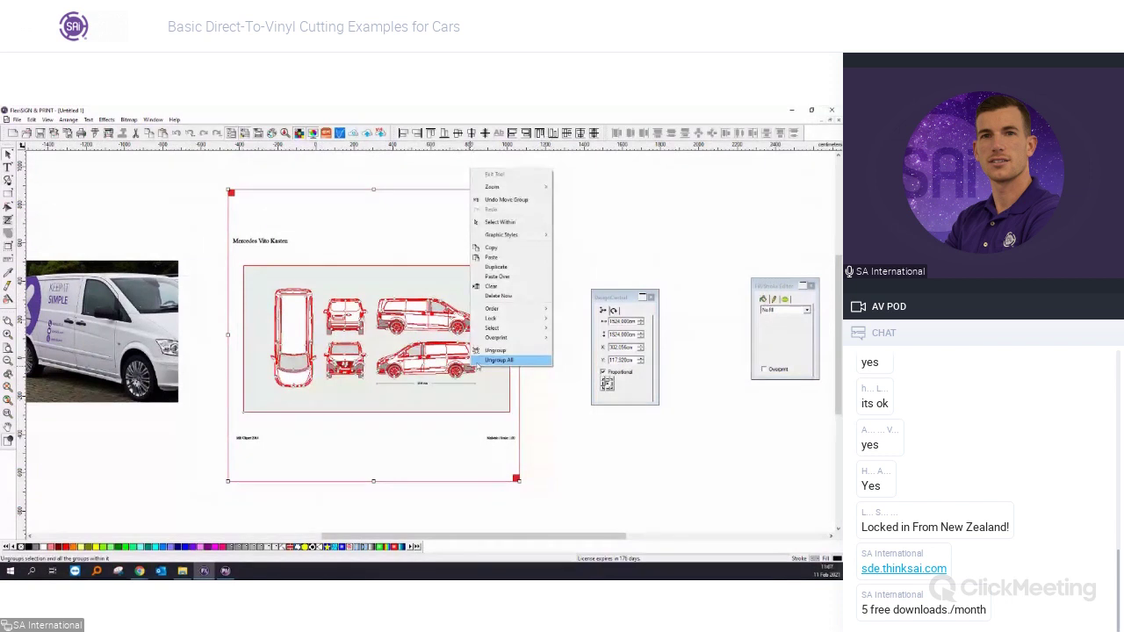
{"action": "left_click", "coordinate": [492, 360]}
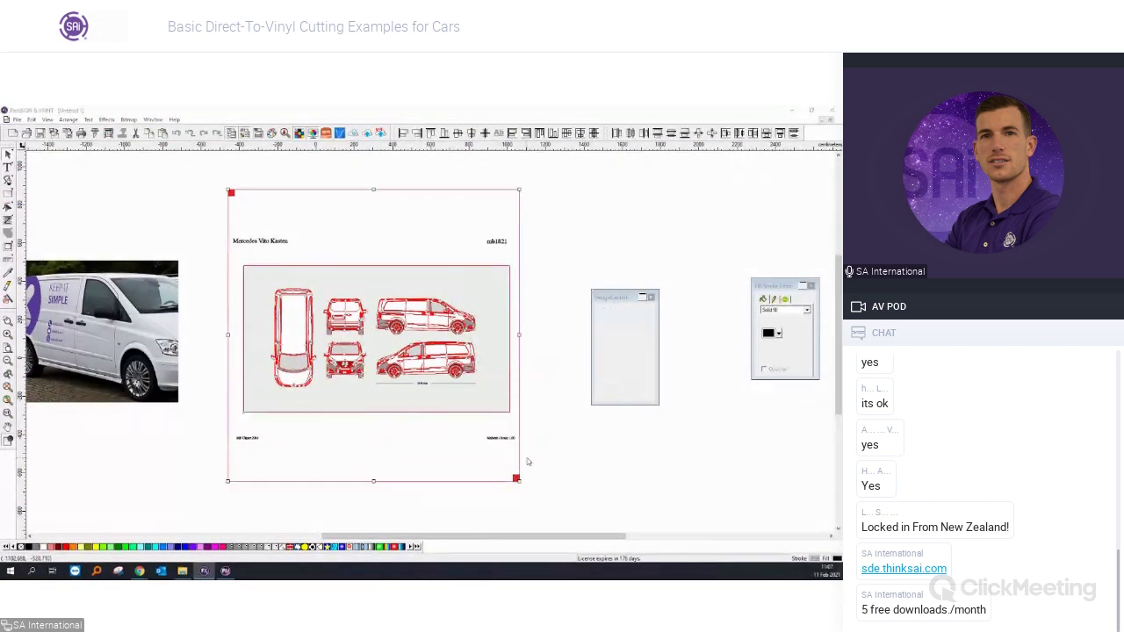
{"action": "left_click", "coordinate": [509, 460]}
{"action": "left_click", "coordinate": [515, 477]}
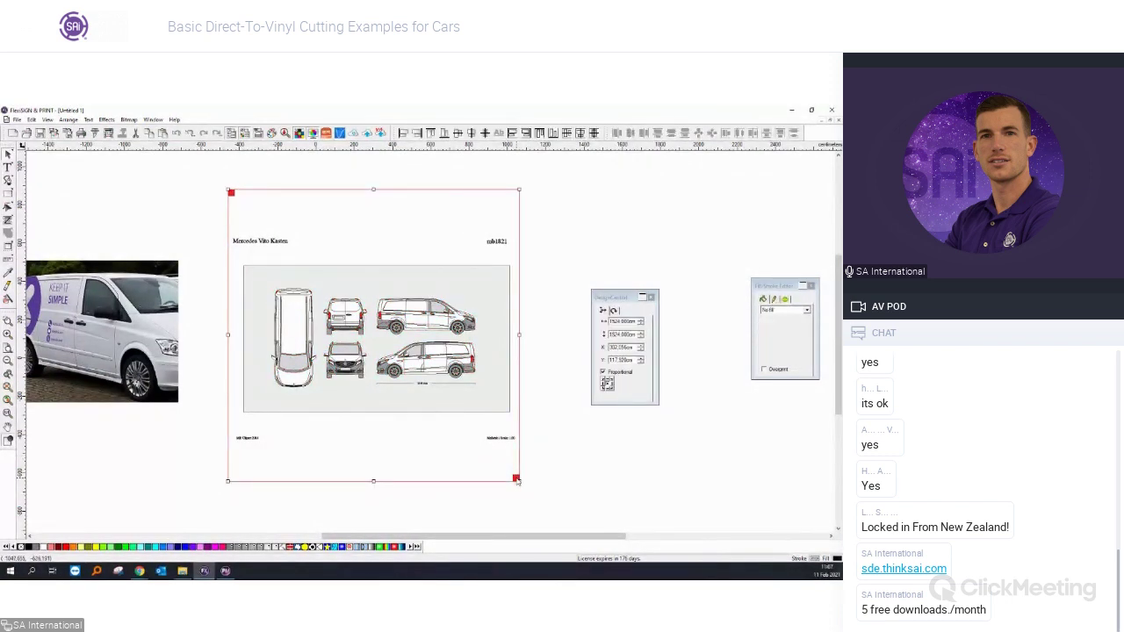
{"action": "key", "text": "Delete"}
Delete the grey background box behind the van drawings.
{"action": "left_click_drag", "start_coordinate": [537, 481], "coordinate": [214, 421]}
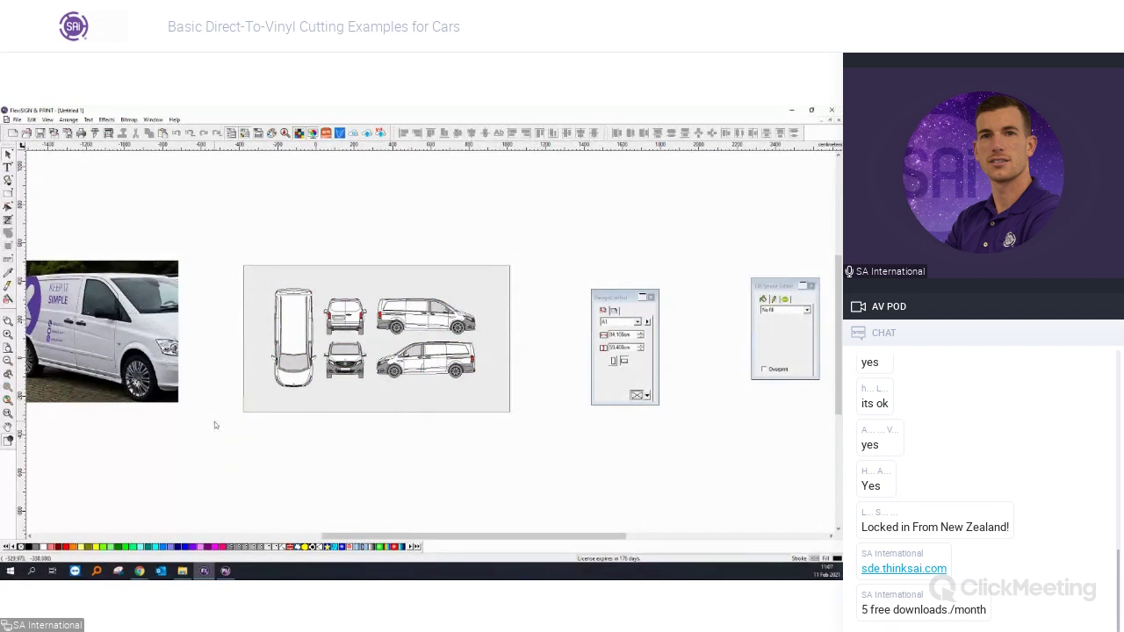
{"action": "left_click", "coordinate": [287, 406]}
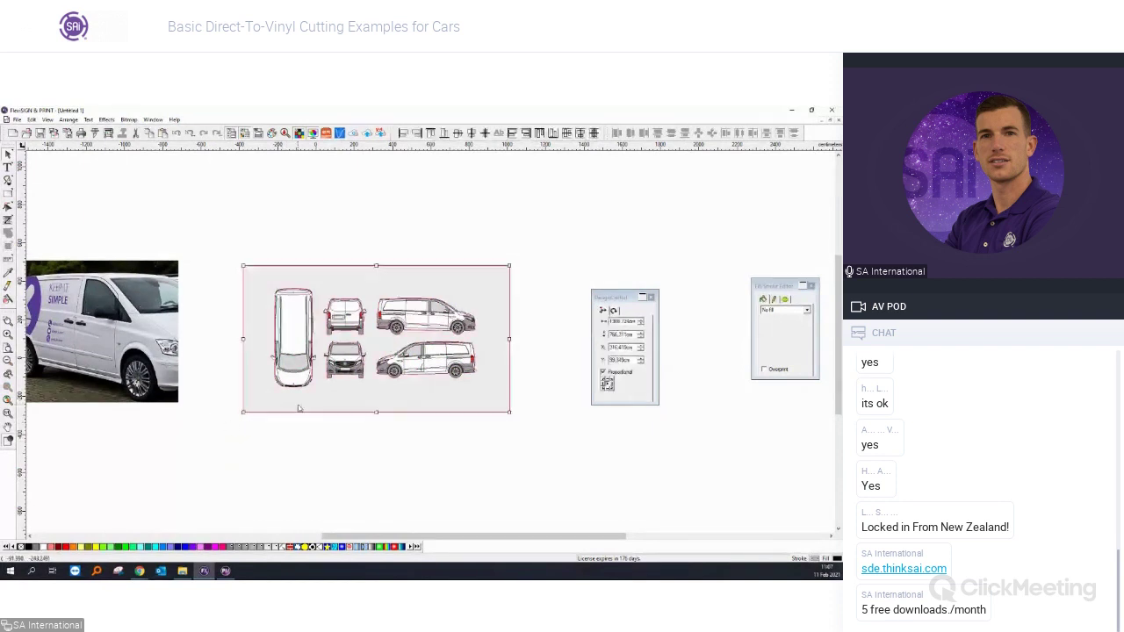
{"action": "key", "text": "Delete"}
Delete the top-down and front views of the van.
{"action": "left_click", "coordinate": [344, 409]}
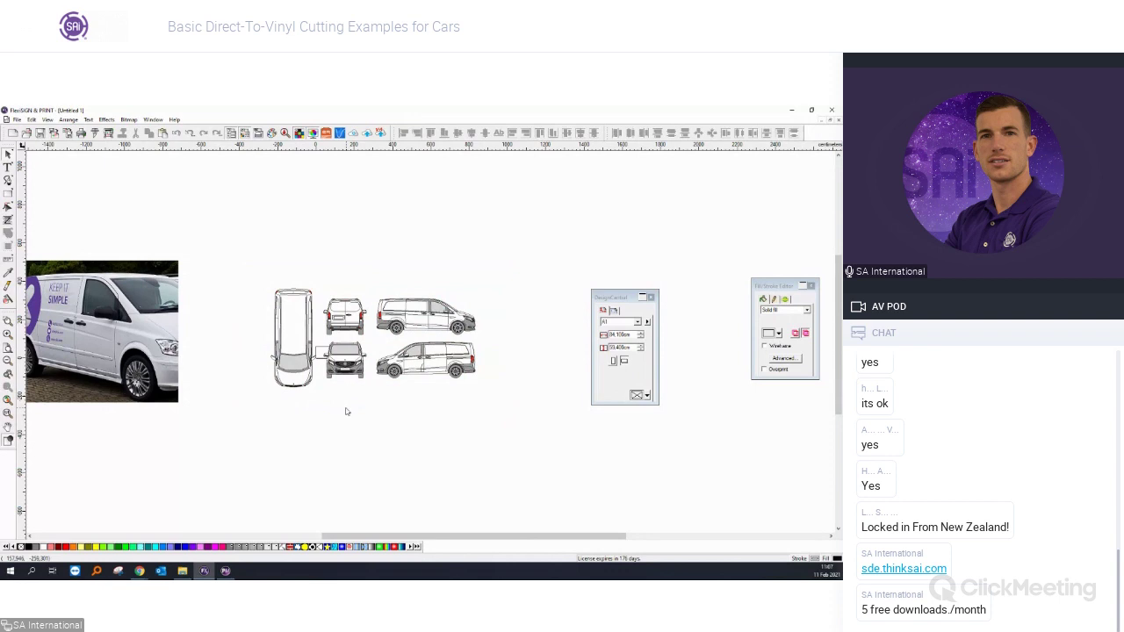
{"action": "scroll", "coordinate": [377, 375], "scroll_direction": "up", "scroll_amount": 3}
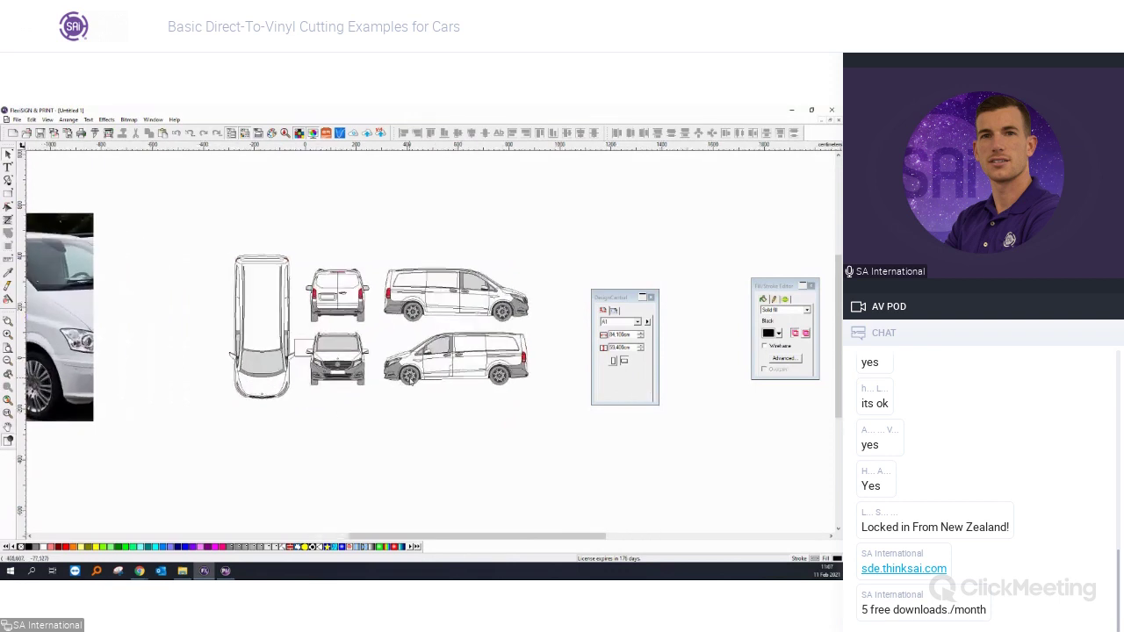
{"action": "left_click_drag", "start_coordinate": [176, 203], "coordinate": [277, 443]}
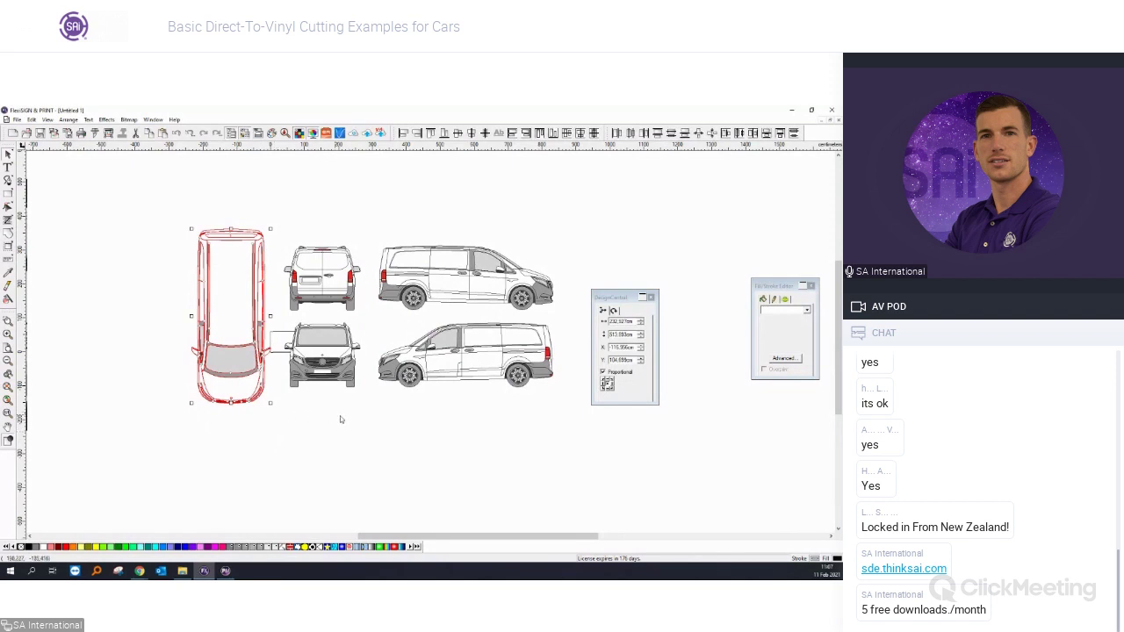
{"action": "key", "text": "Delete"}
{"action": "left_click_drag", "start_coordinate": [369, 402], "coordinate": [244, 316]}
{"action": "key", "text": "Delete"}
Move the rear view down beside the side views and select all three drawings.
{"action": "left_click_drag", "start_coordinate": [256, 205], "coordinate": [364, 334]}
{"action": "left_click_drag", "start_coordinate": [341, 281], "coordinate": [348, 332]}
{"action": "left_click", "coordinate": [303, 373]}
{"action": "scroll", "coordinate": [298, 376], "scroll_direction": "down", "scroll_amount": 1}
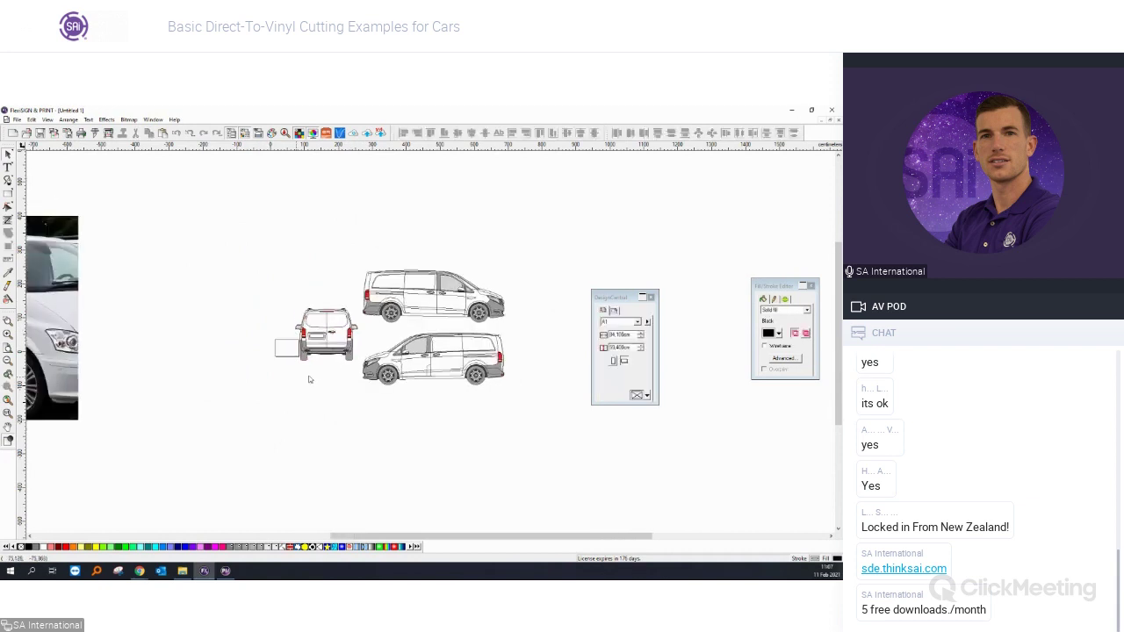
{"action": "scroll", "coordinate": [497, 336], "scroll_direction": "up", "scroll_amount": 1}
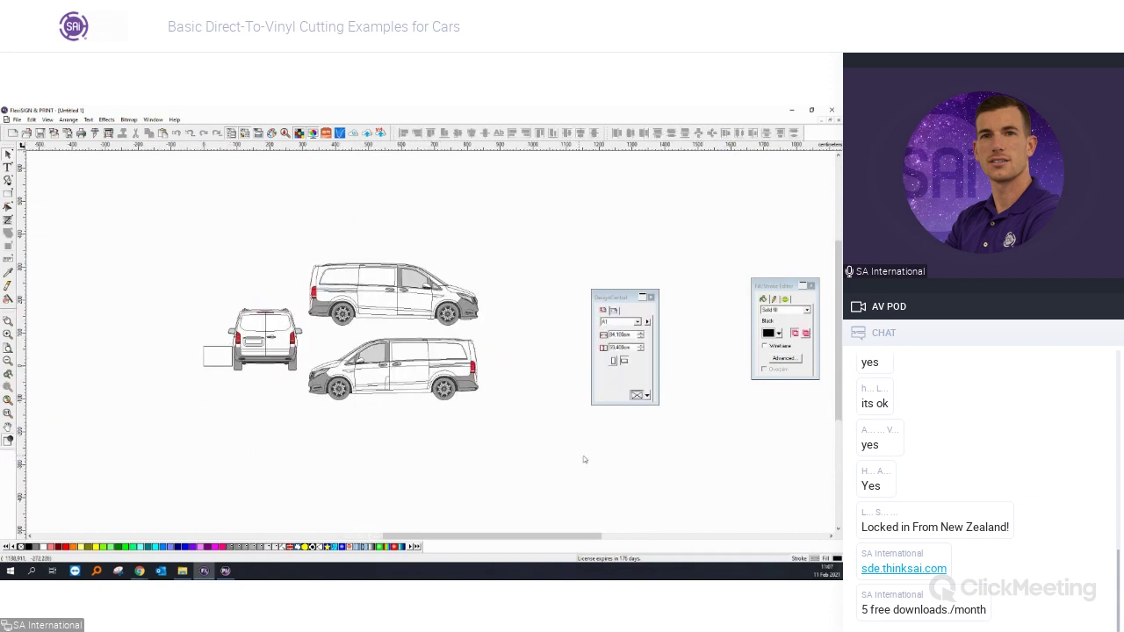
{"action": "left_click_drag", "start_coordinate": [527, 450], "coordinate": [283, 260]}
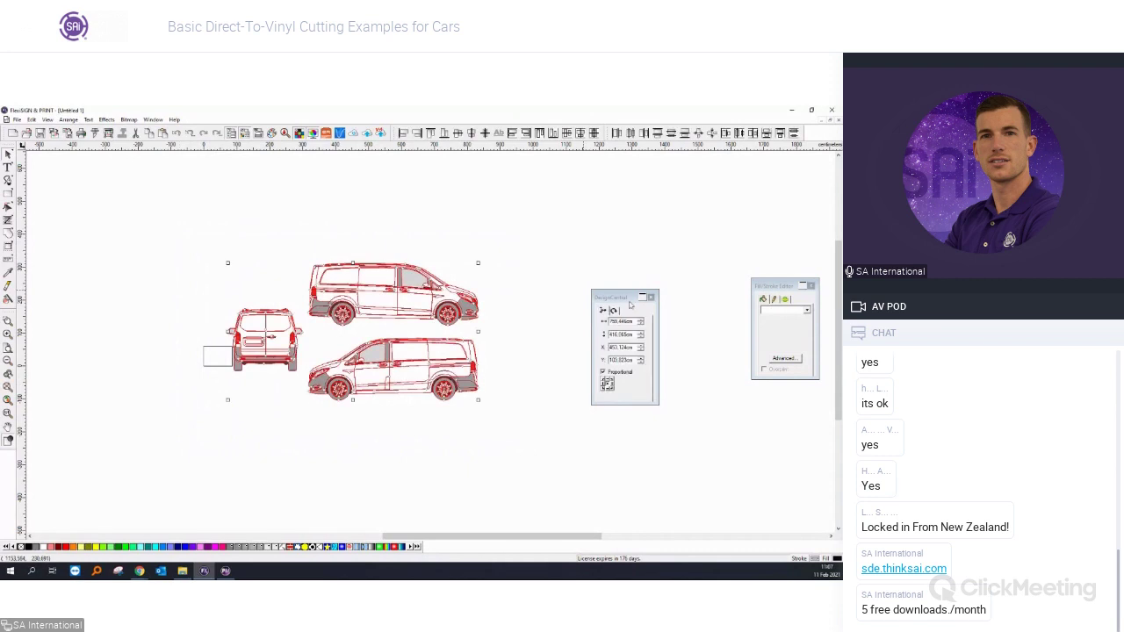
Set the page size to 300 wide by 600 mm high.
{"action": "left_click", "coordinate": [516, 446]}
{"action": "type", "text": "300"}
{"action": "key", "text": "Tab"}
{"action": "type", "text": "400"}
{"action": "key", "text": "Return"}
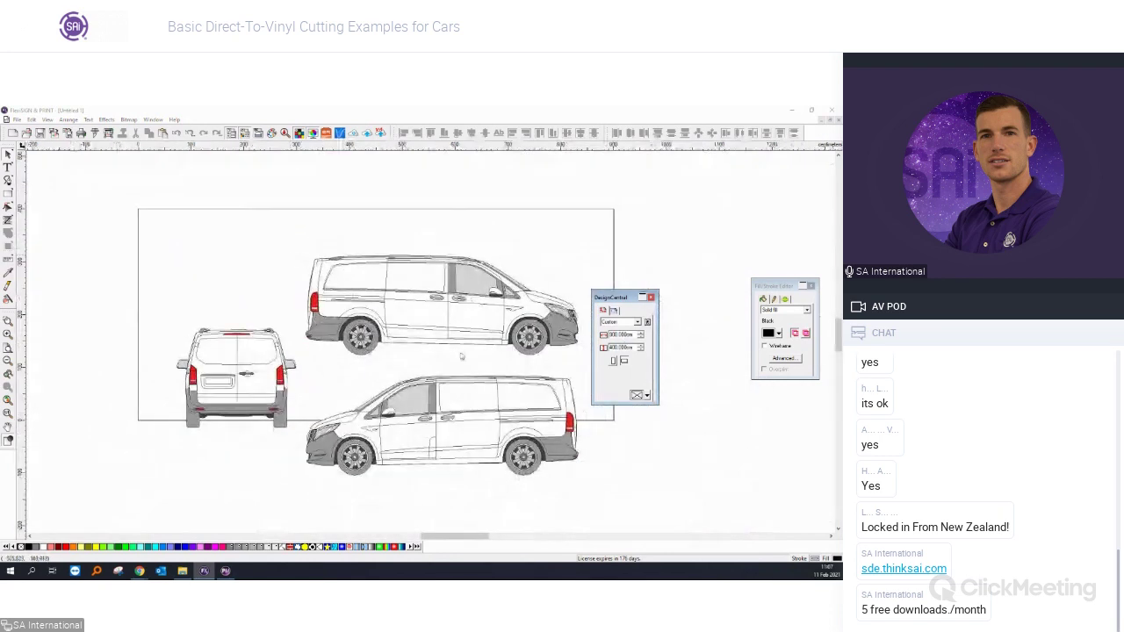
{"action": "double_click", "coordinate": [620, 347]}
{"action": "type", "text": "600"}
{"action": "key", "text": "Return"}
Centre the three van drawings on the page with Ctrl+Shift+A.
{"action": "left_click_drag", "start_coordinate": [179, 310], "coordinate": [505, 511]}
{"action": "key", "text": "ctrl+shift+a"}
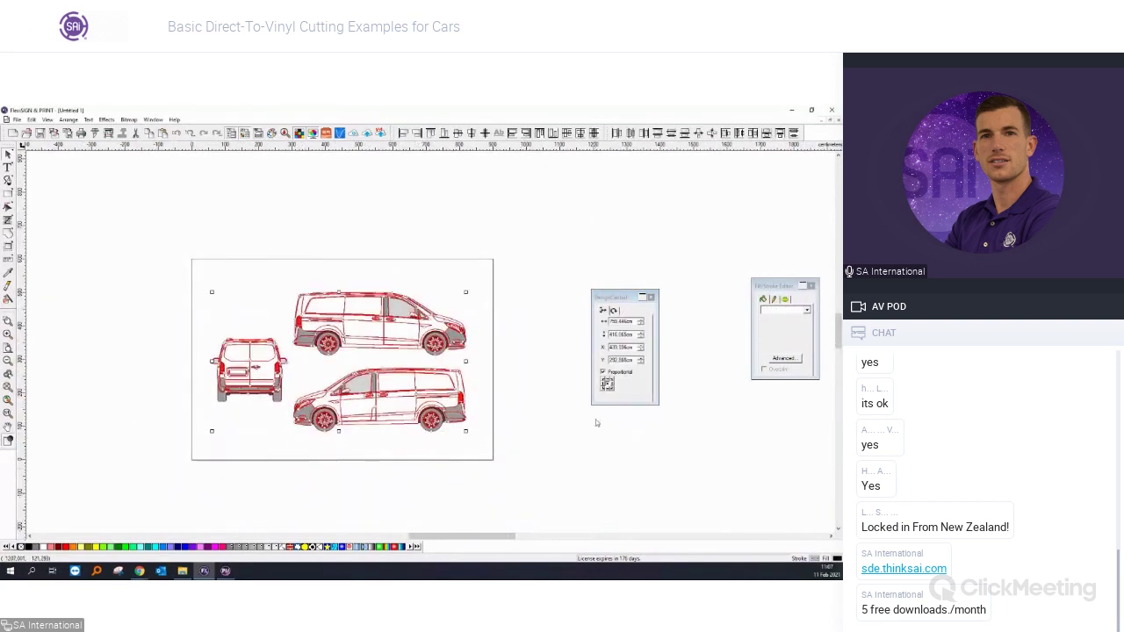
{"action": "key", "text": "Escape"}
{"action": "scroll", "coordinate": [383, 342], "scroll_direction": "up", "scroll_amount": 3}
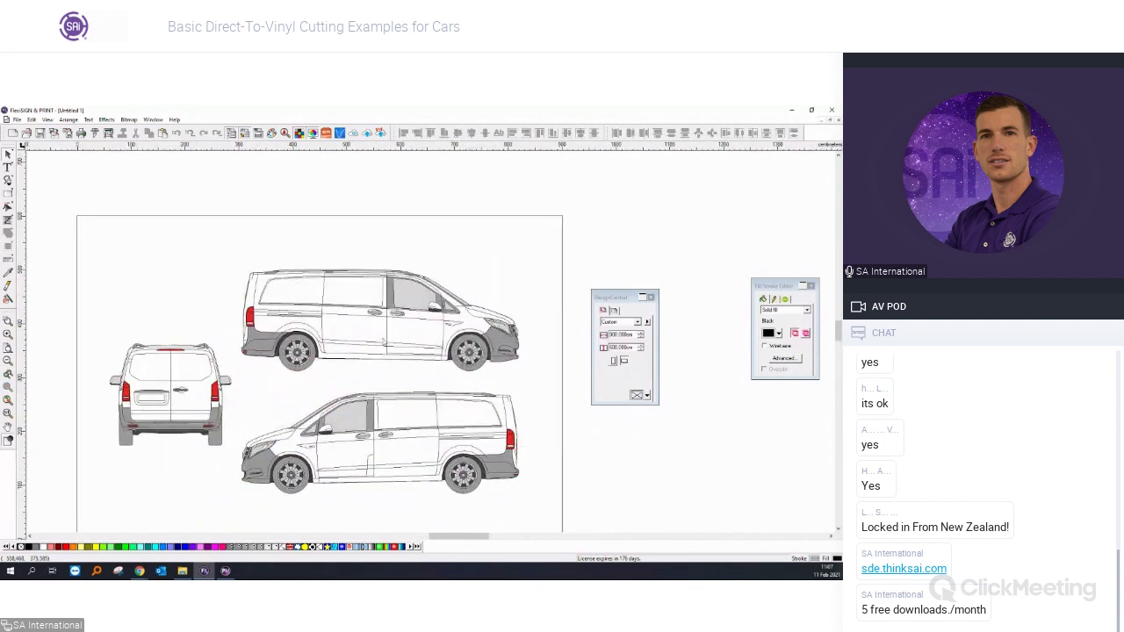
{"action": "scroll", "coordinate": [555, 299], "scroll_direction": "down", "scroll_amount": 2}
{"action": "left_click_drag", "start_coordinate": [614, 300], "coordinate": [687, 265]}
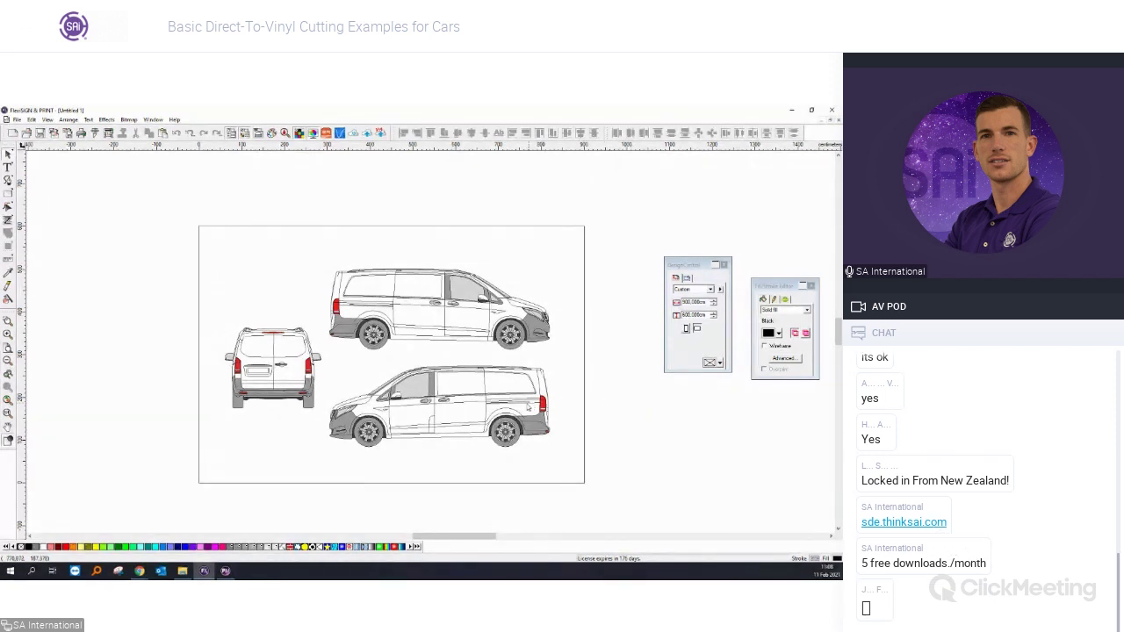
Move the KEEP IT SIMPLE van photo above the template page and inspect it.
{"action": "scroll", "coordinate": [315, 459], "scroll_direction": "down", "scroll_amount": 1}
{"action": "scroll", "coordinate": [315, 457], "scroll_direction": "down", "scroll_amount": 1}
{"action": "left_click_drag", "start_coordinate": [127, 436], "coordinate": [452, 261]}
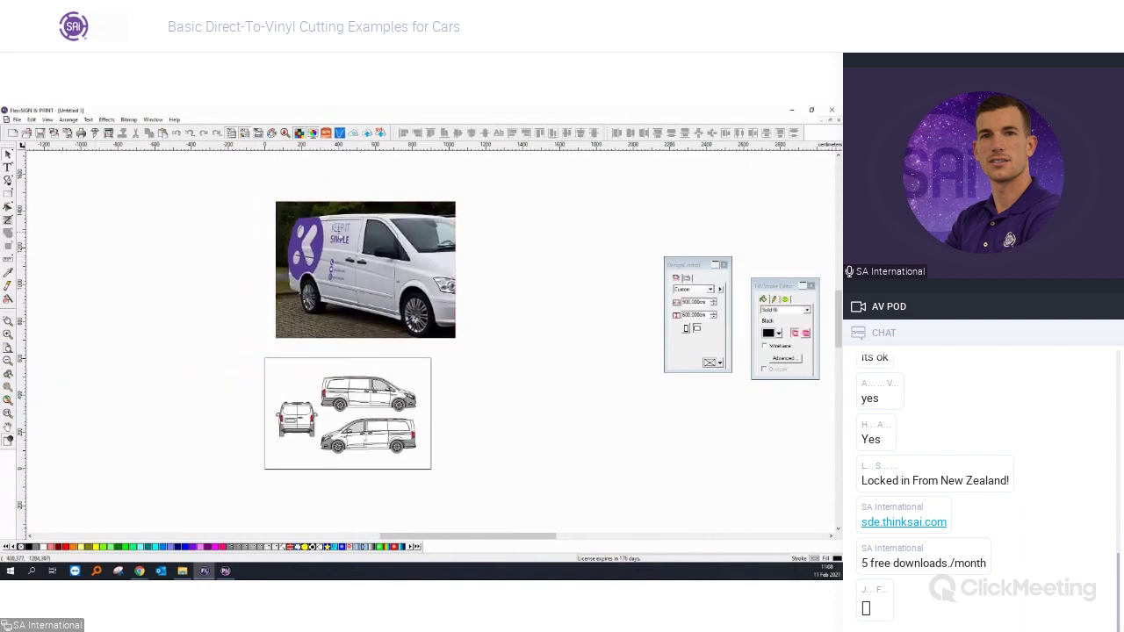
{"action": "scroll", "coordinate": [341, 241], "scroll_direction": "up", "scroll_amount": 3}
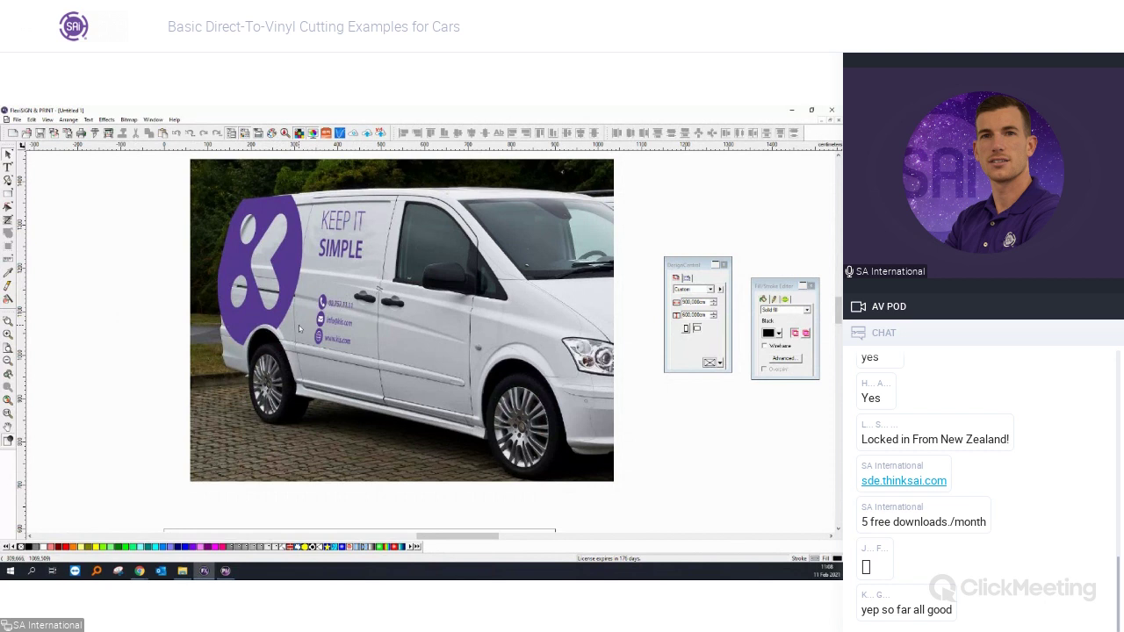
{"action": "scroll", "coordinate": [298, 325], "scroll_direction": "down", "scroll_amount": 2}
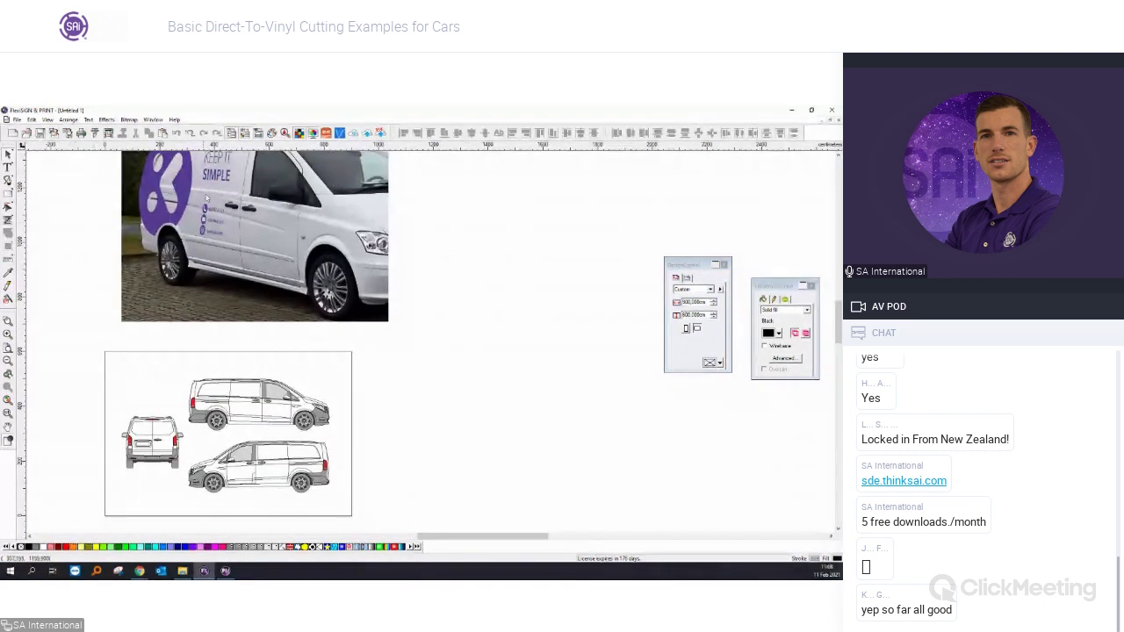
{"action": "left_click", "coordinate": [8, 194]}
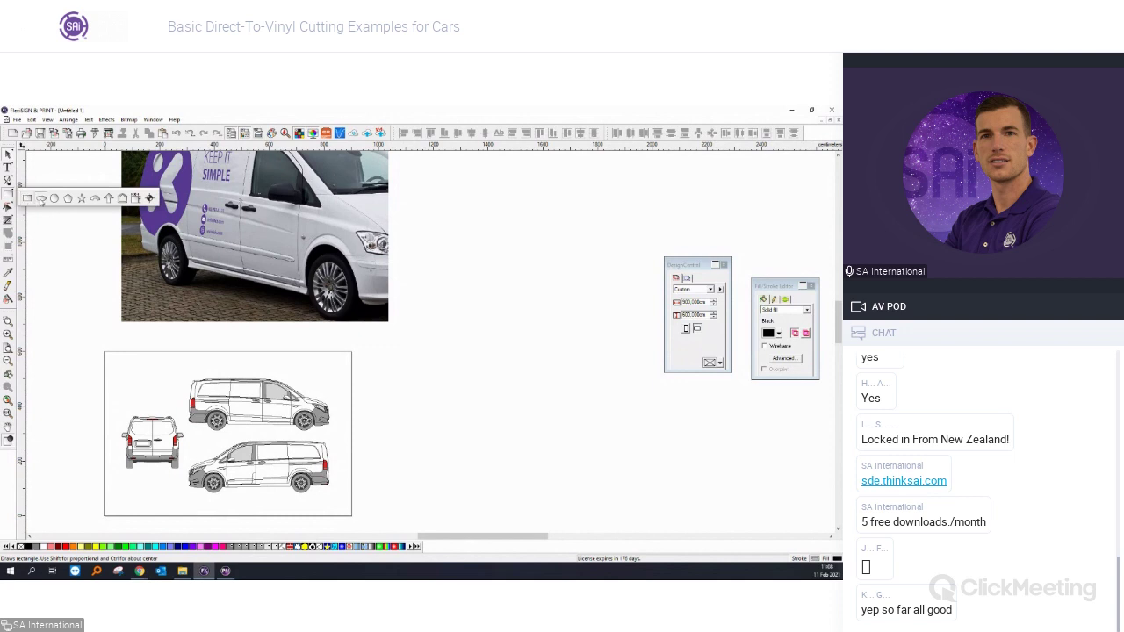
Draw a black circle sized 50 cm across and move it near the template.
{"action": "left_click", "coordinate": [40, 201]}
{"action": "left_click_drag", "start_coordinate": [445, 395], "coordinate": [466, 417]}
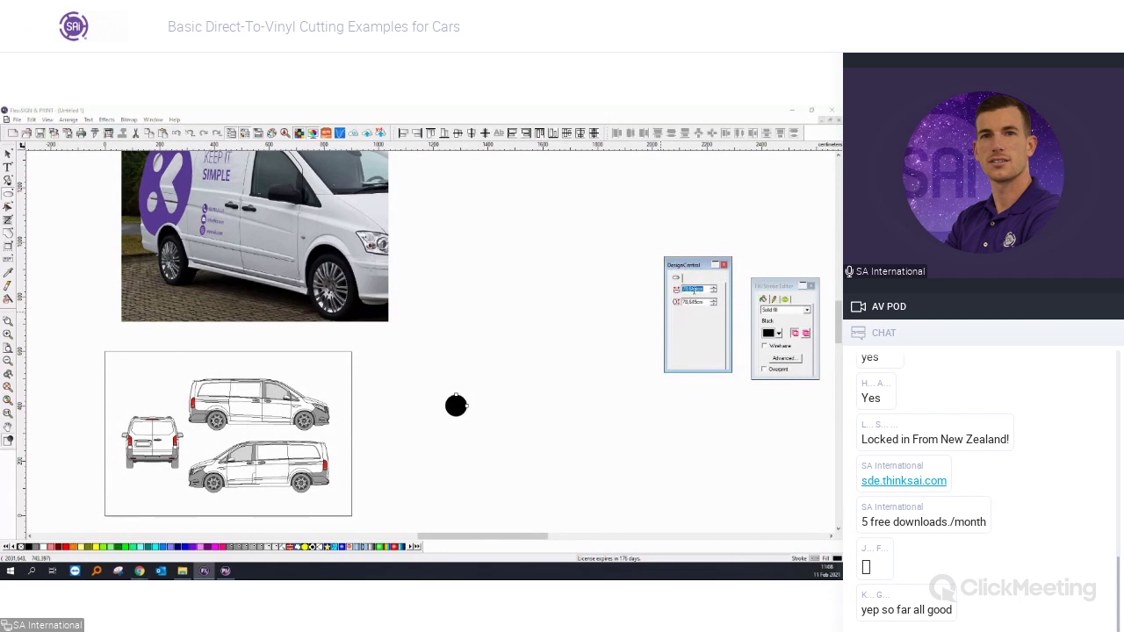
{"action": "type", "text": "50"}
{"action": "key", "text": "Tab"}
{"action": "key", "text": "Return"}
{"action": "left_click", "coordinate": [451, 409]}
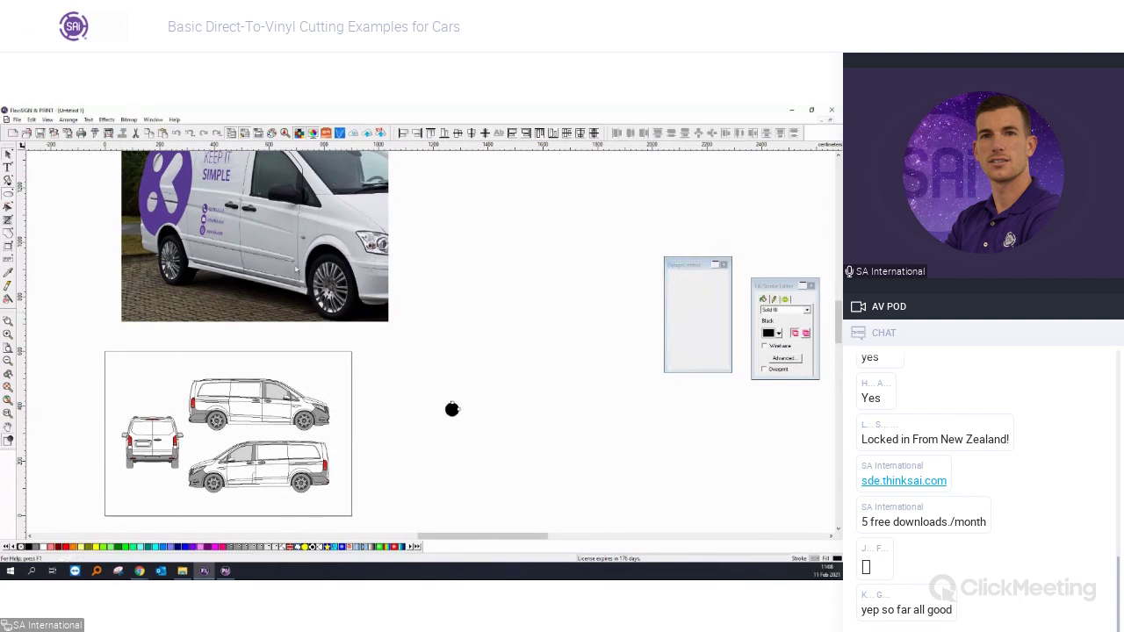
{"action": "left_click_drag", "start_coordinate": [451, 409], "coordinate": [414, 431]}
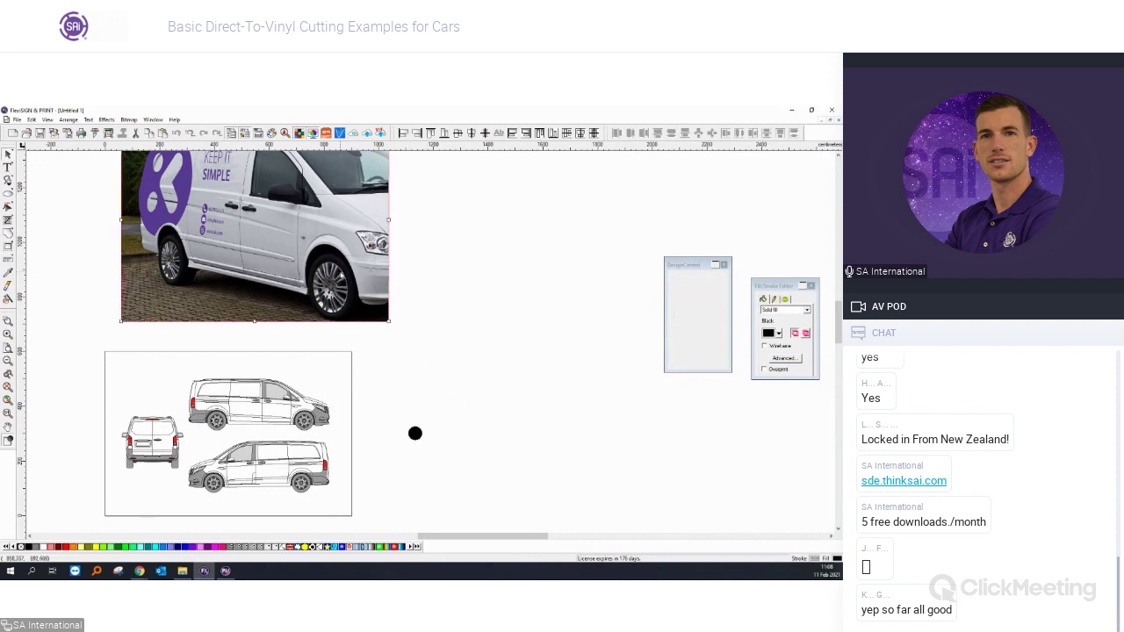
Set up a Step and Repeat of the circle with 2 columns and 2 rows.
{"action": "scroll", "coordinate": [445, 434], "scroll_direction": "up", "scroll_amount": 1}
{"action": "scroll", "coordinate": [445, 435], "scroll_direction": "up", "scroll_amount": 1}
{"action": "left_click", "coordinate": [398, 434]}
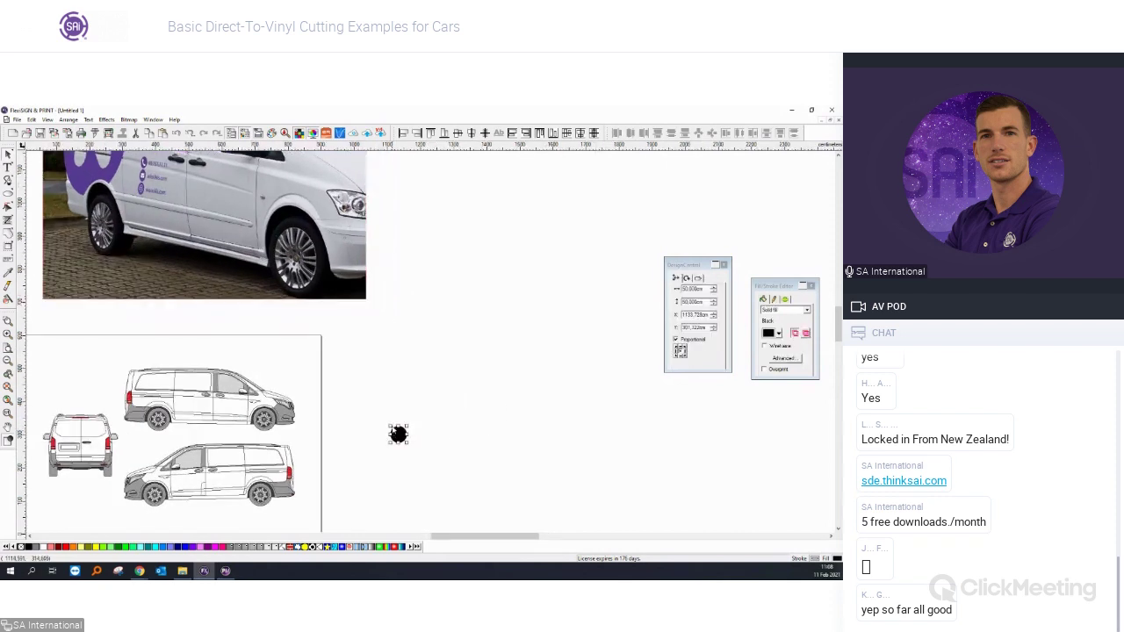
{"action": "left_click", "coordinate": [70, 119]}
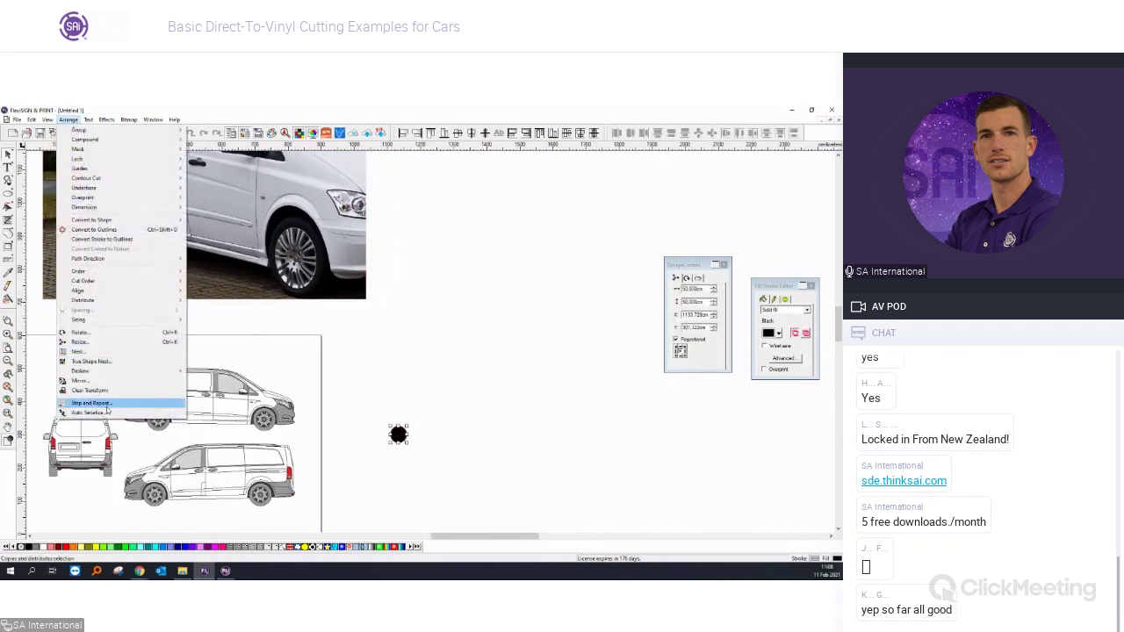
{"action": "left_click", "coordinate": [90, 402]}
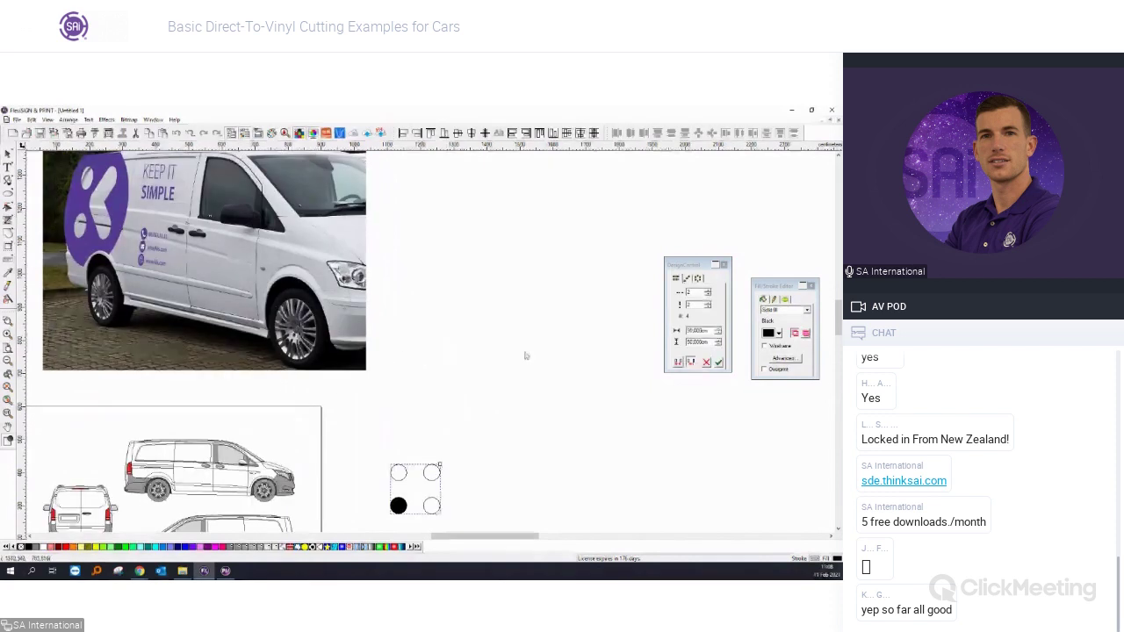
{"action": "scroll", "coordinate": [505, 355], "scroll_direction": "up", "scroll_amount": 1}
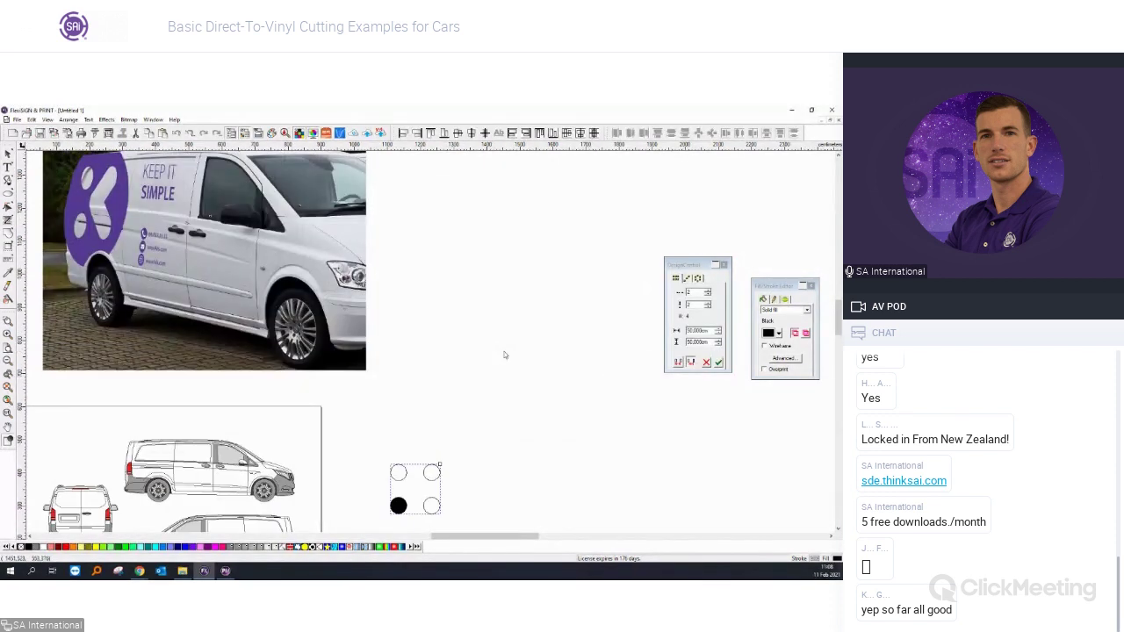
{"action": "scroll", "coordinate": [505, 355], "scroll_direction": "down", "scroll_amount": 1}
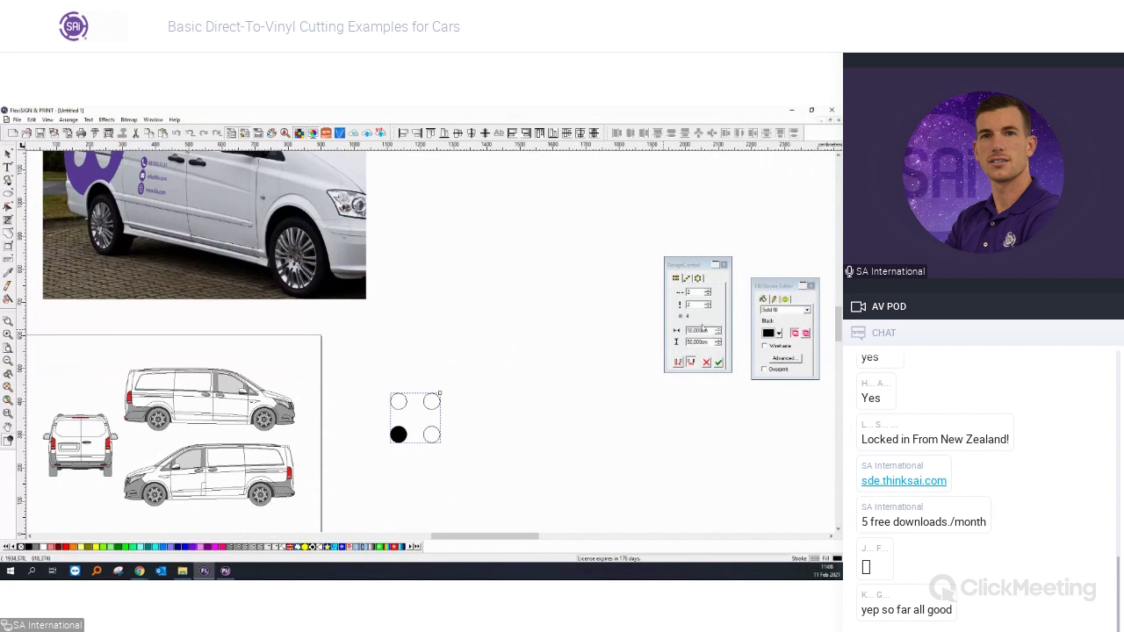
Apply the repeat to create four black dots, then drag a fifth dot into the middle.
{"action": "left_click_drag", "start_coordinate": [691, 264], "coordinate": [555, 355]}
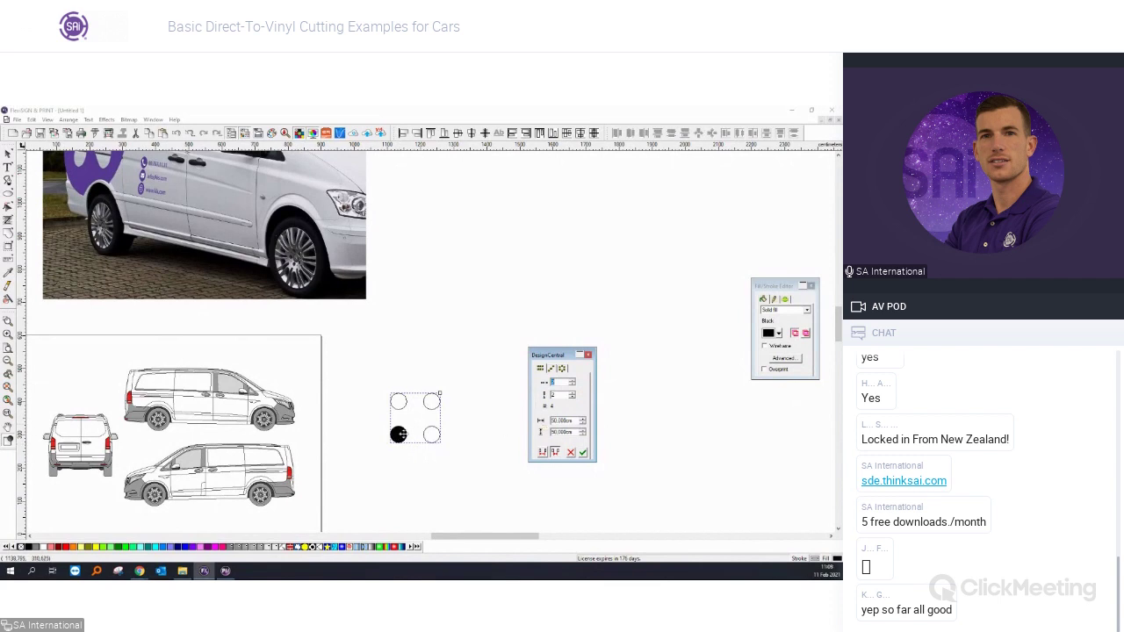
{"action": "left_click", "coordinate": [583, 453]}
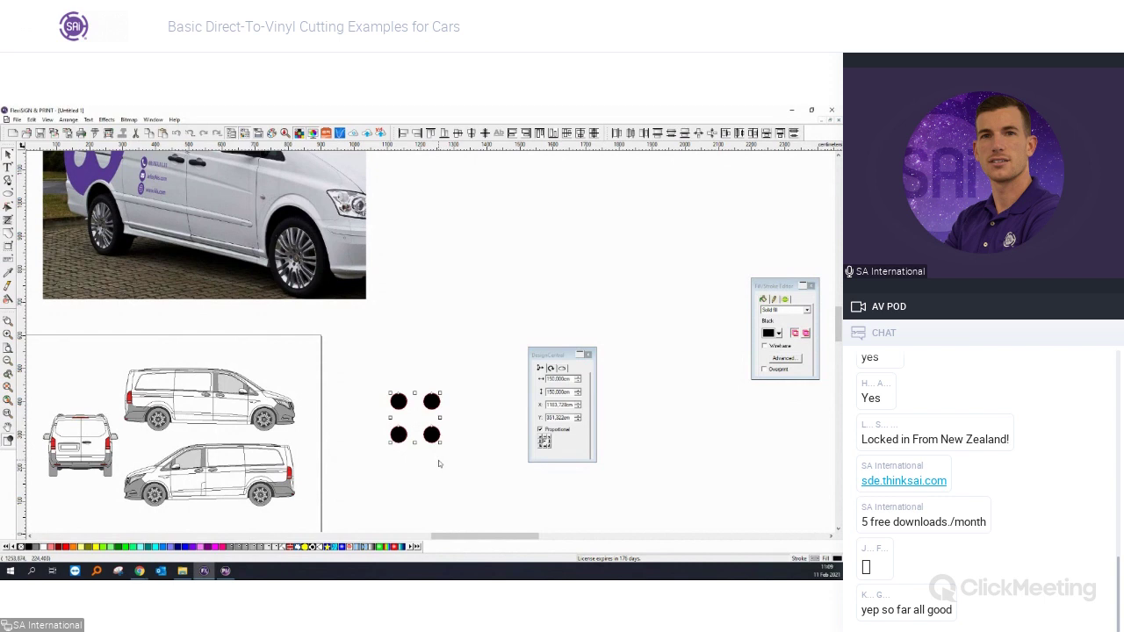
{"action": "left_click_drag", "start_coordinate": [431, 434], "coordinate": [417, 413]}
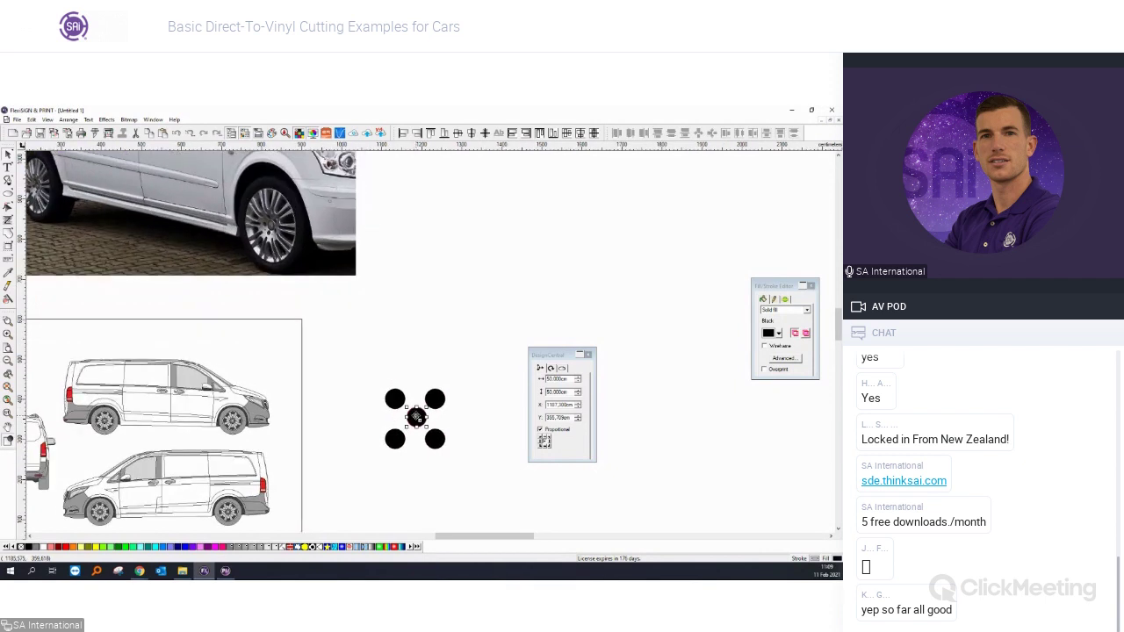
Align the centre dot's centre with the top-left and bottom-right diagonal dots.
{"action": "scroll", "coordinate": [417, 416], "scroll_direction": "down", "scroll_amount": 1}
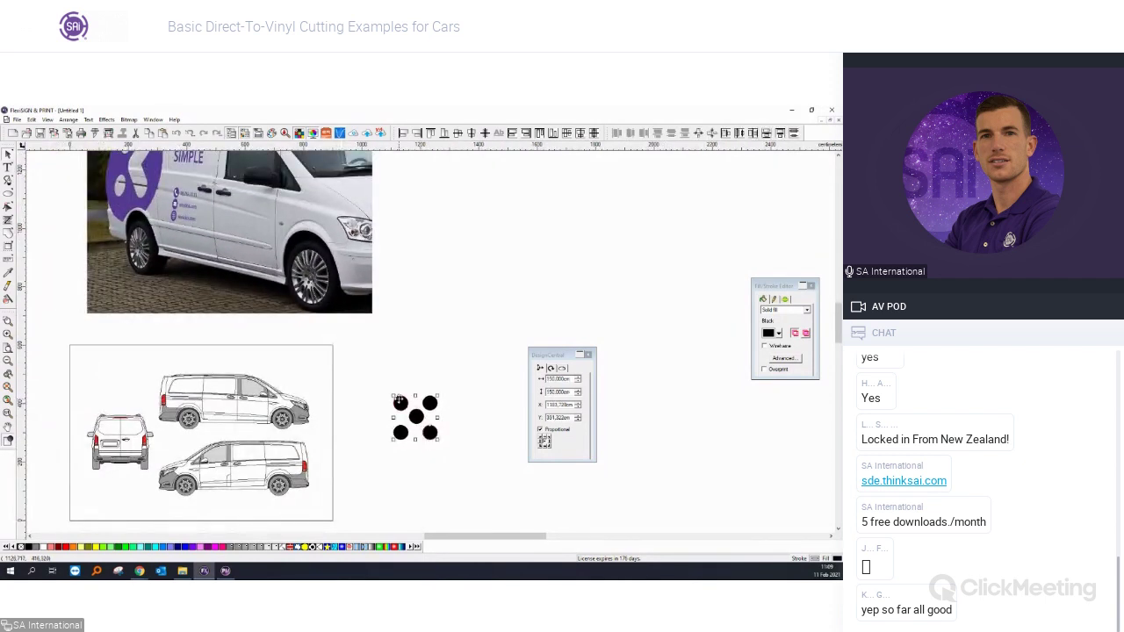
{"action": "left_click", "coordinate": [400, 401]}
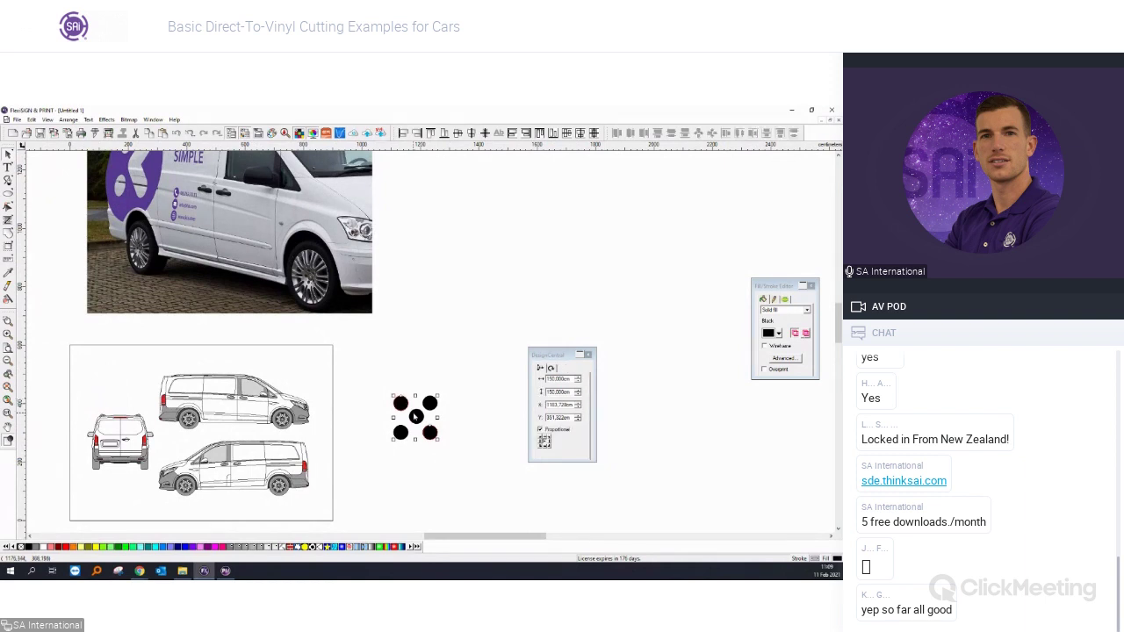
{"action": "scroll", "coordinate": [416, 417], "scroll_direction": "up", "scroll_amount": 2}
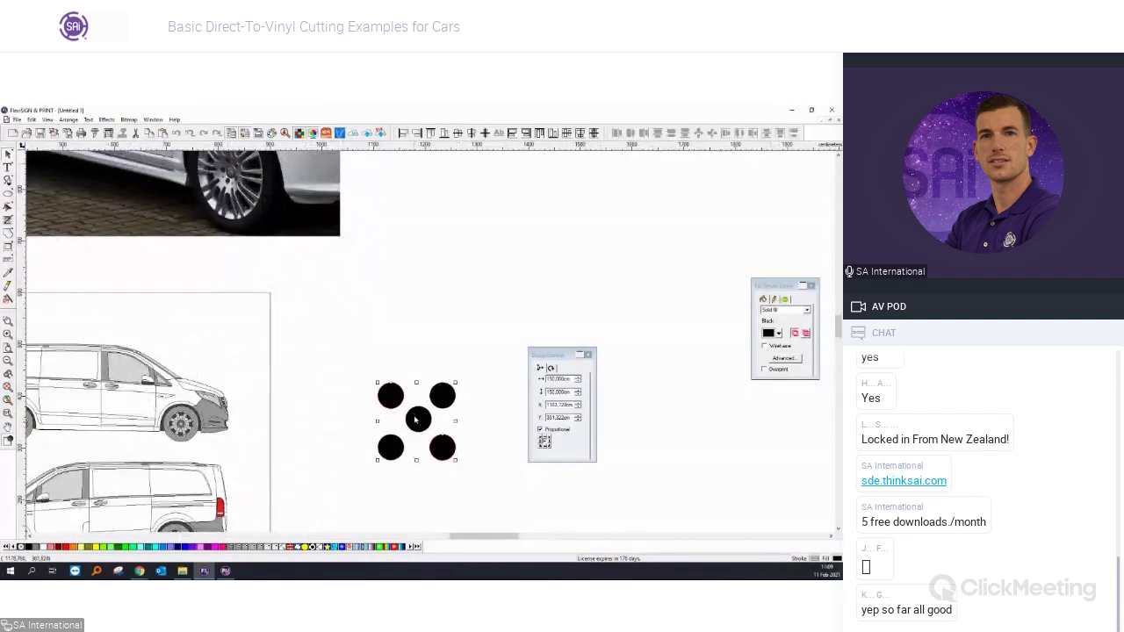
{"action": "left_click", "coordinate": [416, 419], "text": "shift"}
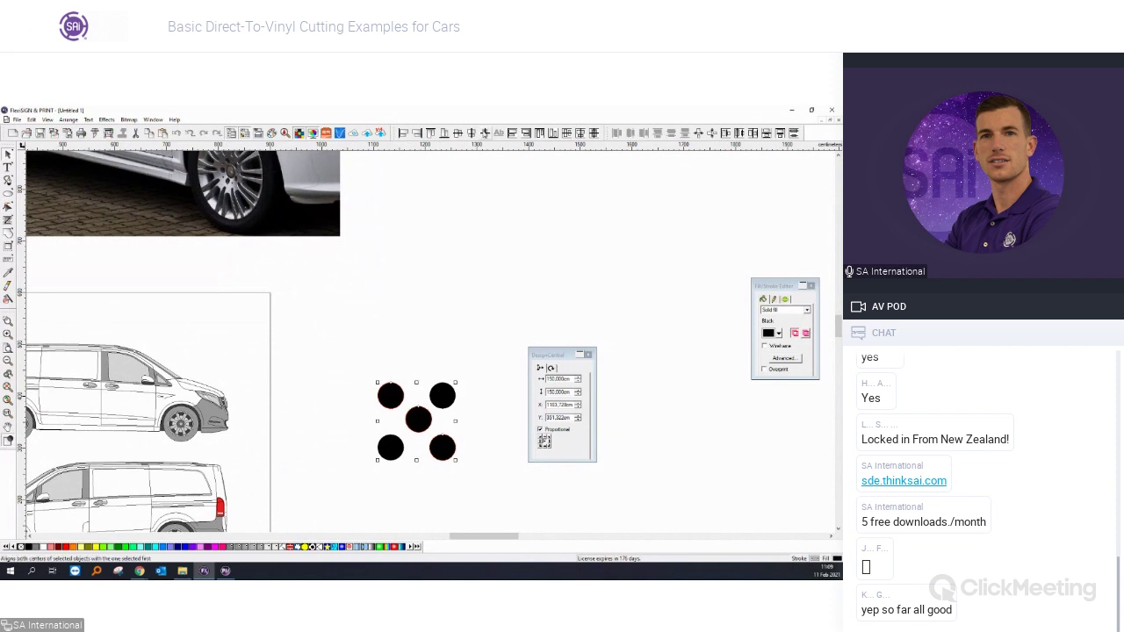
{"action": "left_click", "coordinate": [484, 134]}
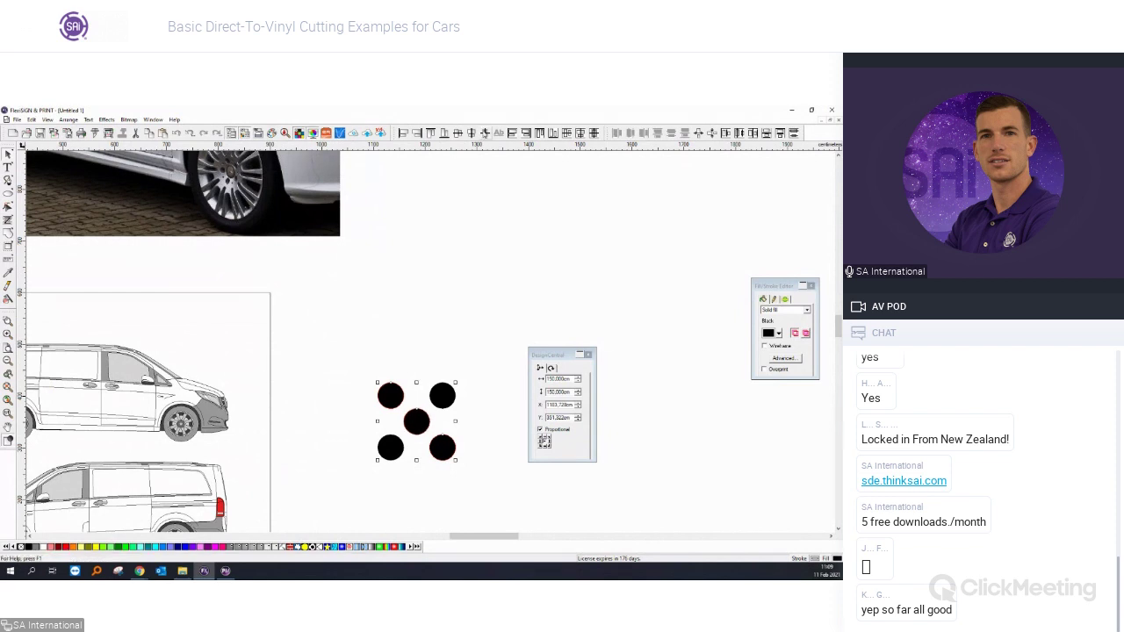
{"action": "left_click", "coordinate": [413, 329]}
{"action": "scroll", "coordinate": [410, 328], "scroll_direction": "down", "scroll_amount": 2}
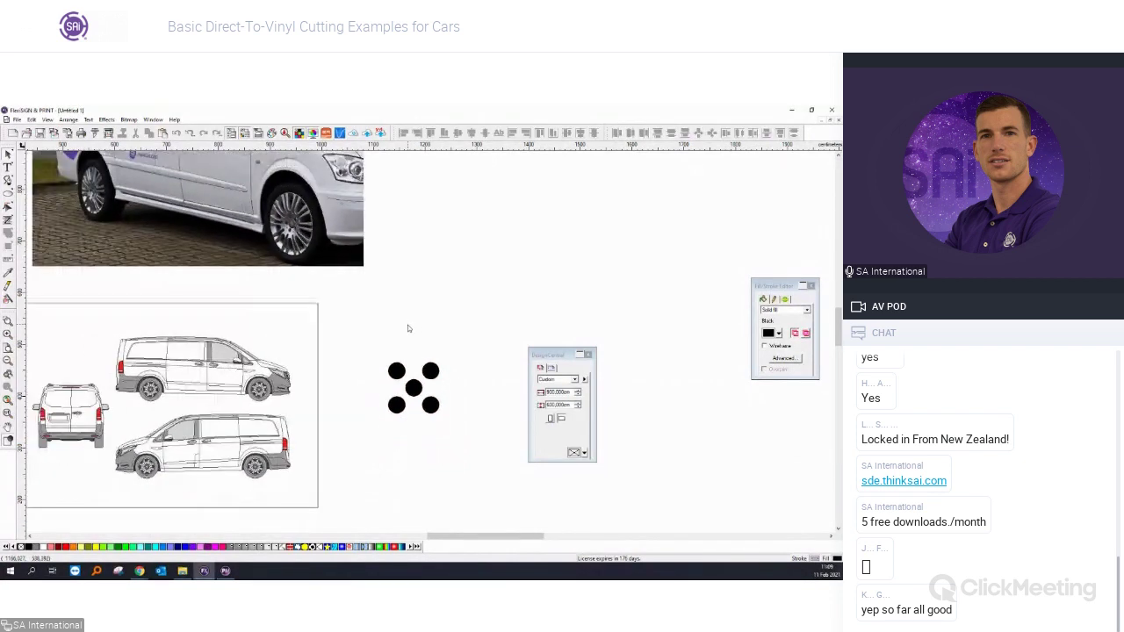
{"action": "scroll", "coordinate": [399, 381], "scroll_direction": "up", "scroll_amount": 2}
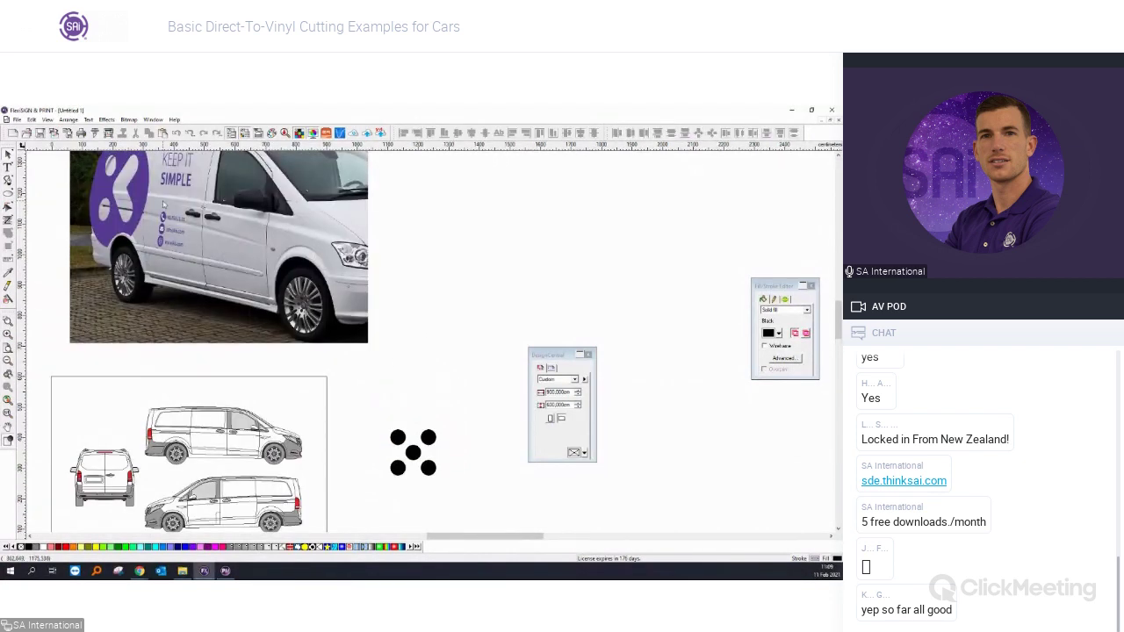
{"action": "scroll", "coordinate": [155, 204], "scroll_direction": "up", "scroll_amount": 2}
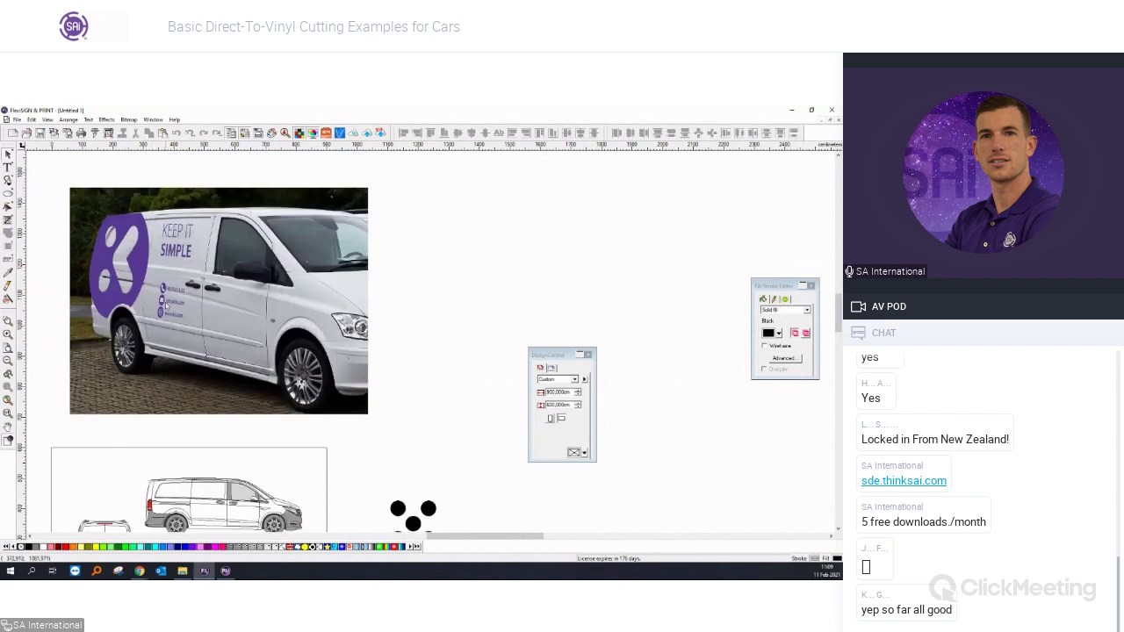
{"action": "scroll", "coordinate": [233, 295], "scroll_direction": "down", "scroll_amount": 2}
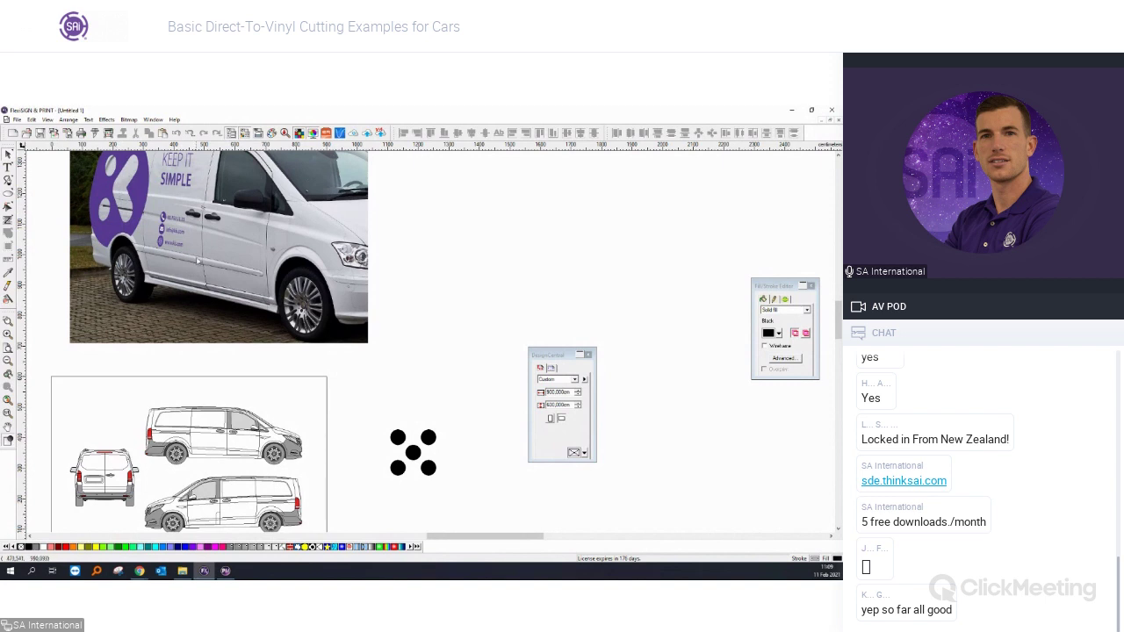
{"action": "scroll", "coordinate": [199, 260], "scroll_direction": "up", "scroll_amount": 1}
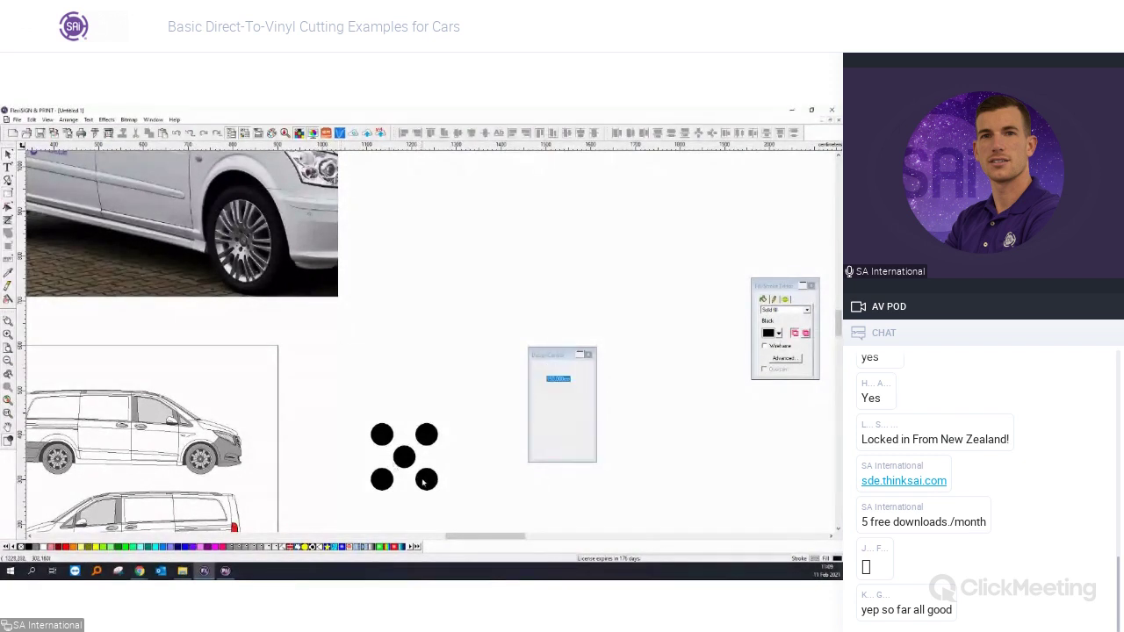
{"action": "left_click", "coordinate": [404, 457]}
{"action": "left_click", "coordinate": [423, 439], "text": "shift"}
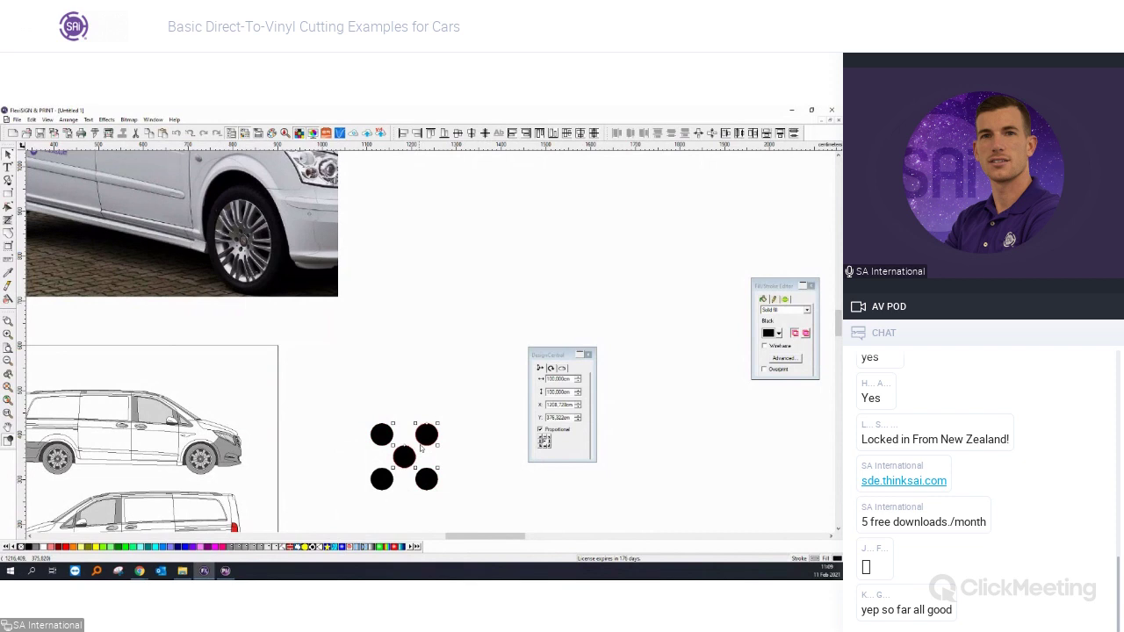
Copy the two dots up-left and rotate the copy 45° so the pair sits level.
{"action": "left_click_drag", "start_coordinate": [422, 448], "coordinate": [422, 360]}
{"action": "left_click", "coordinate": [390, 359]}
{"action": "left_click", "coordinate": [422, 360]}
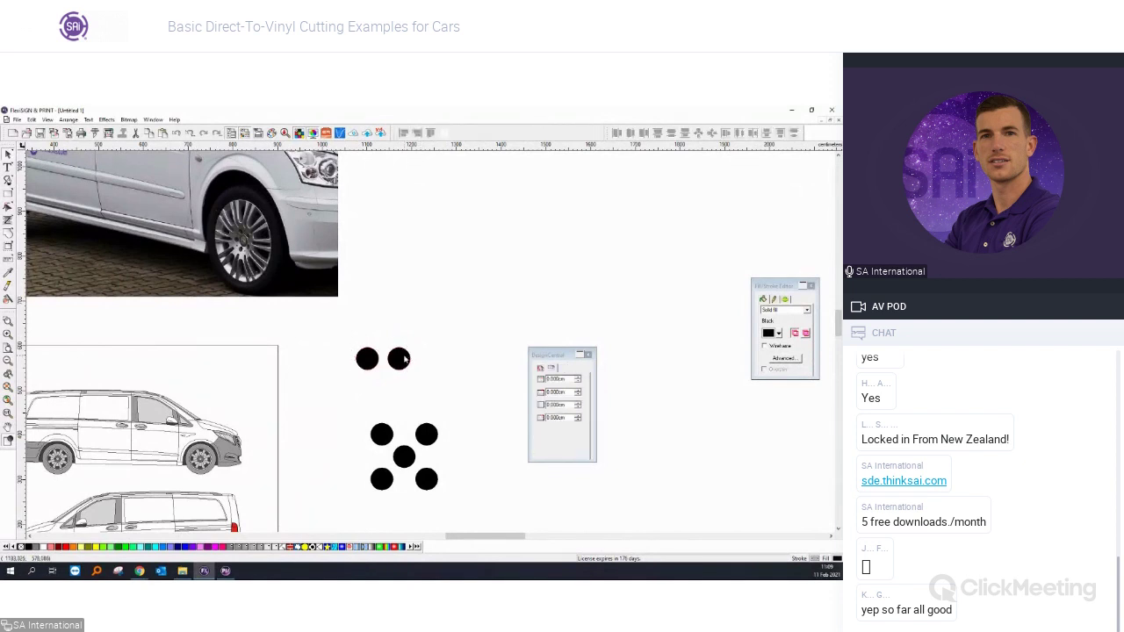
Pull a vertical guide from the ruler and align it to the left dot's centre.
{"action": "scroll", "coordinate": [413, 355], "scroll_direction": "up", "scroll_amount": 2}
{"action": "left_click_drag", "start_coordinate": [22, 332], "coordinate": [313, 371]}
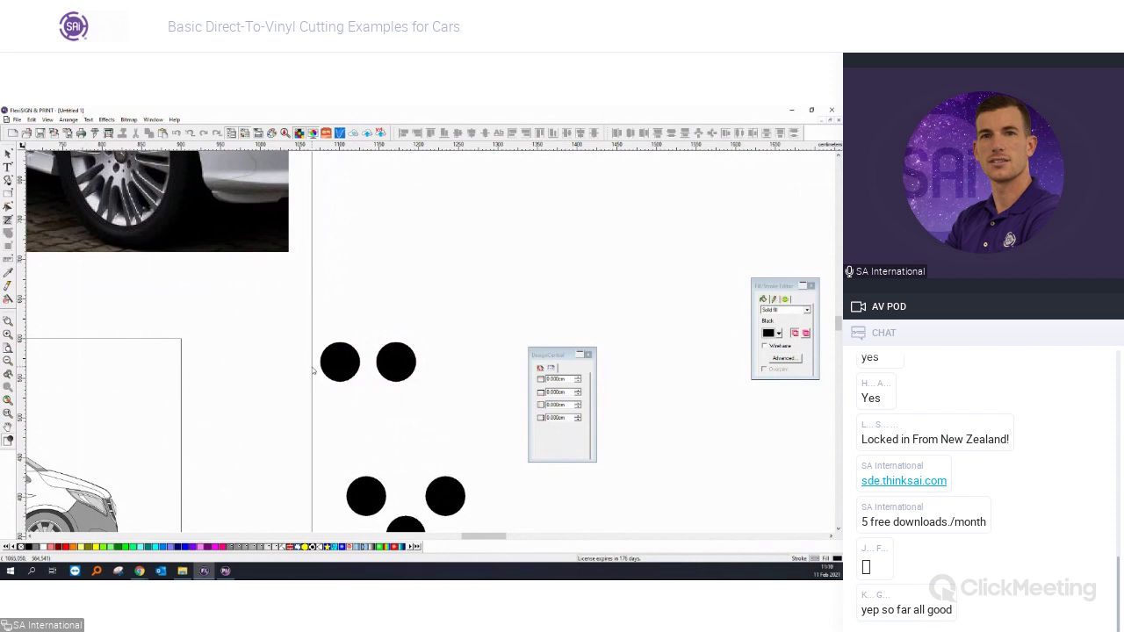
{"action": "left_click", "coordinate": [338, 361]}
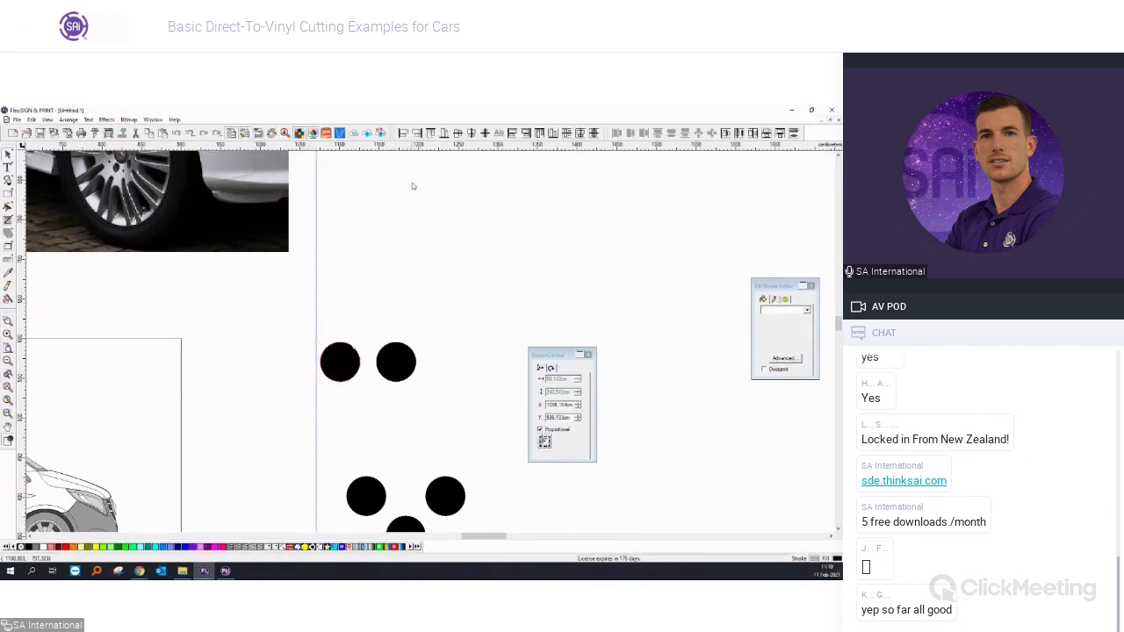
{"action": "left_click", "coordinate": [471, 133]}
Place a second vertical guide through the right dot's centre.
{"action": "left_click", "coordinate": [454, 201]}
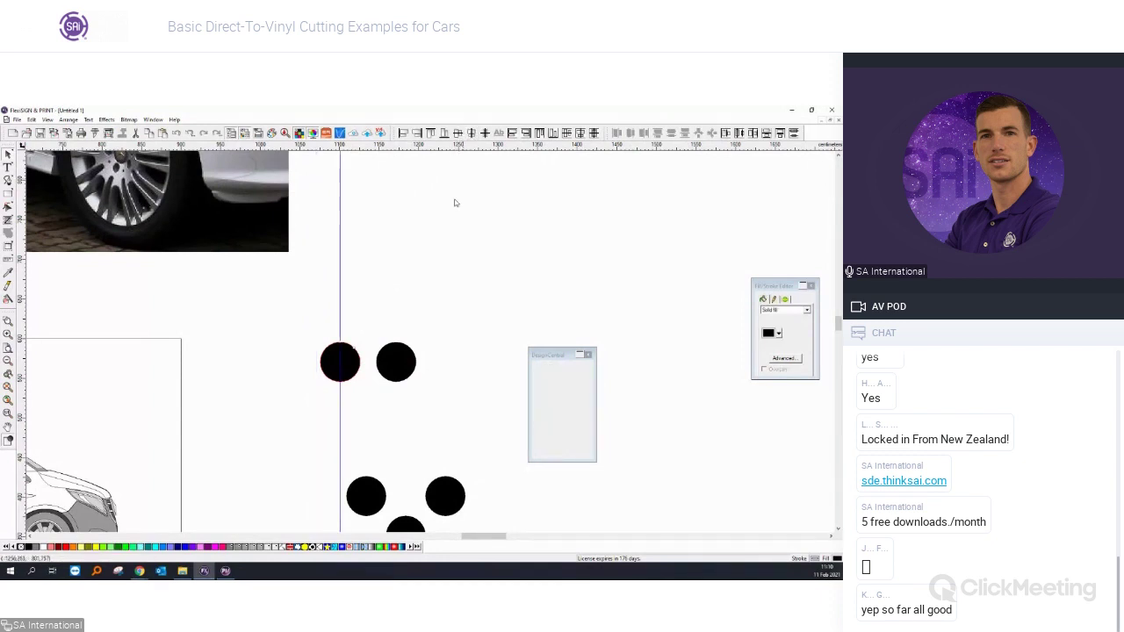
{"action": "scroll", "coordinate": [385, 363], "scroll_direction": "up", "scroll_amount": 1}
{"action": "left_click_drag", "start_coordinate": [18, 397], "coordinate": [366, 378]}
{"action": "left_click", "coordinate": [387, 377]}
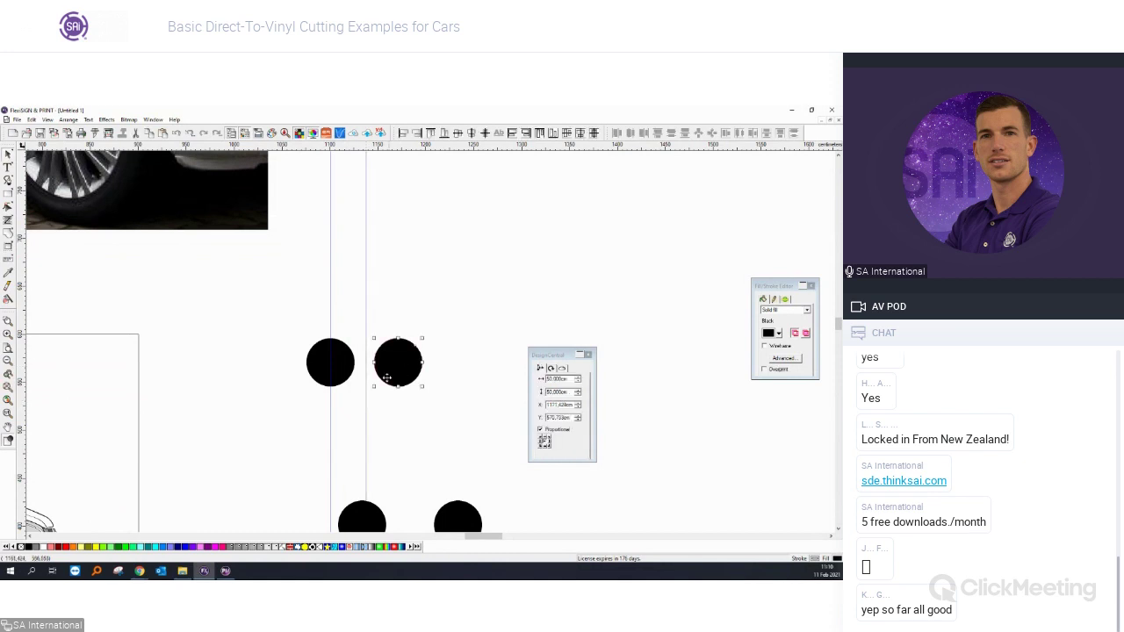
{"action": "left_click", "coordinate": [366, 399]}
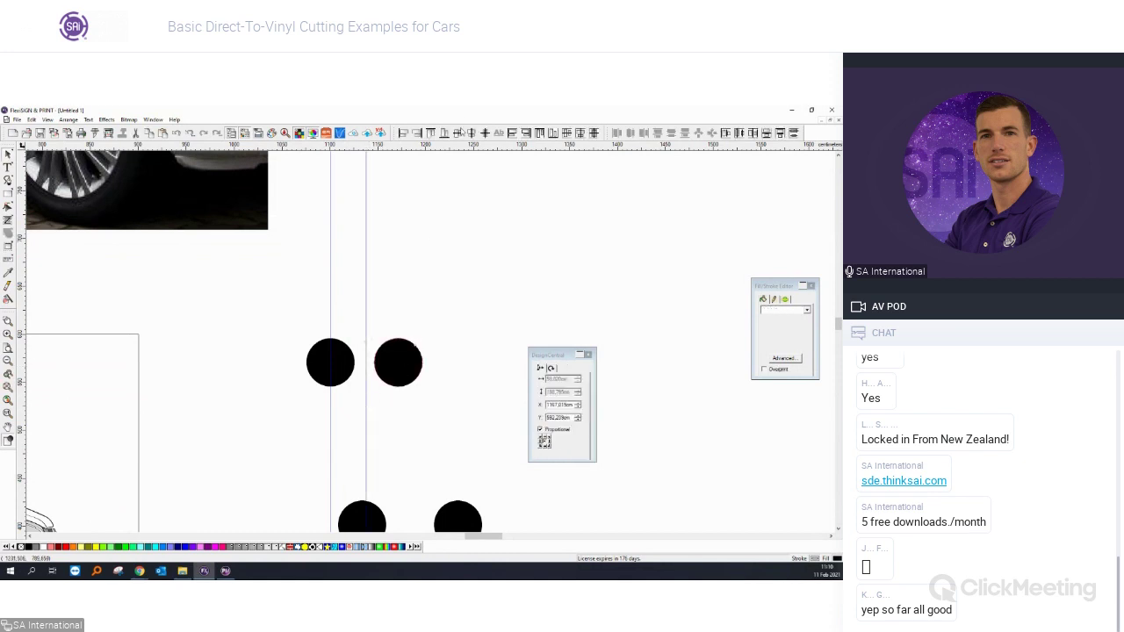
{"action": "left_click_drag", "start_coordinate": [366, 400], "coordinate": [398, 362]}
{"action": "scroll", "coordinate": [369, 325], "scroll_direction": "up", "scroll_amount": 1}
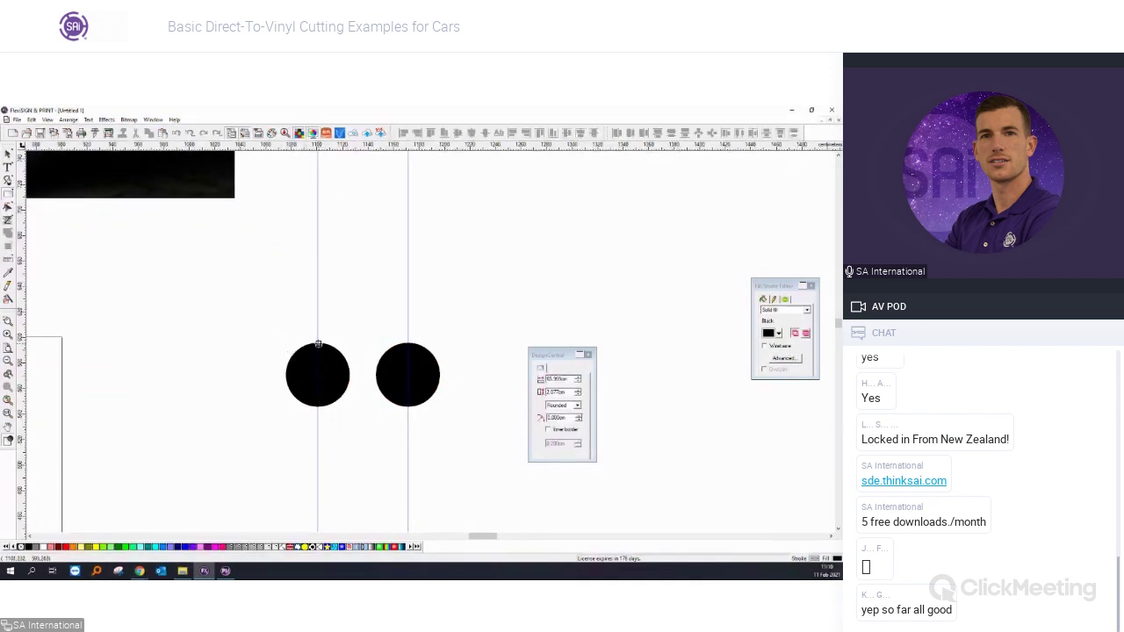
Draw a rectangle between the guides, set to 50.8 cm tall with Proportional unticked.
{"action": "mouse_move", "coordinate": [317, 282]}
{"action": "left_mouse_down"}
{"action": "mouse_move", "coordinate": [413, 328]}
{"action": "mouse_move", "coordinate": [407, 319]}
{"action": "left_mouse_up"}
{"action": "left_click", "coordinate": [8, 153]}
{"action": "double_click", "coordinate": [555, 392]}
{"action": "type", "text": "50.8"}
{"action": "key", "text": "Return"}
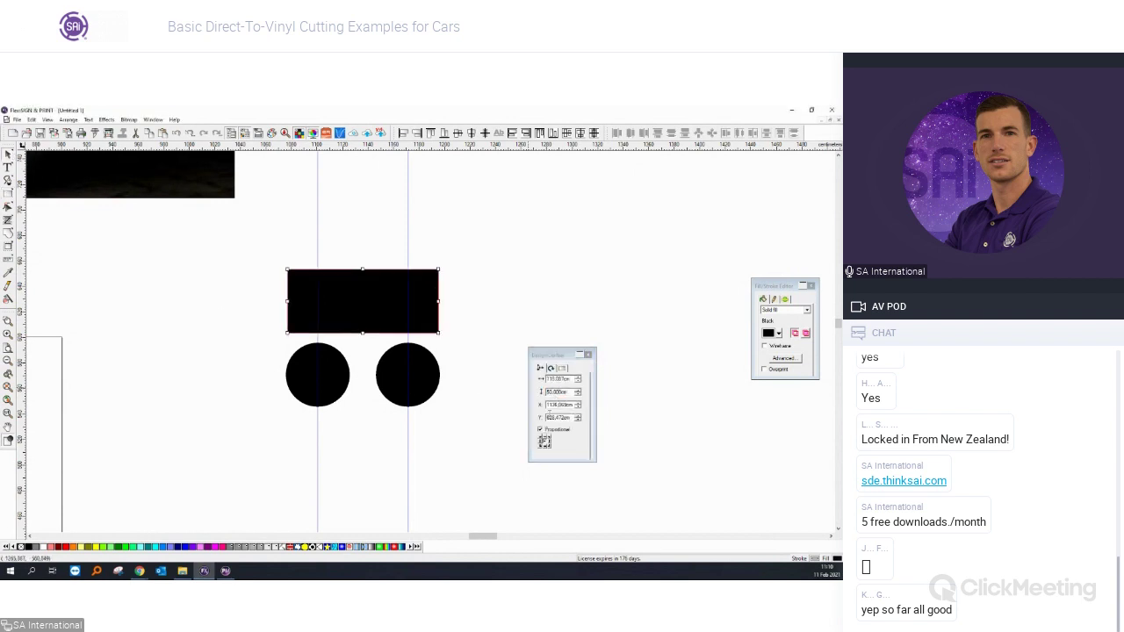
{"action": "key", "text": "ctrl+z"}
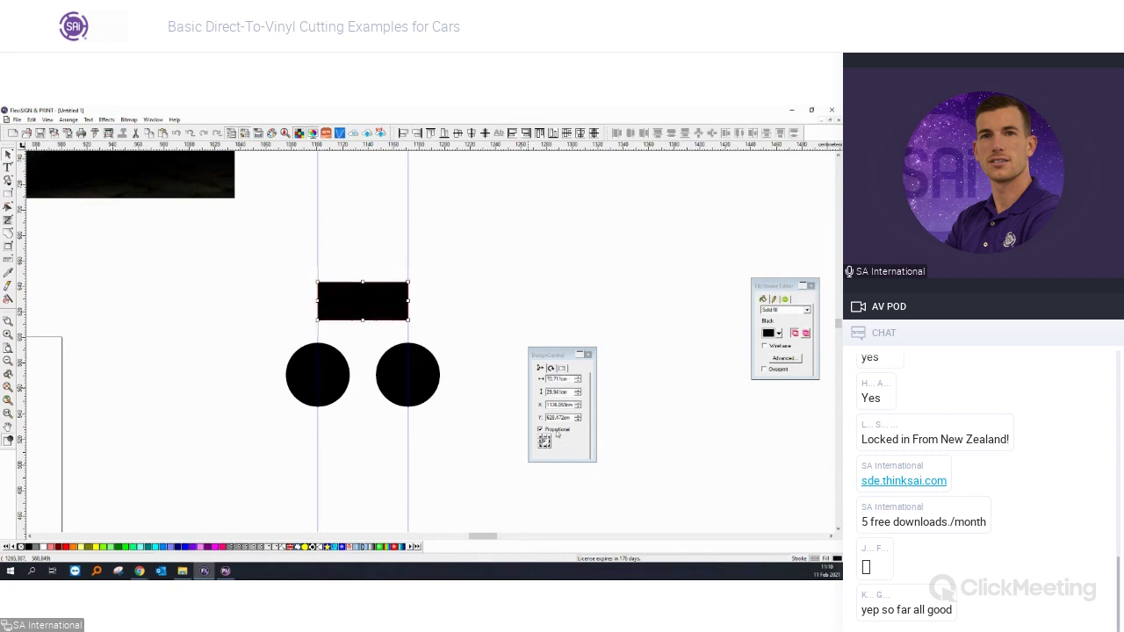
{"action": "left_click", "coordinate": [557, 432]}
{"action": "double_click", "coordinate": [557, 391]}
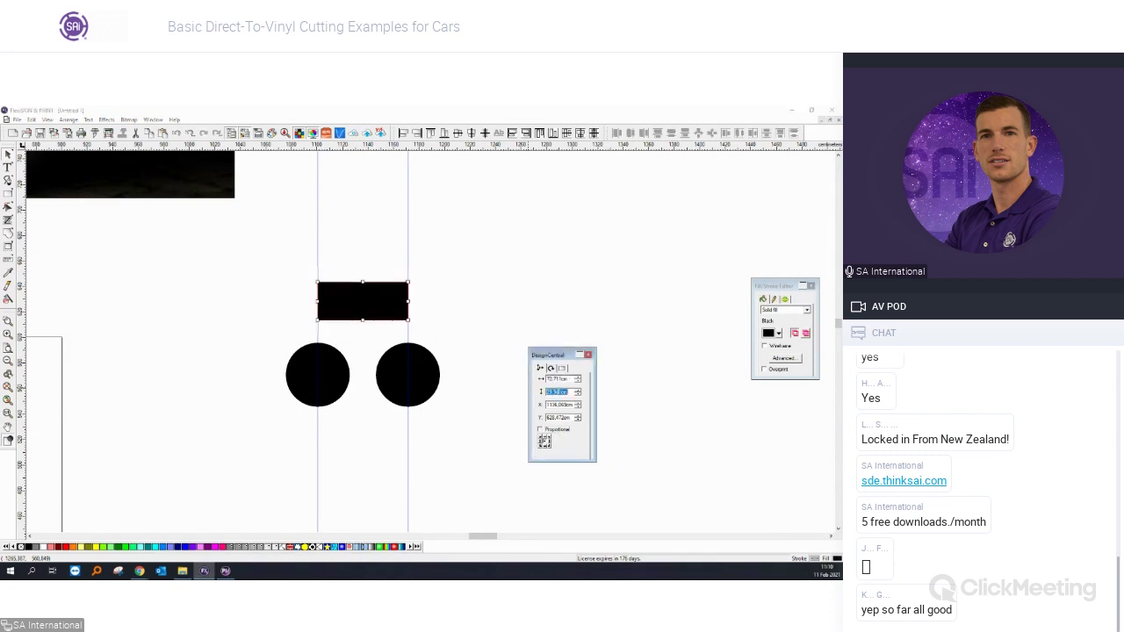
{"action": "type", "text": "50.8"}
{"action": "key", "text": "Return"}
Align the centres of both dots and the rectangle.
{"action": "left_click", "coordinate": [339, 375]}
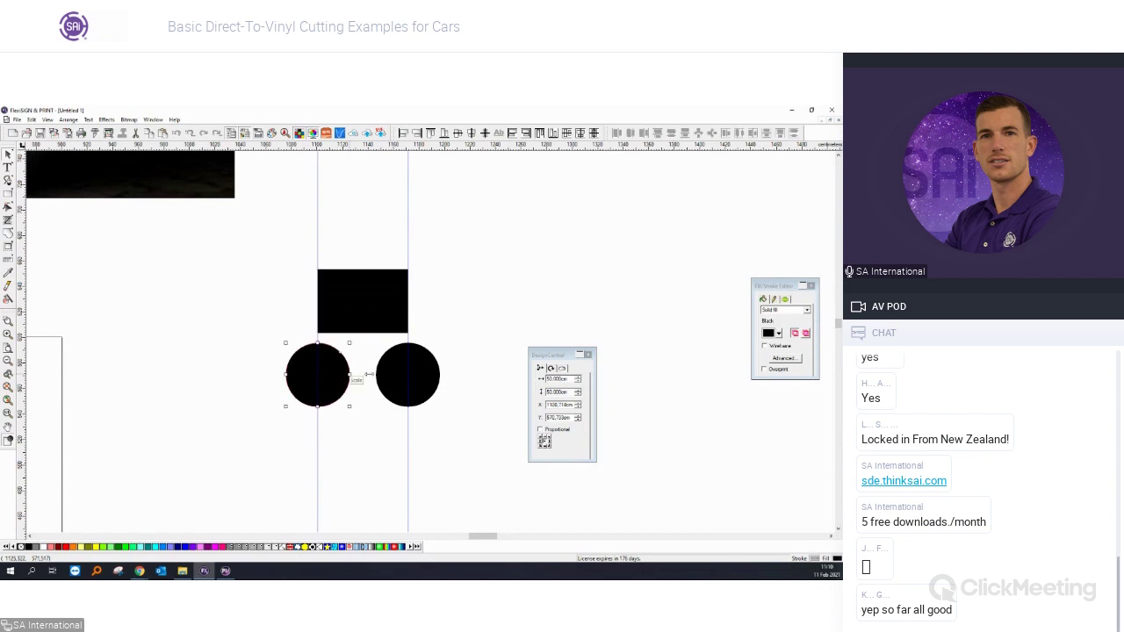
{"action": "left_click", "coordinate": [384, 374], "text": "shift"}
{"action": "left_click", "coordinate": [360, 293], "text": "shift"}
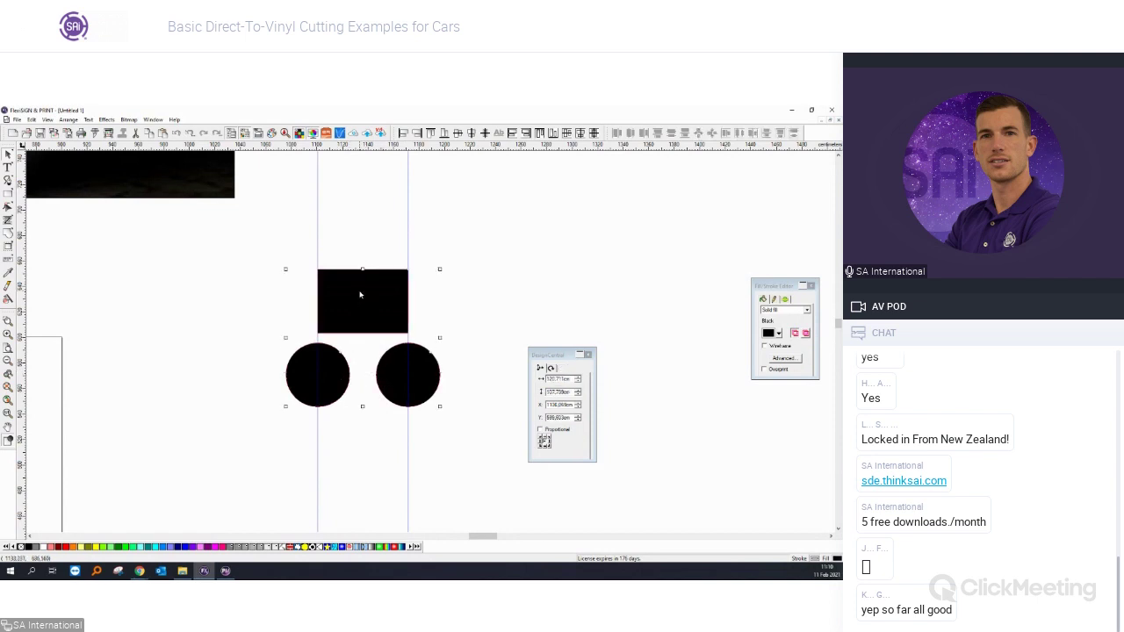
{"action": "left_click", "coordinate": [457, 137]}
{"action": "left_click", "coordinate": [461, 316]}
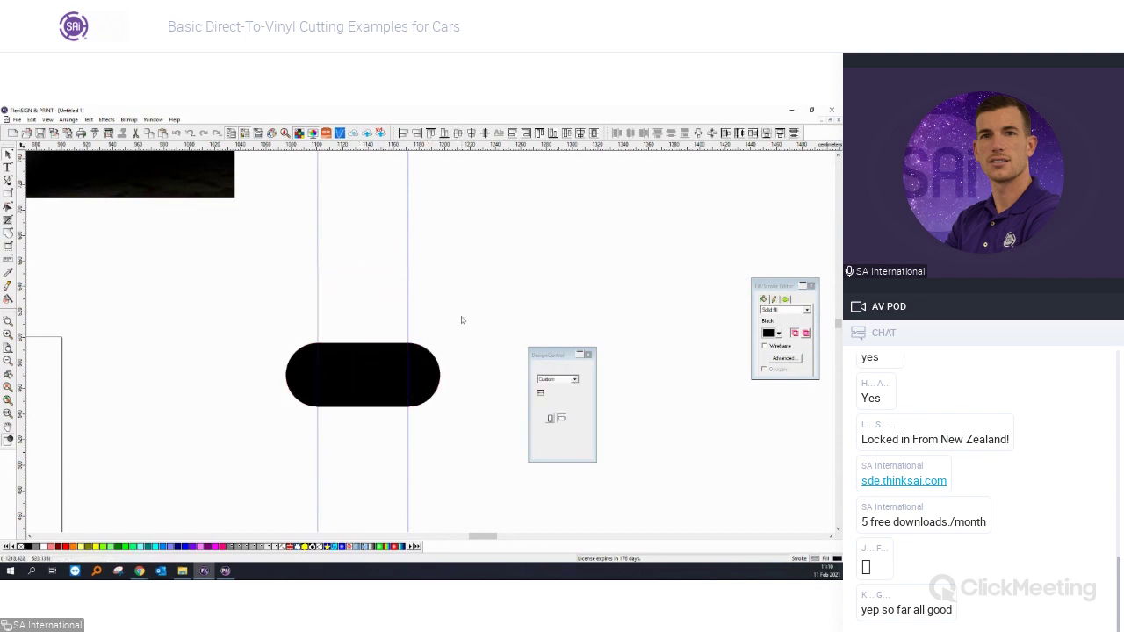
Weld the two dots and the rectangle into one capsule.
{"action": "left_click_drag", "start_coordinate": [465, 435], "coordinate": [247, 340]}
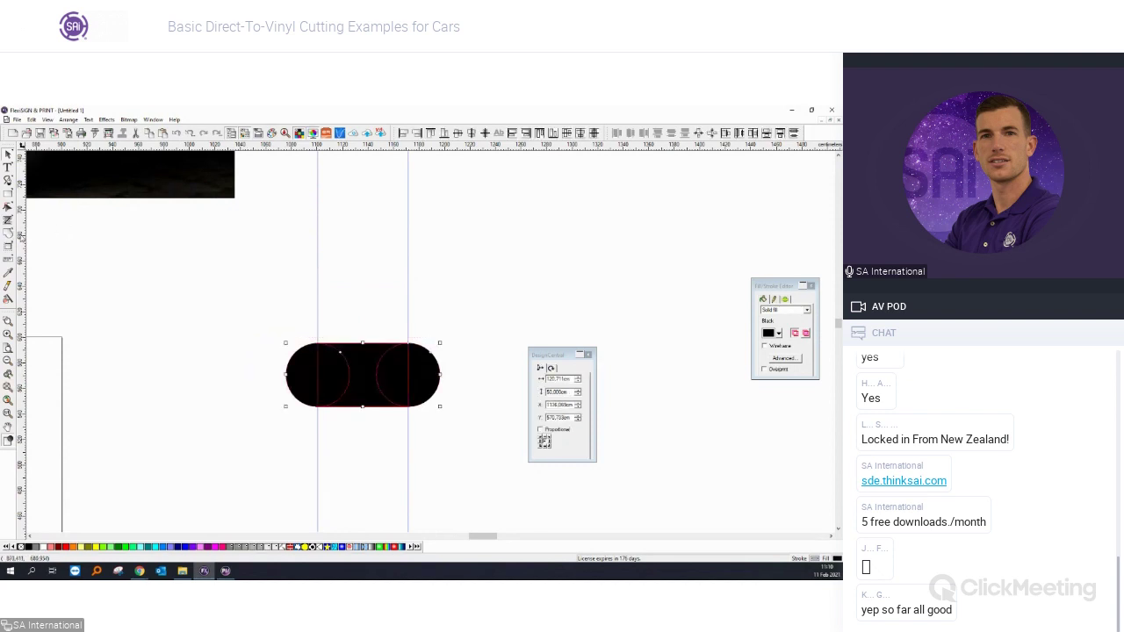
{"action": "left_click", "coordinate": [9, 236]}
{"action": "left_click", "coordinate": [168, 331]}
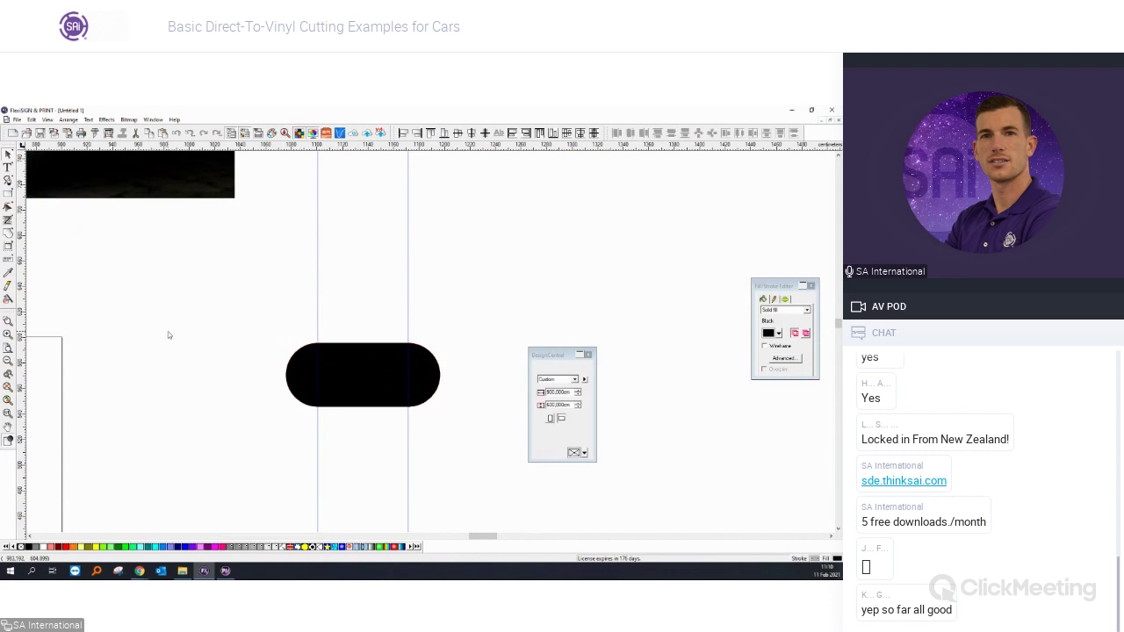
Rotate the capsule and position it at an angle beside the dots.
{"action": "scroll", "coordinate": [169, 331], "scroll_direction": "down", "scroll_amount": 3}
{"action": "scroll", "coordinate": [180, 338], "scroll_direction": "down", "scroll_amount": 2}
{"action": "left_click", "coordinate": [279, 249]}
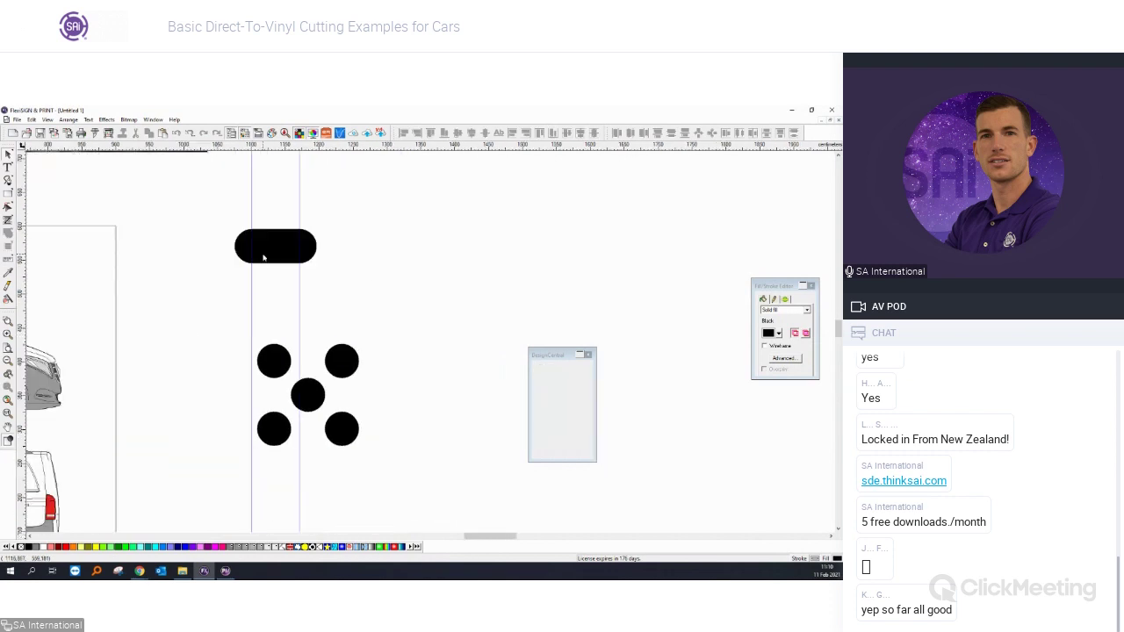
{"action": "left_click_drag", "start_coordinate": [279, 250], "coordinate": [386, 339]}
{"action": "left_click", "coordinate": [298, 305]}
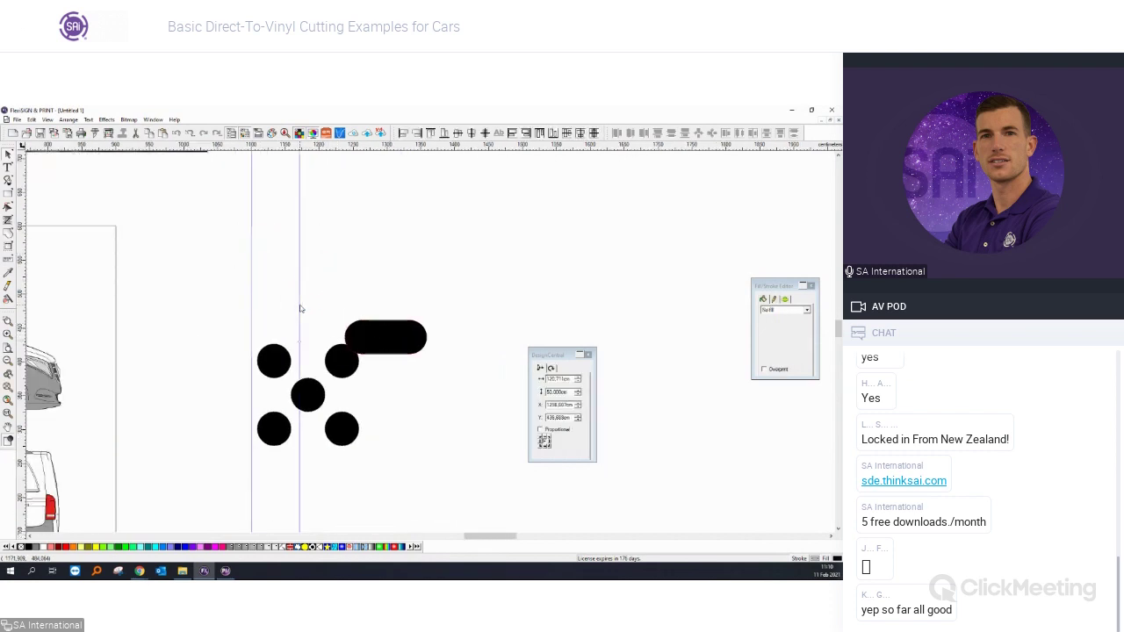
{"action": "left_click", "coordinate": [401, 345]}
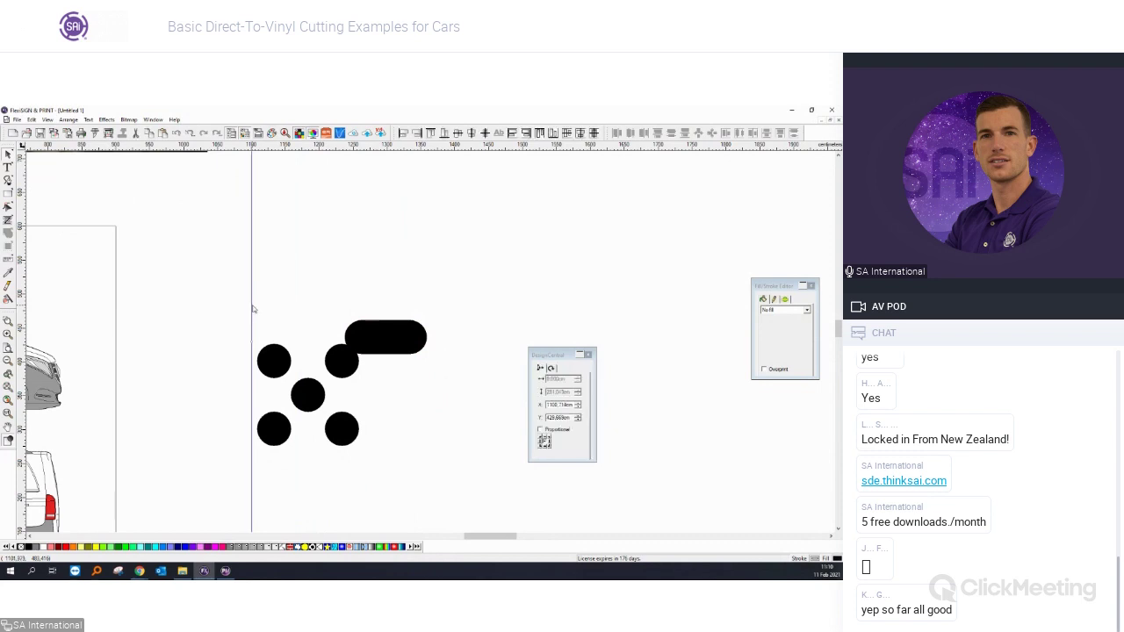
{"action": "left_click_drag", "start_coordinate": [401, 345], "coordinate": [435, 448]}
{"action": "left_click", "coordinate": [441, 391]}
{"action": "left_click", "coordinate": [335, 379]}
{"action": "left_click", "coordinate": [427, 364]}
Copy the capsule and slant the copy the opposite way to form the K's arms.
{"action": "left_click", "coordinate": [332, 378]}
{"action": "left_click", "coordinate": [405, 412]}
{"action": "left_click_drag", "start_coordinate": [399, 412], "coordinate": [342, 431]}
{"action": "left_click", "coordinate": [298, 374]}
Weld the overlapping capsules and dots into one K shape.
{"action": "left_click", "coordinate": [321, 383]}
{"action": "scroll", "coordinate": [320, 383], "scroll_direction": "up", "scroll_amount": 1}
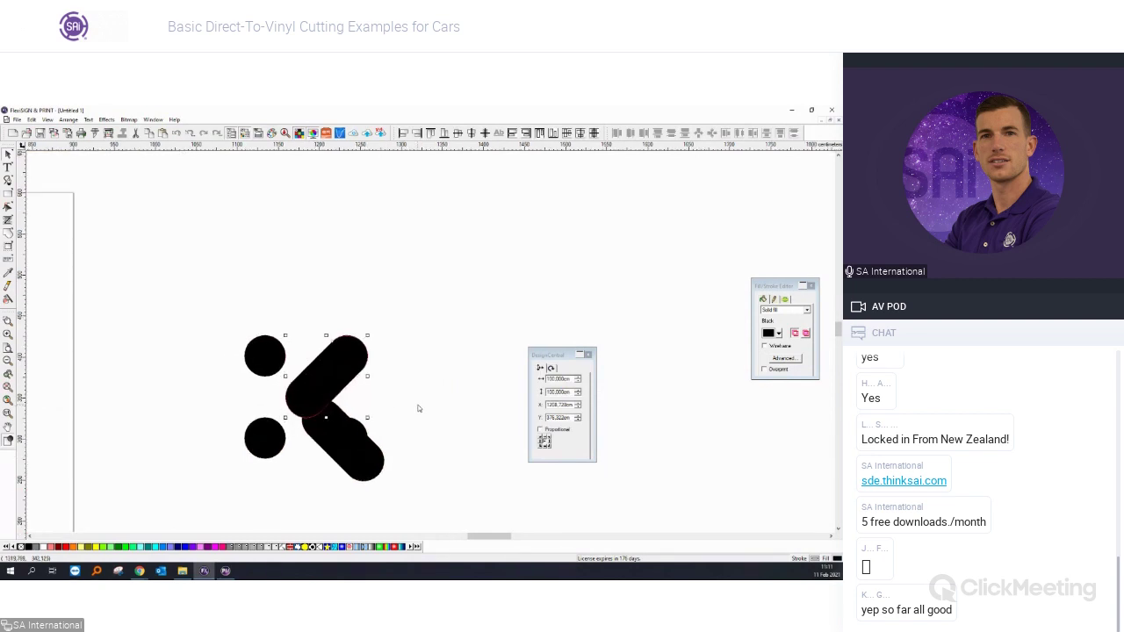
{"action": "left_click_drag", "start_coordinate": [408, 429], "coordinate": [265, 365]}
{"action": "left_click", "coordinate": [331, 432]}
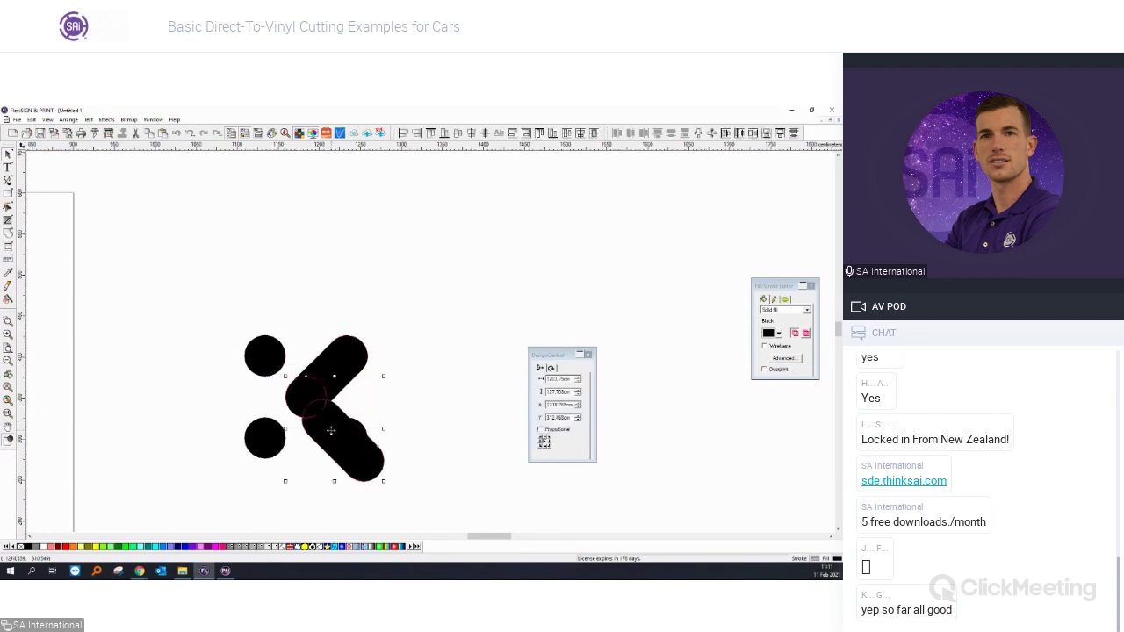
{"action": "left_click", "coordinate": [436, 133]}
{"action": "left_click_drag", "start_coordinate": [397, 477], "coordinate": [281, 316]}
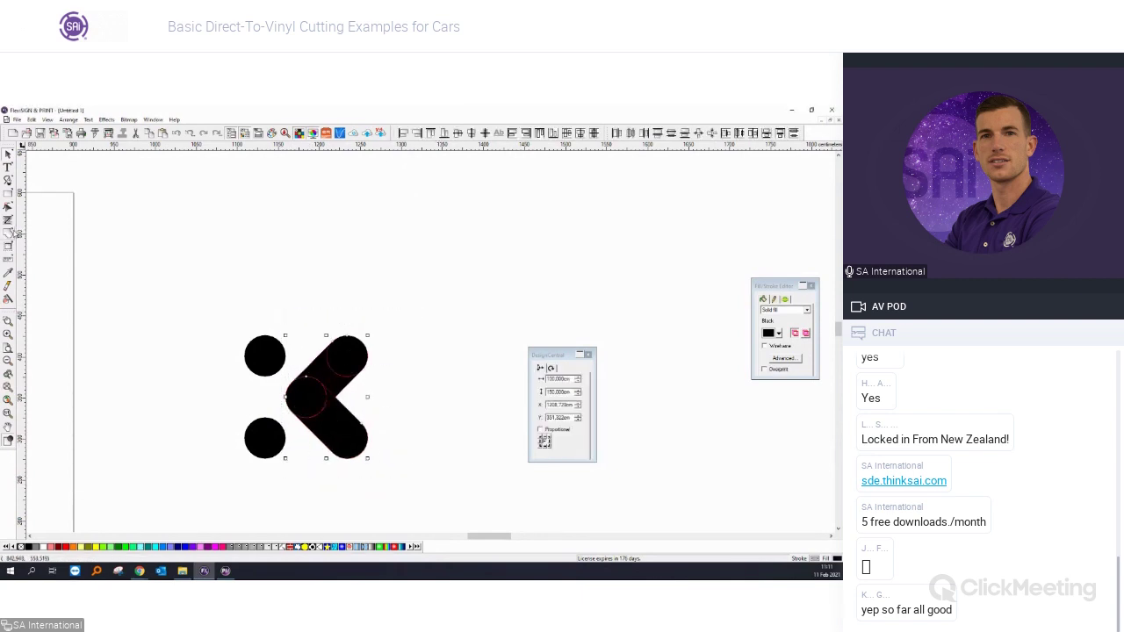
{"action": "left_click", "coordinate": [118, 260]}
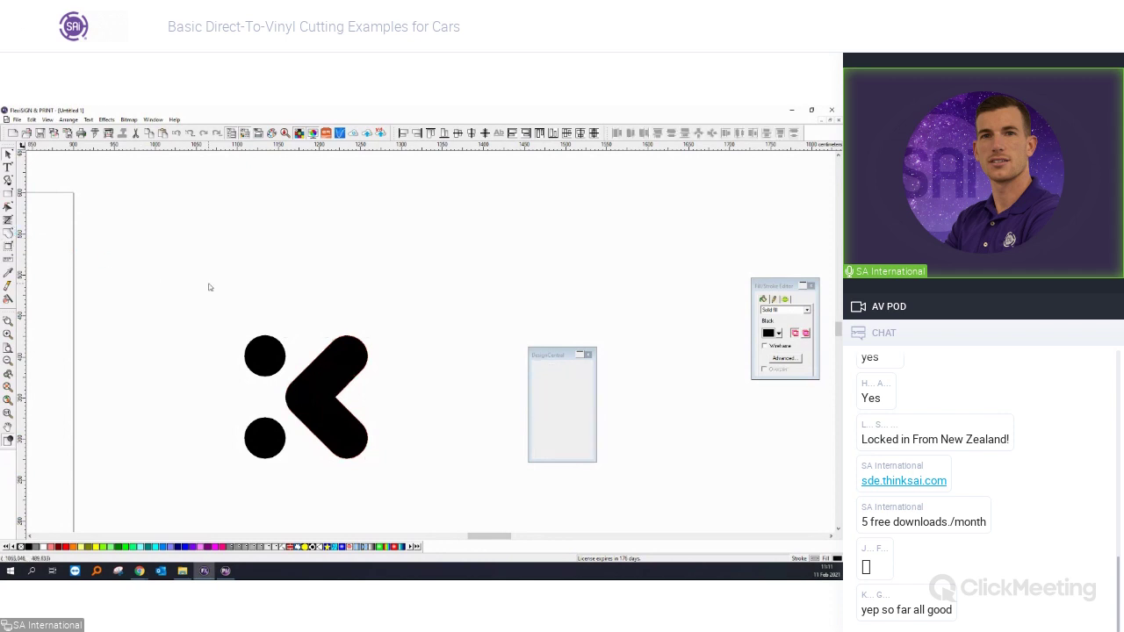
{"action": "scroll", "coordinate": [209, 286], "scroll_direction": "down", "scroll_amount": 4}
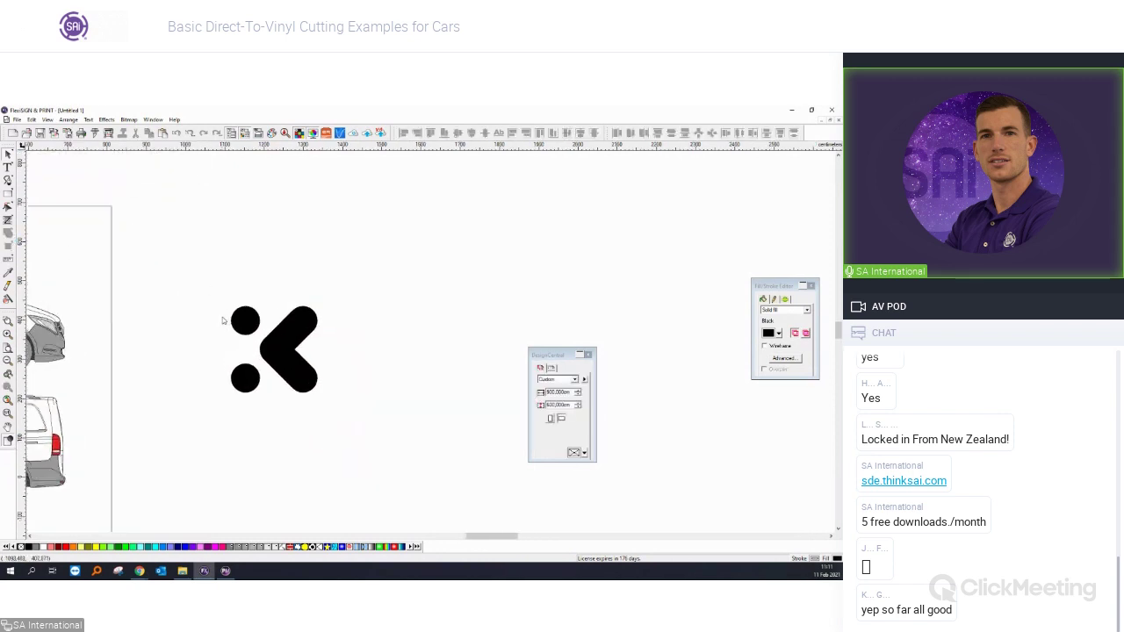
{"action": "scroll", "coordinate": [224, 321], "scroll_direction": "up", "scroll_amount": 4}
{"action": "left_click_drag", "start_coordinate": [196, 268], "coordinate": [491, 519]}
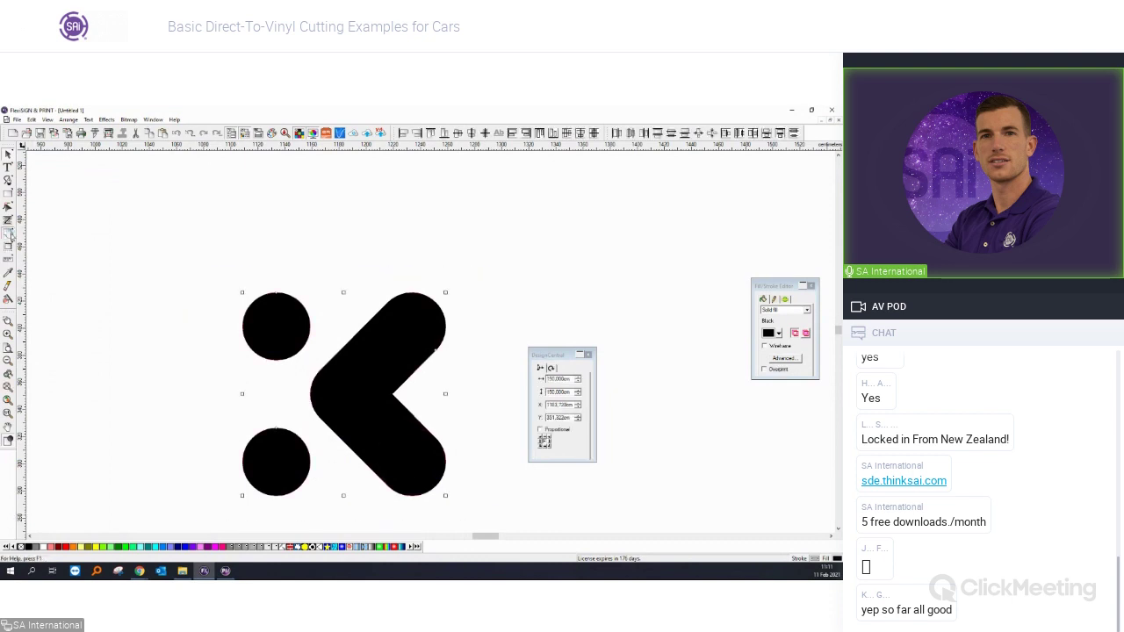
{"action": "left_click", "coordinate": [232, 315]}
{"action": "left_click", "coordinate": [349, 411]}
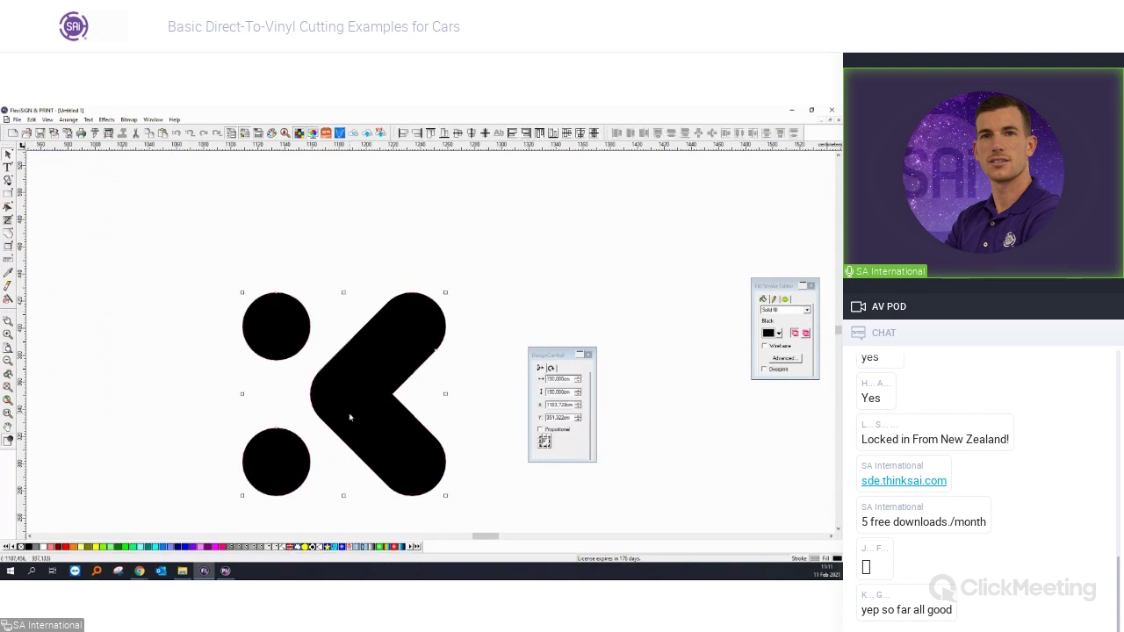
{"action": "left_click", "coordinate": [185, 403]}
{"action": "key", "text": "ctrl+y"}
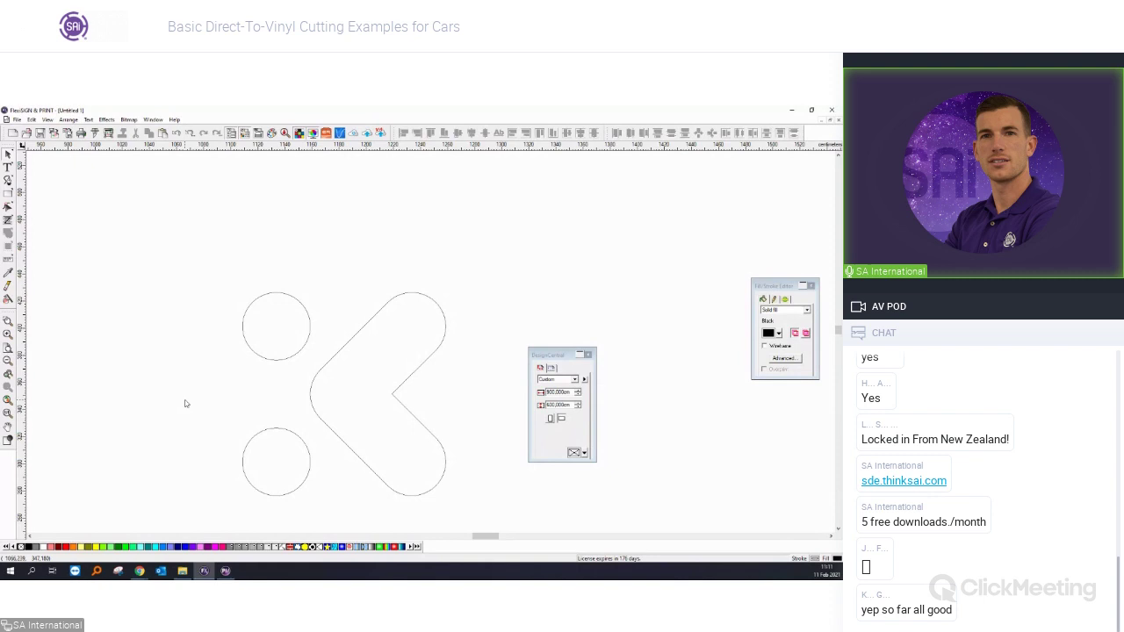
{"action": "scroll", "coordinate": [164, 371], "scroll_direction": "down", "scroll_amount": 8}
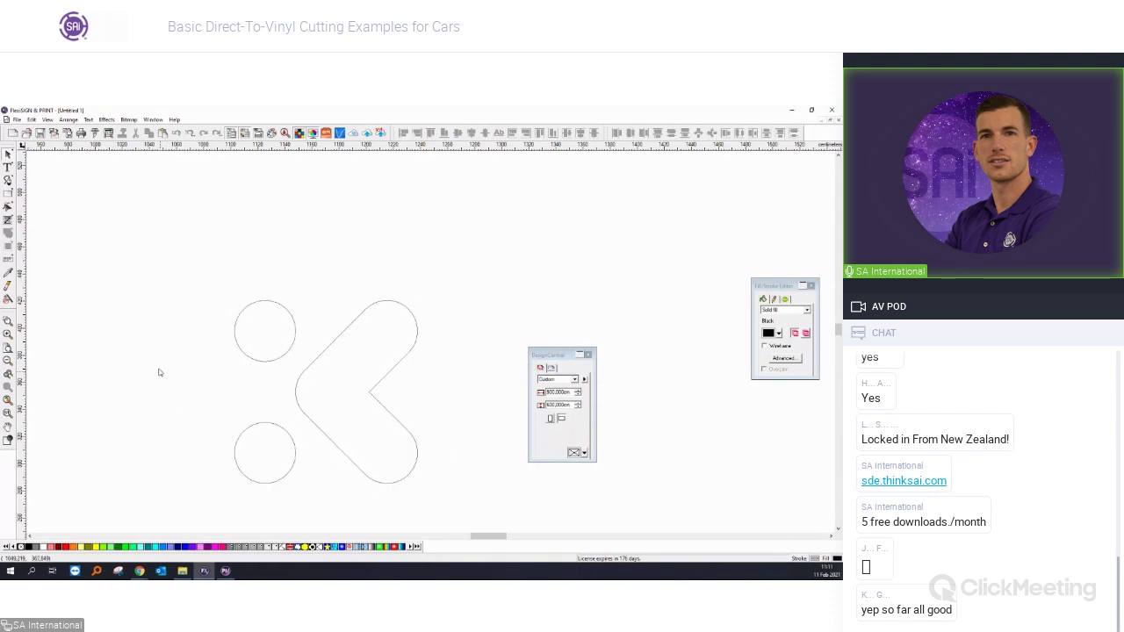
{"action": "scroll", "coordinate": [163, 372], "scroll_direction": "up", "scroll_amount": 3}
{"action": "key", "text": "ctrl+y"}
{"action": "scroll", "coordinate": [225, 392], "scroll_direction": "up", "scroll_amount": 5}
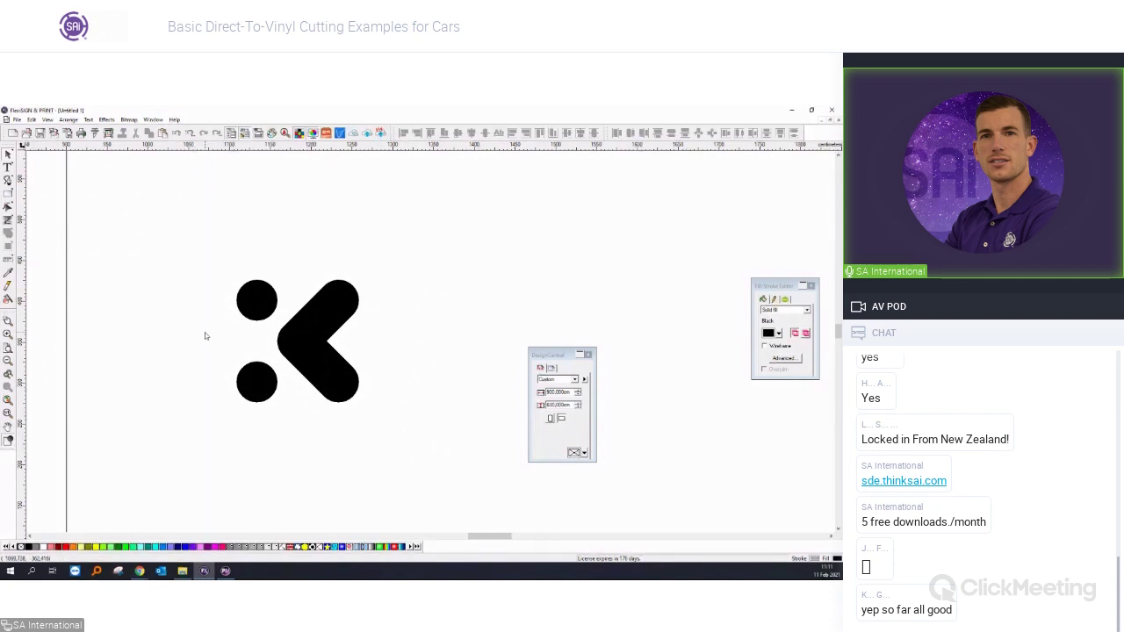
{"action": "scroll", "coordinate": [207, 336], "scroll_direction": "down", "scroll_amount": 5}
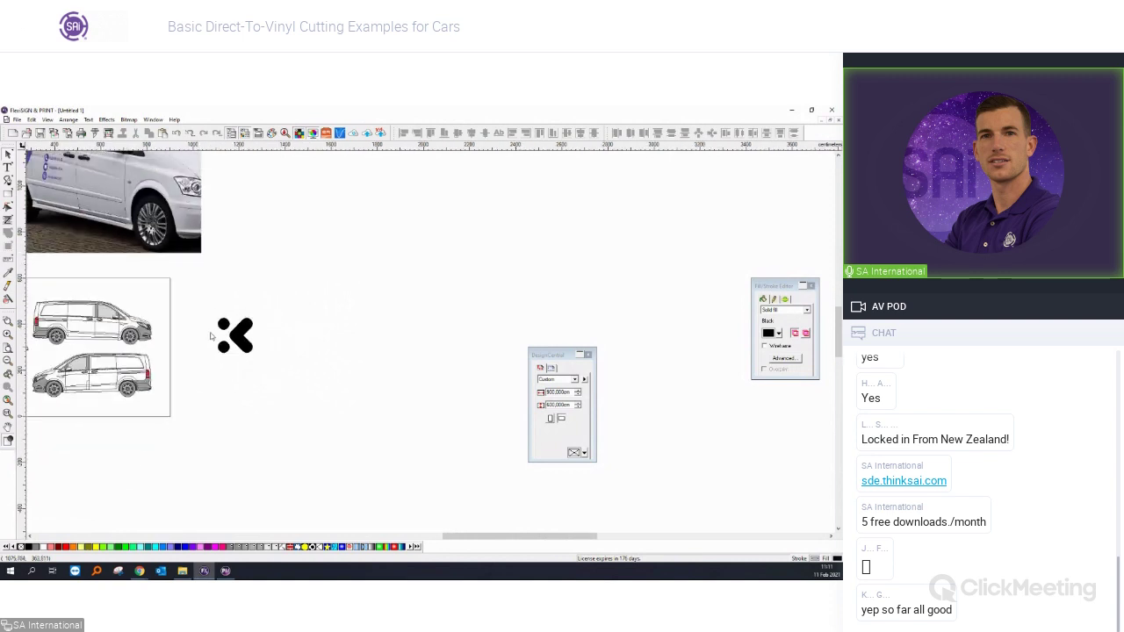
Draw a filled circle and centre it on the K with Align Centers.
{"action": "scroll", "coordinate": [208, 346], "scroll_direction": "down", "scroll_amount": 3}
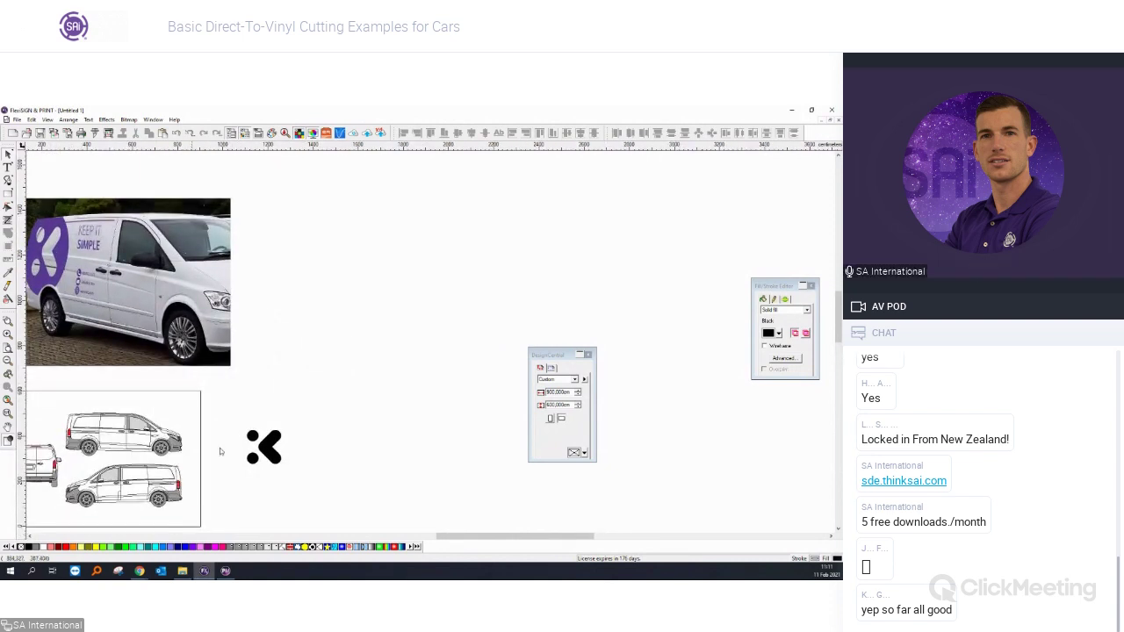
{"action": "left_click_drag", "start_coordinate": [476, 538], "coordinate": [470, 537]}
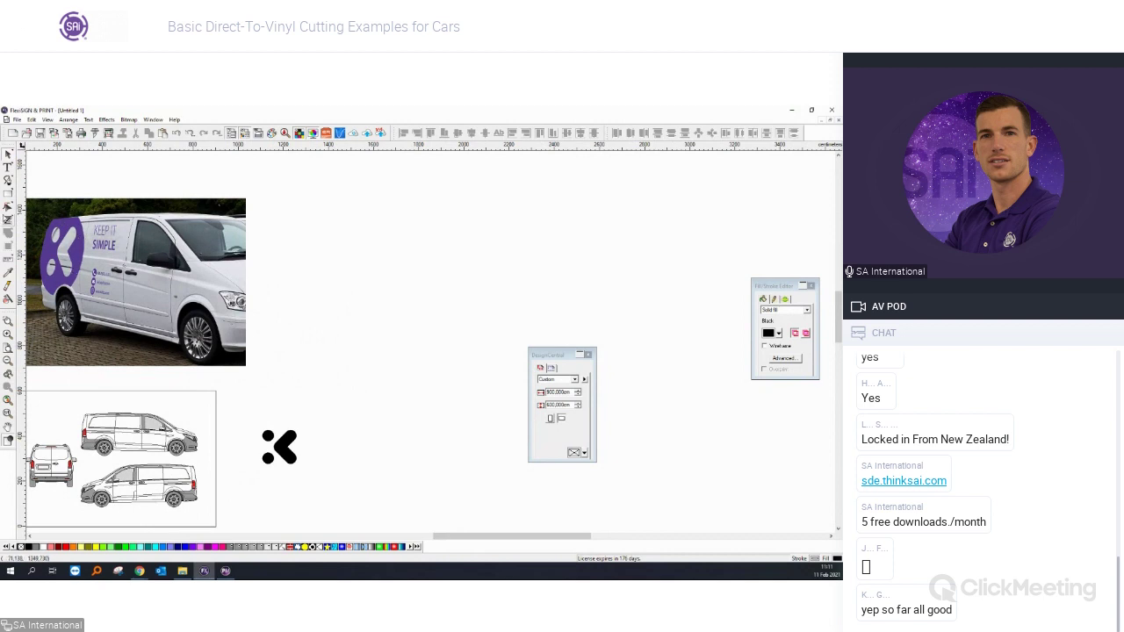
{"action": "left_click_drag", "start_coordinate": [289, 334], "coordinate": [347, 384]}
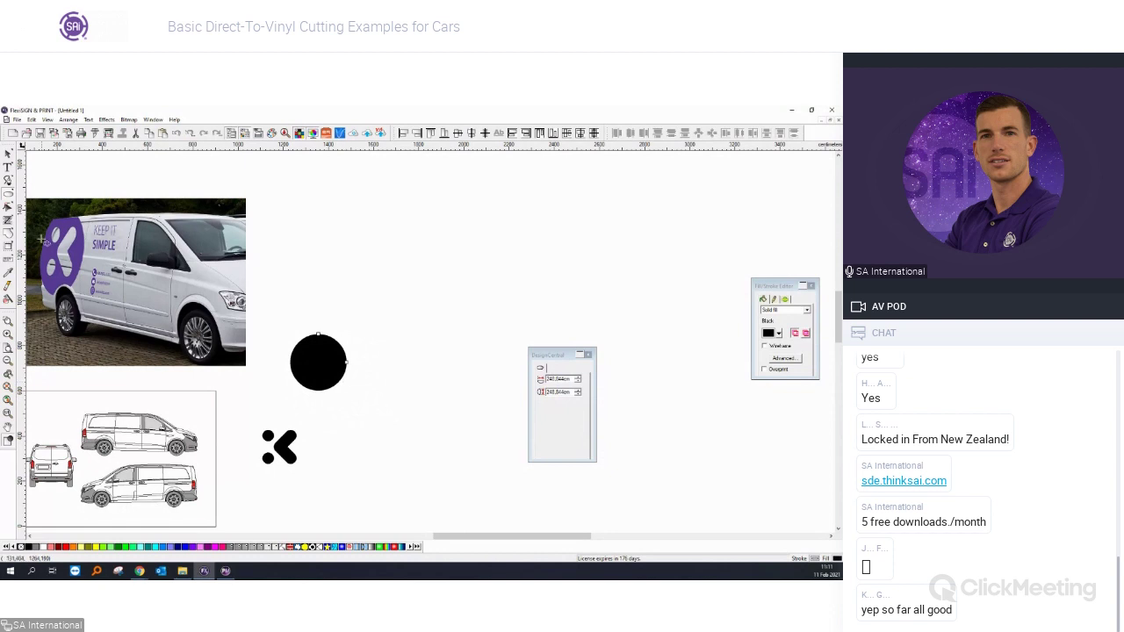
{"action": "left_click", "coordinate": [8, 154]}
{"action": "left_click", "coordinate": [290, 454], "text": "shift"}
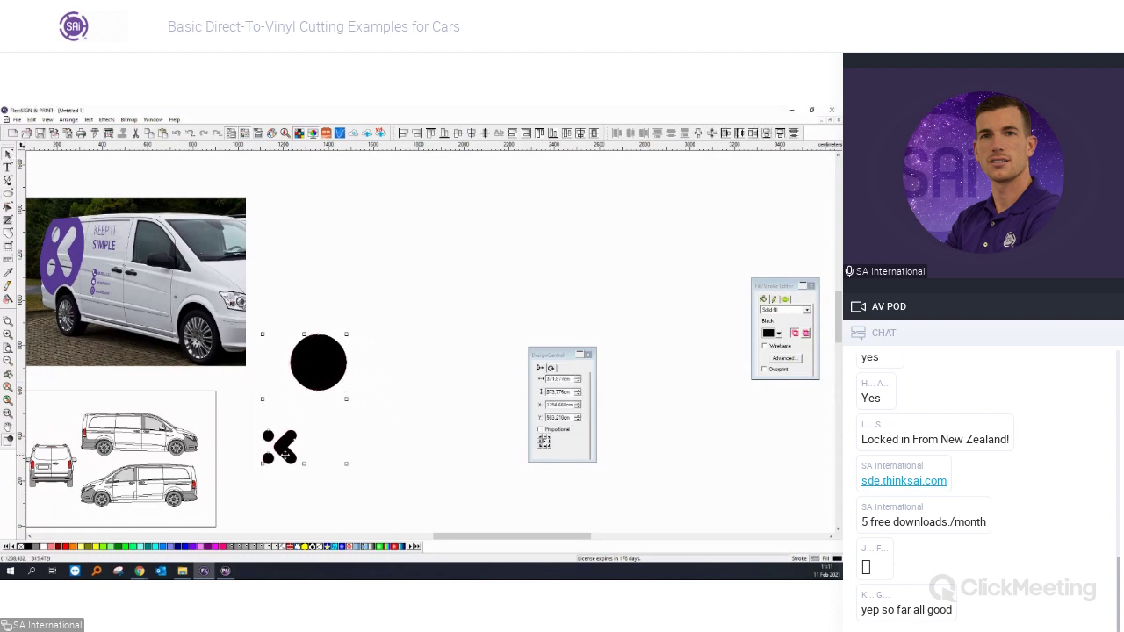
{"action": "key", "text": "ctrl+shift+c"}
Combine the K with the circle to knock it out in white, and move the badge up.
{"action": "key", "text": "ctrl+z"}
{"action": "scroll", "coordinate": [288, 495], "scroll_direction": "up", "scroll_amount": 1}
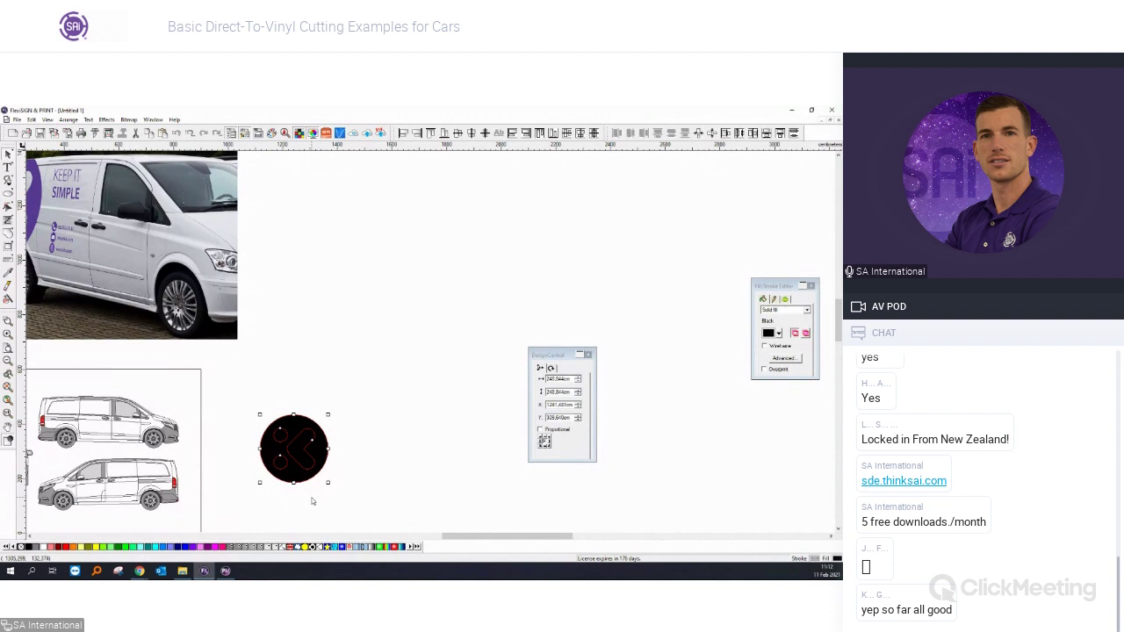
{"action": "key", "text": "ctrl+k"}
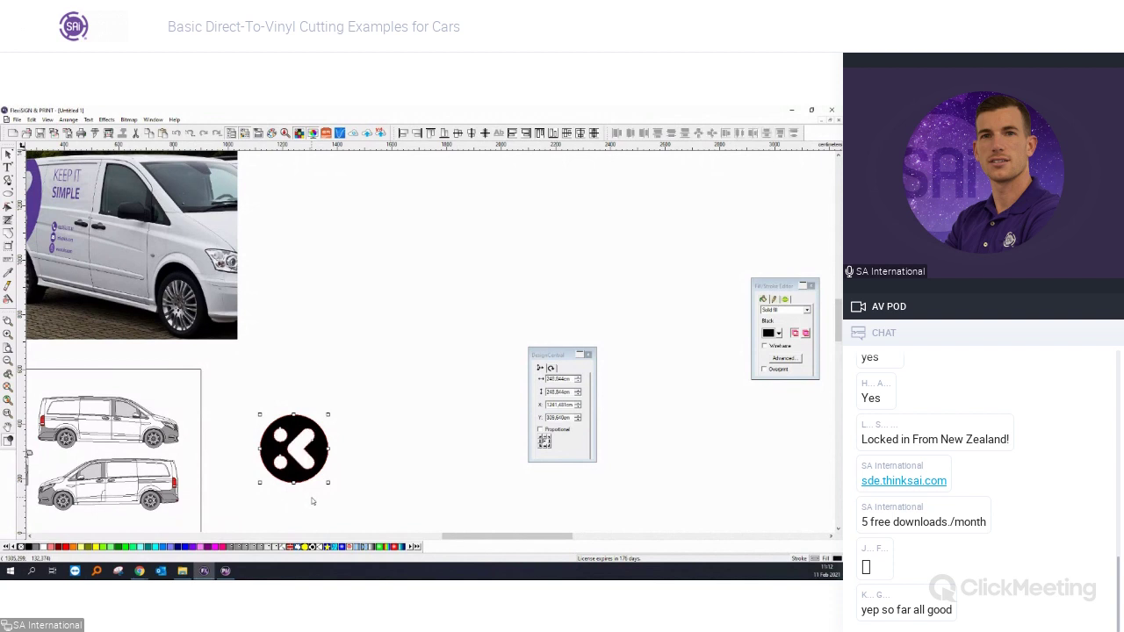
{"action": "left_click", "coordinate": [312, 501]}
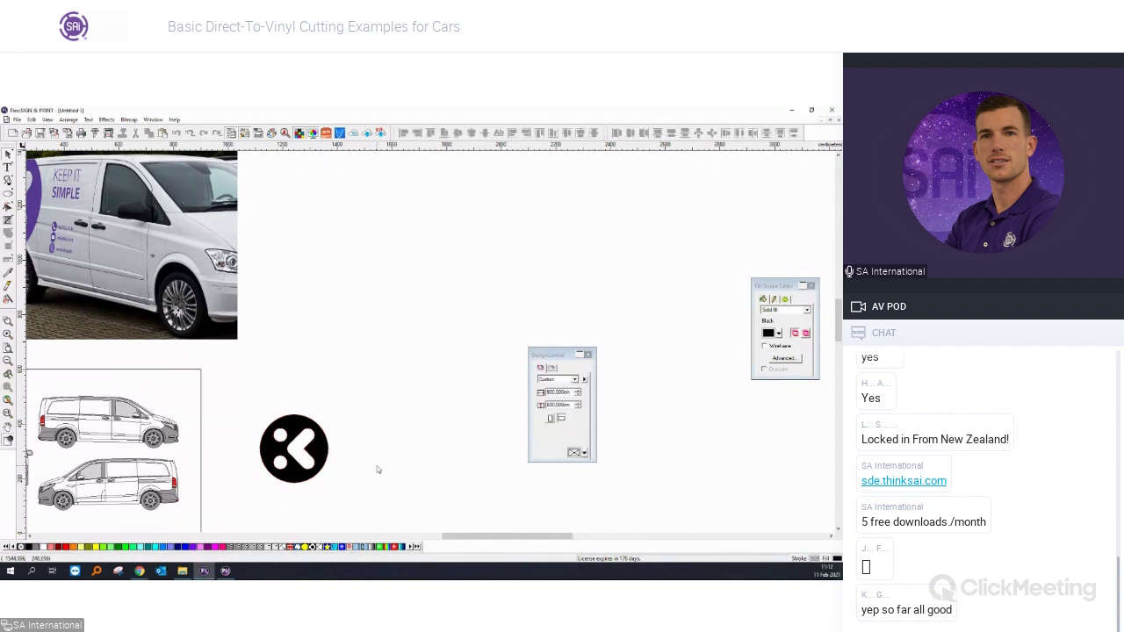
{"action": "key", "text": "ctrl+z"}
{"action": "left_click", "coordinate": [8, 234]}
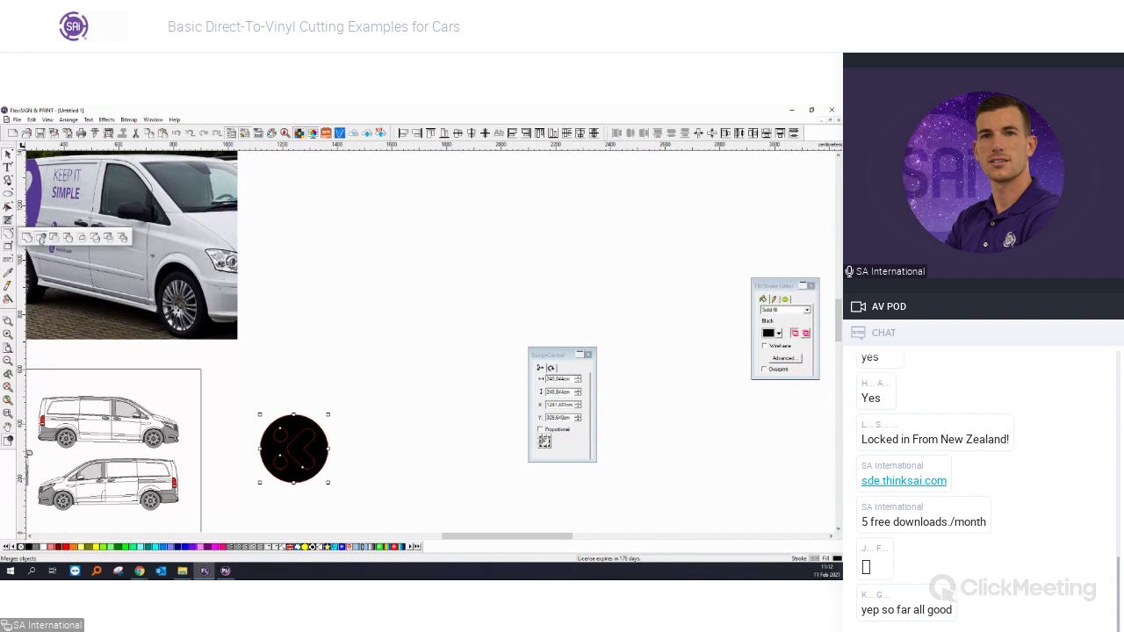
{"action": "left_click", "coordinate": [55, 238]}
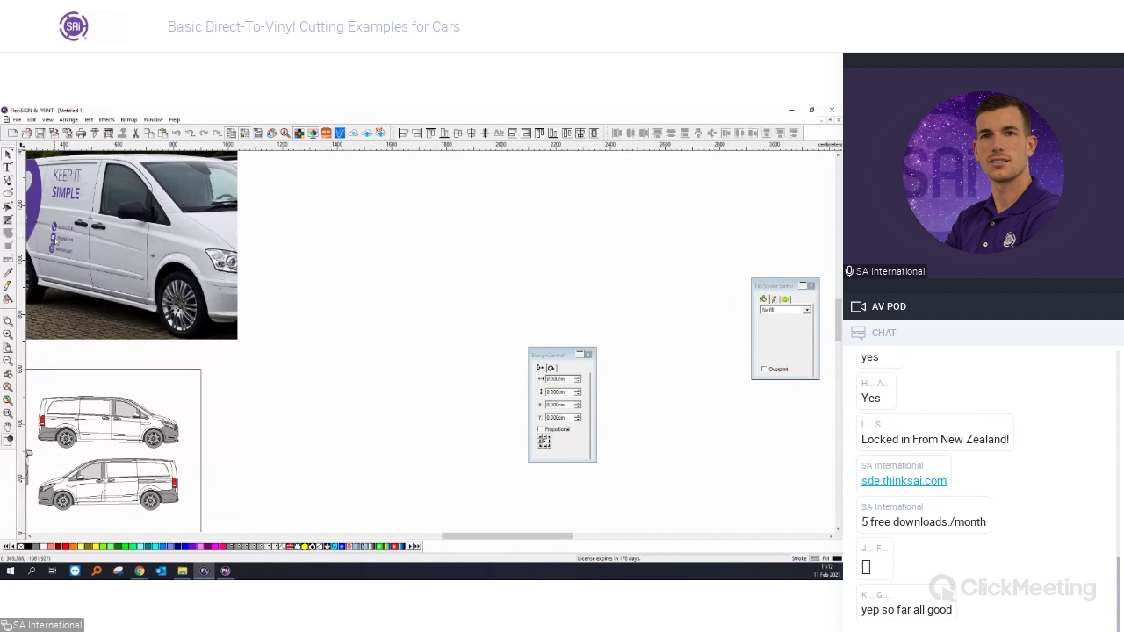
{"action": "key", "text": "ctrl+z"}
{"action": "left_click_drag", "start_coordinate": [308, 455], "coordinate": [311, 375]}
{"action": "scroll", "coordinate": [307, 373], "scroll_direction": "up", "scroll_amount": 1}
{"action": "scroll", "coordinate": [307, 371], "scroll_direction": "up", "scroll_amount": 1}
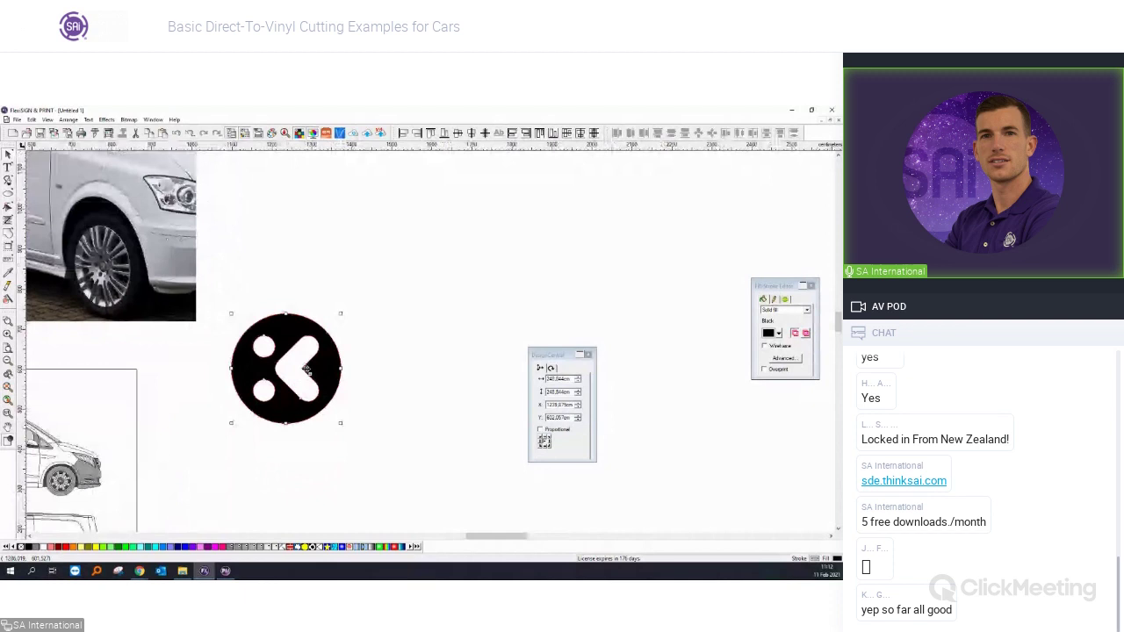
{"action": "scroll", "coordinate": [307, 369], "scroll_direction": "down", "scroll_amount": 3}
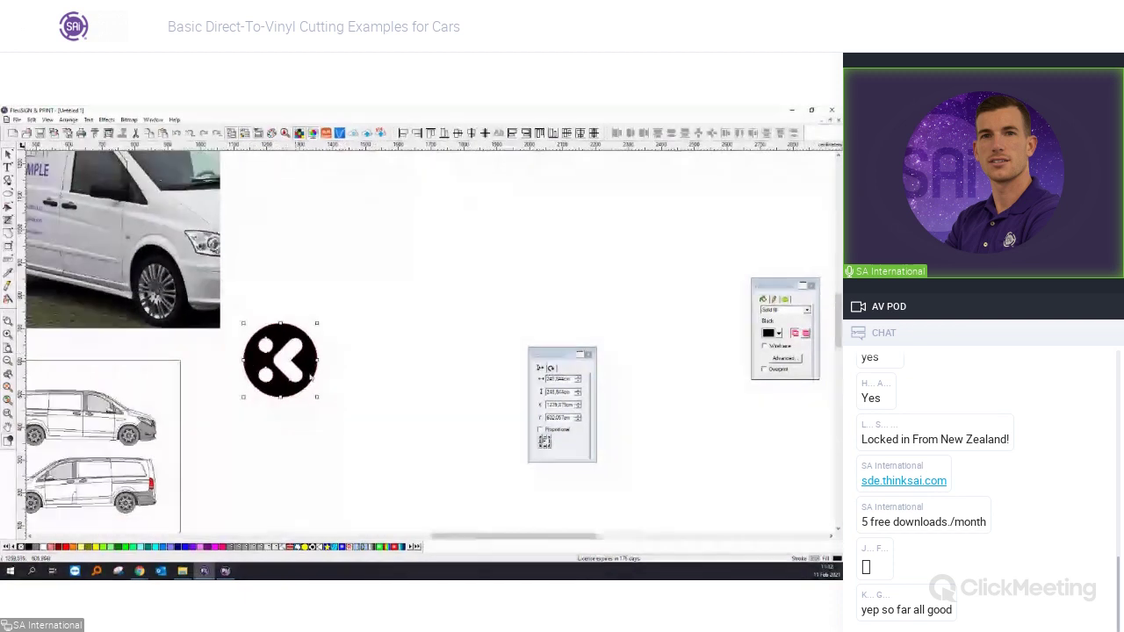
Import a design file from the mb1021 folder via File > Import.
{"action": "left_click", "coordinate": [16, 119]}
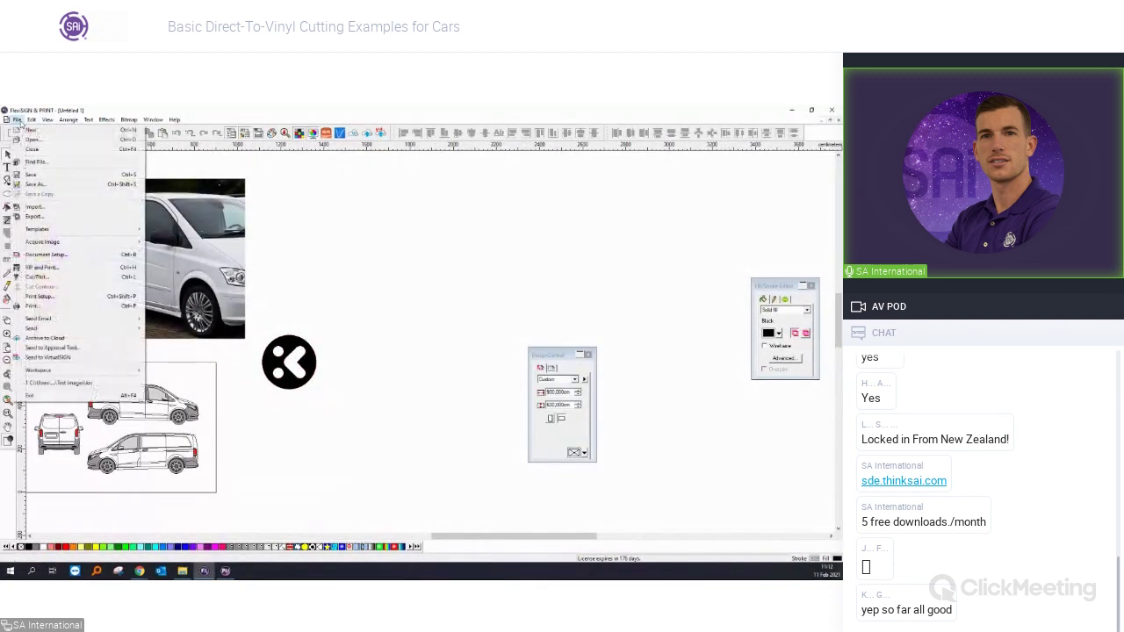
{"action": "left_click", "coordinate": [35, 207]}
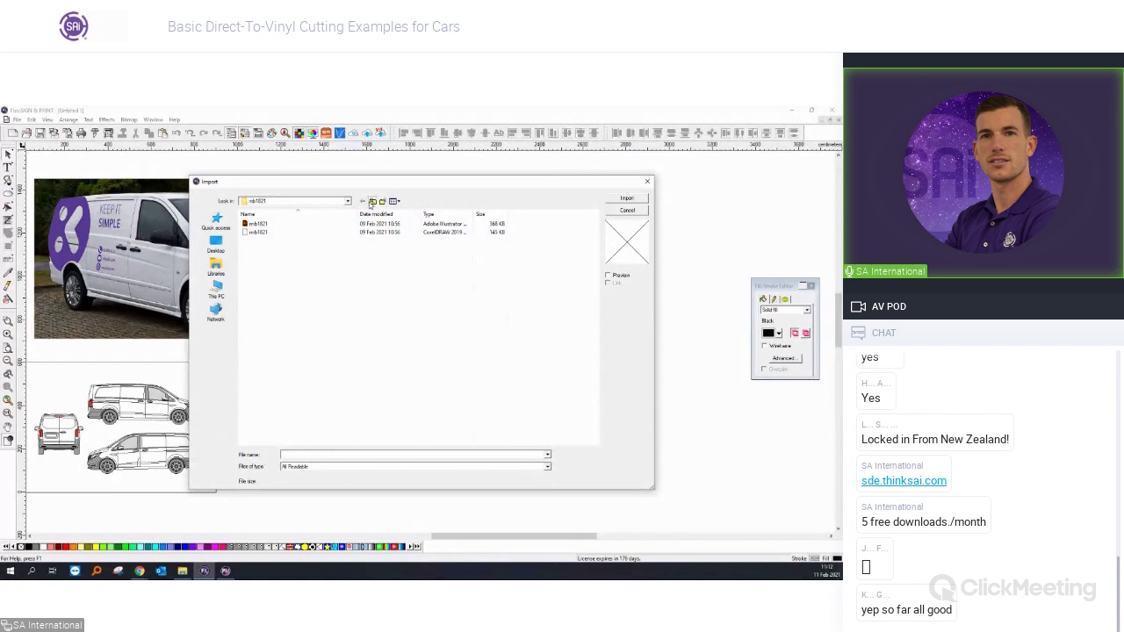
{"action": "double_click", "coordinate": [258, 223]}
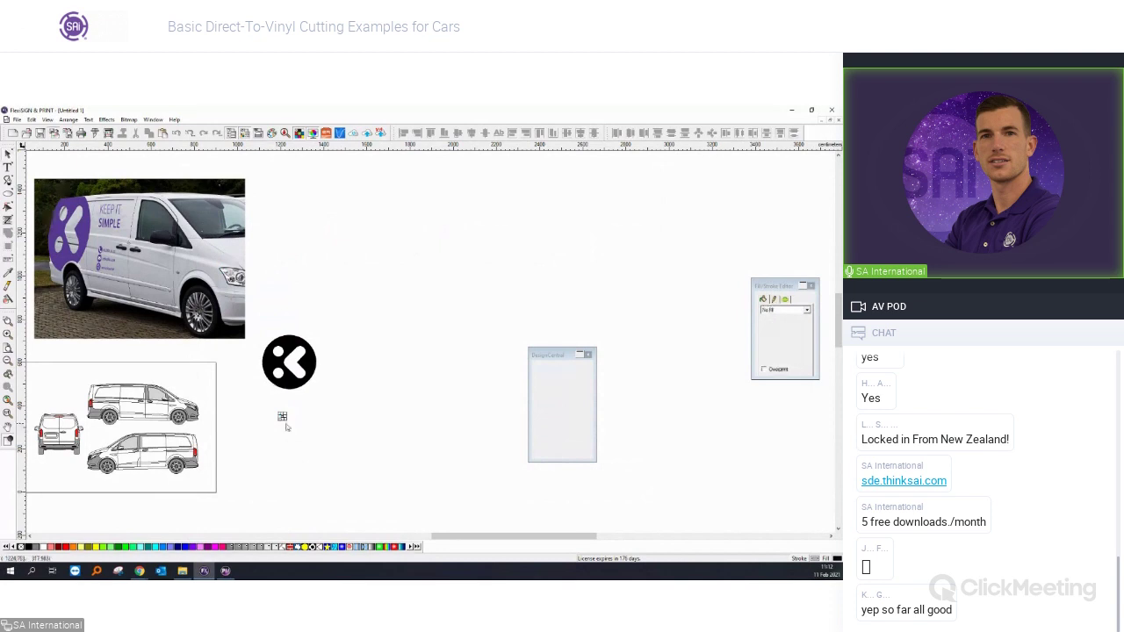
Place the imported SAi logo and apply Unmask All to it.
{"action": "left_click", "coordinate": [281, 414]}
{"action": "right_click", "coordinate": [332, 457]}
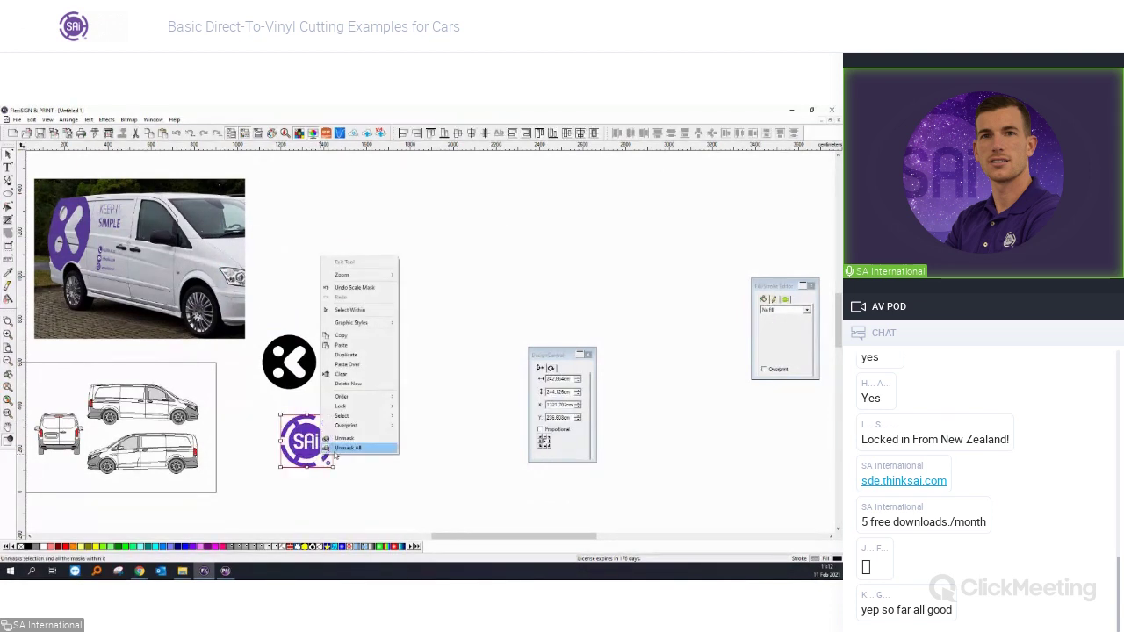
{"action": "left_click", "coordinate": [334, 450]}
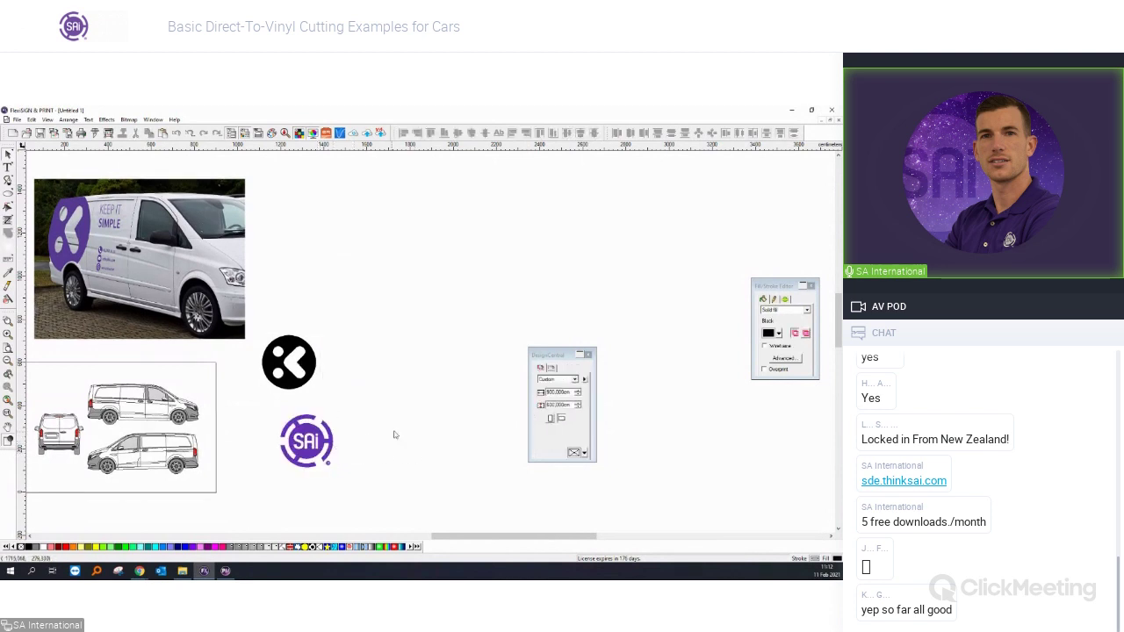
Fill the K circle with the SAi PANTONE 268 C purple, delete the SAi logo, enlarge the badge.
{"action": "left_click", "coordinate": [282, 382]}
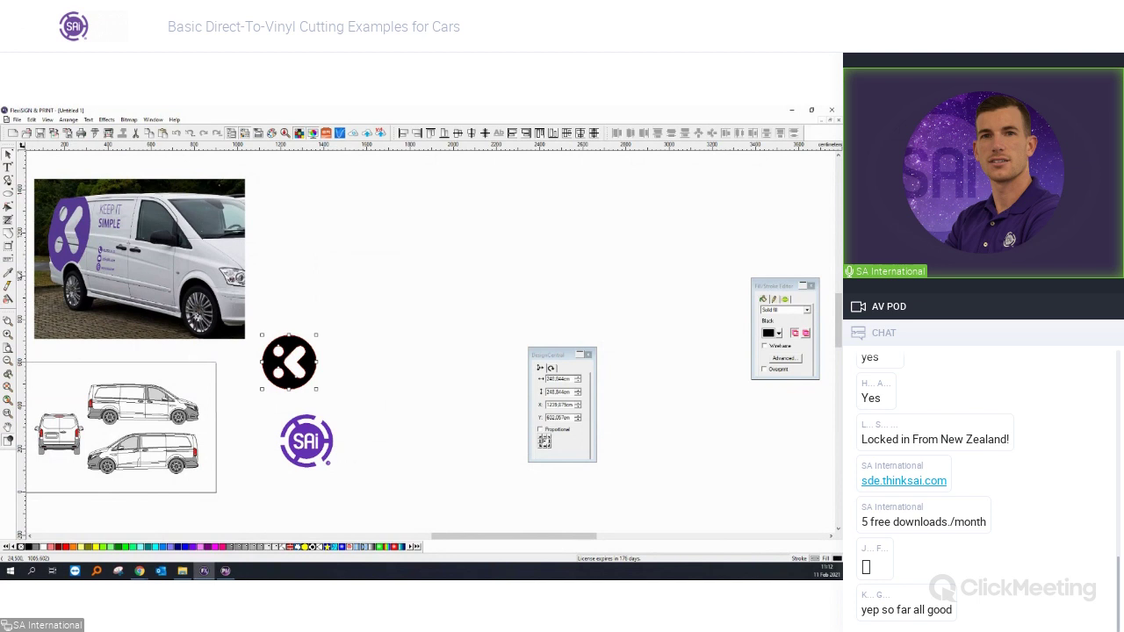
{"action": "left_click", "coordinate": [312, 442]}
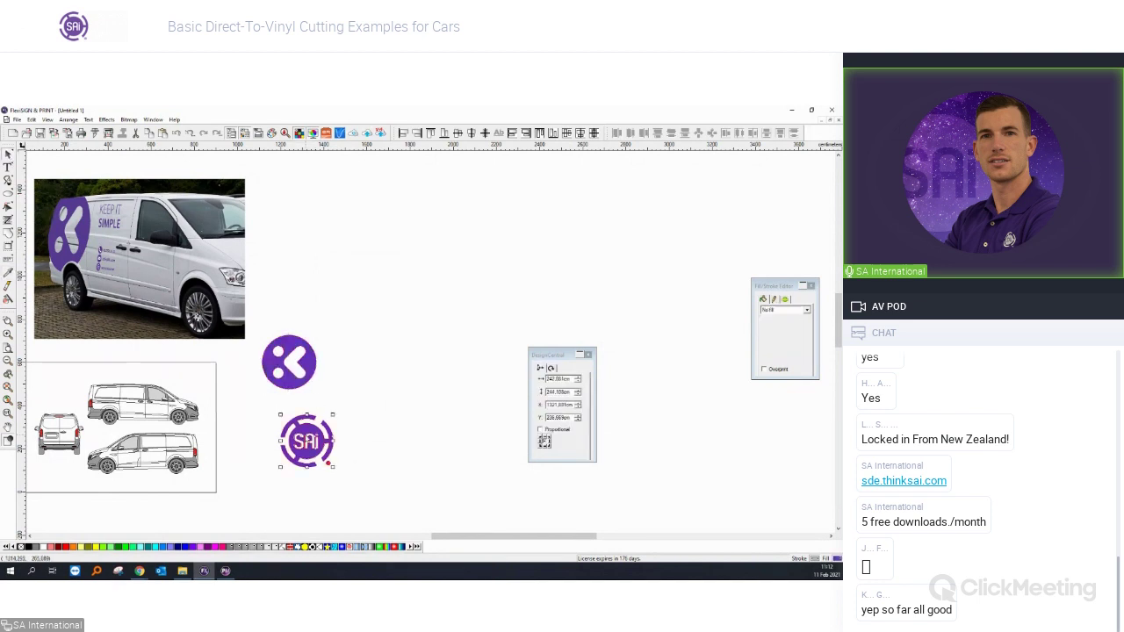
{"action": "key", "text": "Delete"}
{"action": "left_click_drag", "start_coordinate": [359, 422], "coordinate": [244, 327]}
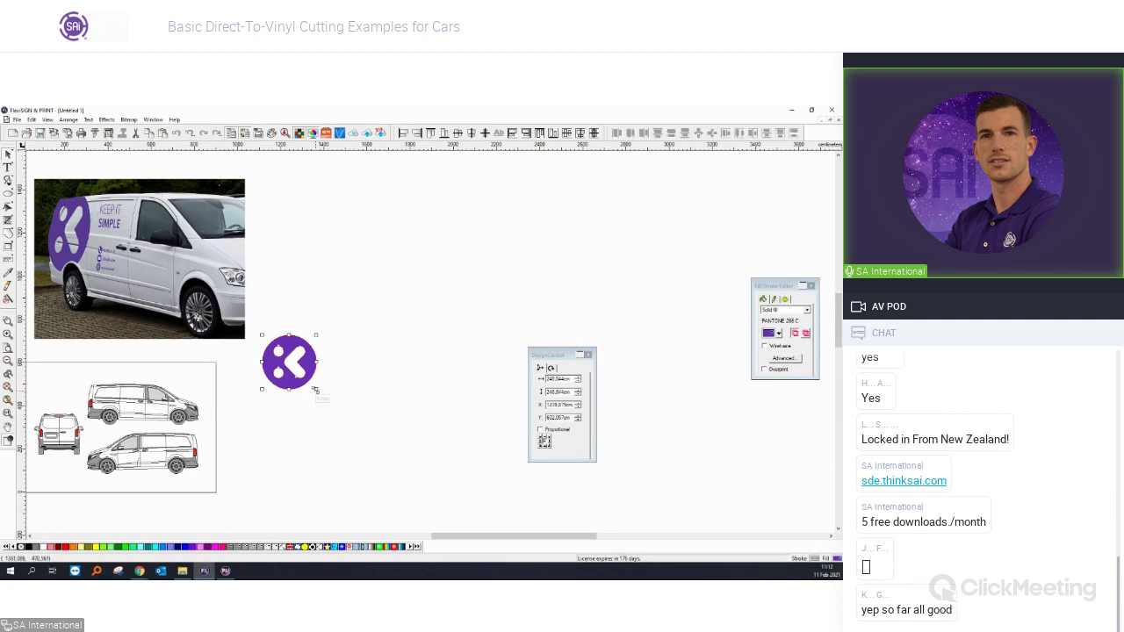
{"action": "left_click_drag", "start_coordinate": [316, 389], "coordinate": [360, 430]}
{"action": "left_click", "coordinate": [367, 436]}
Add the text 'Keep IT simple' to the right of the K logo.
{"action": "scroll", "coordinate": [352, 381], "scroll_direction": "up", "scroll_amount": 2}
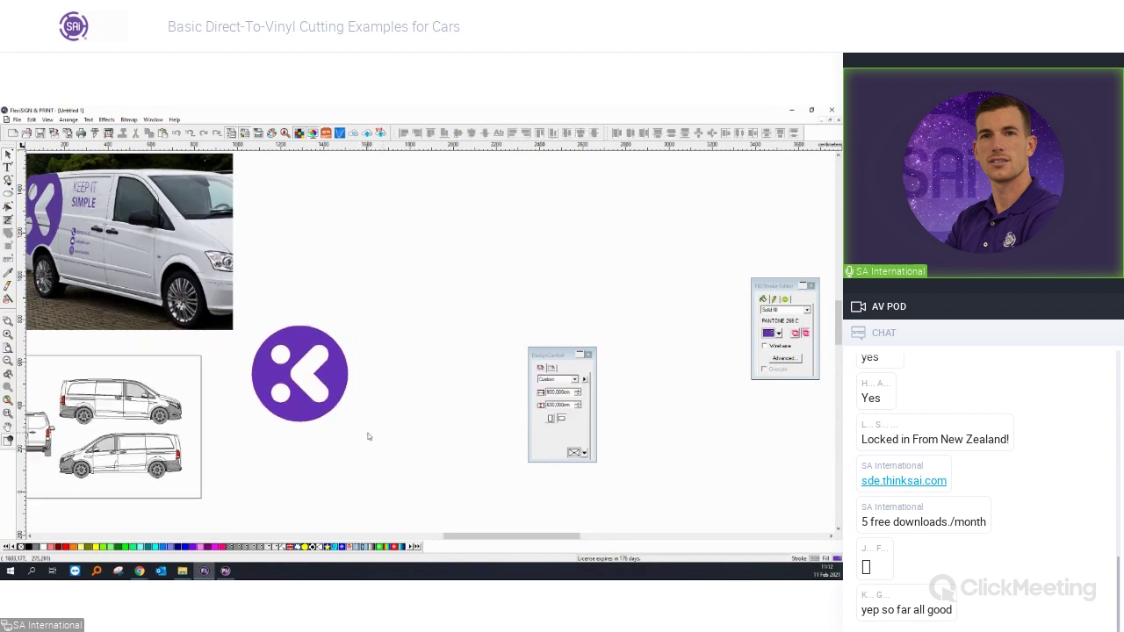
{"action": "scroll", "coordinate": [351, 381], "scroll_direction": "up", "scroll_amount": 2}
{"action": "scroll", "coordinate": [351, 381], "scroll_direction": "down", "scroll_amount": 2}
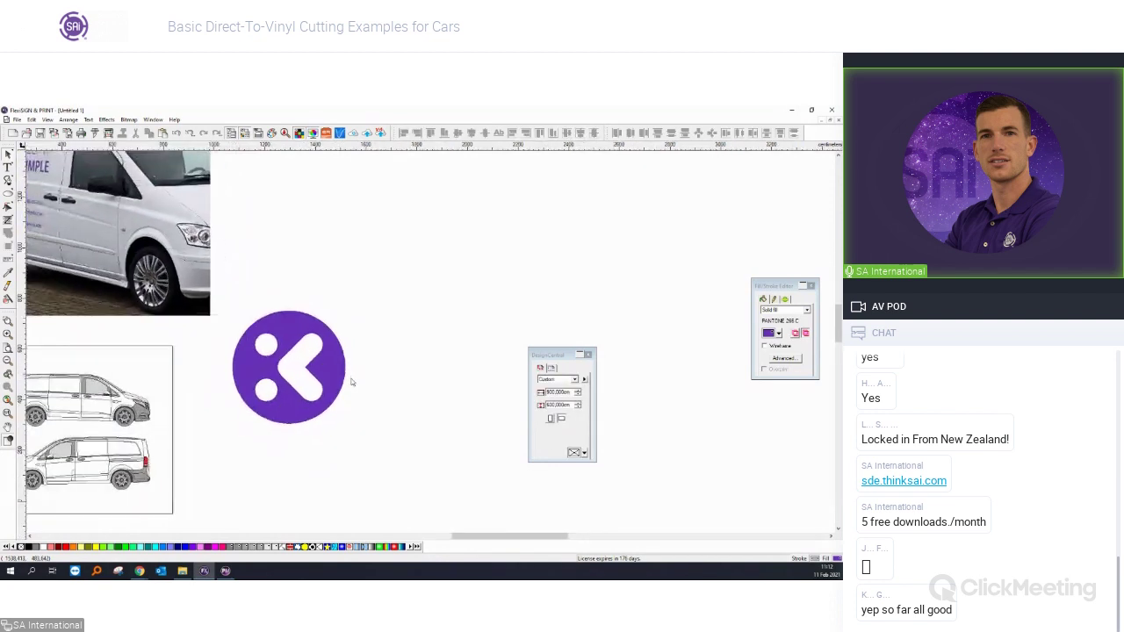
{"action": "scroll", "coordinate": [126, 245], "scroll_direction": "down", "scroll_amount": 2}
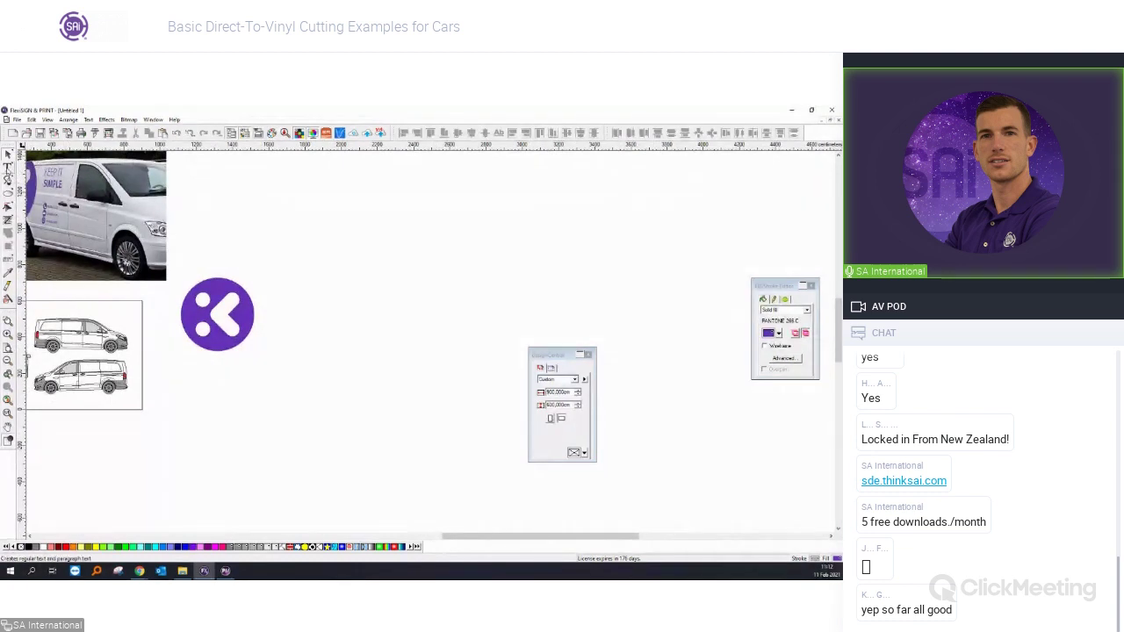
{"action": "left_click", "coordinate": [8, 168]}
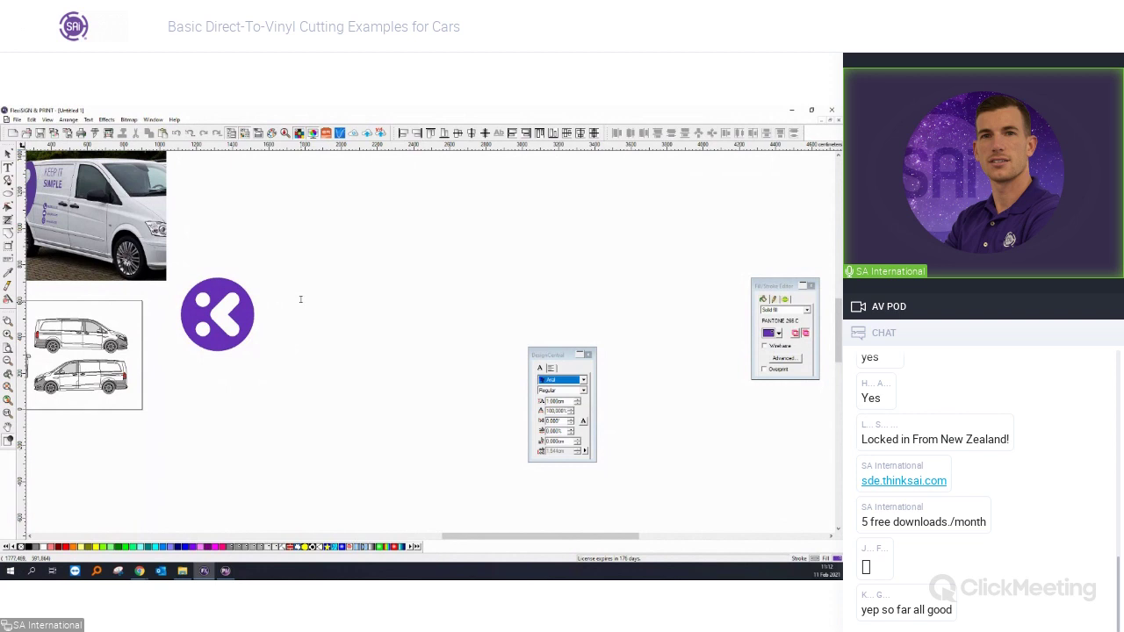
{"action": "left_click", "coordinate": [8, 154]}
{"action": "left_click", "coordinate": [269, 299]}
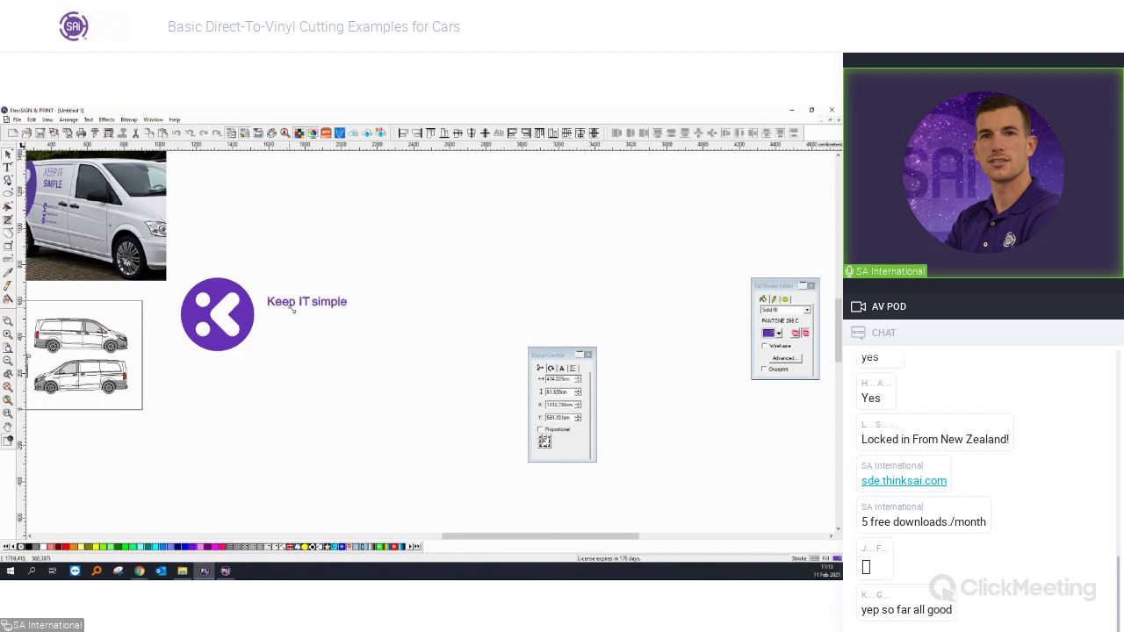
{"action": "left_click_drag", "start_coordinate": [324, 304], "coordinate": [326, 300]}
Break the text so 'simple' sits on a second line below 'Keep IT'.
{"action": "double_click", "coordinate": [327, 299]}
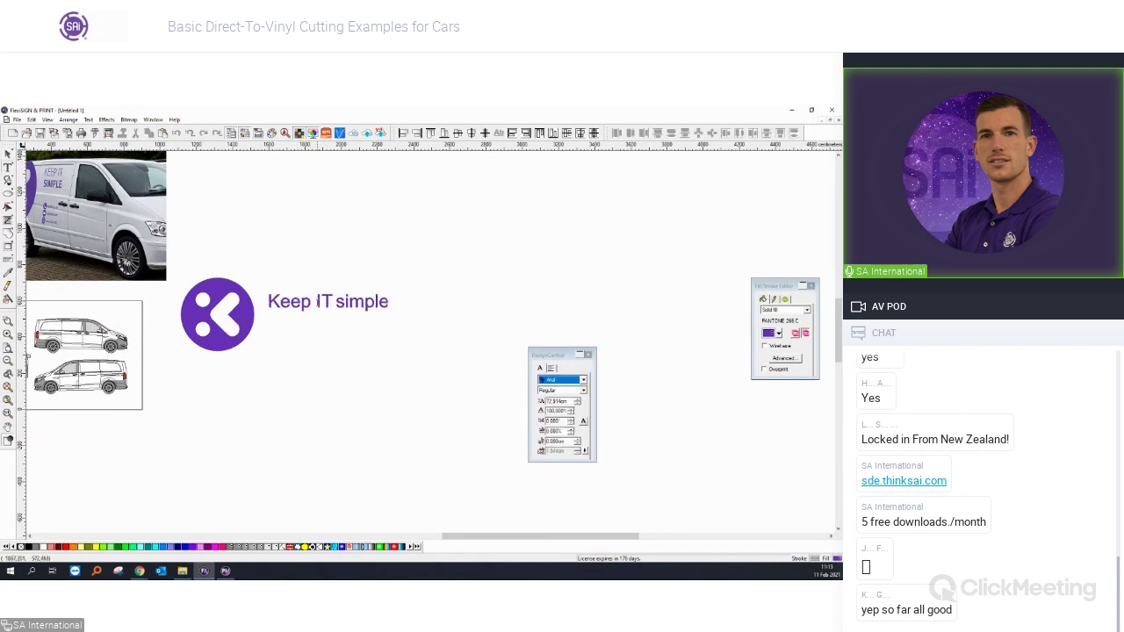
{"action": "left_click", "coordinate": [336, 302]}
{"action": "key", "text": "Return"}
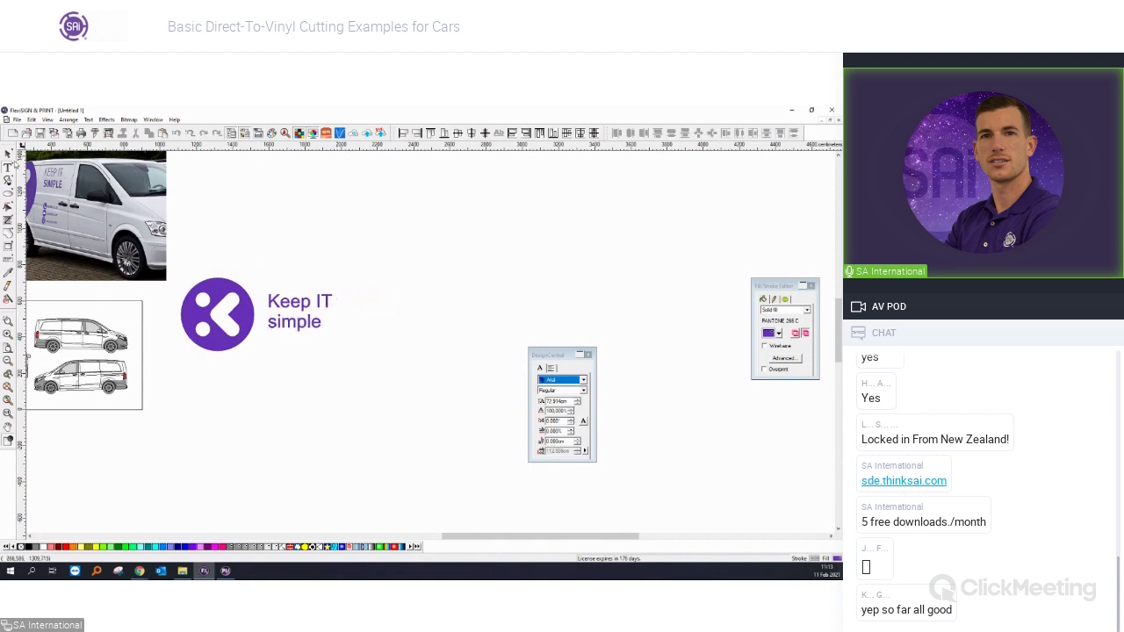
{"action": "left_click", "coordinate": [8, 153]}
{"action": "scroll", "coordinate": [174, 252], "scroll_direction": "up", "scroll_amount": 2}
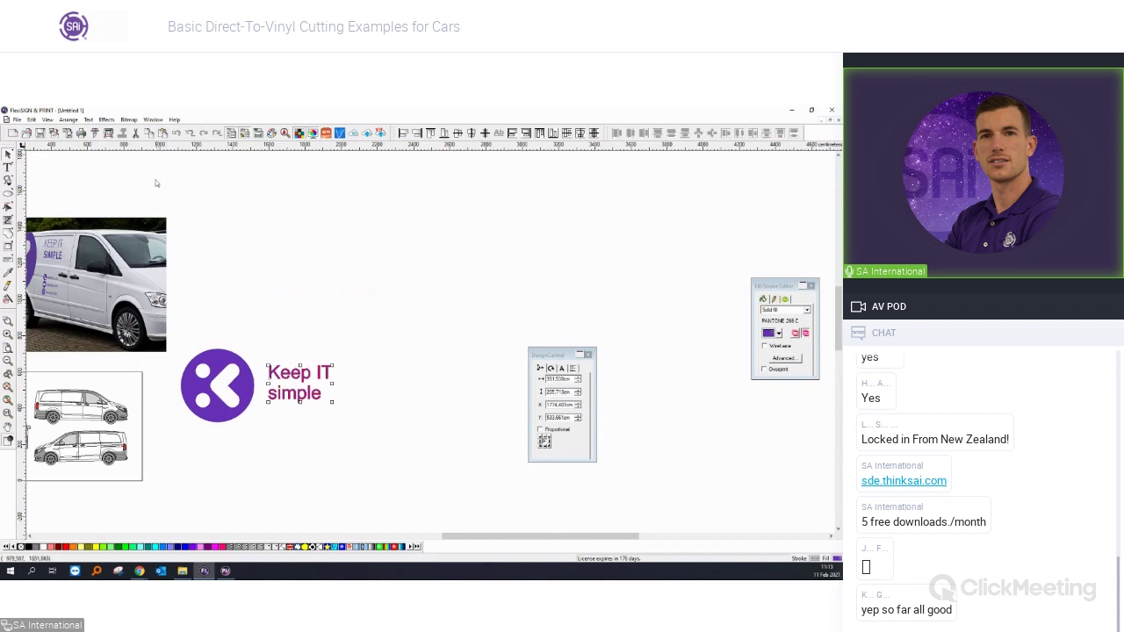
Change the text to UPPER CASE via Text > Case.
{"action": "left_click", "coordinate": [106, 120]}
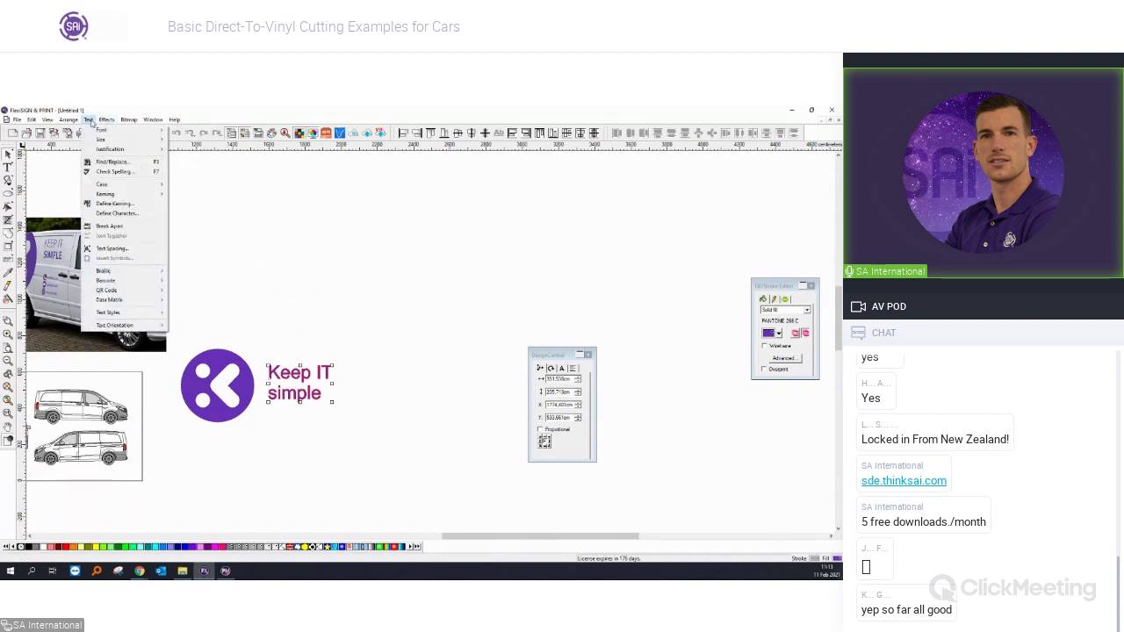
{"action": "mouse_move", "coordinate": [101, 185]}
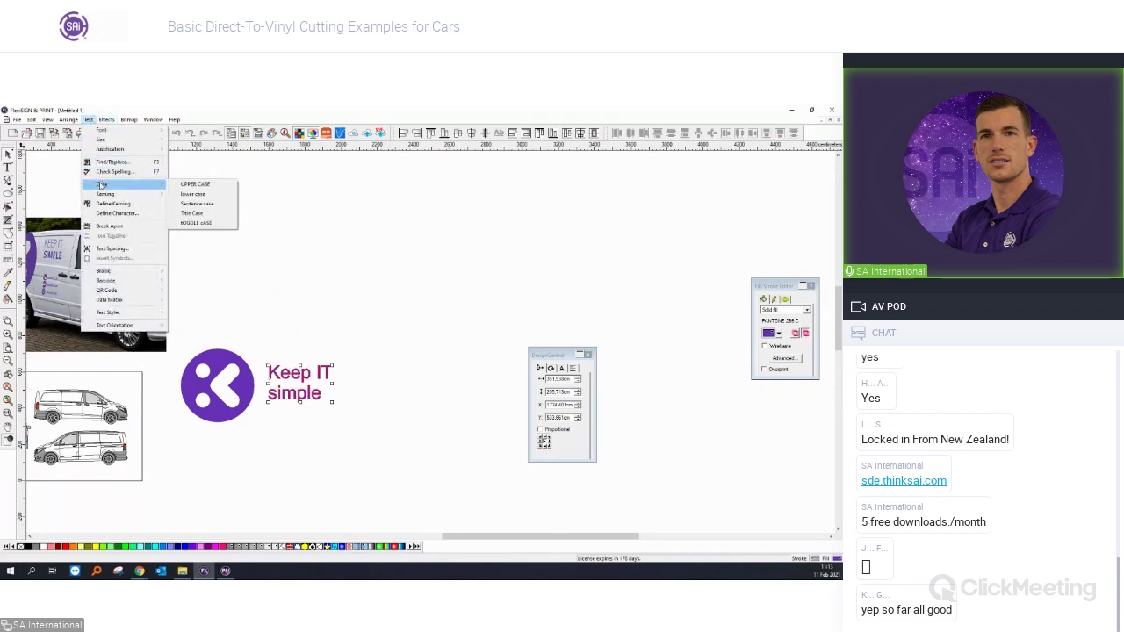
{"action": "left_click", "coordinate": [195, 184]}
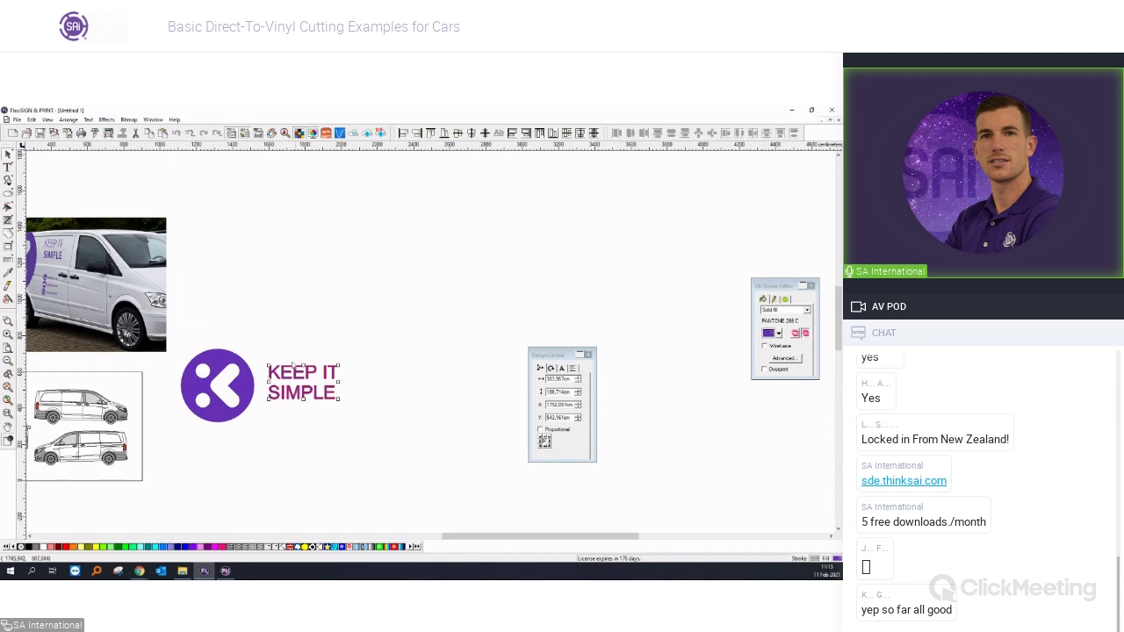
Align the KEEP IT SIMPLE text to the K logo's vertical centre.
{"action": "left_click", "coordinate": [253, 397], "text": "shift"}
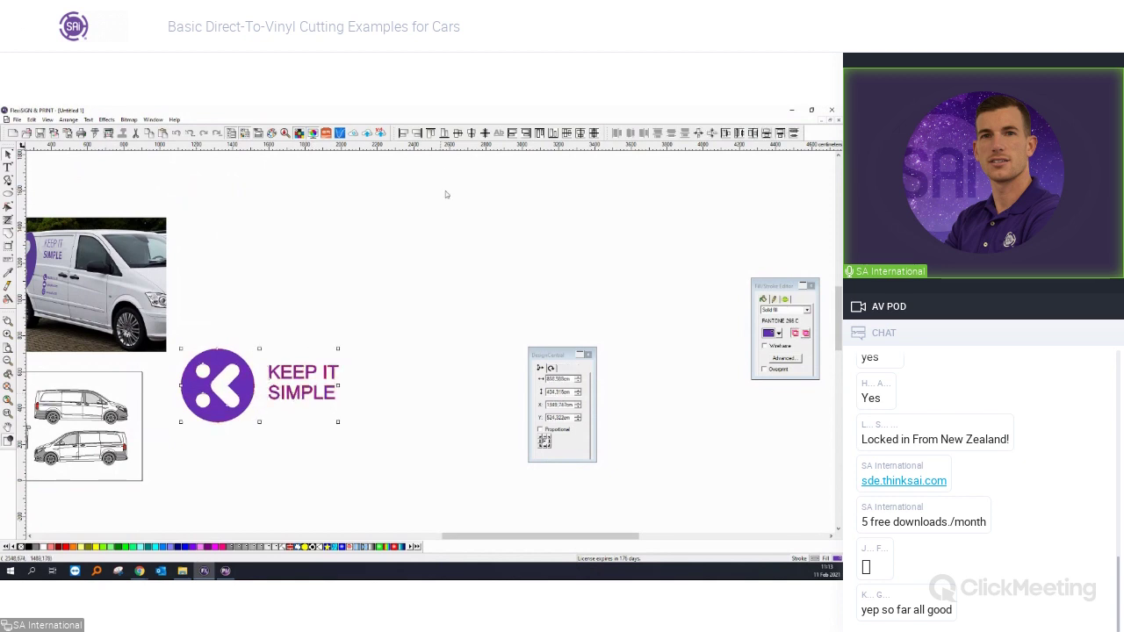
{"action": "left_click", "coordinate": [396, 263]}
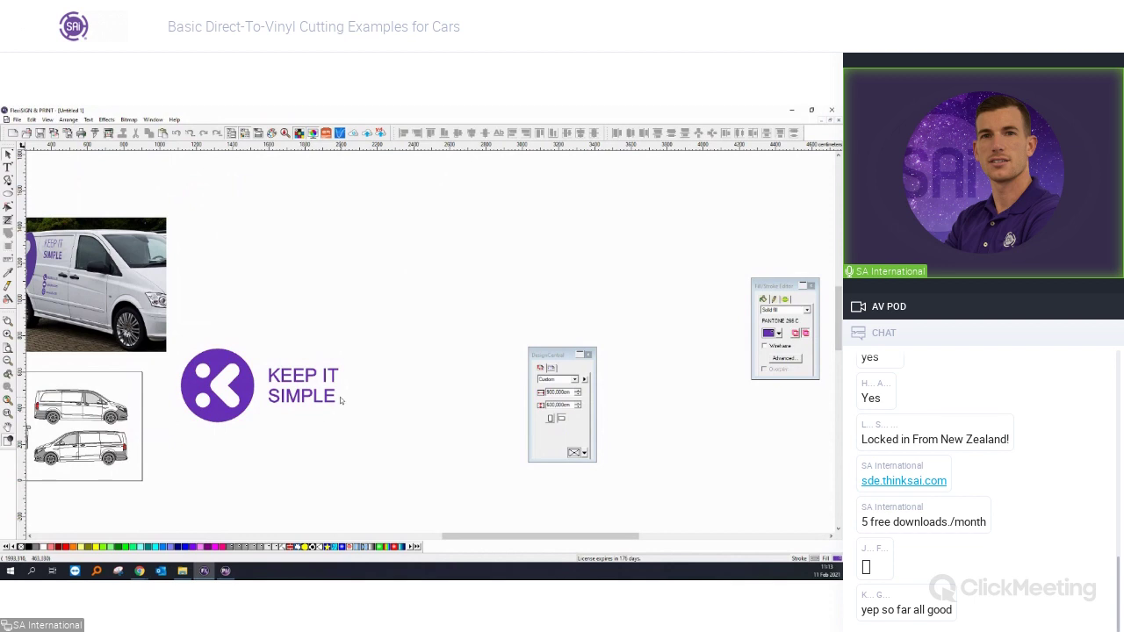
{"action": "left_click", "coordinate": [331, 398]}
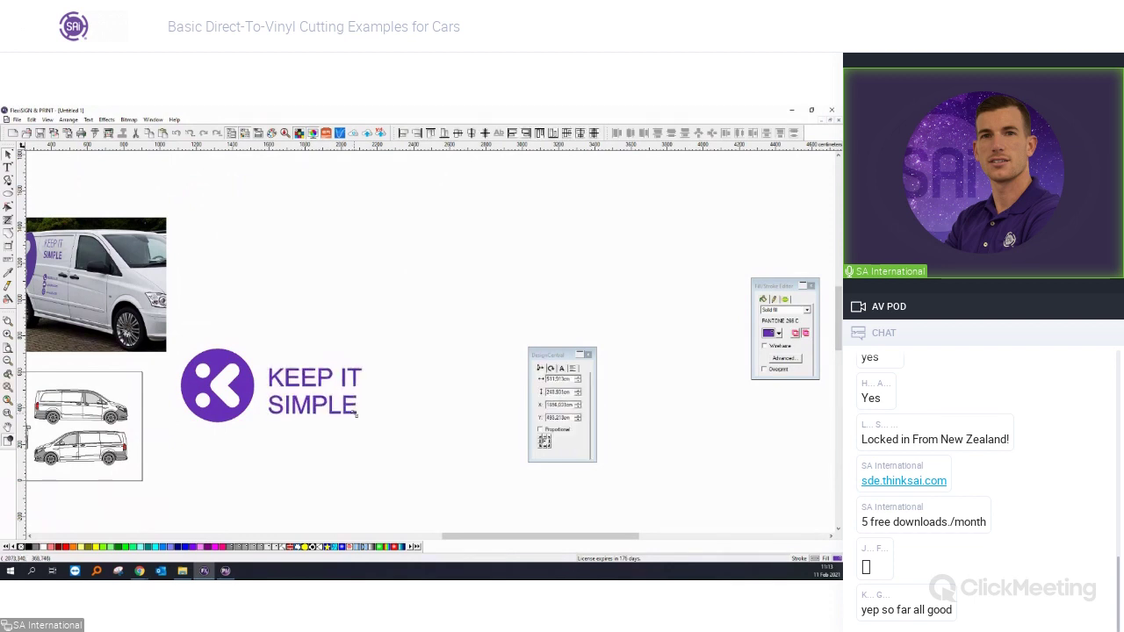
{"action": "left_click", "coordinate": [254, 400], "text": "shift"}
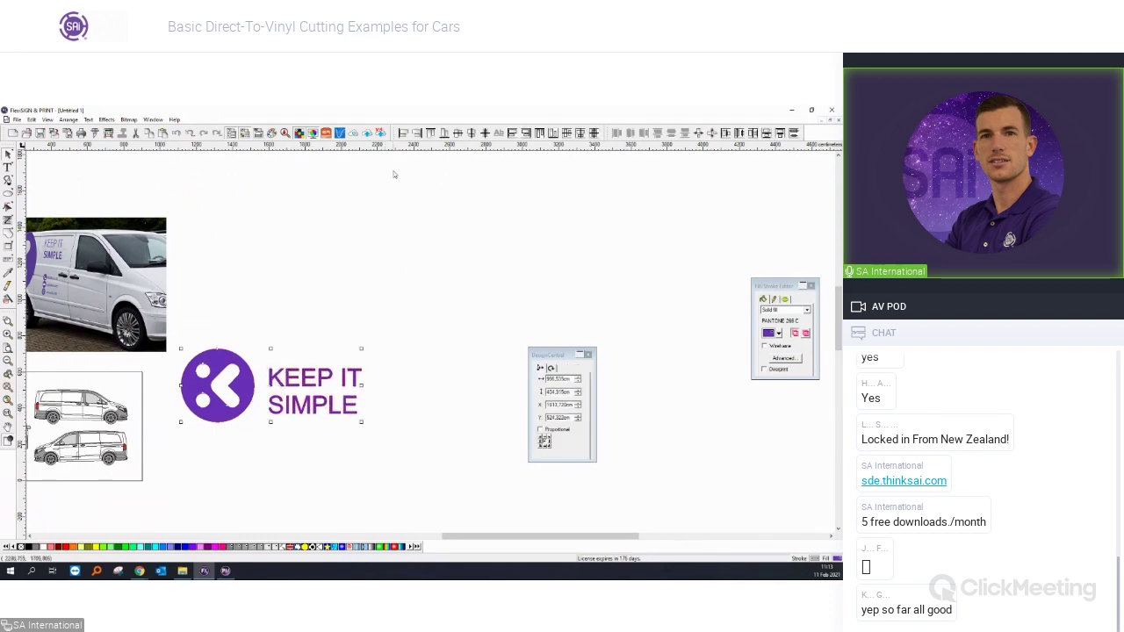
{"action": "left_click", "coordinate": [456, 133]}
{"action": "left_click", "coordinate": [398, 278]}
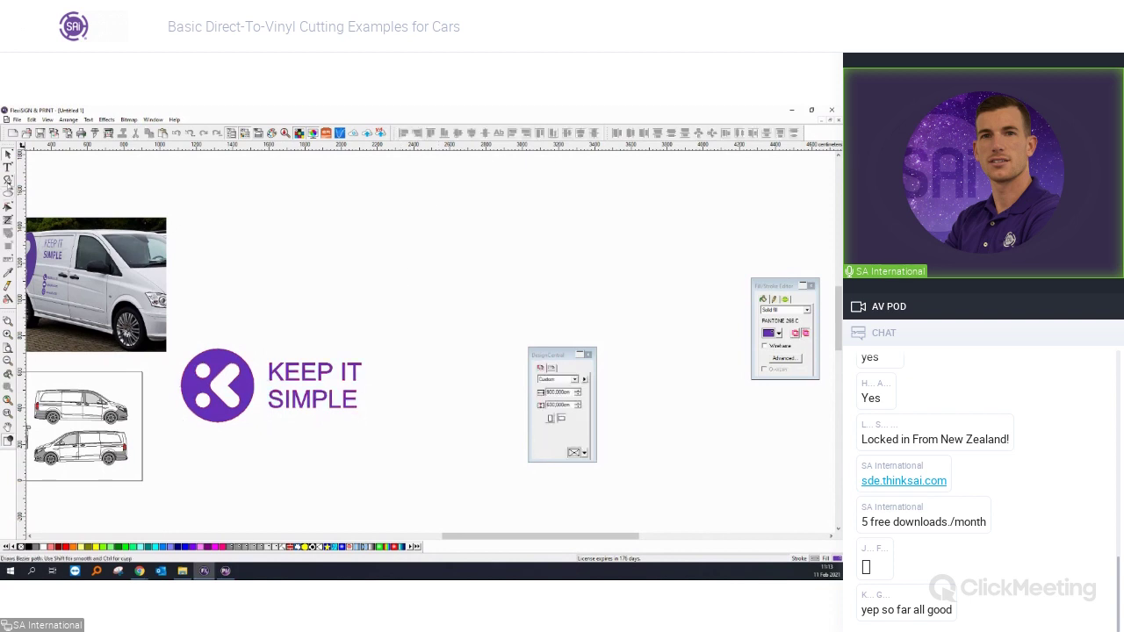
Set the text font to Myriad Pro Light, with SIMPLE in Semibold.
{"action": "left_click", "coordinate": [7, 167]}
{"action": "left_click_drag", "start_coordinate": [268, 373], "coordinate": [362, 376]}
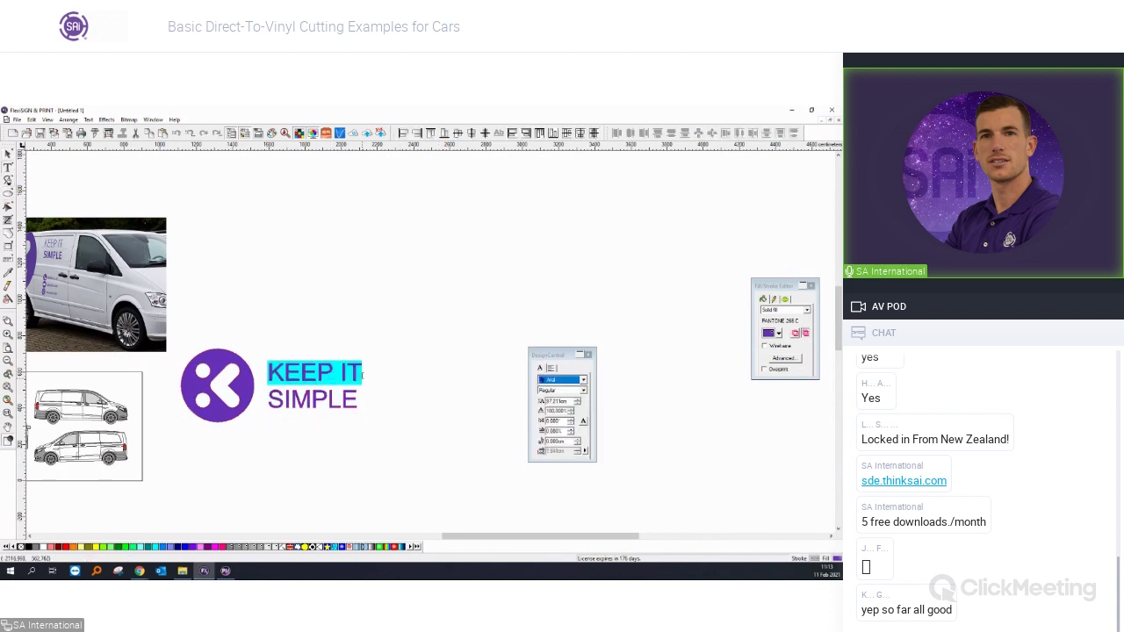
{"action": "key", "text": "ctrl+a"}
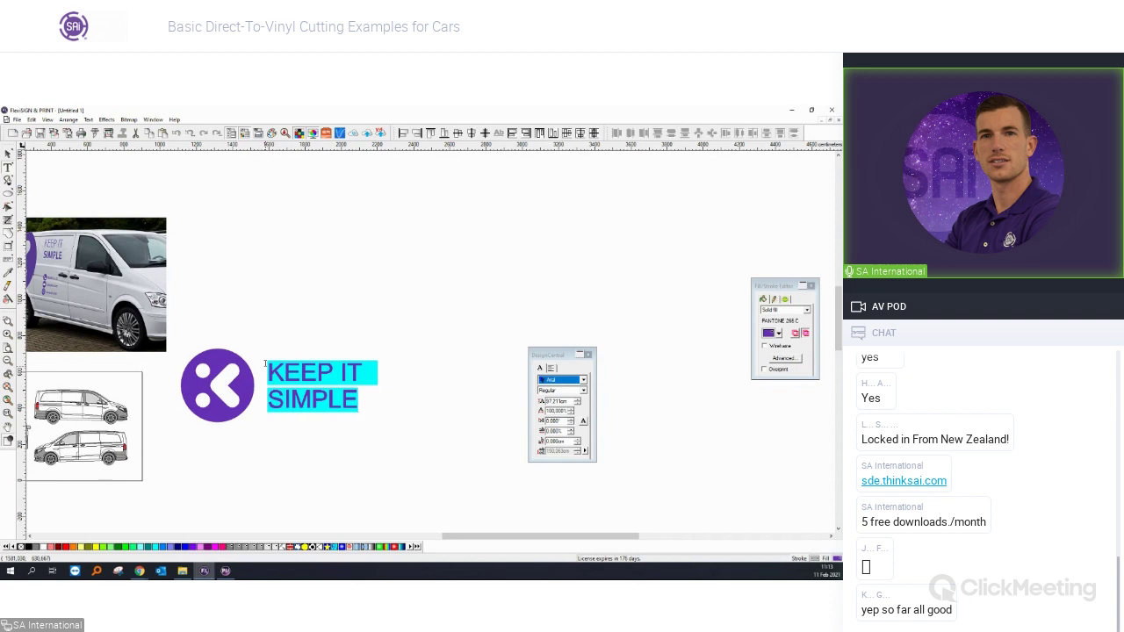
{"action": "left_click", "coordinate": [557, 383]}
{"action": "type", "text": "Myriad Pro Light"}
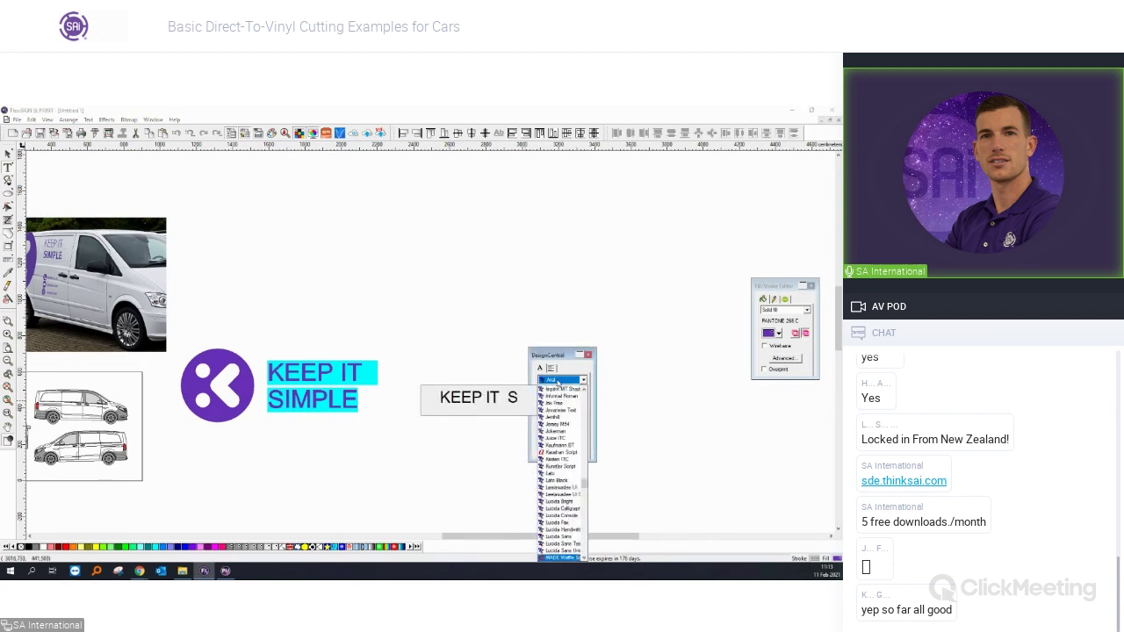
{"action": "key", "text": "Return"}
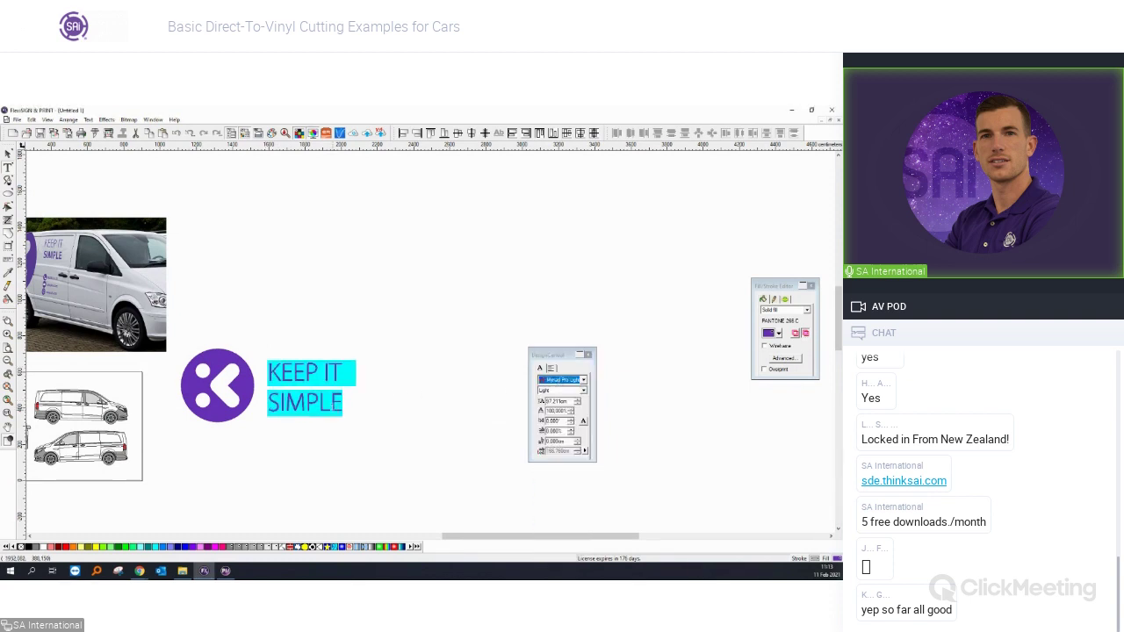
{"action": "left_click_drag", "start_coordinate": [268, 402], "coordinate": [345, 406]}
{"action": "left_click", "coordinate": [582, 390]}
{"action": "left_click", "coordinate": [569, 411]}
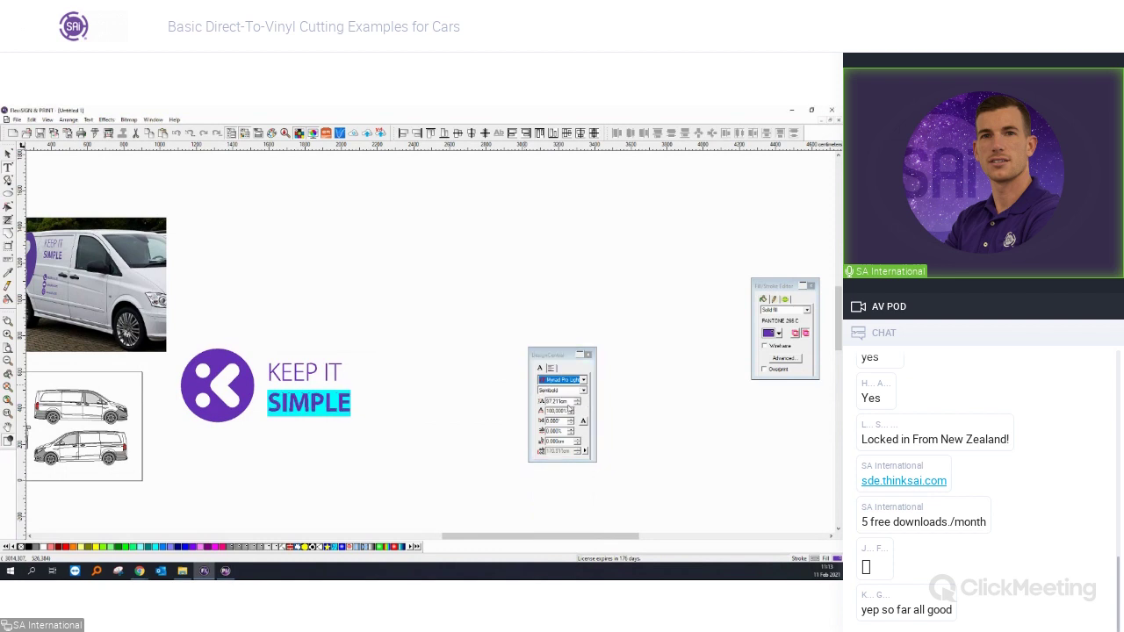
{"action": "left_click", "coordinate": [9, 156]}
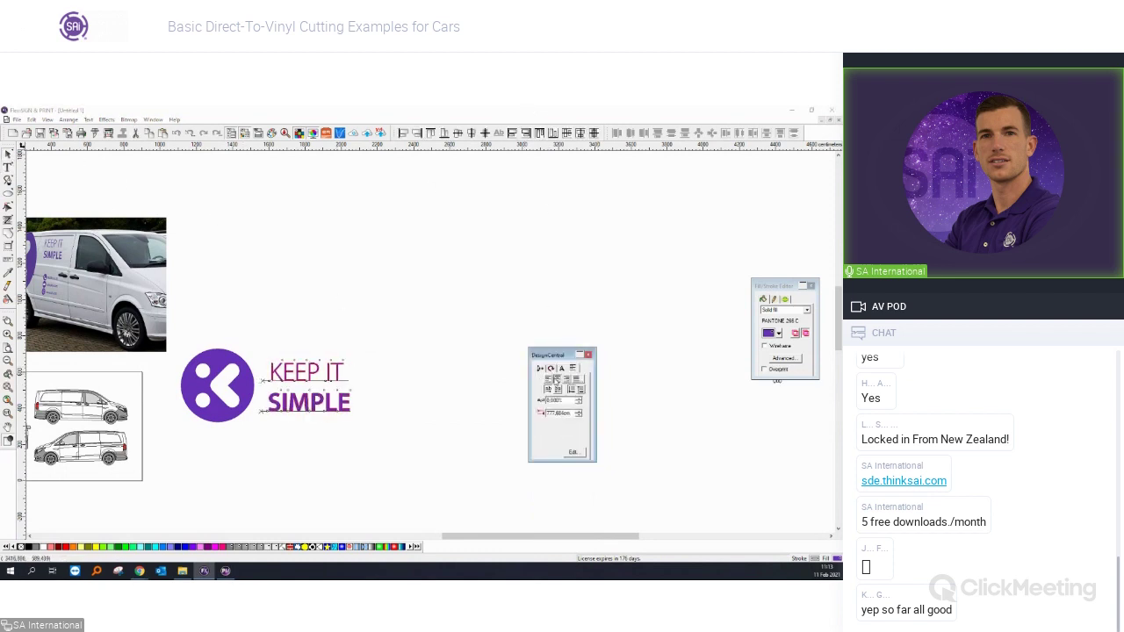
Select the K badge and KEEP IT SIMPLE text together as the whole logo.
{"action": "left_click", "coordinate": [432, 410]}
{"action": "scroll", "coordinate": [417, 421], "scroll_direction": "down", "scroll_amount": 2}
{"action": "left_click", "coordinate": [350, 405]}
{"action": "left_click", "coordinate": [364, 457]}
{"action": "scroll", "coordinate": [322, 424], "scroll_direction": "up", "scroll_amount": 1}
{"action": "scroll", "coordinate": [323, 424], "scroll_direction": "up", "scroll_amount": 1}
{"action": "left_click_drag", "start_coordinate": [447, 445], "coordinate": [198, 322]}
{"action": "left_click_drag", "start_coordinate": [246, 351], "coordinate": [260, 278]}
{"action": "left_click_drag", "start_coordinate": [389, 443], "coordinate": [208, 314]}
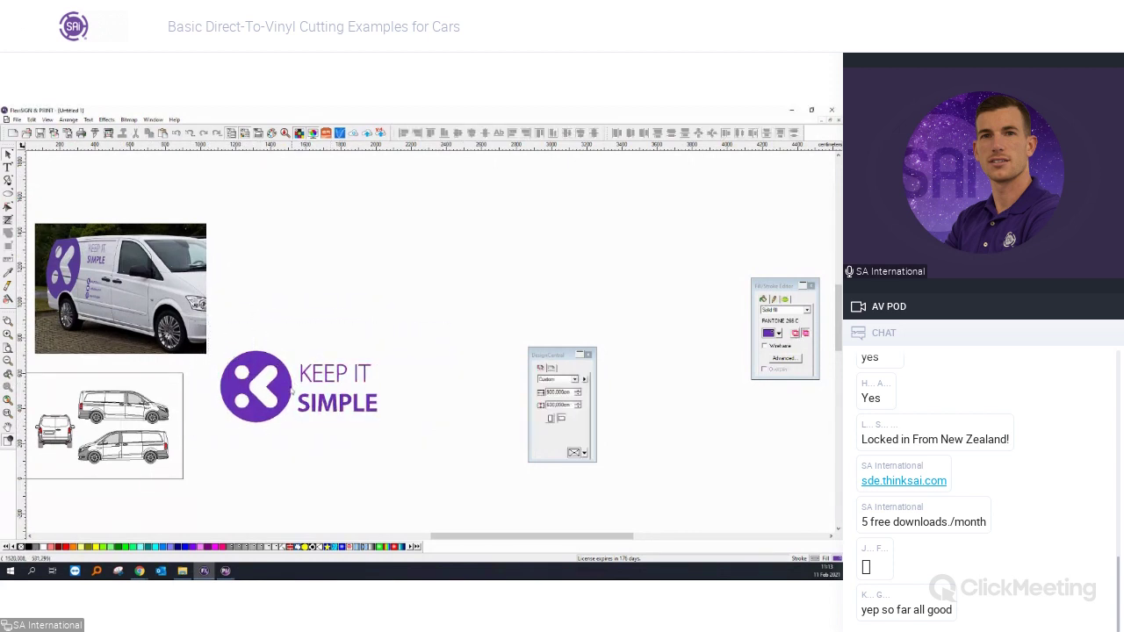
Scale the logo and its text down, and place a copy below the original.
{"action": "scroll", "coordinate": [79, 467], "scroll_direction": "up", "scroll_amount": 2}
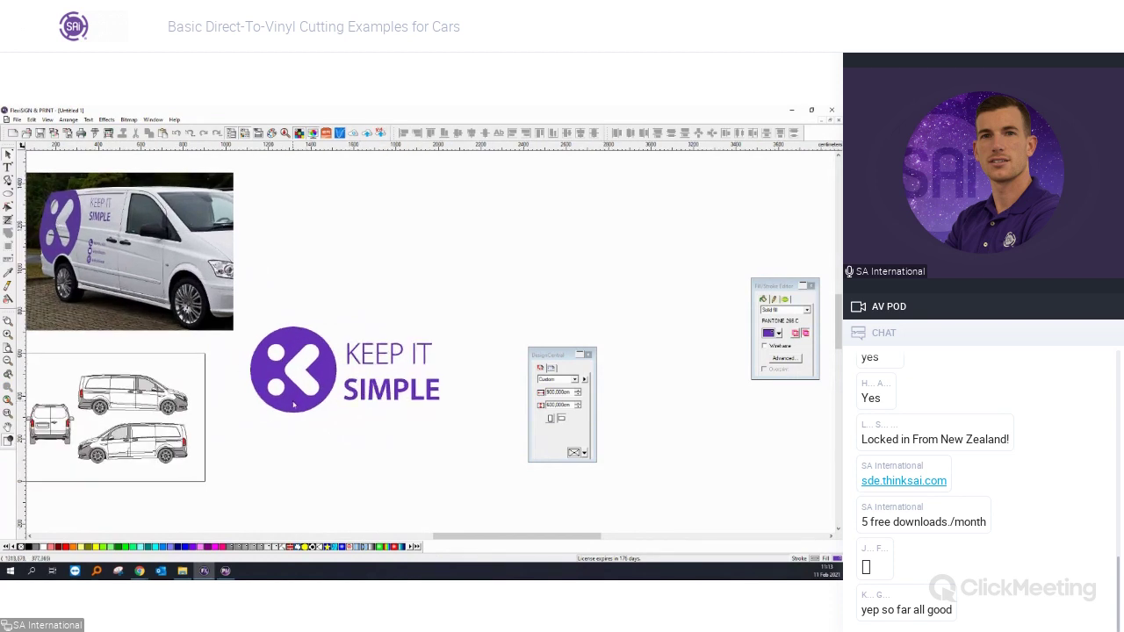
{"action": "left_click_drag", "start_coordinate": [472, 422], "coordinate": [224, 309]}
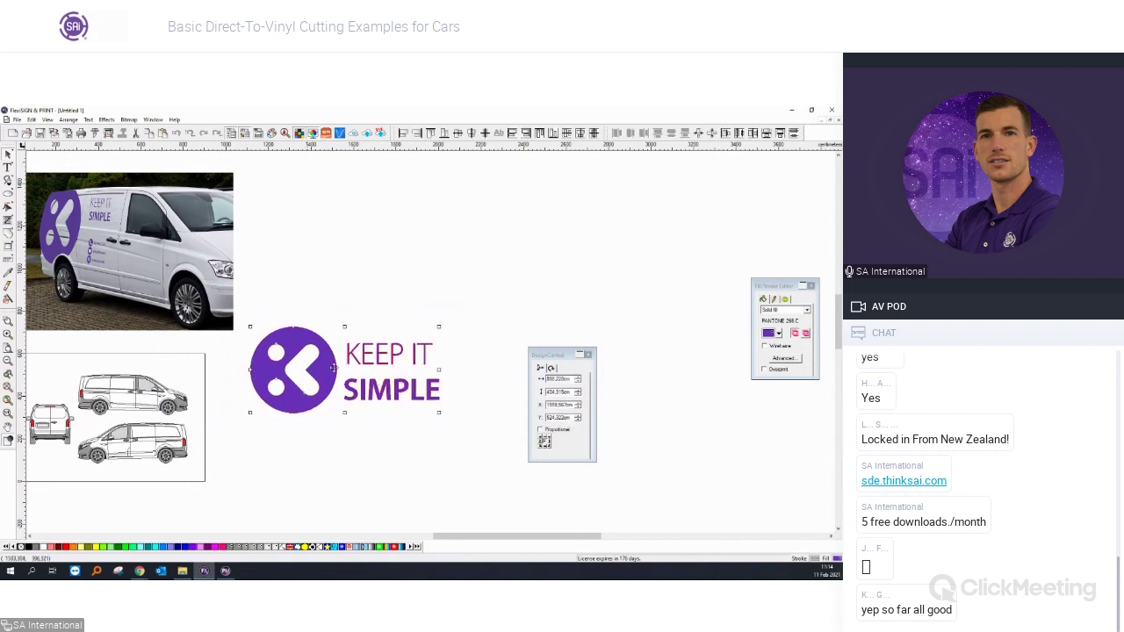
{"action": "left_click_drag", "start_coordinate": [437, 411], "coordinate": [313, 349]}
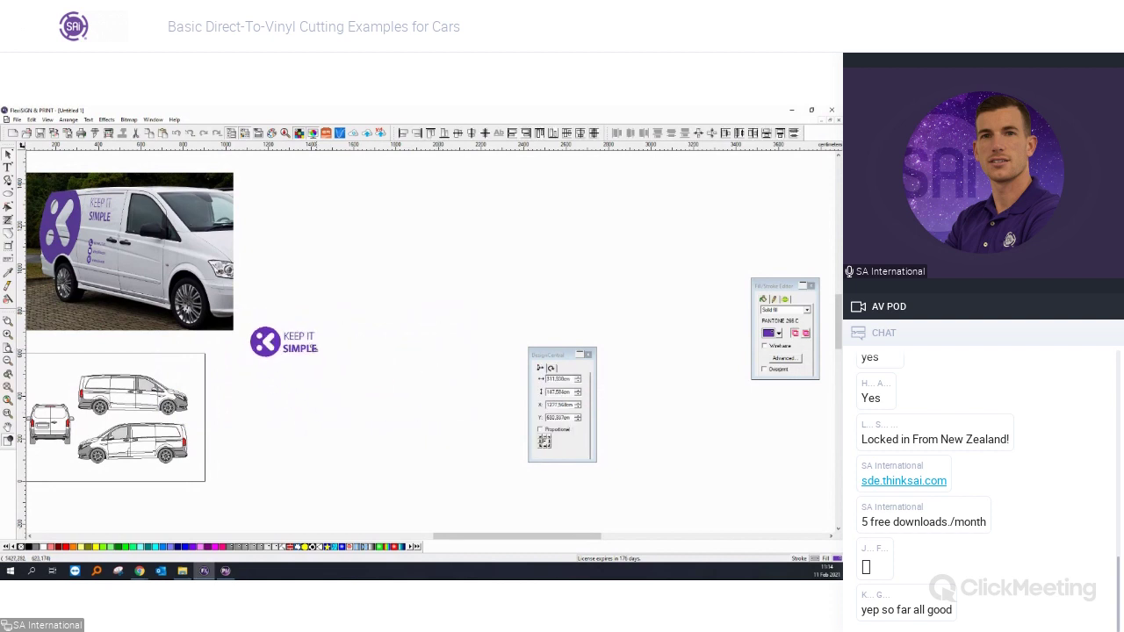
{"action": "left_click_drag", "start_coordinate": [310, 347], "coordinate": [295, 432]}
Nudge the lower van drawing slightly downward.
{"action": "scroll", "coordinate": [37, 459], "scroll_direction": "up", "scroll_amount": 2}
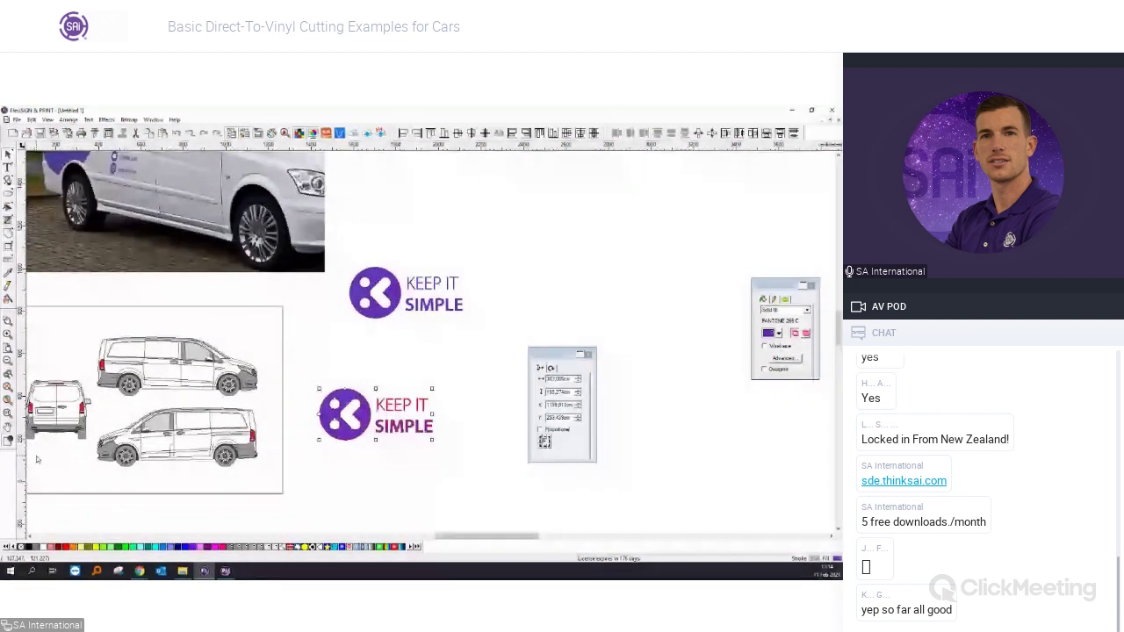
{"action": "scroll", "coordinate": [109, 386], "scroll_direction": "up", "scroll_amount": 2}
{"action": "left_click", "coordinate": [104, 406]}
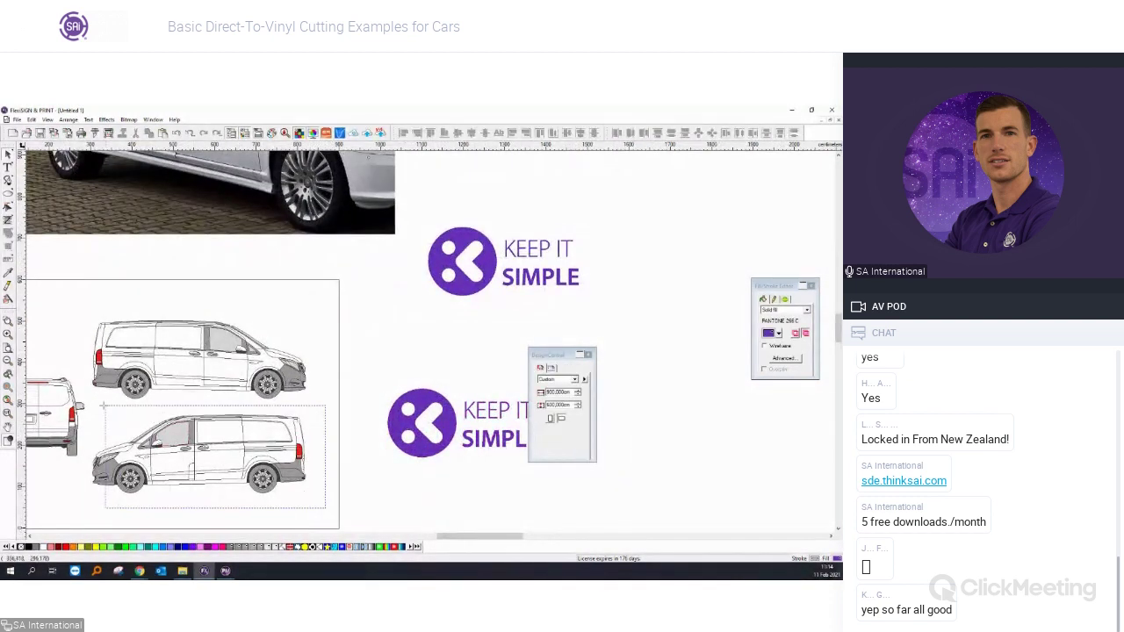
{"action": "left_click_drag", "start_coordinate": [202, 457], "coordinate": [204, 479]}
Move the purple K circle onto the rear side of the upper van and fine-tune its position.
{"action": "left_click", "coordinate": [420, 421]}
{"action": "left_click_drag", "start_coordinate": [420, 421], "coordinate": [128, 373]}
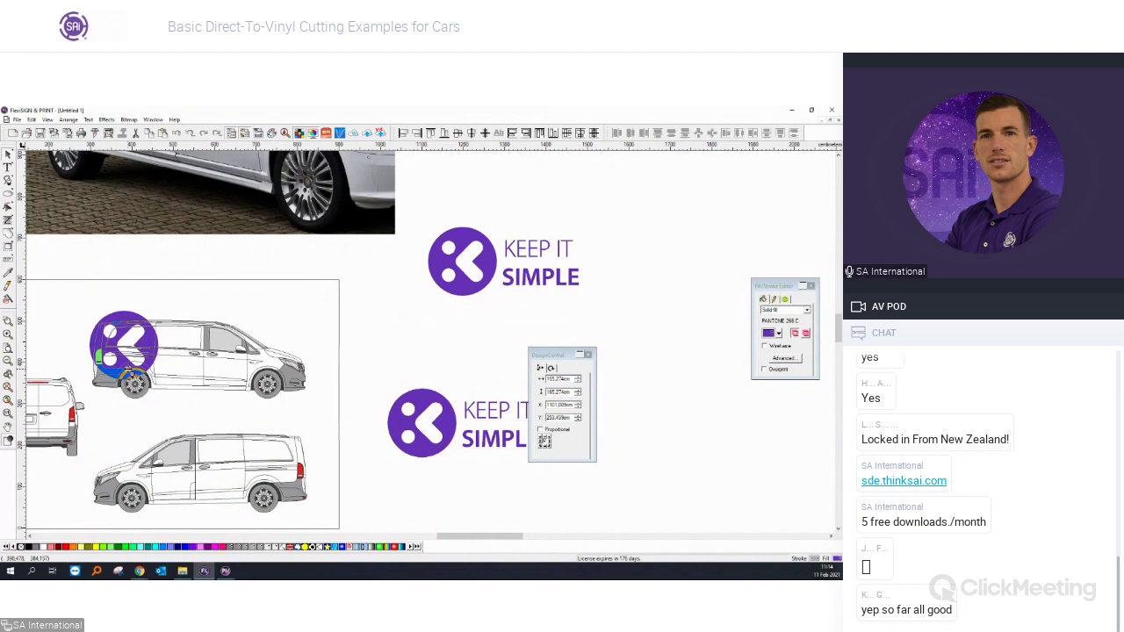
{"action": "scroll", "coordinate": [127, 370], "scroll_direction": "up", "scroll_amount": 2}
{"action": "left_click_drag", "start_coordinate": [126, 357], "coordinate": [125, 360]}
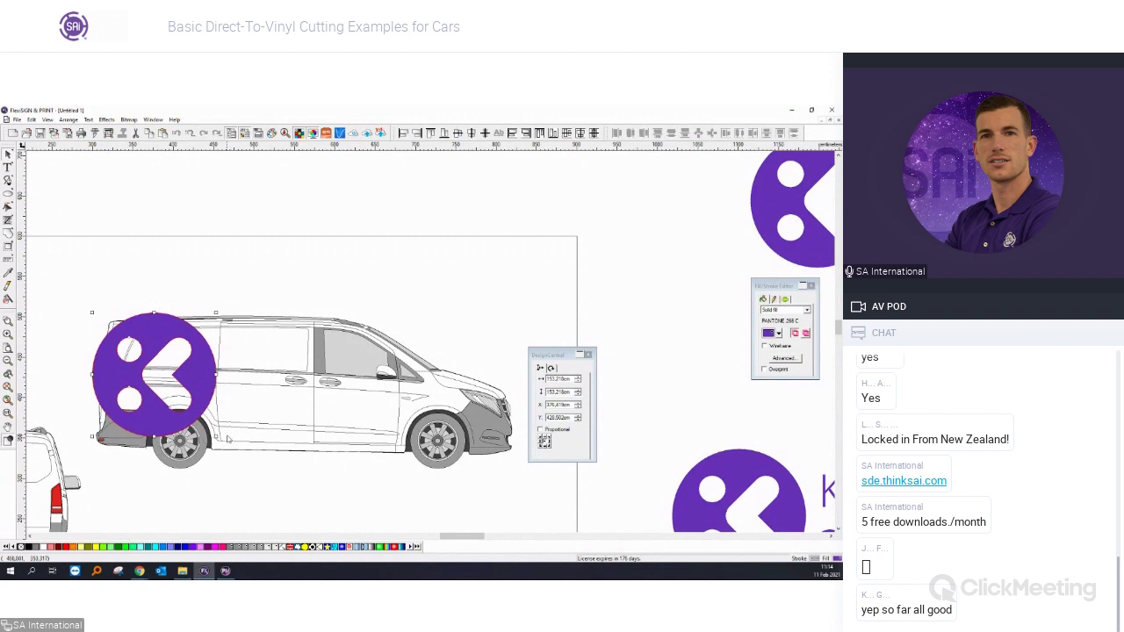
{"action": "left_click_drag", "start_coordinate": [193, 399], "coordinate": [191, 392]}
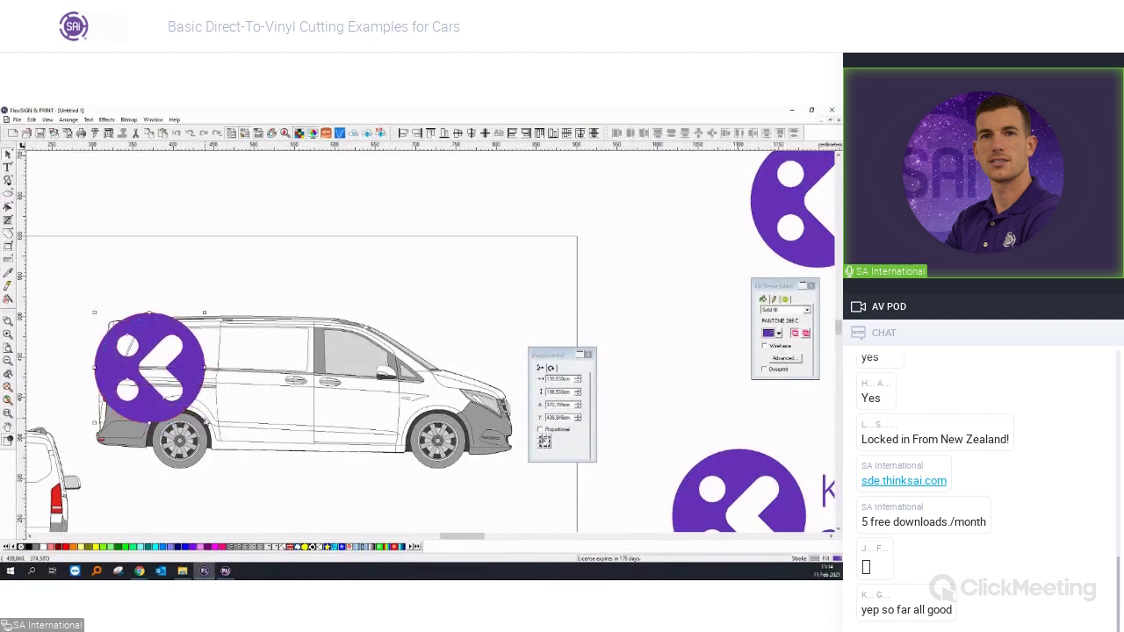
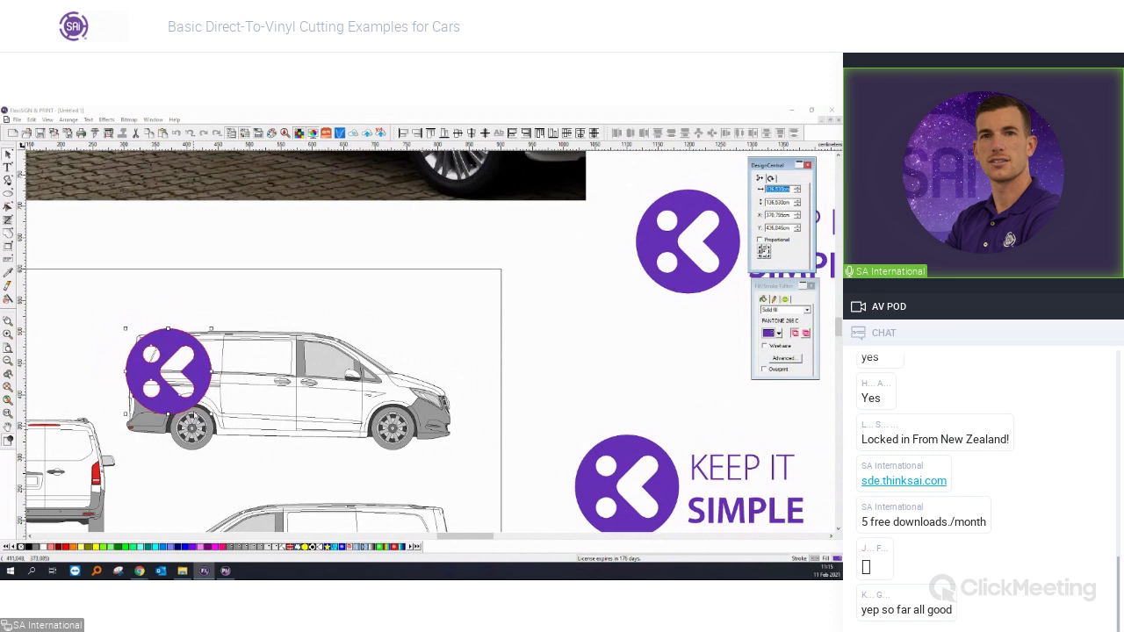
Drag a copy of the purple K logo off the van to above its front.
{"action": "scroll", "coordinate": [263, 352], "scroll_direction": "down", "scroll_amount": 1}
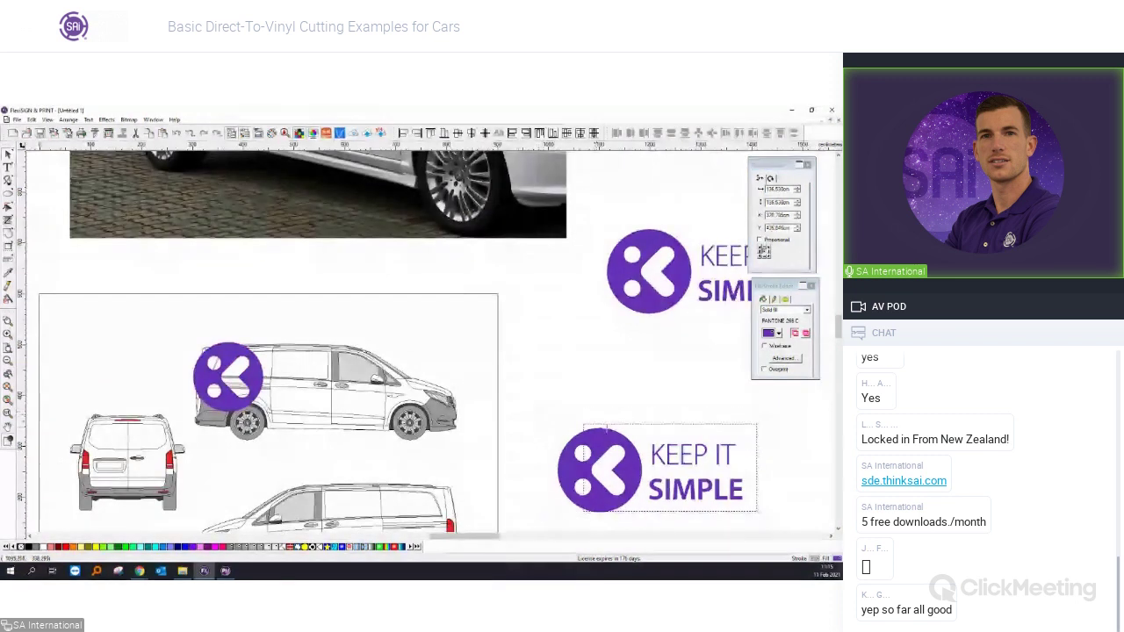
{"action": "scroll", "coordinate": [253, 387], "scroll_direction": "up", "scroll_amount": 2}
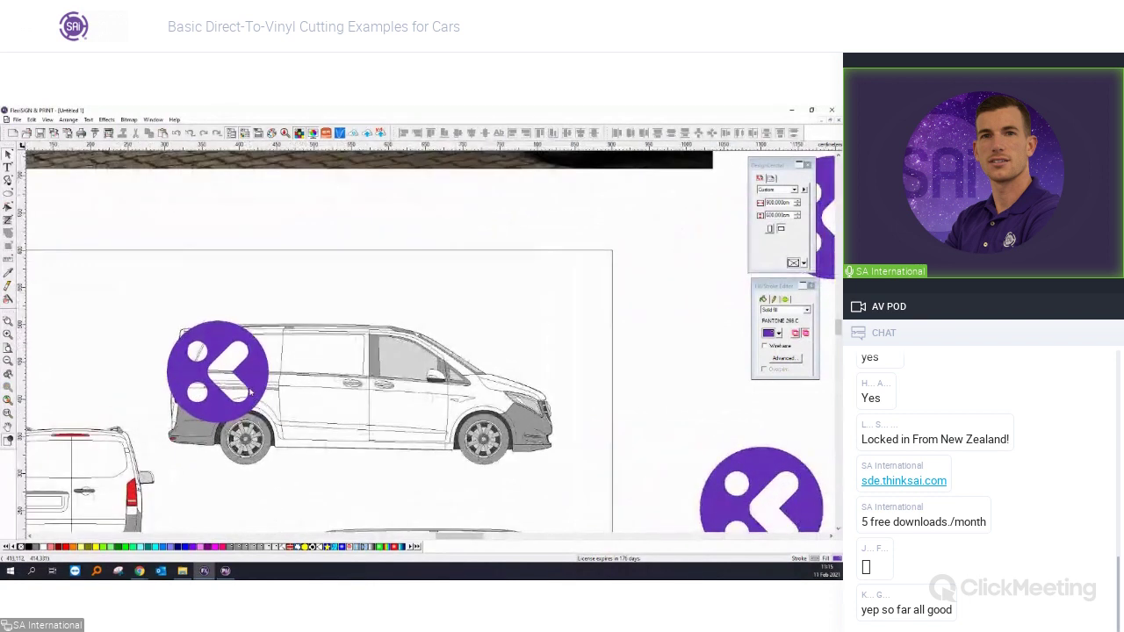
{"action": "left_click", "coordinate": [257, 376]}
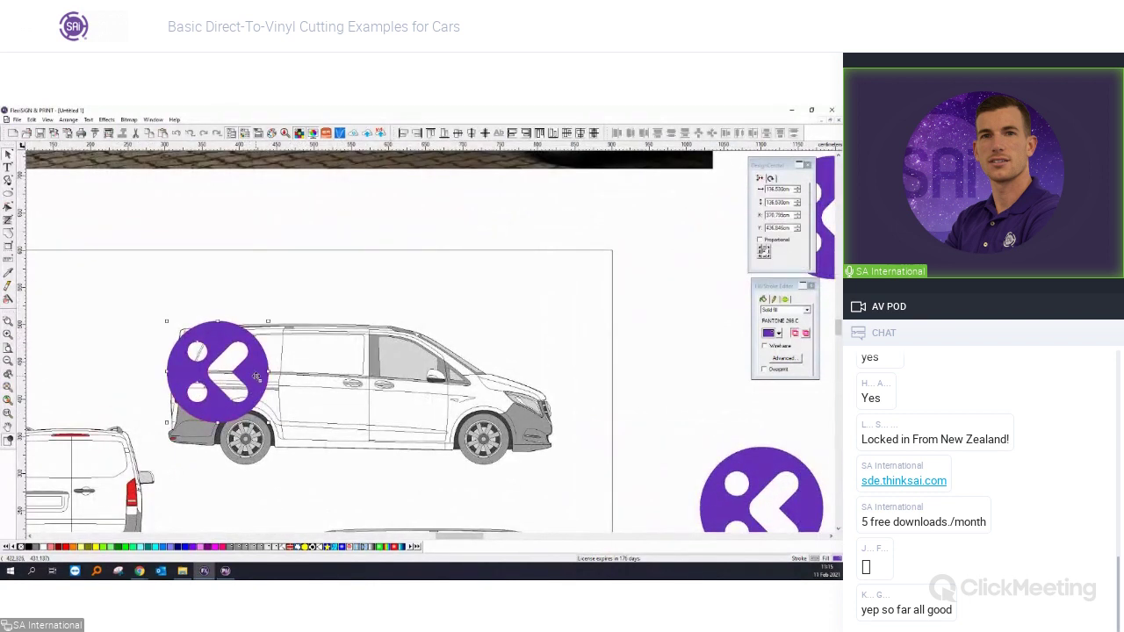
{"action": "scroll", "coordinate": [256, 376], "scroll_direction": "down", "scroll_amount": 2}
{"action": "left_click_drag", "start_coordinate": [257, 376], "coordinate": [479, 333]}
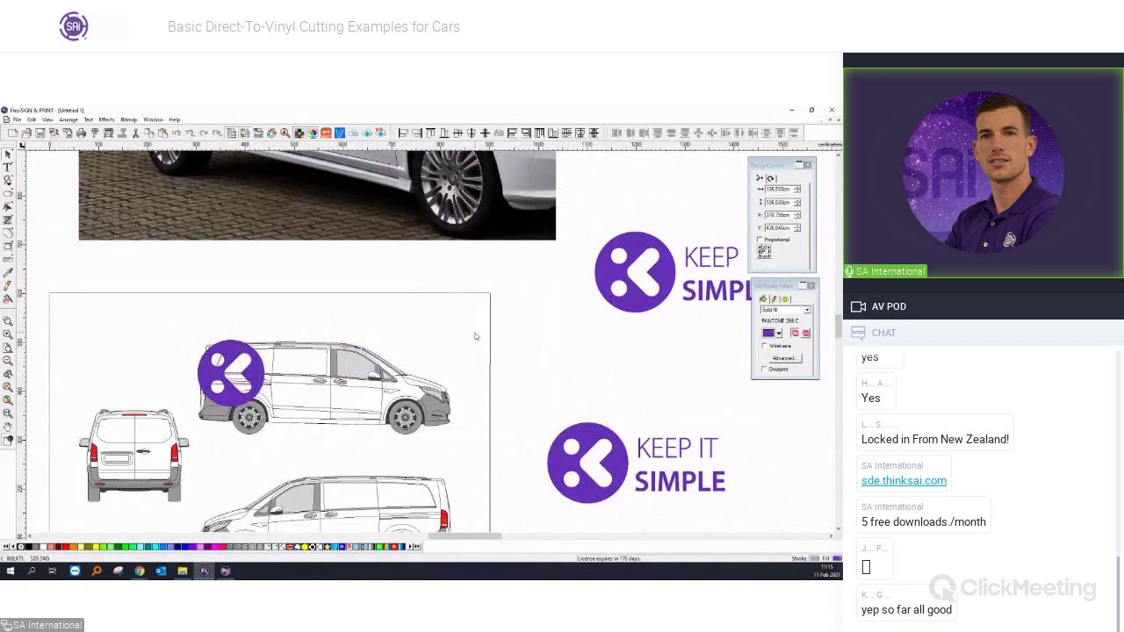
{"action": "left_click", "coordinate": [471, 387]}
Select the van side view outline.
{"action": "scroll", "coordinate": [315, 386], "scroll_direction": "up", "scroll_amount": 1}
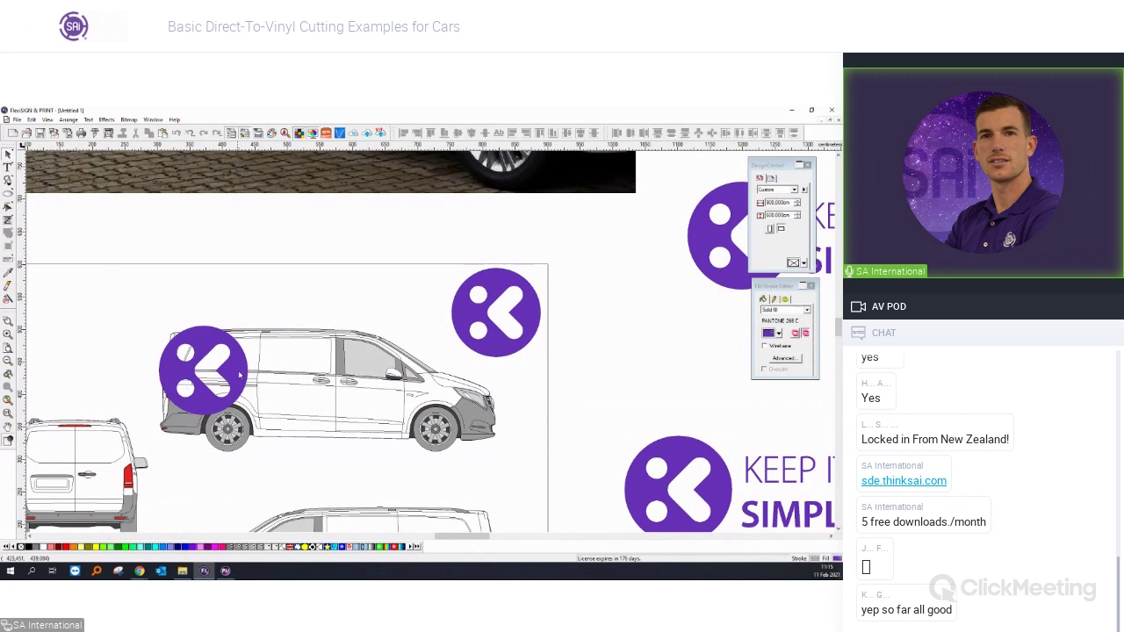
{"action": "scroll", "coordinate": [254, 368], "scroll_direction": "up", "scroll_amount": 2}
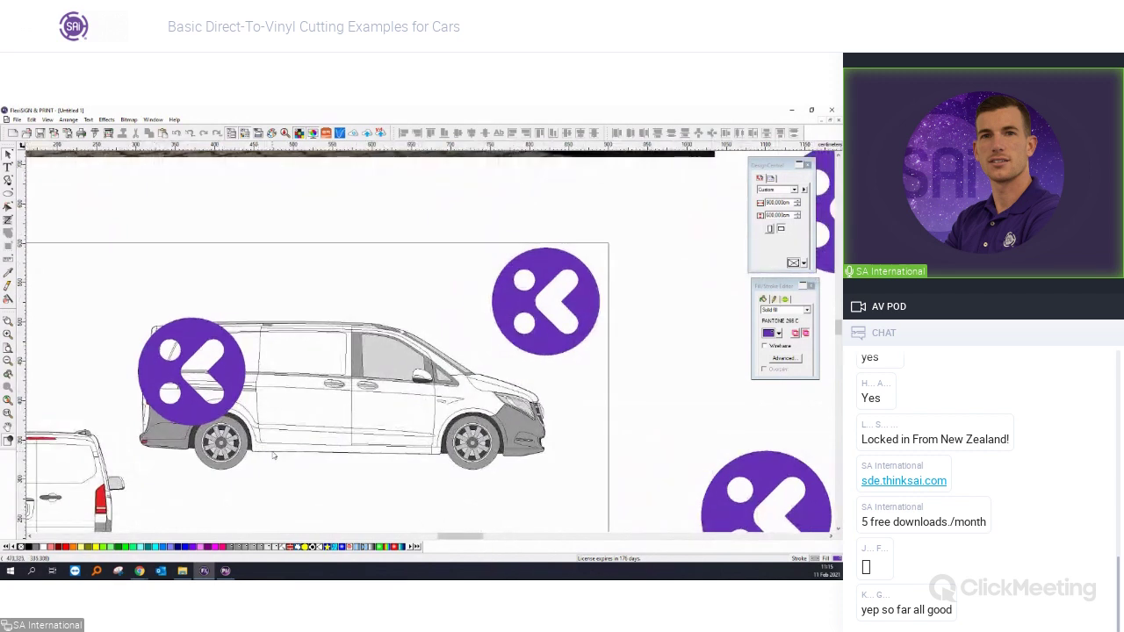
{"action": "left_click", "coordinate": [273, 455]}
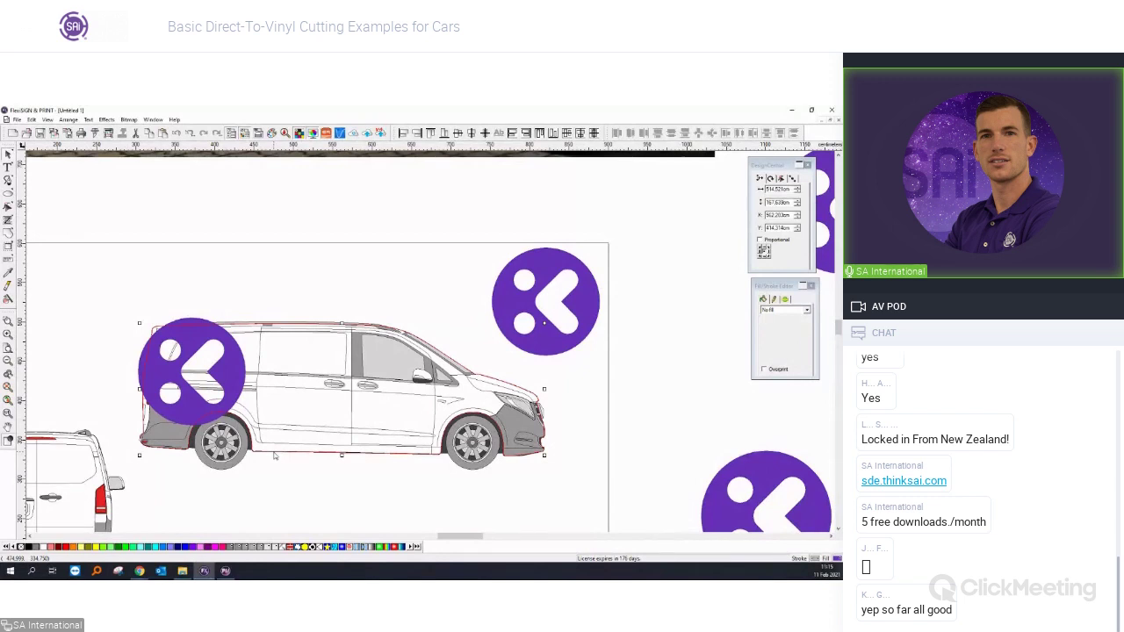
{"action": "scroll", "coordinate": [275, 455], "scroll_direction": "up", "scroll_amount": 2}
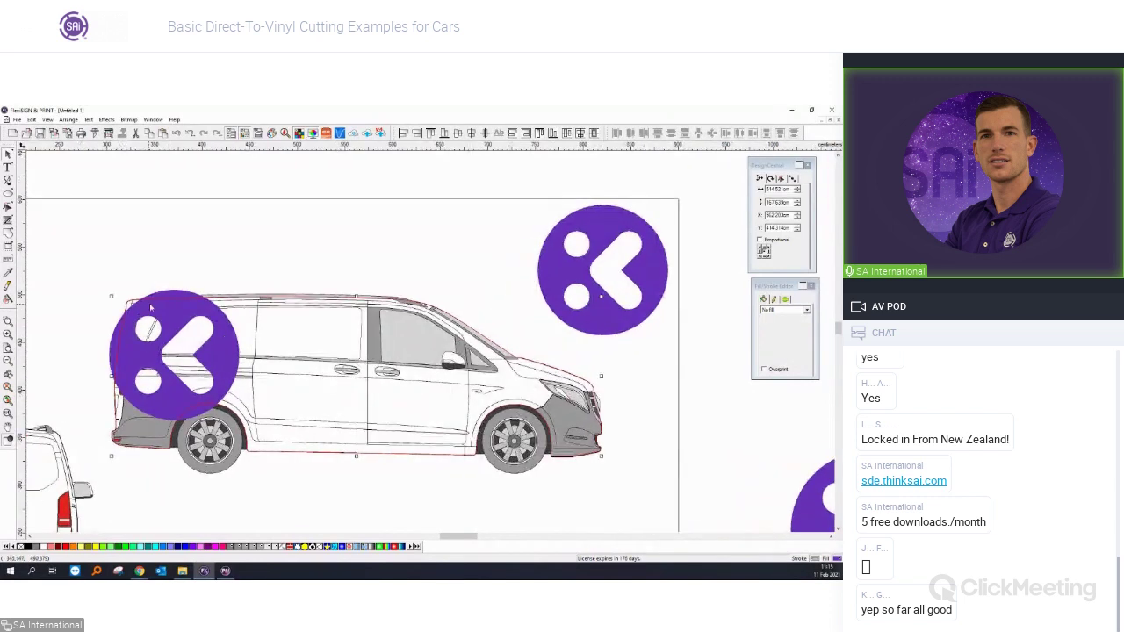
{"action": "scroll", "coordinate": [136, 301], "scroll_direction": "up", "scroll_amount": 1}
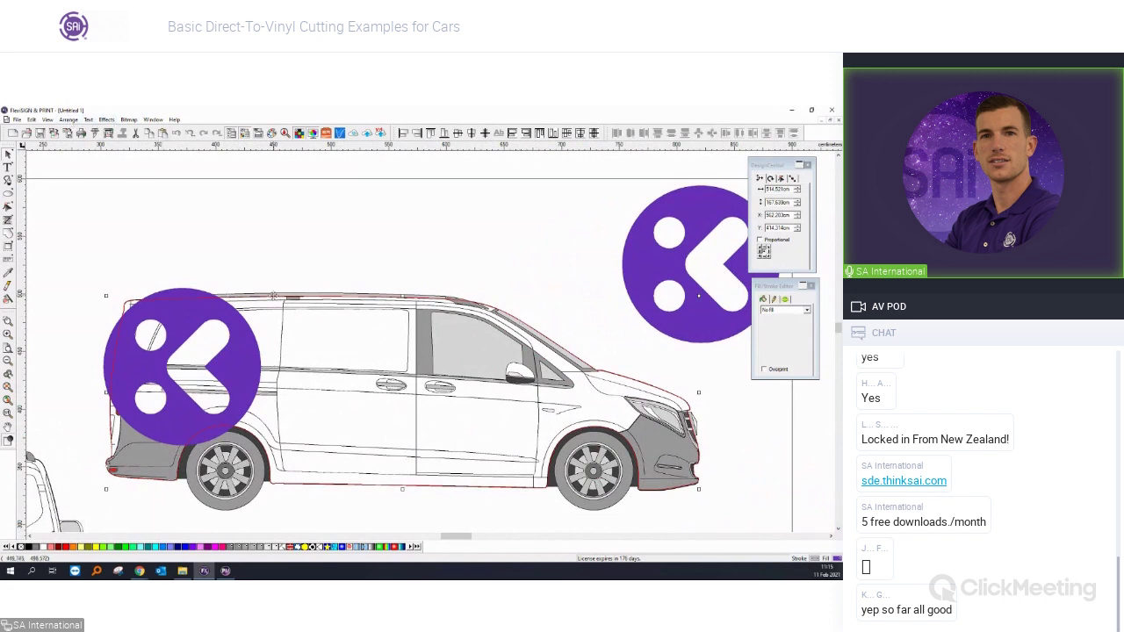
Copy the van outline and paste it directly over the original.
{"action": "right_click", "coordinate": [273, 295]}
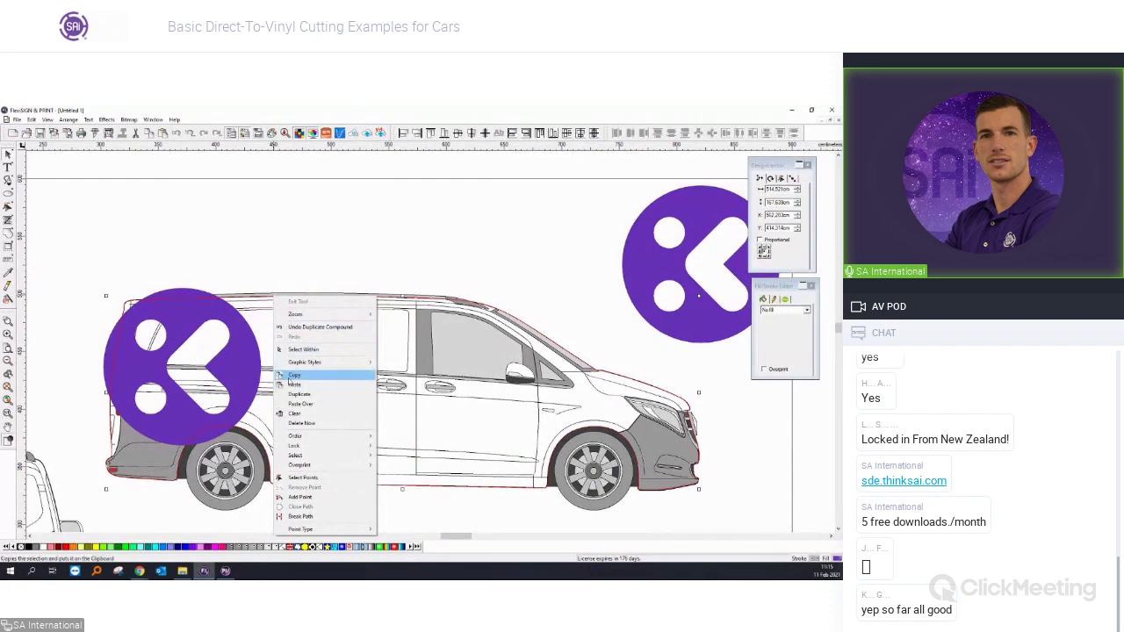
{"action": "key", "text": "Escape"}
{"action": "left_click", "coordinate": [287, 263]}
{"action": "right_click", "coordinate": [284, 256]}
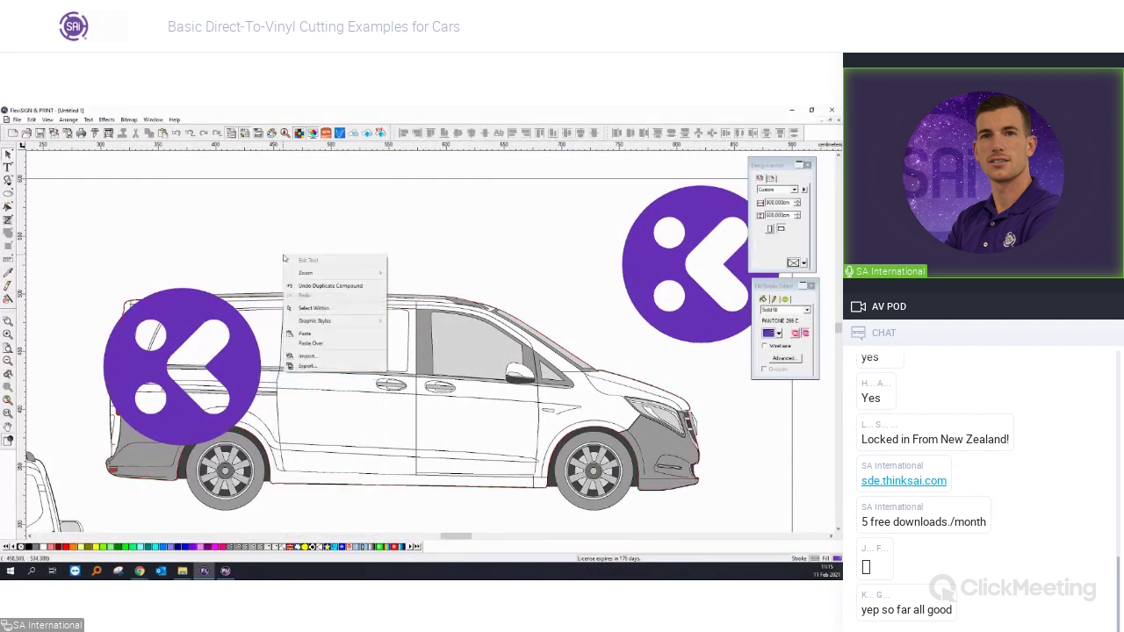
{"action": "left_click", "coordinate": [308, 344]}
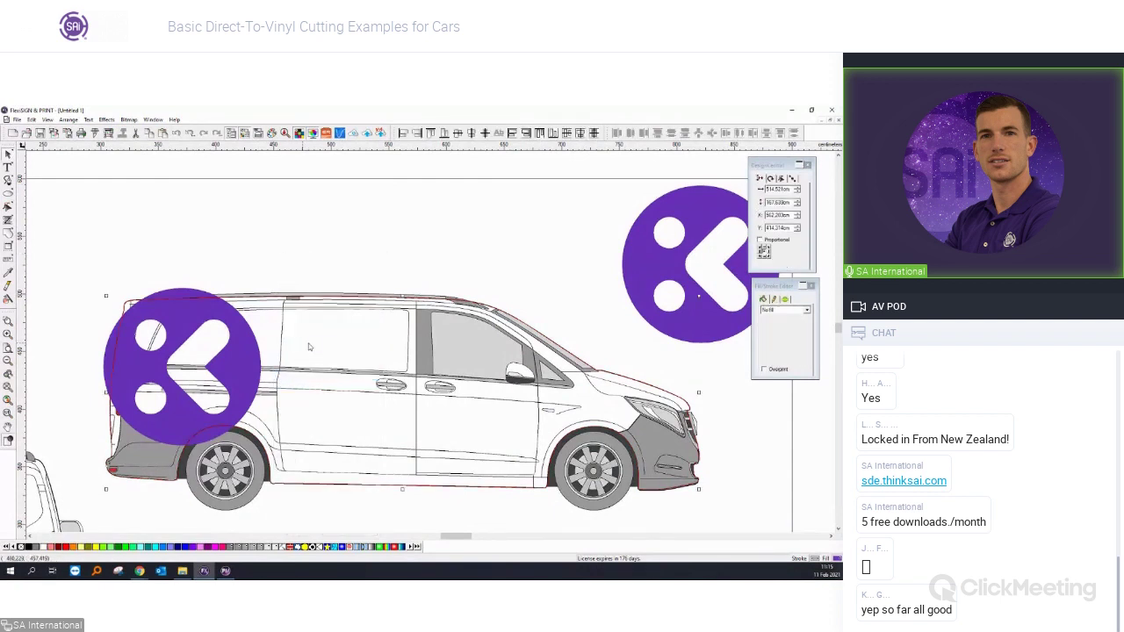
Mask the purple K logo circle with the van outline so it's clipped to the body.
{"action": "left_click", "coordinate": [182, 314], "text": "shift"}
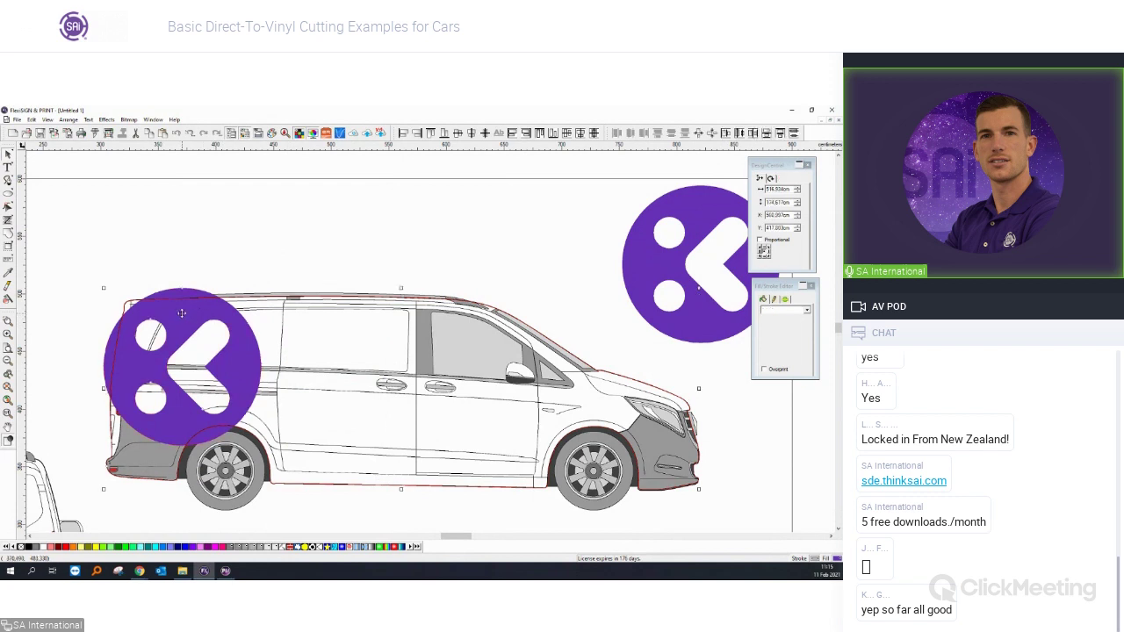
{"action": "right_click", "coordinate": [182, 314]}
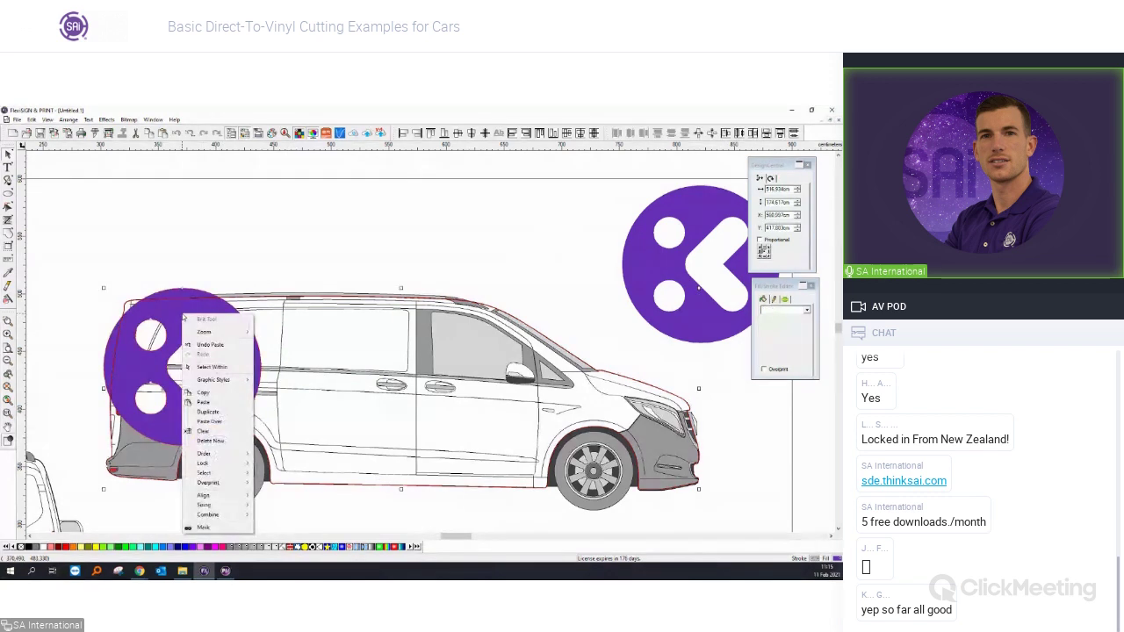
{"action": "left_click", "coordinate": [222, 527]}
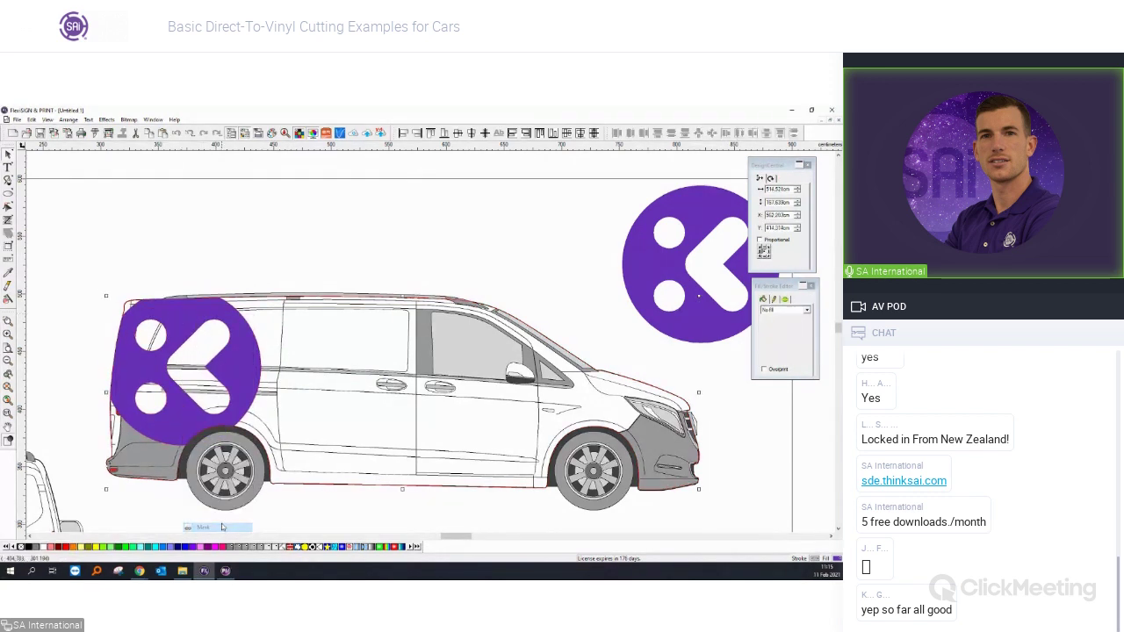
{"action": "left_click", "coordinate": [285, 497]}
{"action": "scroll", "coordinate": [289, 506], "scroll_direction": "down", "scroll_amount": 3}
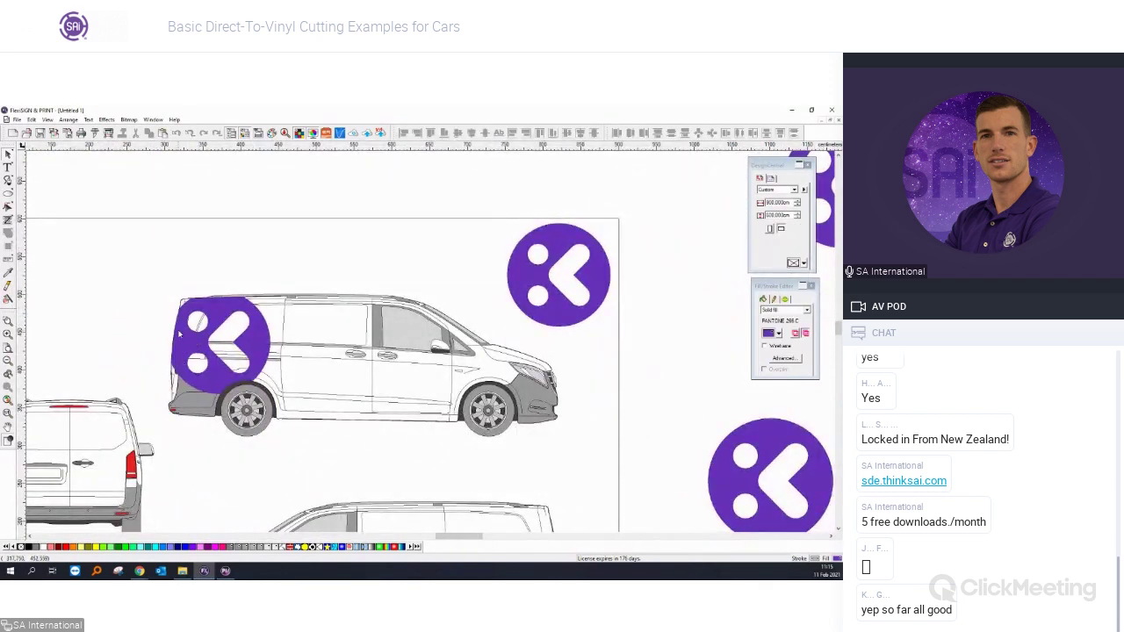
Nudge the K logo slightly right, then scroll back to the whole van template.
{"action": "scroll", "coordinate": [179, 334], "scroll_direction": "up", "scroll_amount": 1}
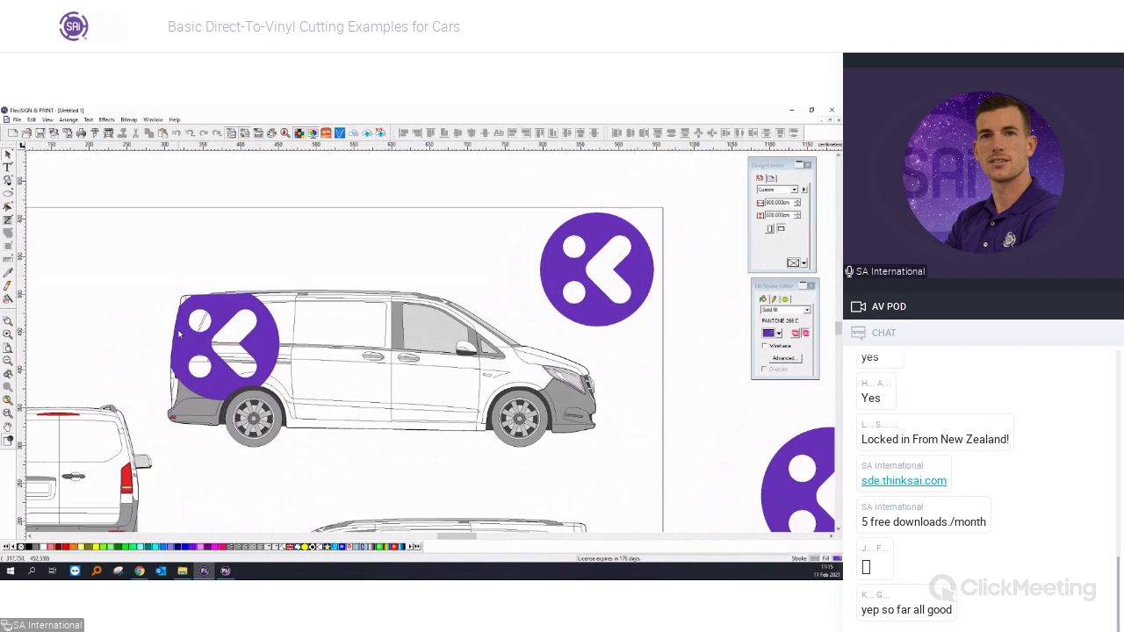
{"action": "scroll", "coordinate": [179, 334], "scroll_direction": "up", "scroll_amount": 1}
{"action": "scroll", "coordinate": [299, 334], "scroll_direction": "down", "scroll_amount": 1}
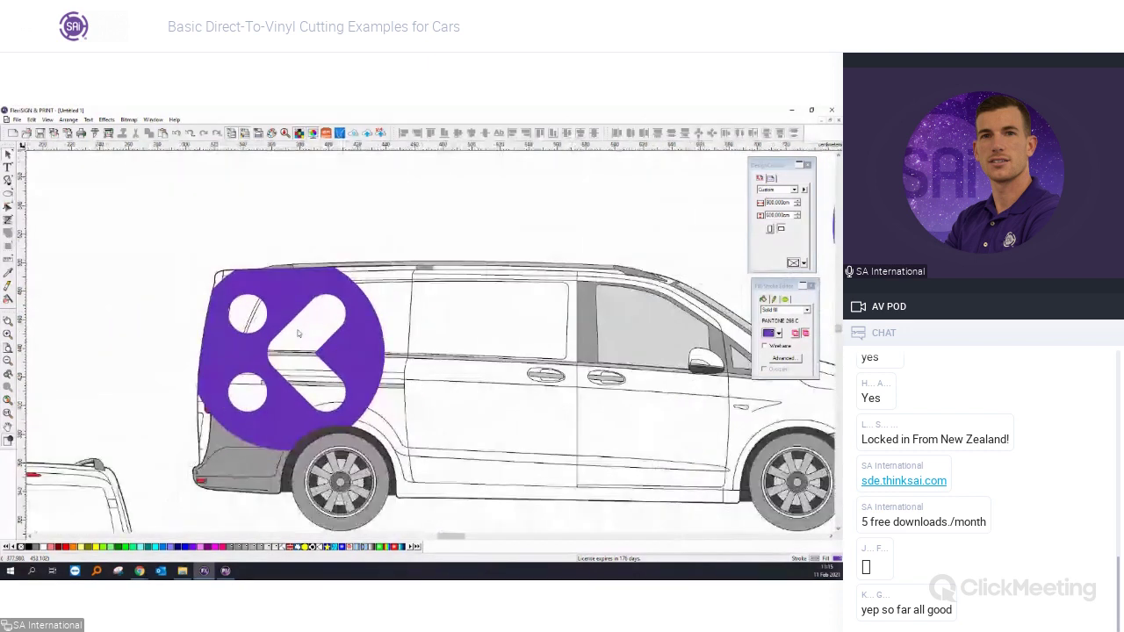
{"action": "scroll", "coordinate": [298, 333], "scroll_direction": "down", "scroll_amount": 1}
{"action": "left_click_drag", "start_coordinate": [540, 319], "coordinate": [557, 320]}
{"action": "left_click", "coordinate": [557, 358]}
{"action": "scroll", "coordinate": [553, 358], "scroll_direction": "down", "scroll_amount": 1}
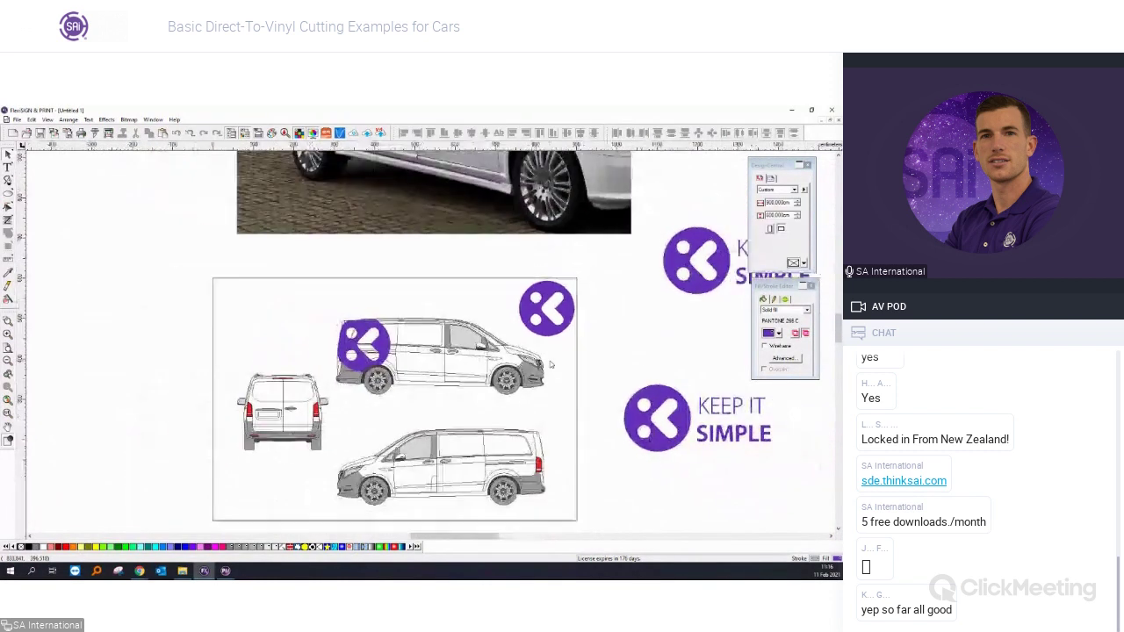
{"action": "left_click_drag", "start_coordinate": [460, 538], "coordinate": [467, 538]}
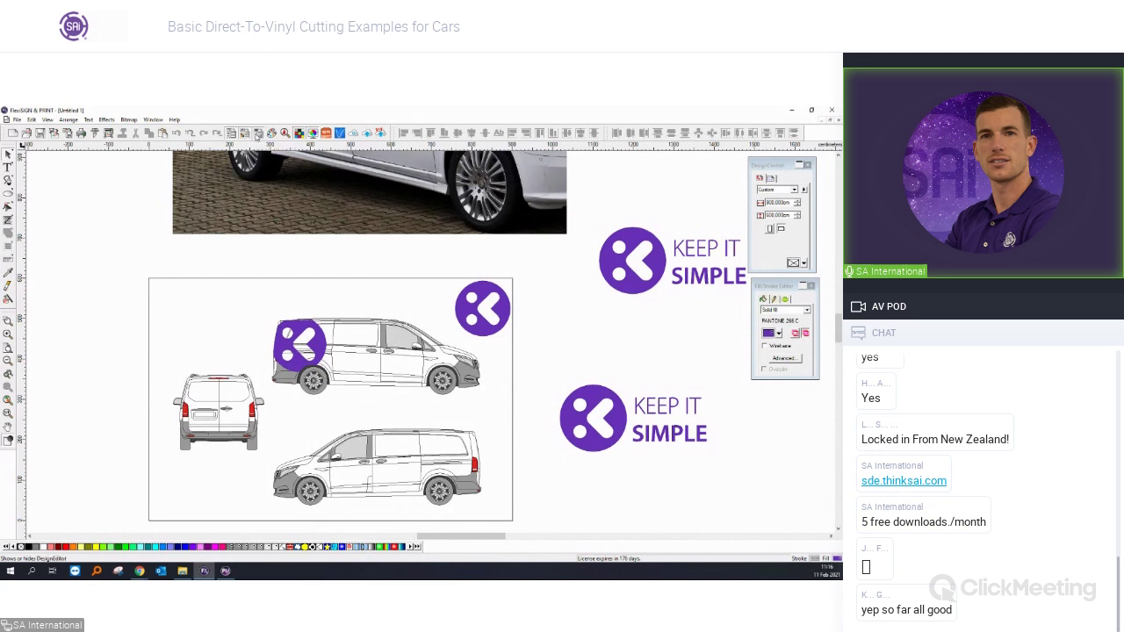
Open the Design Editor layers list, enlarged and positioned beside the artwork.
{"action": "left_click", "coordinate": [258, 133]}
{"action": "left_click_drag", "start_coordinate": [64, 157], "coordinate": [661, 380]}
{"action": "left_click_drag", "start_coordinate": [727, 466], "coordinate": [796, 483]}
{"action": "left_click_drag", "start_coordinate": [703, 380], "coordinate": [726, 393]}
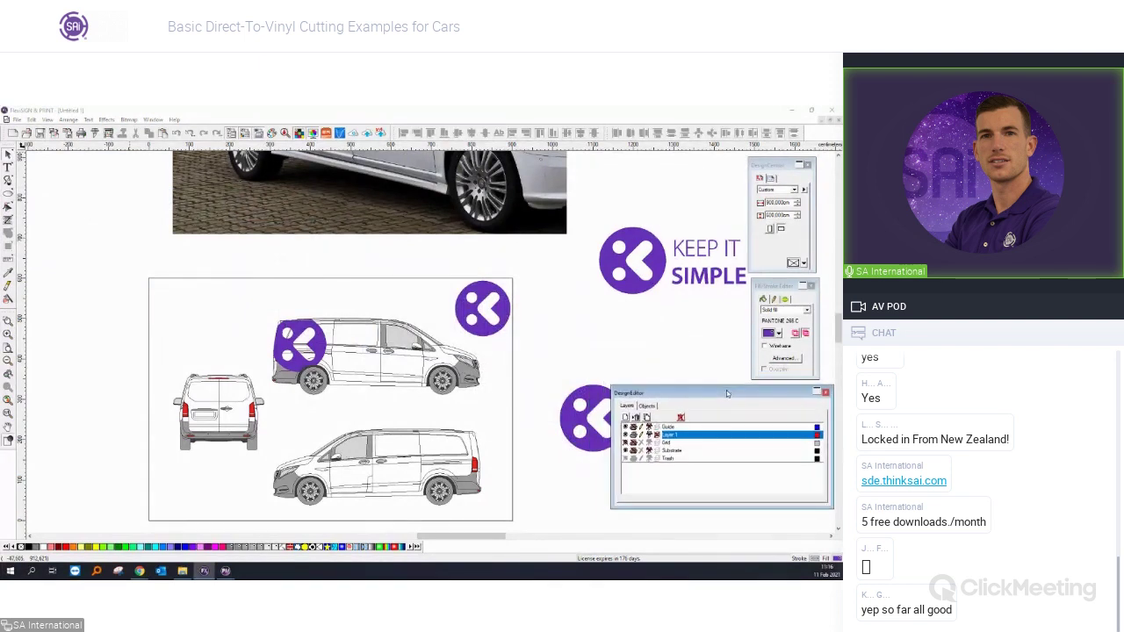
{"action": "left_click", "coordinate": [583, 432]}
{"action": "left_click_drag", "start_coordinate": [655, 391], "coordinate": [672, 398]}
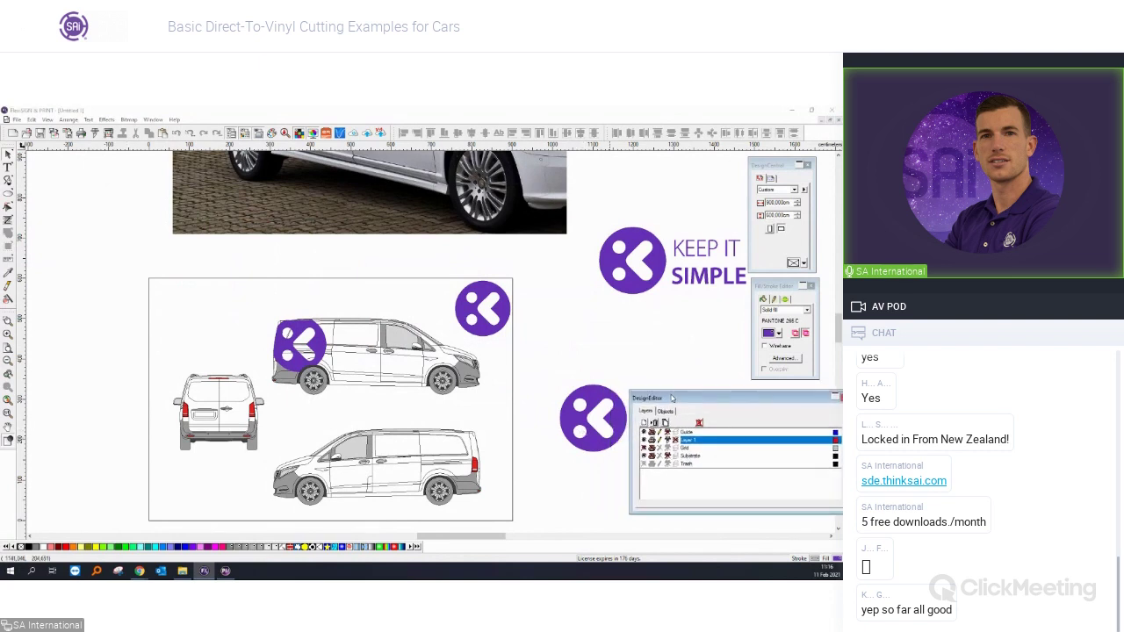
{"action": "left_click", "coordinate": [610, 429]}
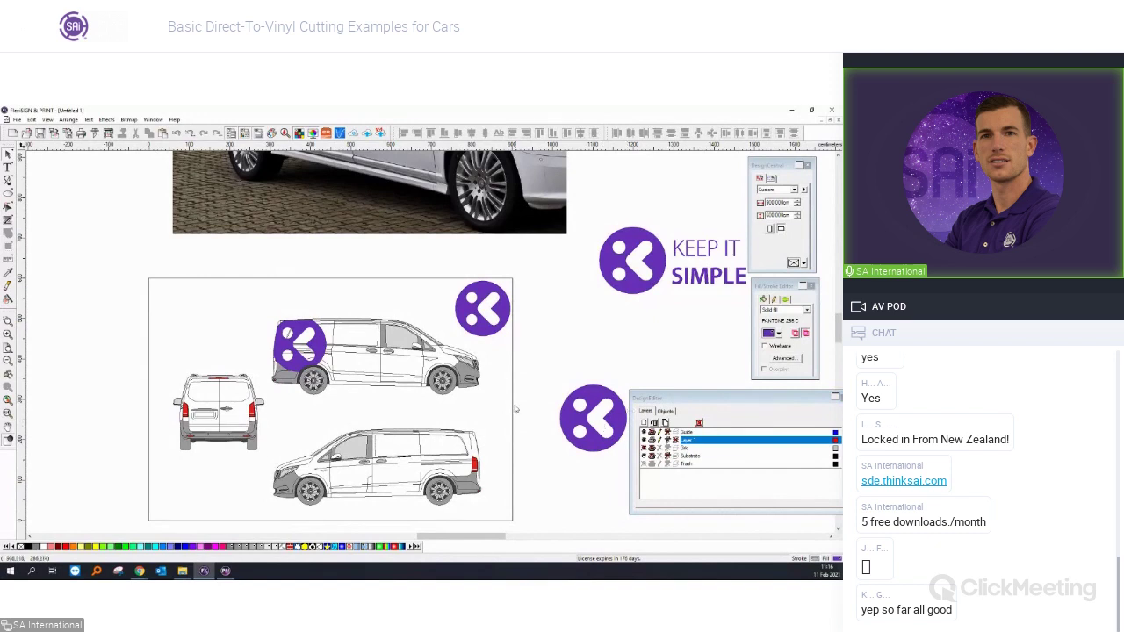
Select all K logos, KEEP IT SIMPLE artwork and the van's clipped logo, and delete them.
{"action": "scroll", "coordinate": [516, 406], "scroll_direction": "down", "scroll_amount": 1}
{"action": "left_click", "coordinate": [566, 424]}
{"action": "scroll", "coordinate": [566, 424], "scroll_direction": "right", "scroll_amount": 4}
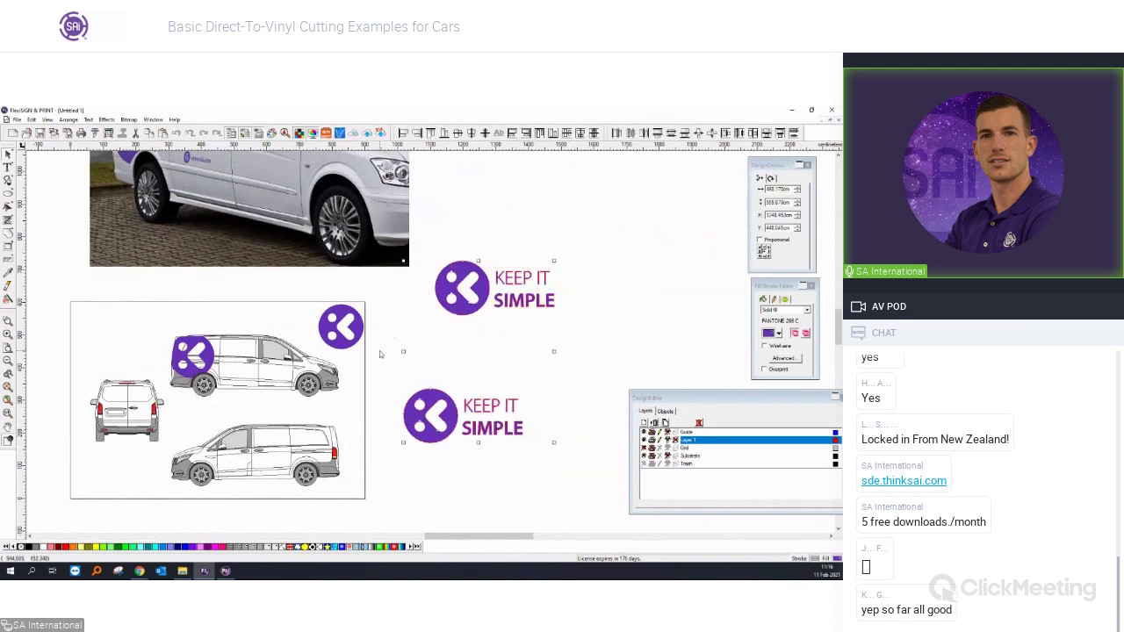
{"action": "key", "text": "ctrl+a"}
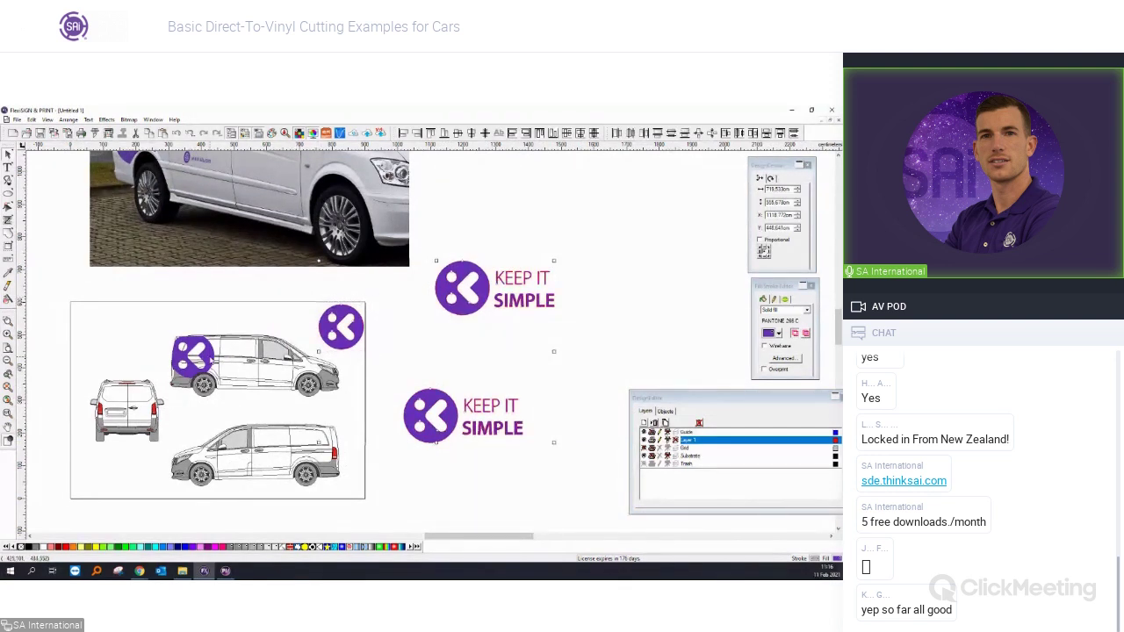
{"action": "left_click", "coordinate": [209, 358], "text": "shift"}
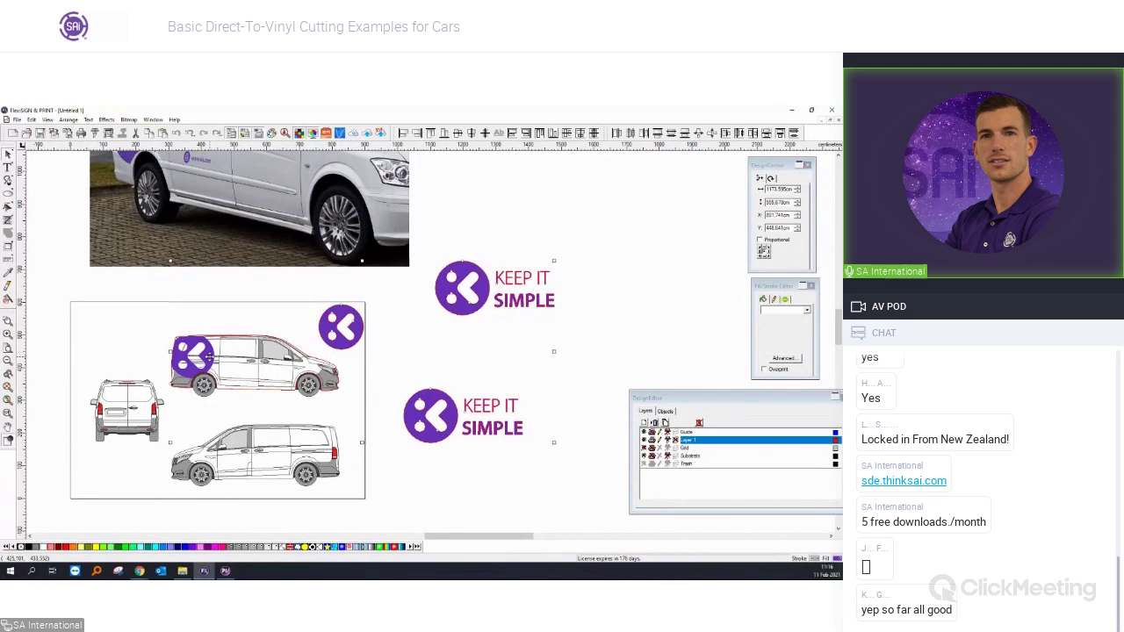
{"action": "key", "text": "Delete"}
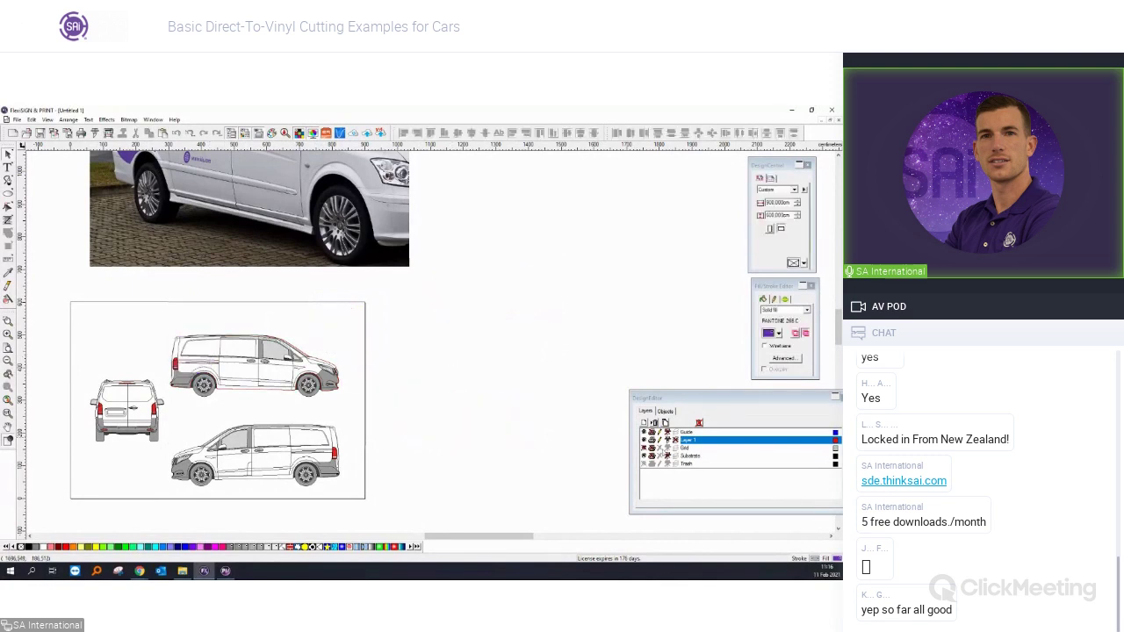
Add a new Layer 2 in the Design Editor layers list.
{"action": "left_click_drag", "start_coordinate": [690, 400], "coordinate": [650, 399]}
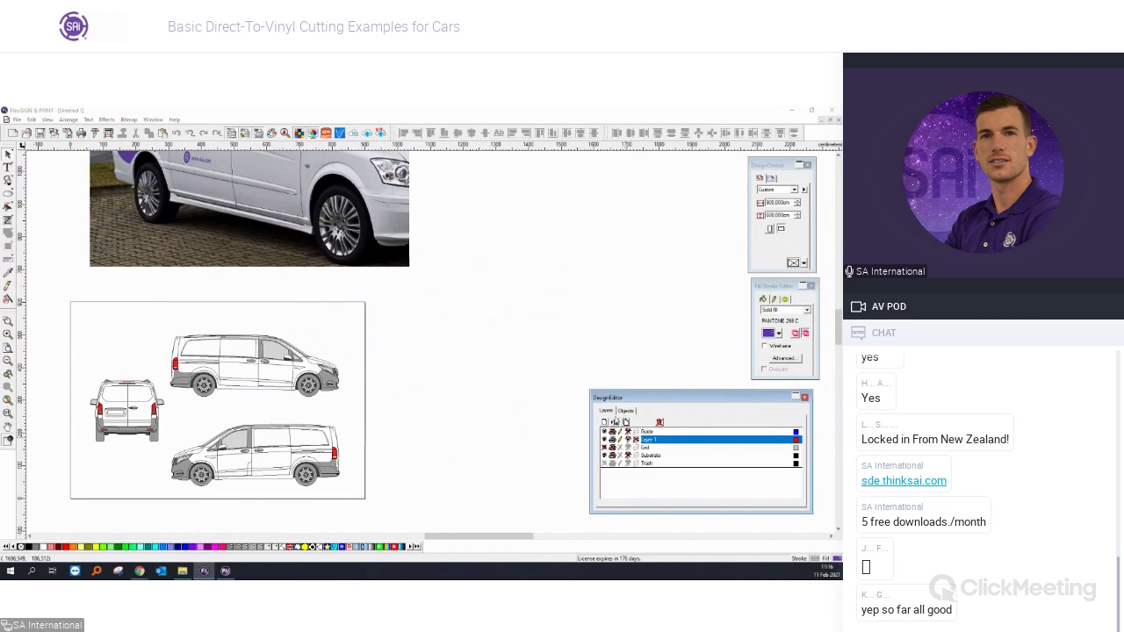
{"action": "left_click", "coordinate": [603, 422]}
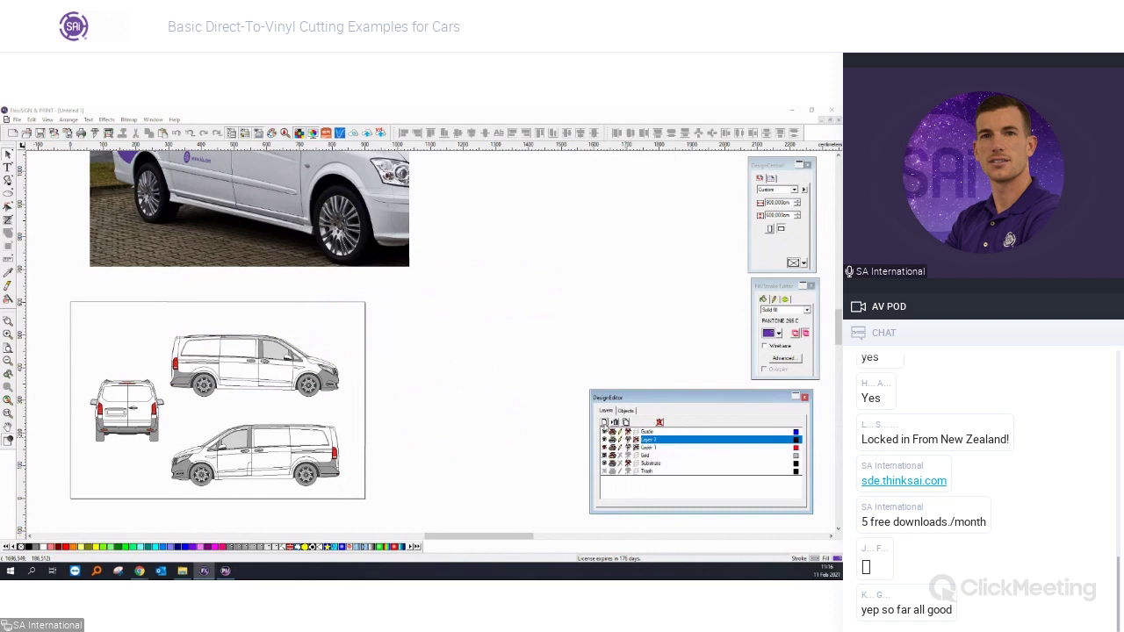
{"action": "double_click", "coordinate": [648, 439]}
{"action": "left_click", "coordinate": [708, 440]}
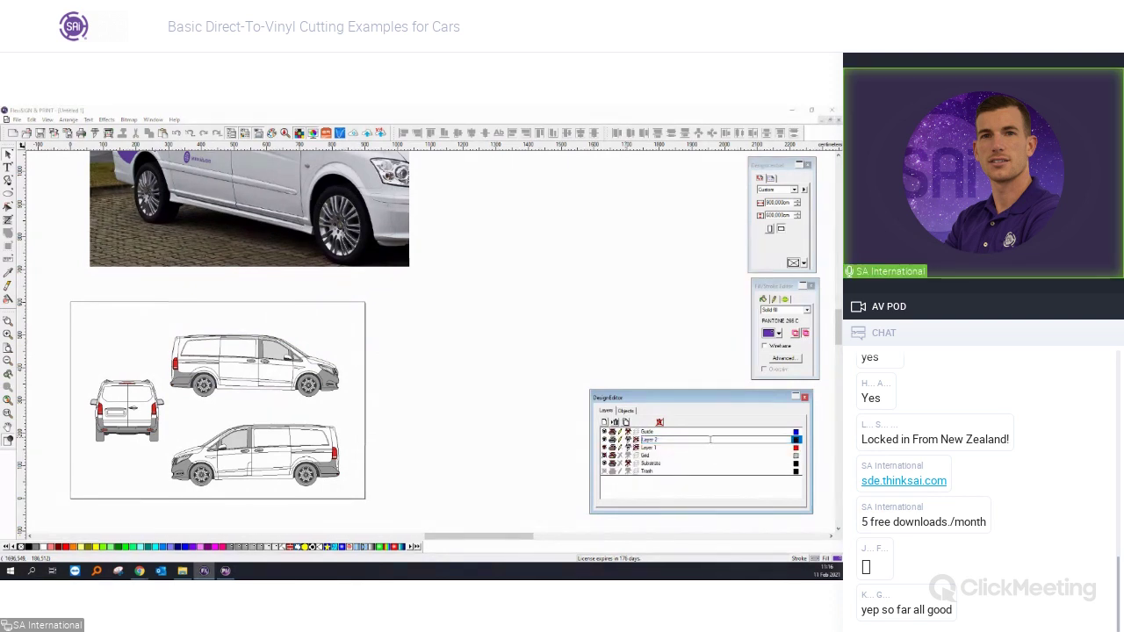
{"action": "left_click", "coordinate": [461, 392]}
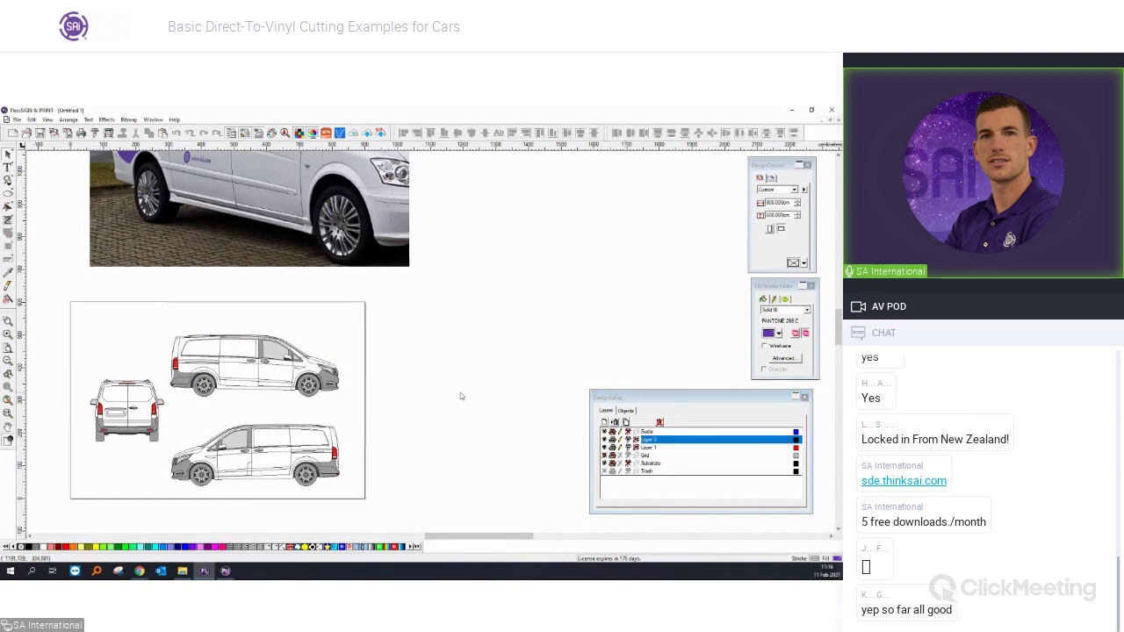
Paste the KEEP IT SIMPLE logos onto the canvas and select Layer 1.
{"action": "right_click", "coordinate": [422, 368]}
{"action": "left_click", "coordinate": [447, 454]}
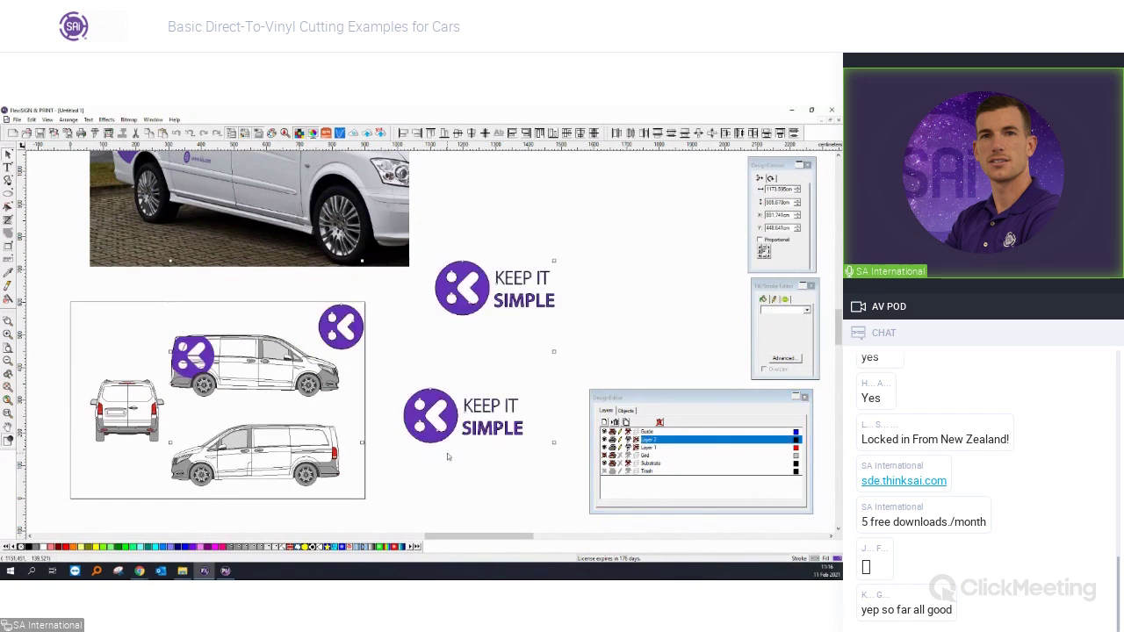
{"action": "left_click", "coordinate": [650, 448]}
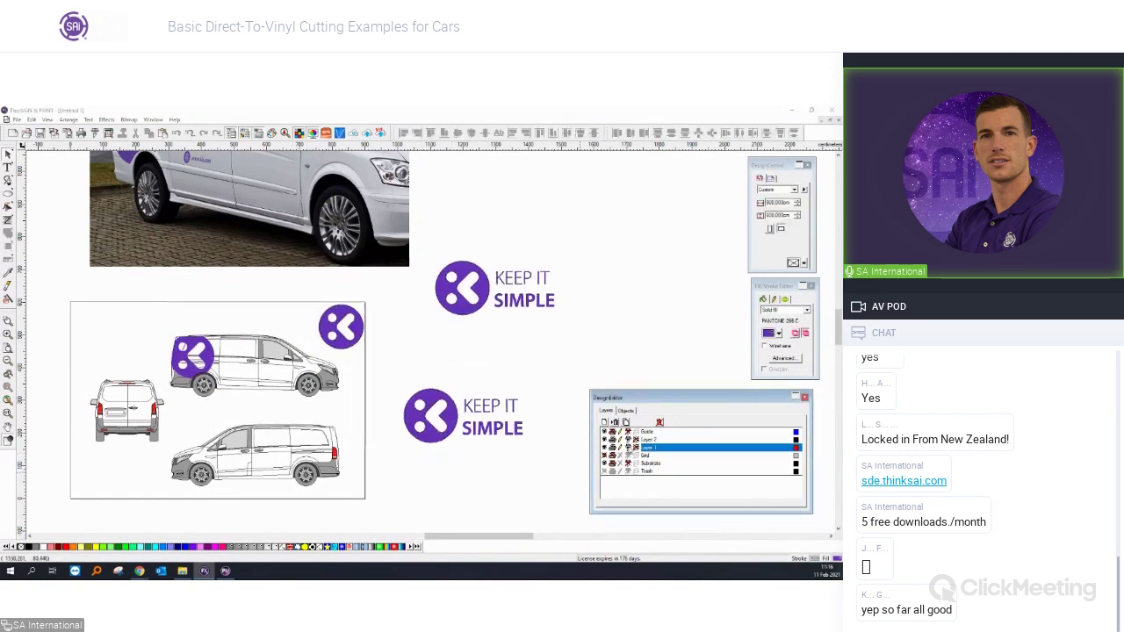
{"action": "left_click", "coordinate": [606, 449]}
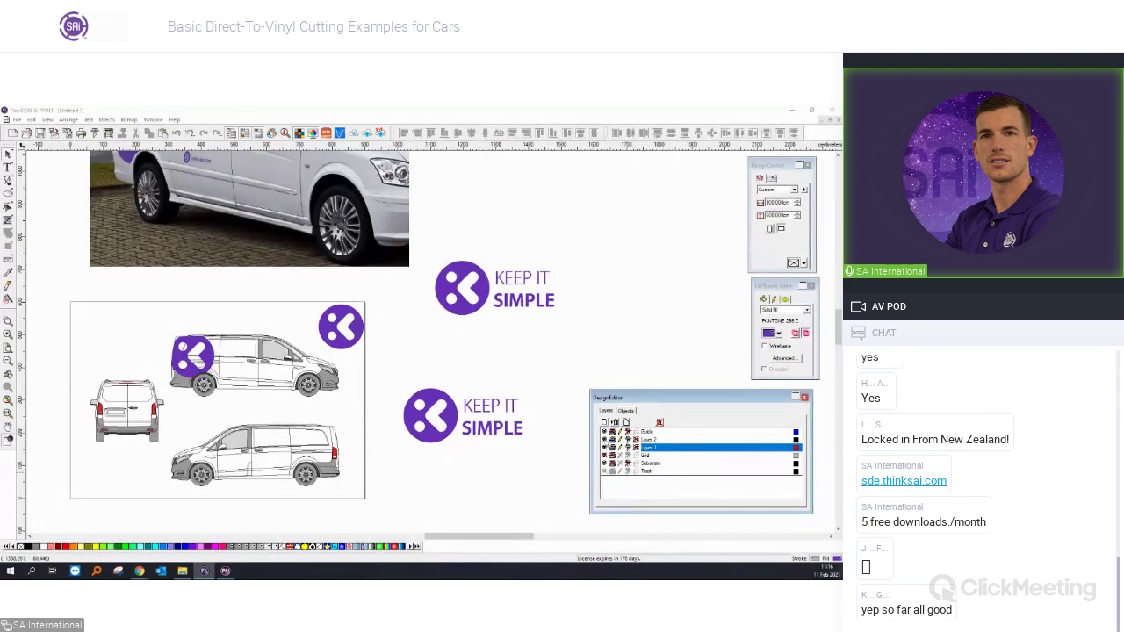
{"action": "left_click", "coordinate": [653, 449]}
Rename Layer 1 to Template and Layer 2 to Design.
{"action": "right_click", "coordinate": [653, 449]}
{"action": "key", "text": "Escape"}
{"action": "double_click", "coordinate": [657, 448]}
{"action": "type", "text": "Cut"}
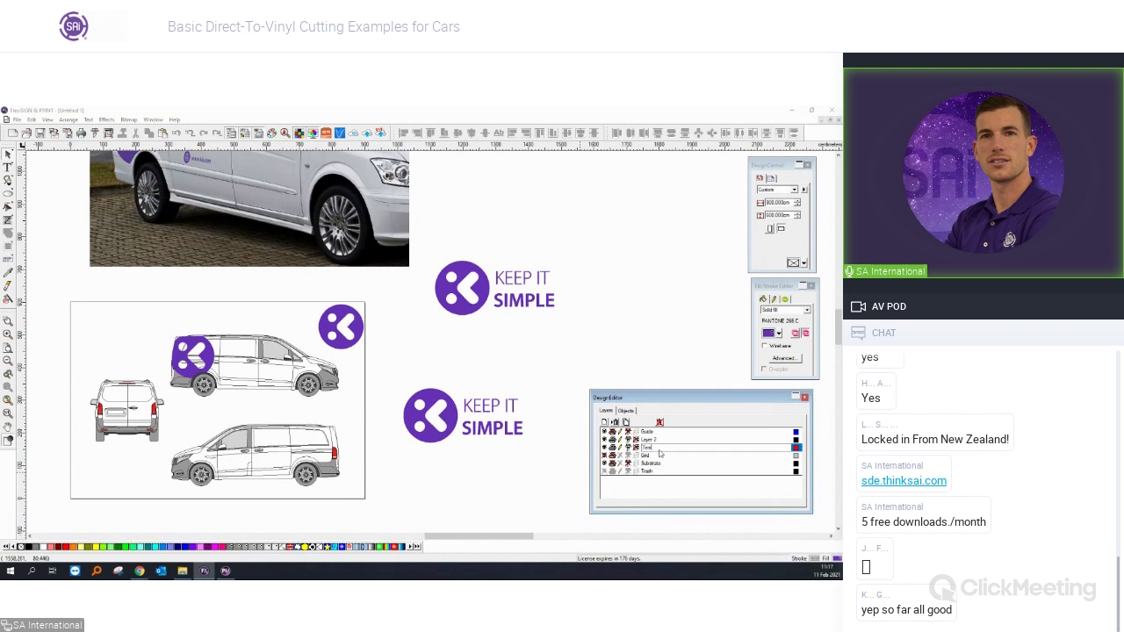
{"action": "type", "text": "ate"}
{"action": "double_click", "coordinate": [648, 440]}
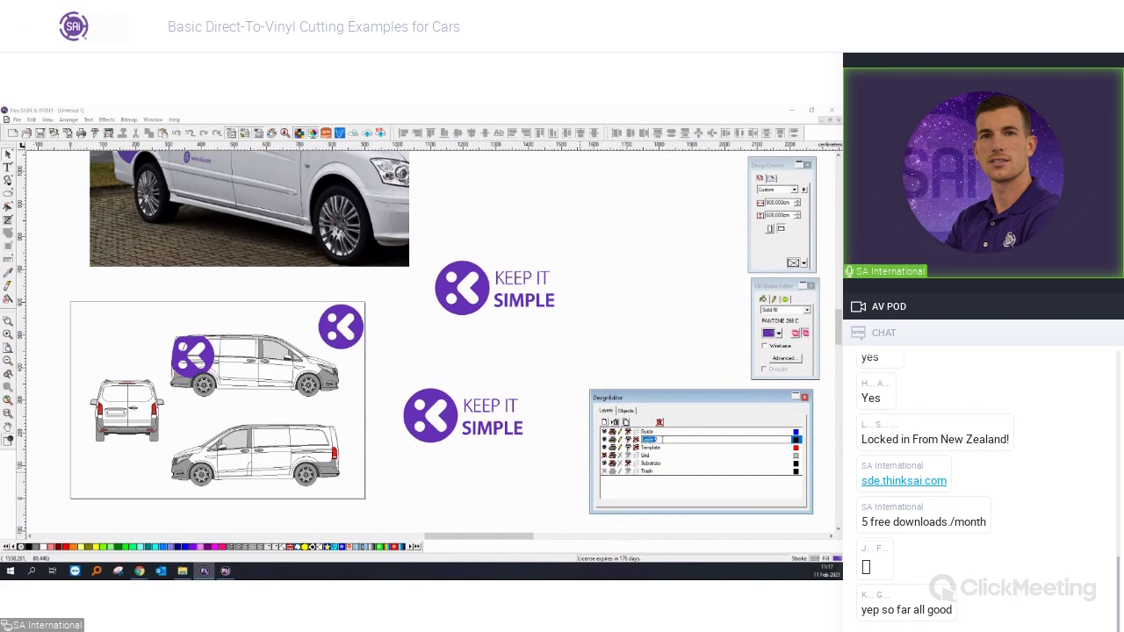
{"action": "type", "text": "V"}
{"action": "key", "text": "Return"}
Set the Design layer's colour to green in its layer properties.
{"action": "right_click", "coordinate": [798, 440]}
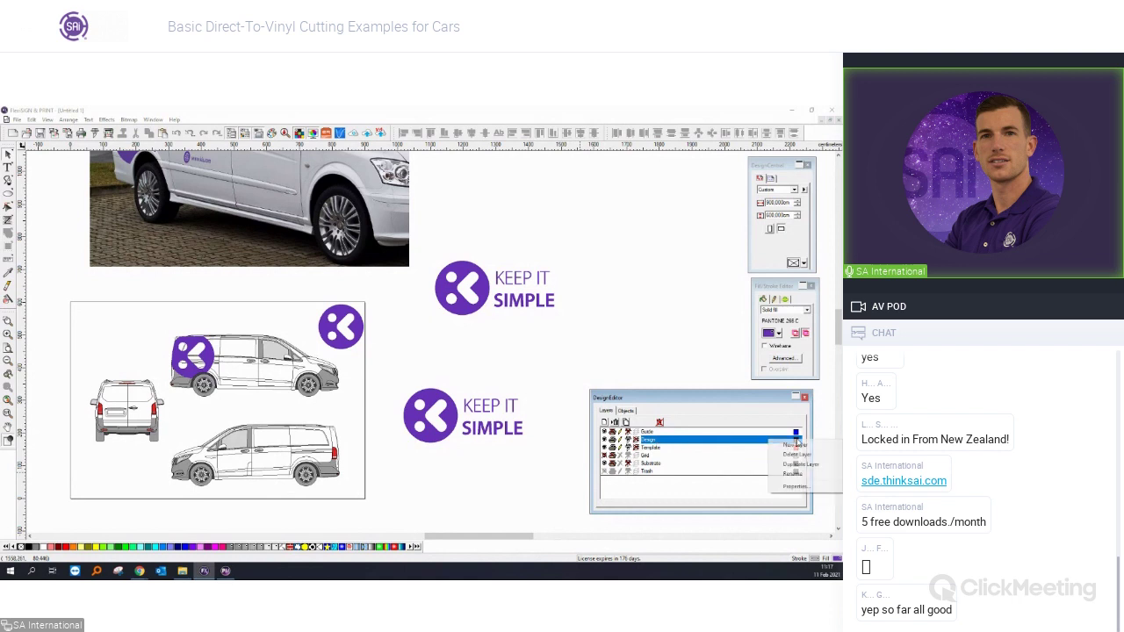
{"action": "left_click", "coordinate": [795, 488]}
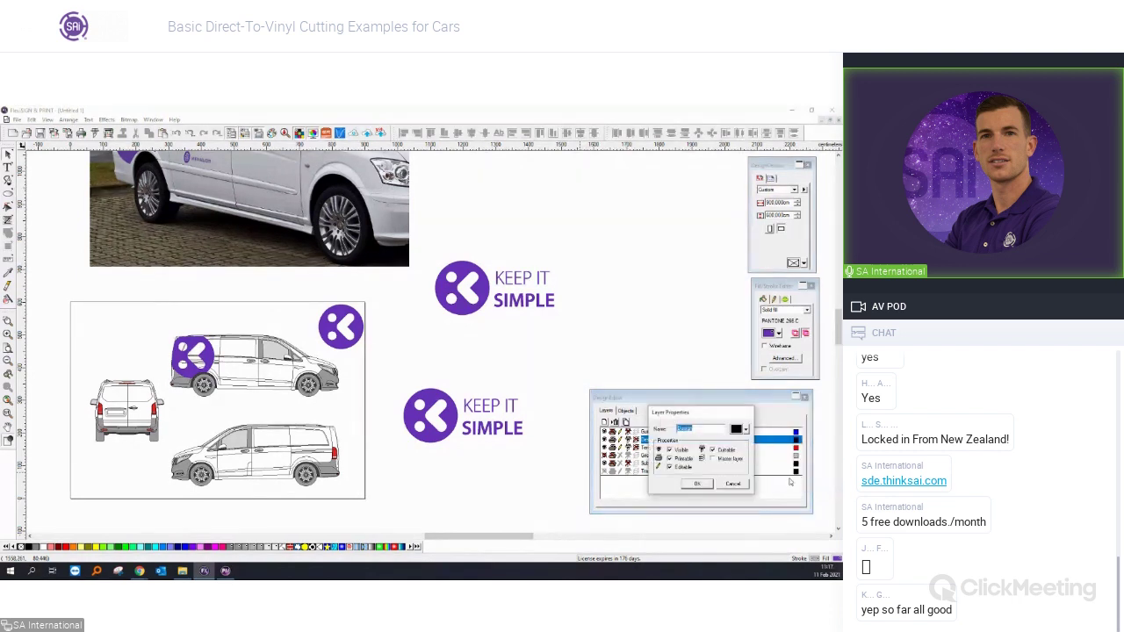
{"action": "left_click", "coordinate": [748, 432]}
{"action": "left_click", "coordinate": [699, 522]}
{"action": "left_click", "coordinate": [695, 490]}
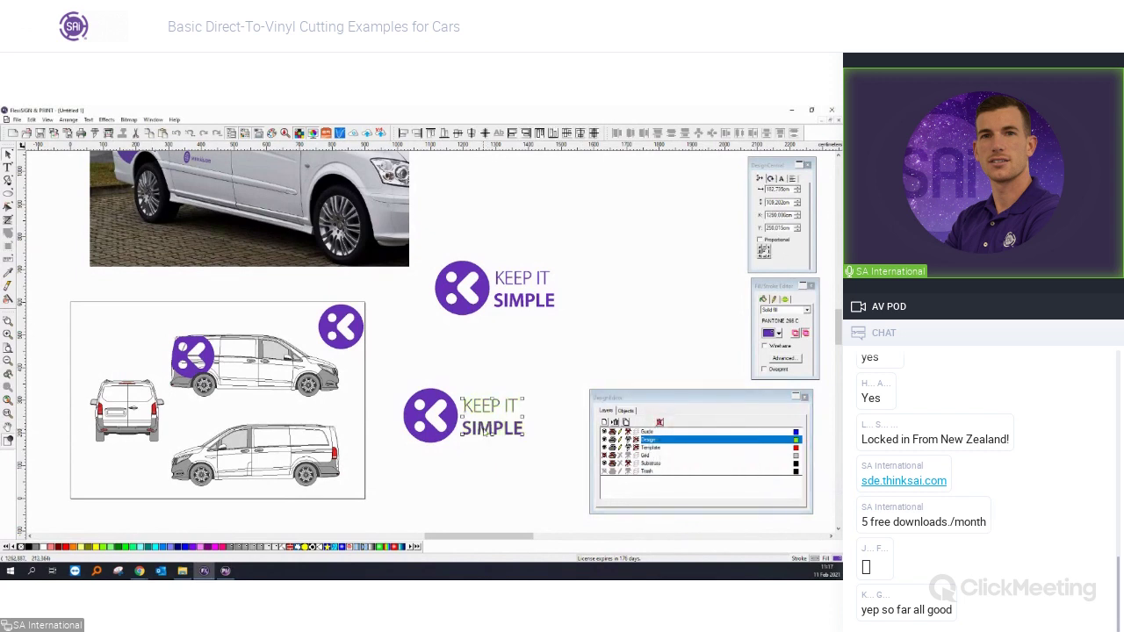
{"action": "left_click", "coordinate": [447, 423]}
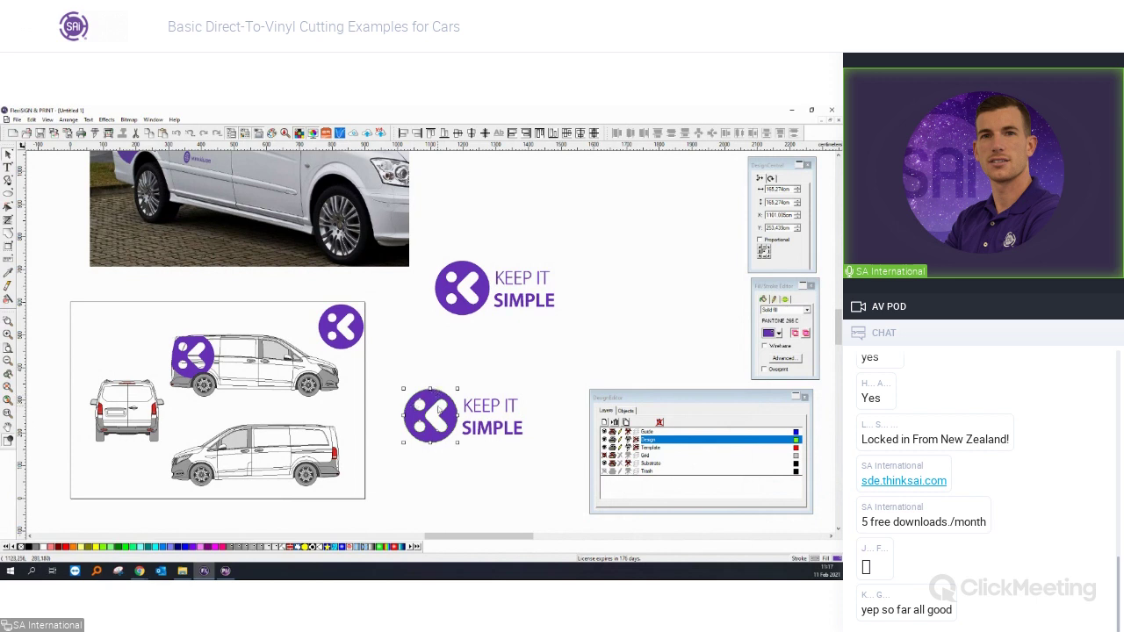
{"action": "left_click", "coordinate": [647, 449]}
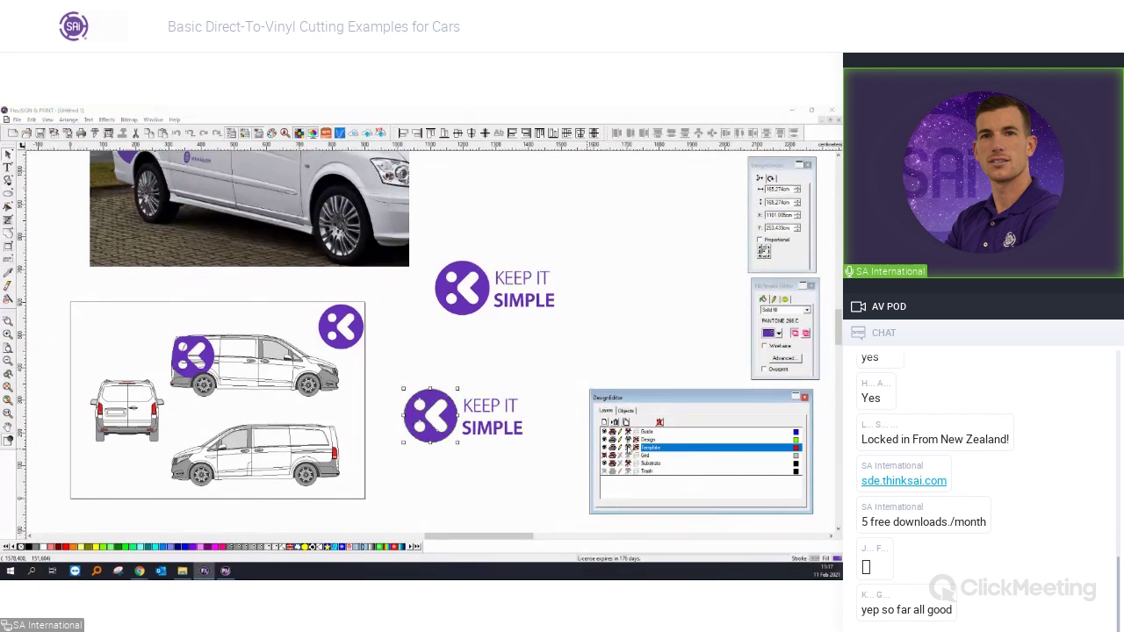
{"action": "left_click", "coordinate": [235, 422]}
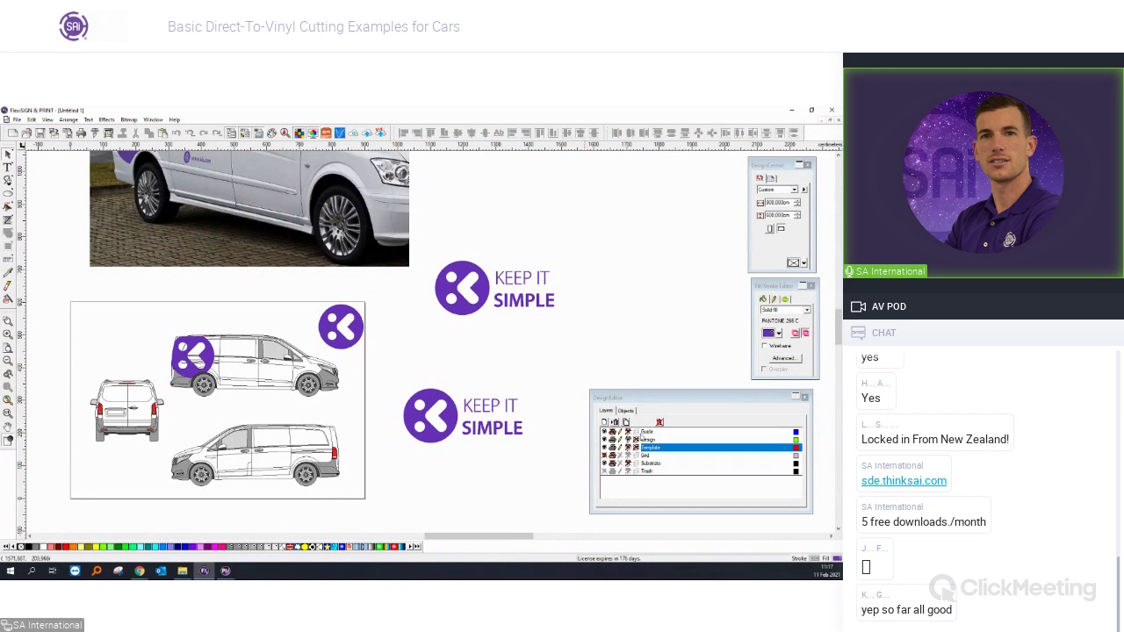
{"action": "left_click", "coordinate": [648, 440]}
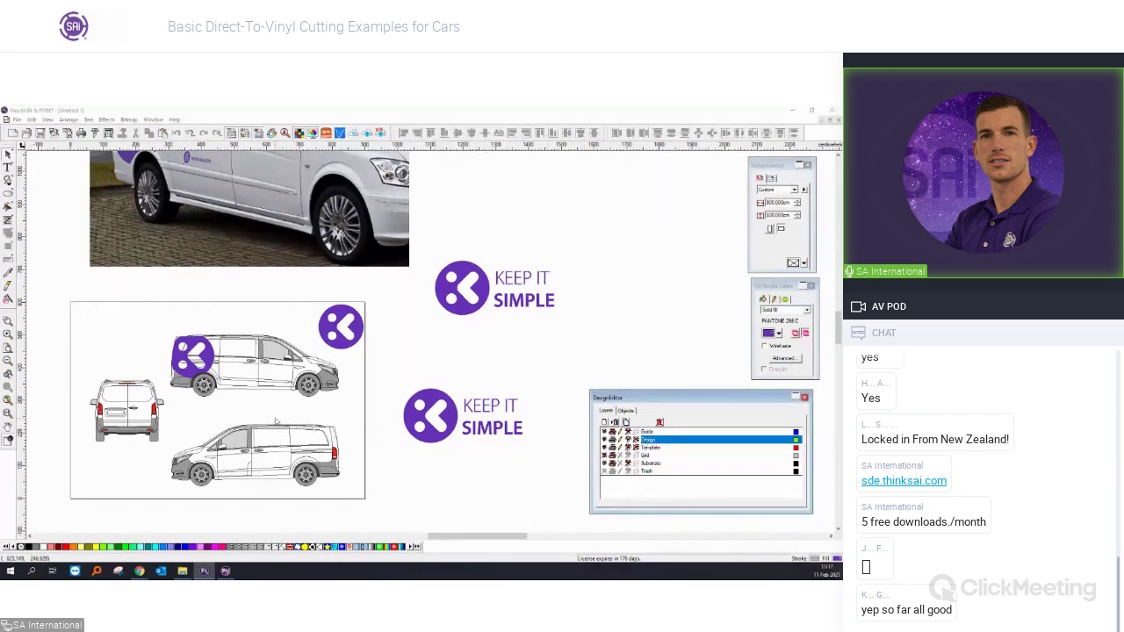
{"action": "scroll", "coordinate": [255, 405], "scroll_direction": "up", "scroll_amount": 3}
{"action": "scroll", "coordinate": [197, 379], "scroll_direction": "up", "scroll_amount": 1}
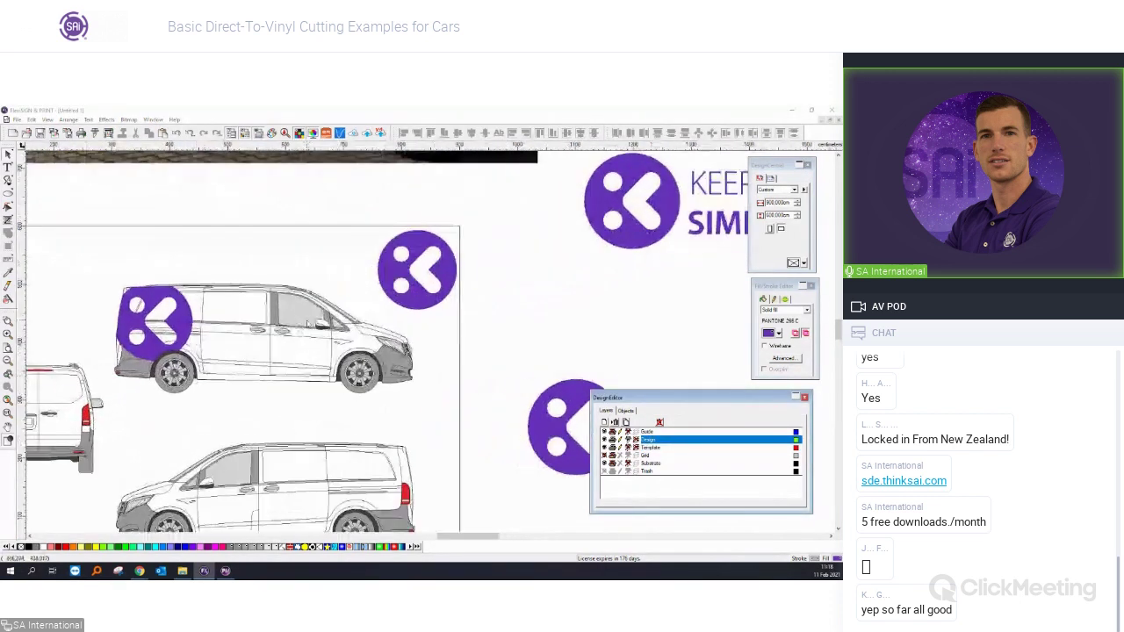
{"action": "scroll", "coordinate": [386, 299], "scroll_direction": "down", "scroll_amount": 1}
{"action": "left_click", "coordinate": [395, 295]}
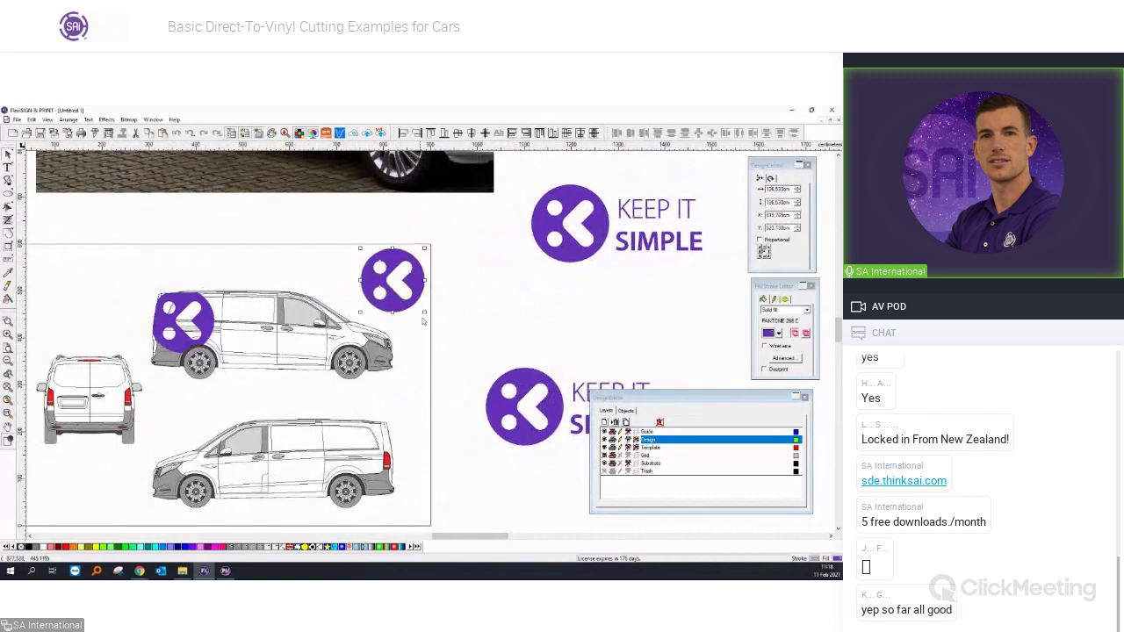
{"action": "left_click", "coordinate": [423, 321]}
{"action": "scroll", "coordinate": [421, 320], "scroll_direction": "down", "scroll_amount": 1}
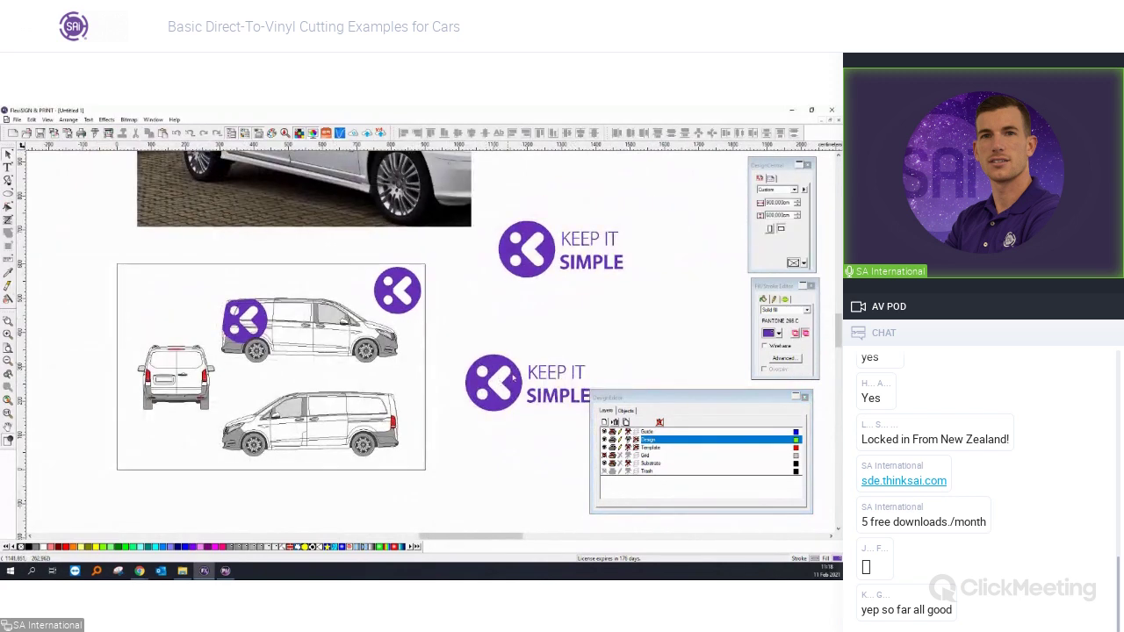
{"action": "left_click", "coordinate": [573, 266]}
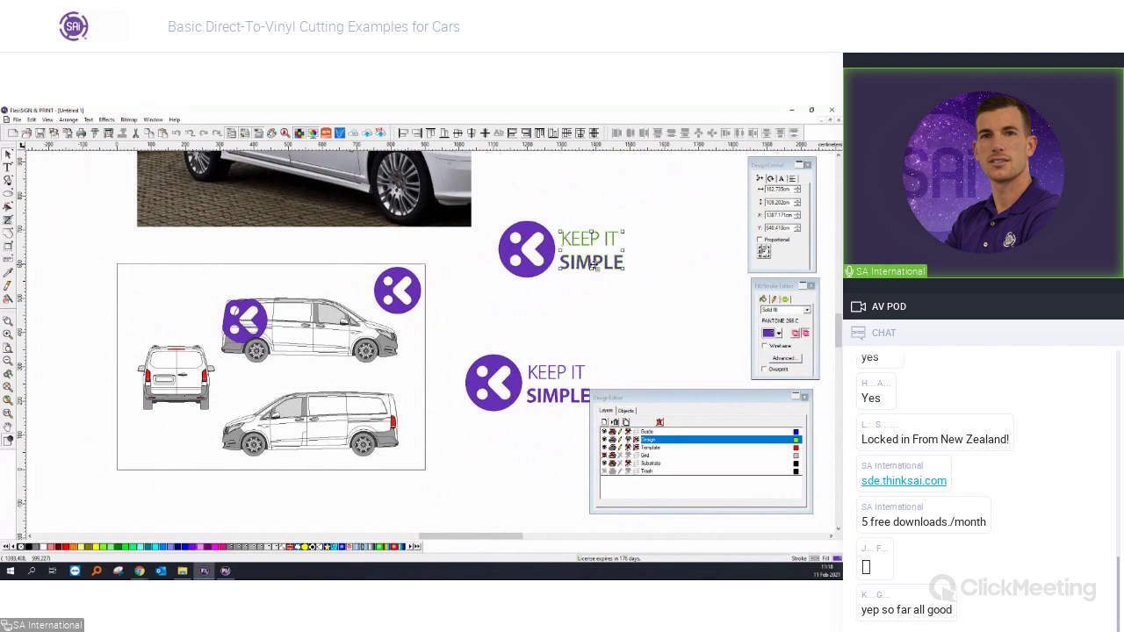
Move the KEEP IT SIMPLE text onto the van side and scale it down.
{"action": "left_click_drag", "start_coordinate": [592, 263], "coordinate": [366, 536]}
{"action": "scroll", "coordinate": [338, 330], "scroll_direction": "up", "scroll_amount": 3}
{"action": "scroll", "coordinate": [412, 343], "scroll_direction": "down", "scroll_amount": 4}
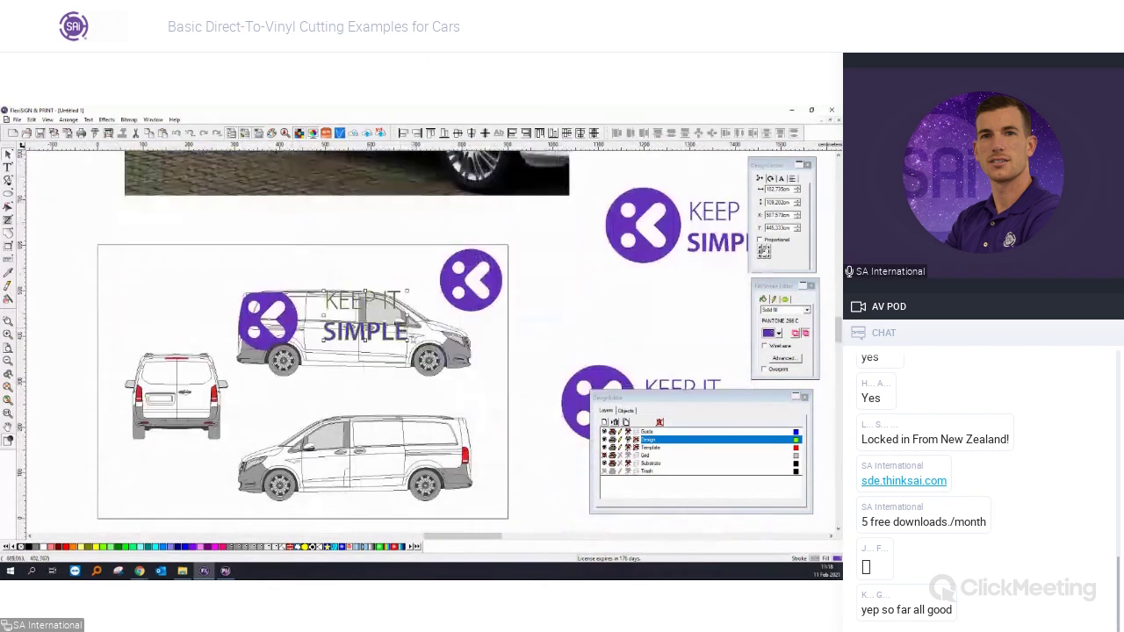
{"action": "left_click_drag", "start_coordinate": [411, 345], "coordinate": [326, 317]}
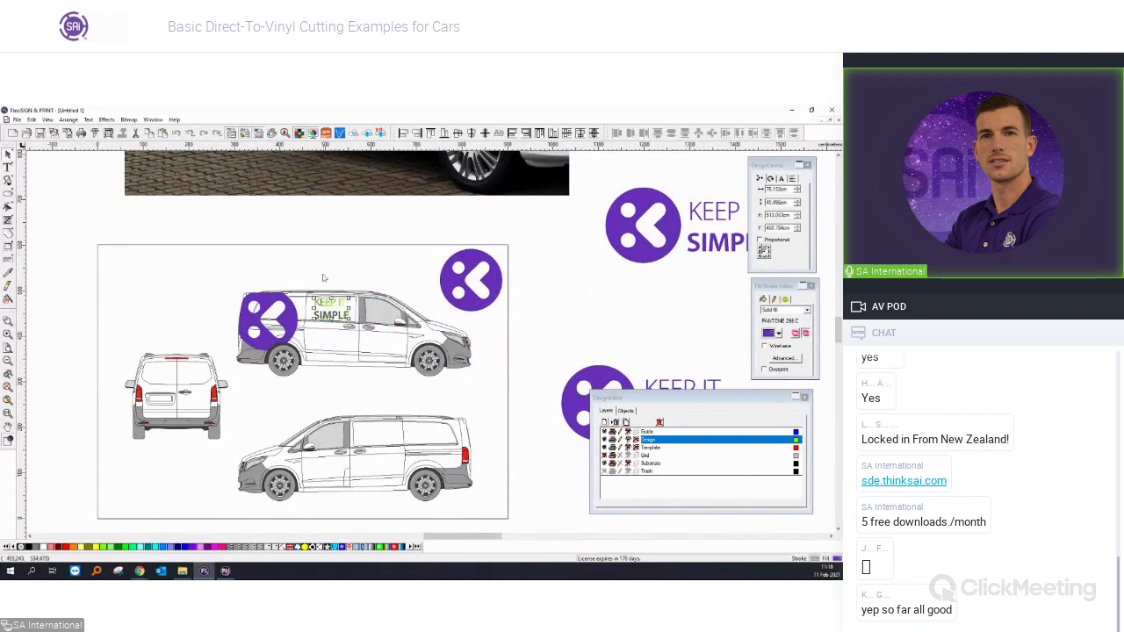
{"action": "scroll", "coordinate": [322, 278], "scroll_direction": "up", "scroll_amount": 2}
{"action": "left_click", "coordinate": [302, 260]}
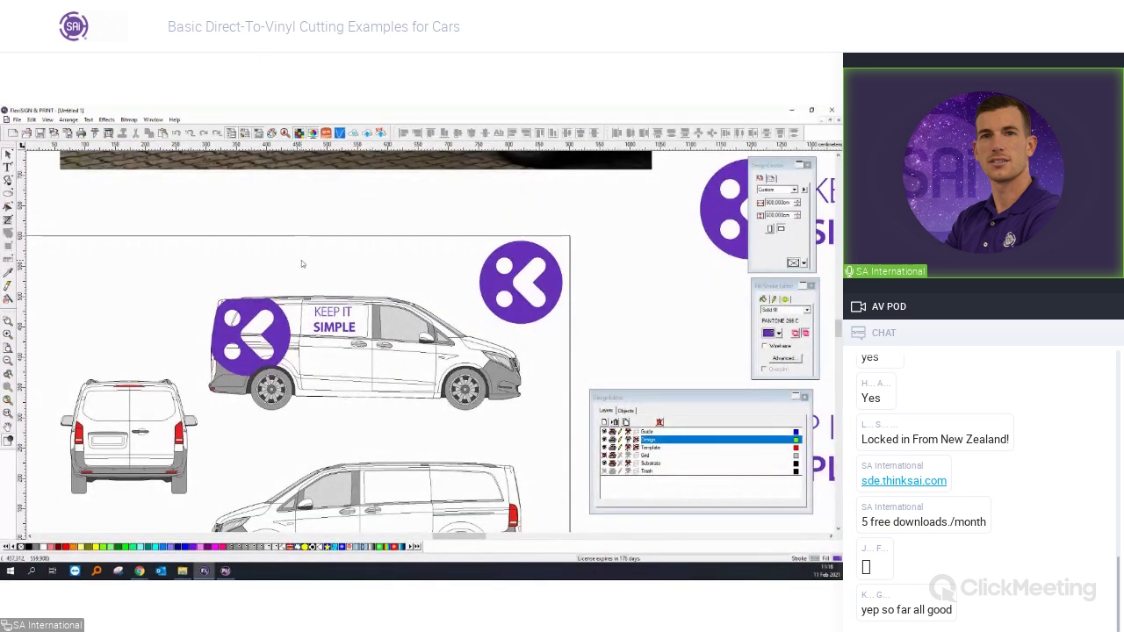
{"action": "scroll", "coordinate": [301, 260], "scroll_direction": "up", "scroll_amount": 1}
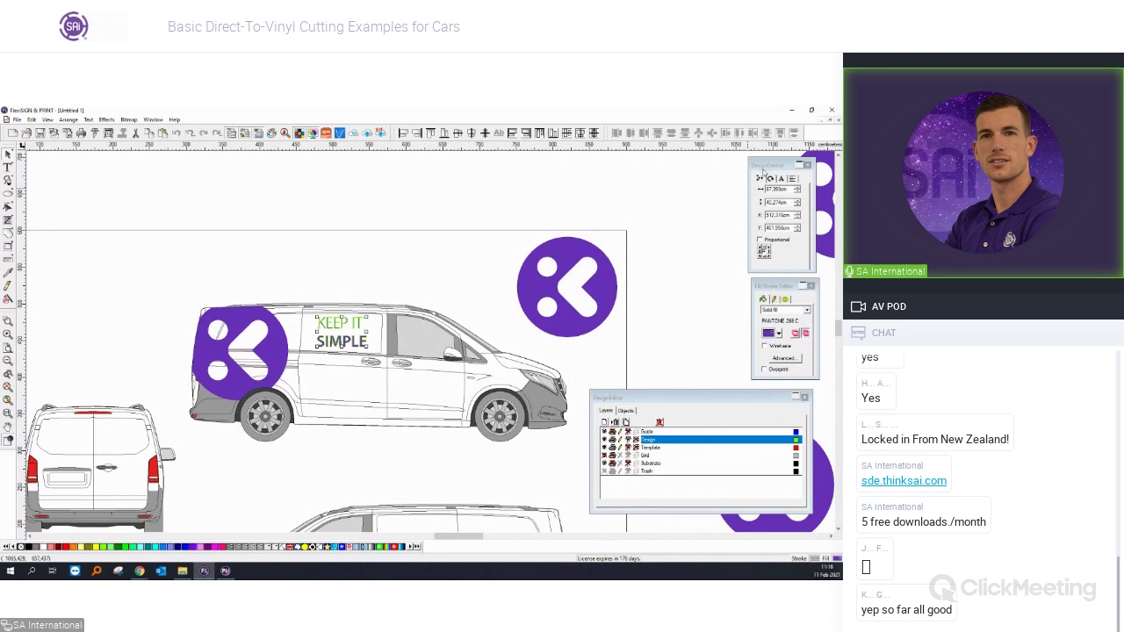
Check the KEEP IT SIMPLE text's width value in Design Central.
{"action": "left_click", "coordinate": [360, 285]}
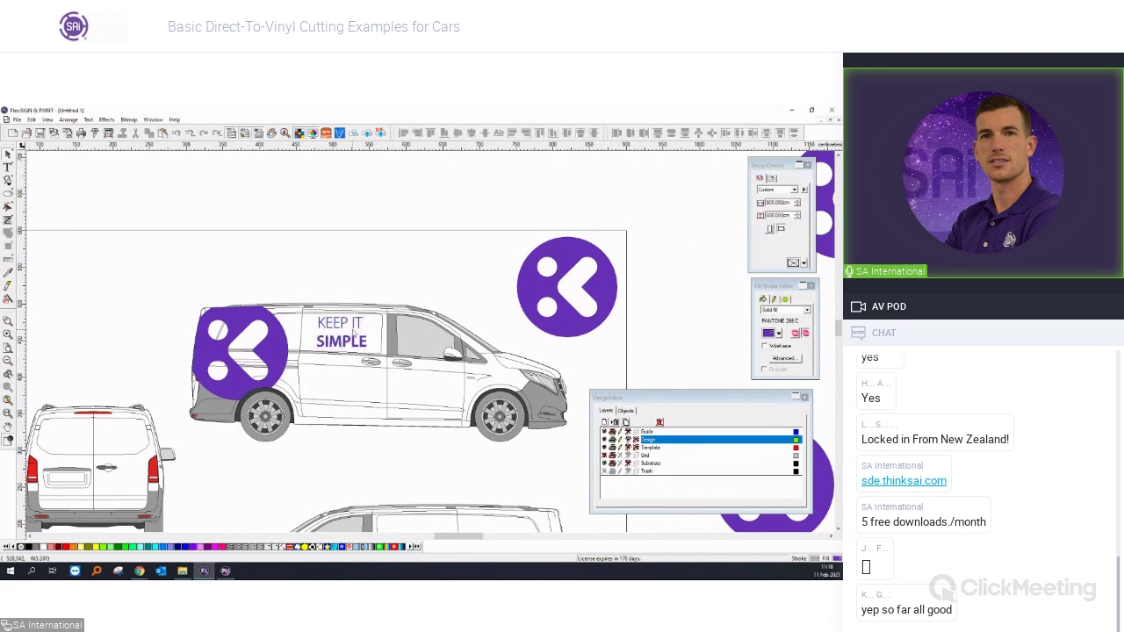
{"action": "left_click", "coordinate": [354, 328]}
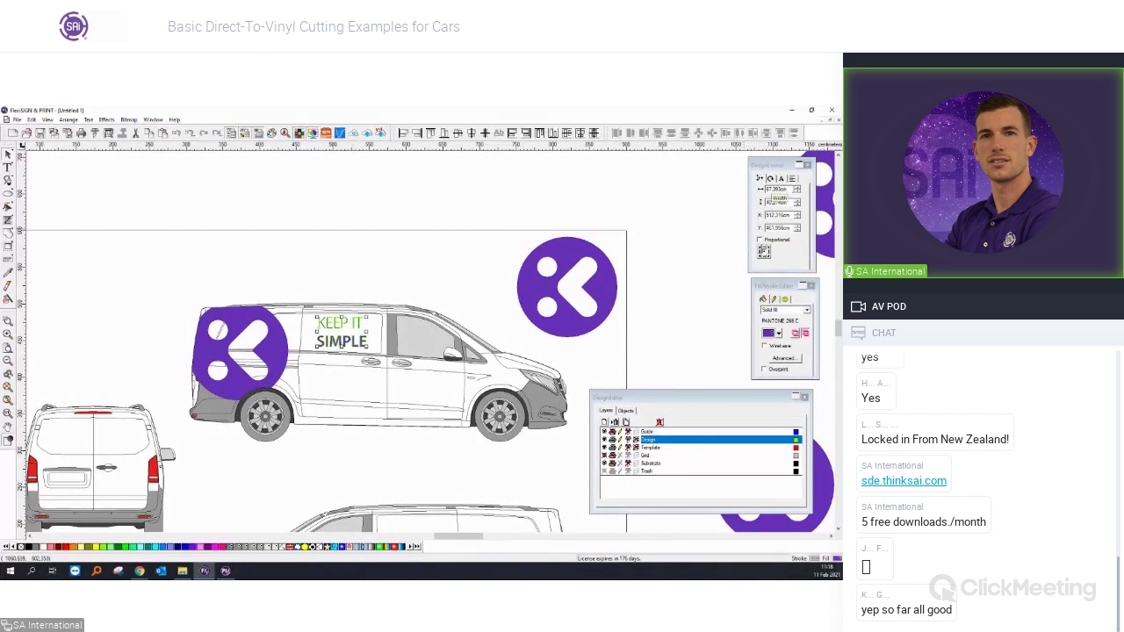
{"action": "double_click", "coordinate": [777, 189]}
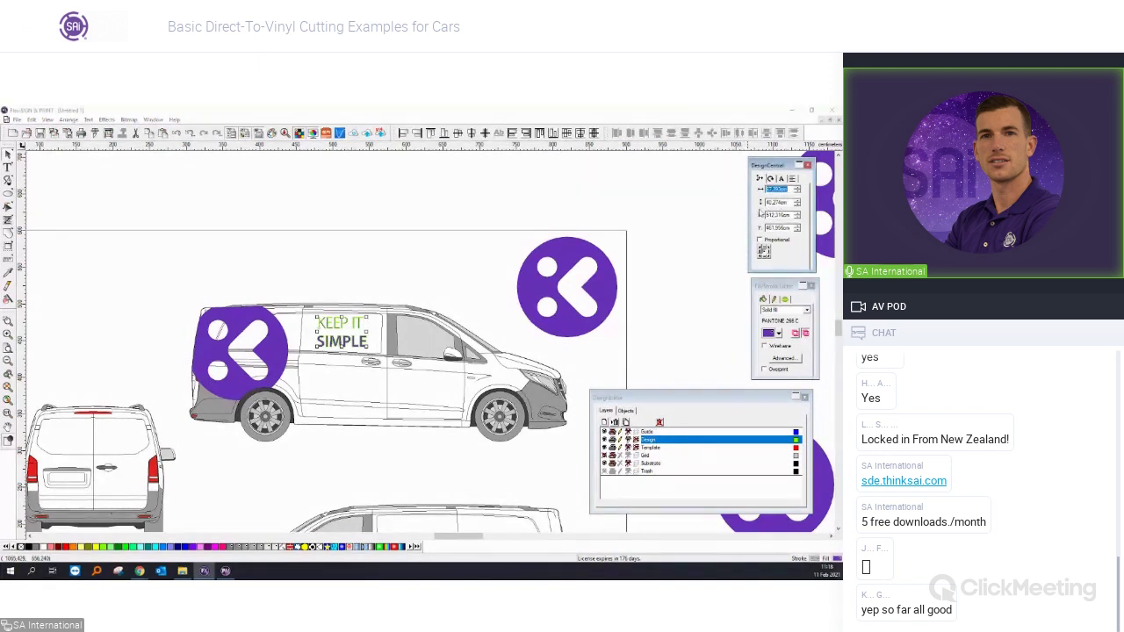
{"action": "left_click", "coordinate": [373, 271]}
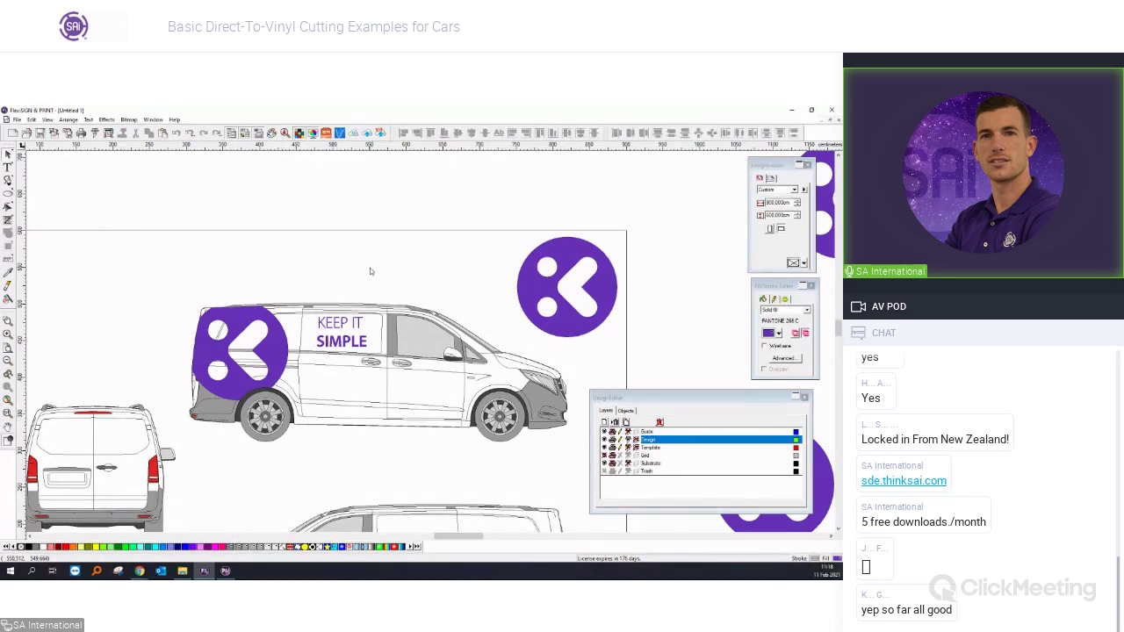
{"action": "scroll", "coordinate": [368, 268], "scroll_direction": "down", "scroll_amount": 3}
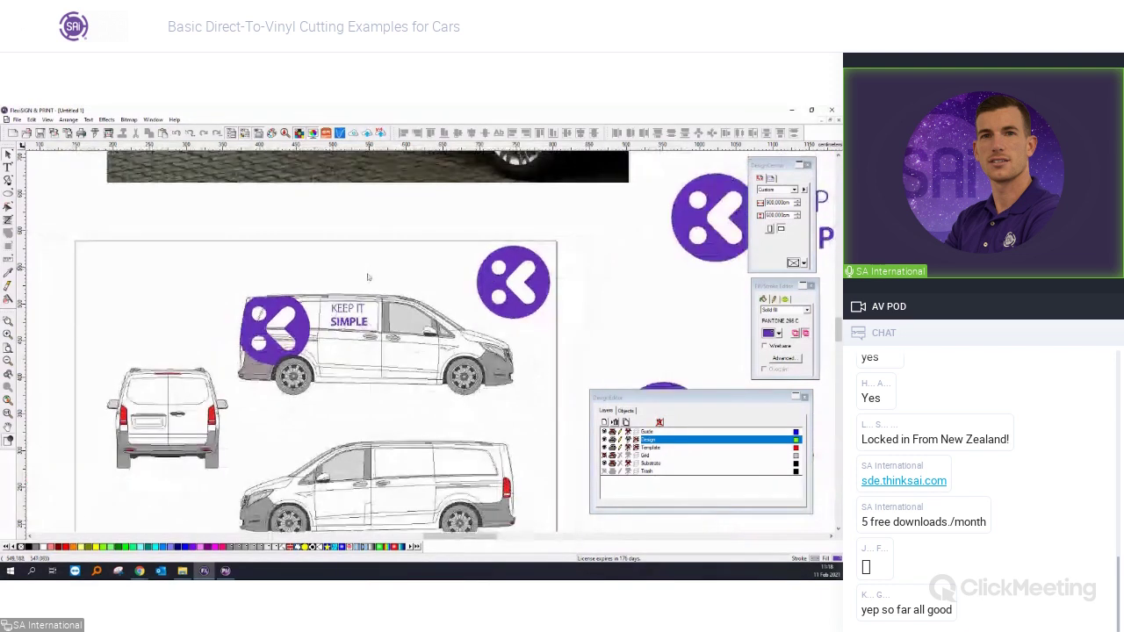
Import the phone image and place it left of the van photo, ready for autotracing.
{"action": "scroll", "coordinate": [329, 232], "scroll_direction": "up", "scroll_amount": 6}
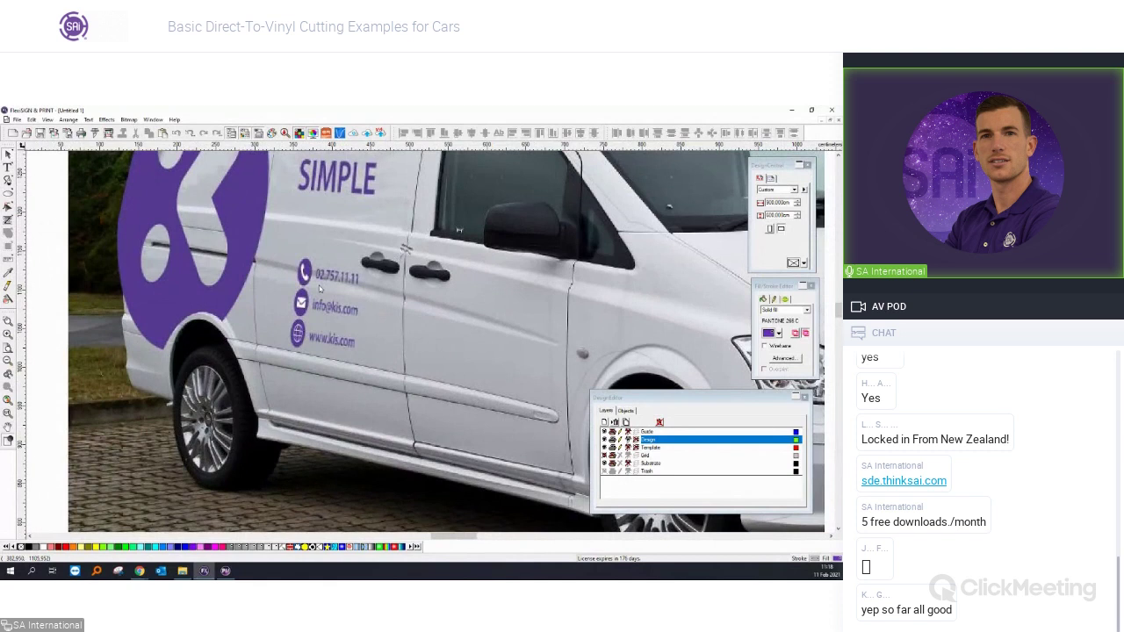
{"action": "scroll", "coordinate": [310, 332], "scroll_direction": "down", "scroll_amount": 3}
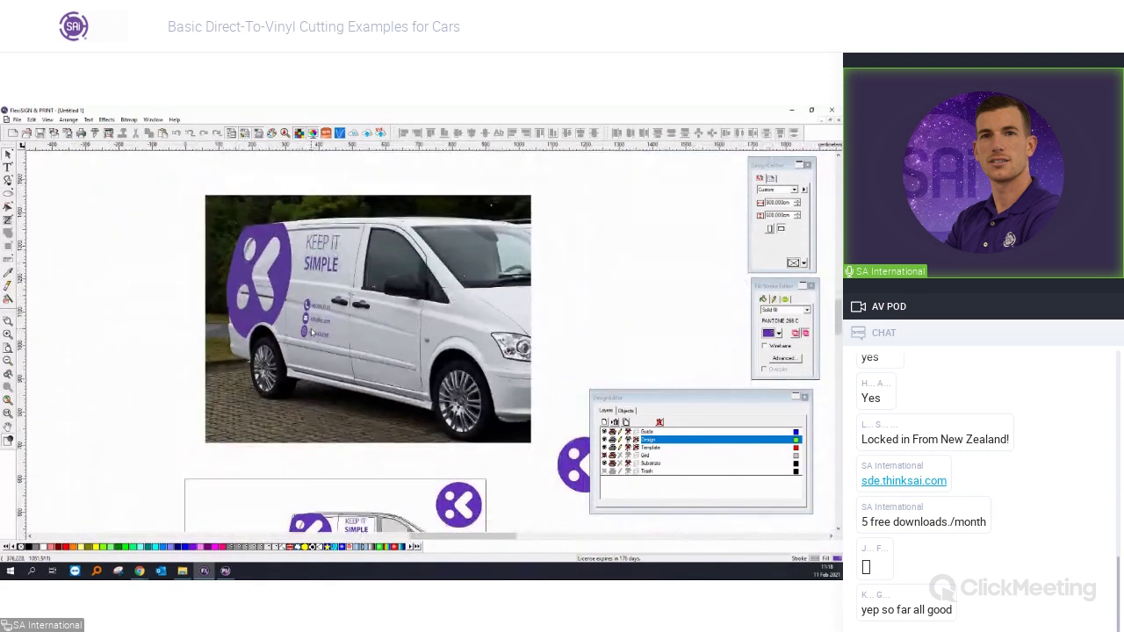
{"action": "scroll", "coordinate": [310, 332], "scroll_direction": "down", "scroll_amount": 2}
{"action": "left_click", "coordinate": [17, 120]}
{"action": "left_click", "coordinate": [46, 207]}
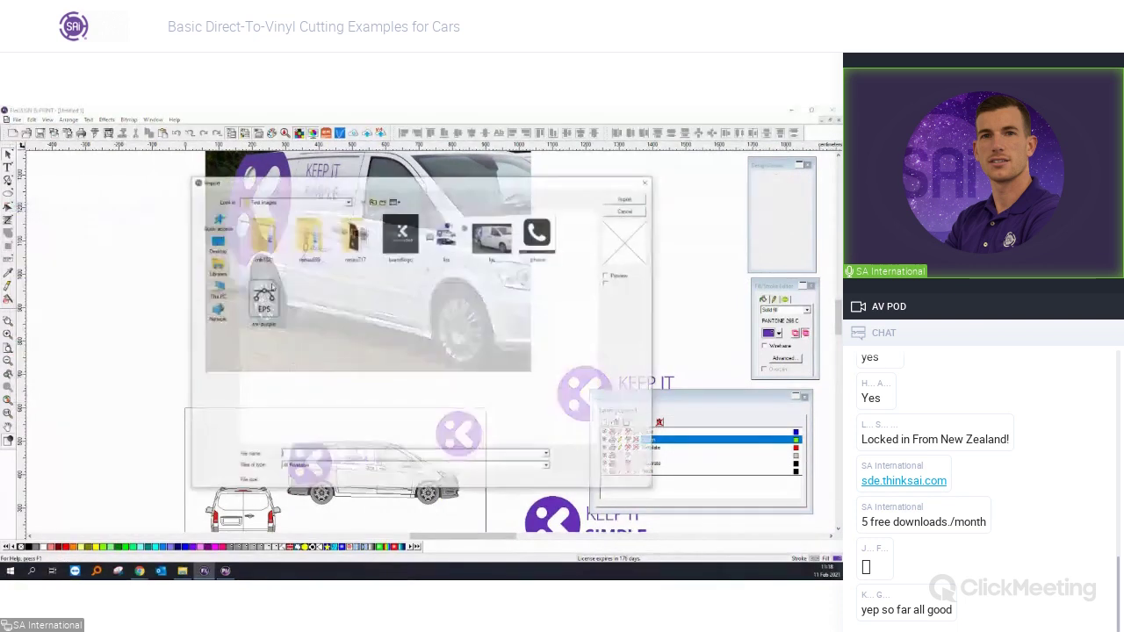
{"action": "left_click", "coordinate": [535, 246]}
{"action": "double_click", "coordinate": [535, 248]}
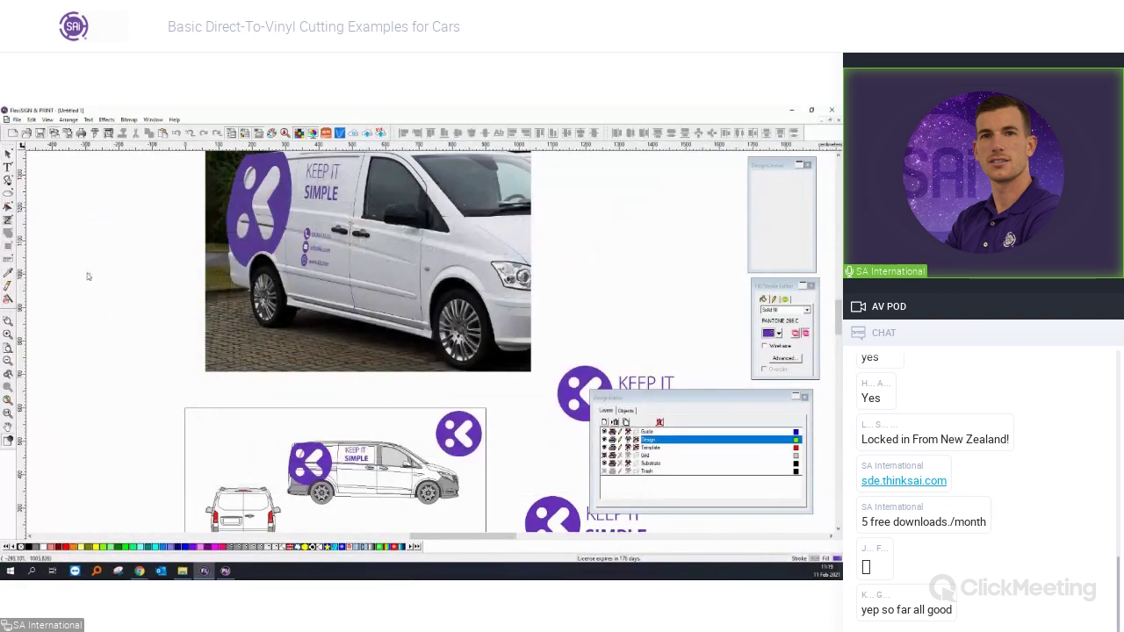
{"action": "left_click_drag", "start_coordinate": [87, 273], "coordinate": [155, 367]}
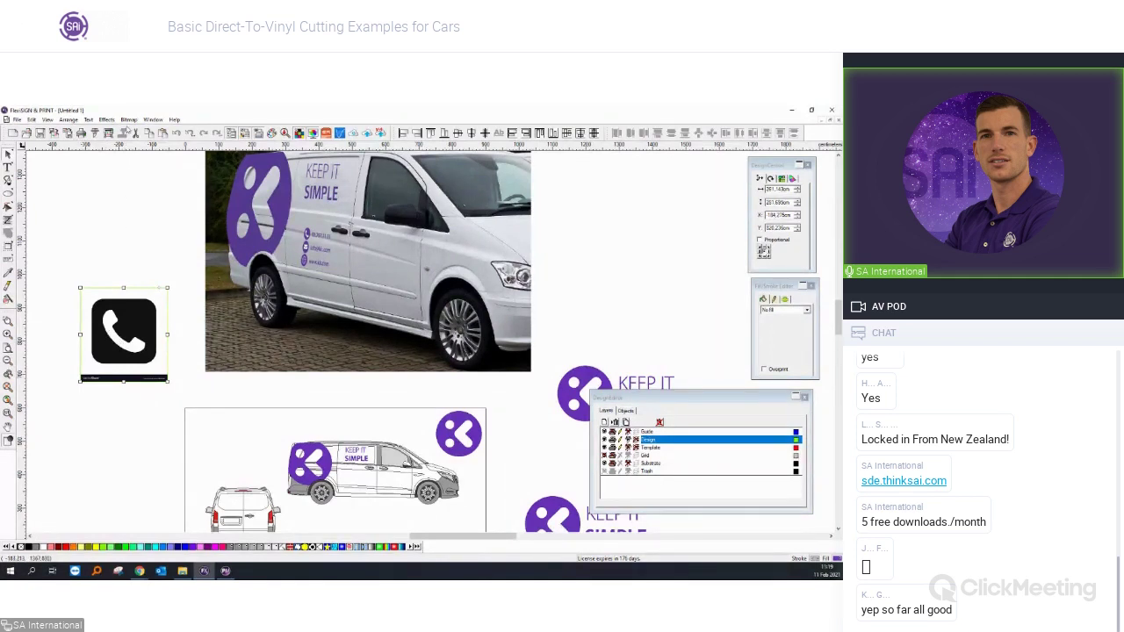
{"action": "left_click", "coordinate": [130, 119]}
{"action": "mouse_move", "coordinate": [141, 197]}
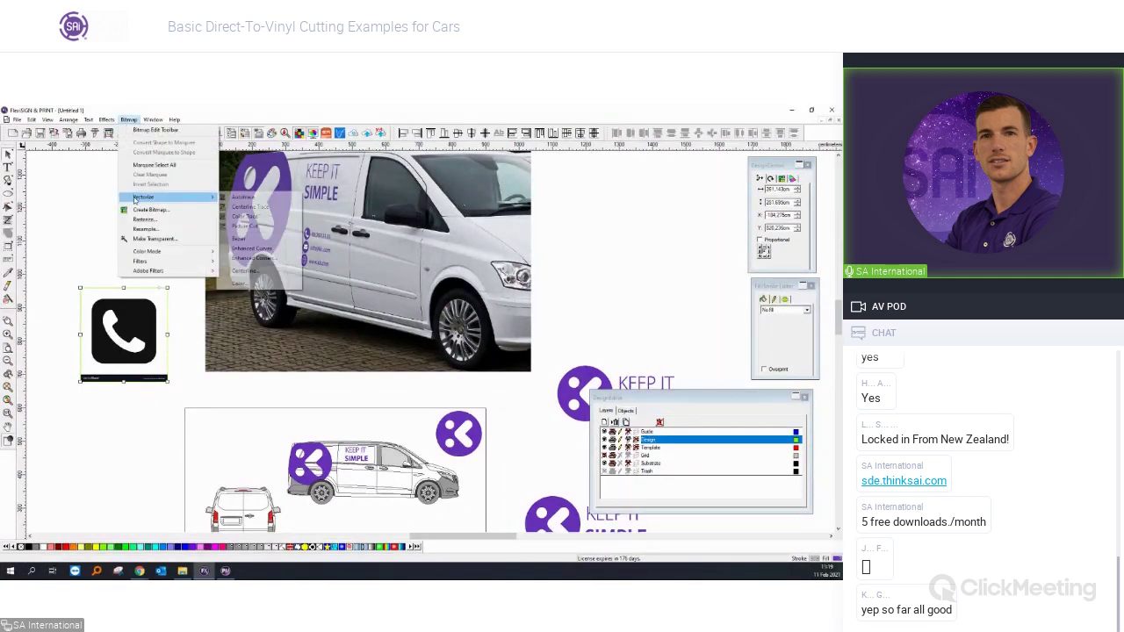
Autotrace the phone bitmap, delete the original, and reposition and shrink the traced phone.
{"action": "left_click", "coordinate": [244, 200]}
{"action": "left_click_drag", "start_coordinate": [67, 291], "coordinate": [168, 369]}
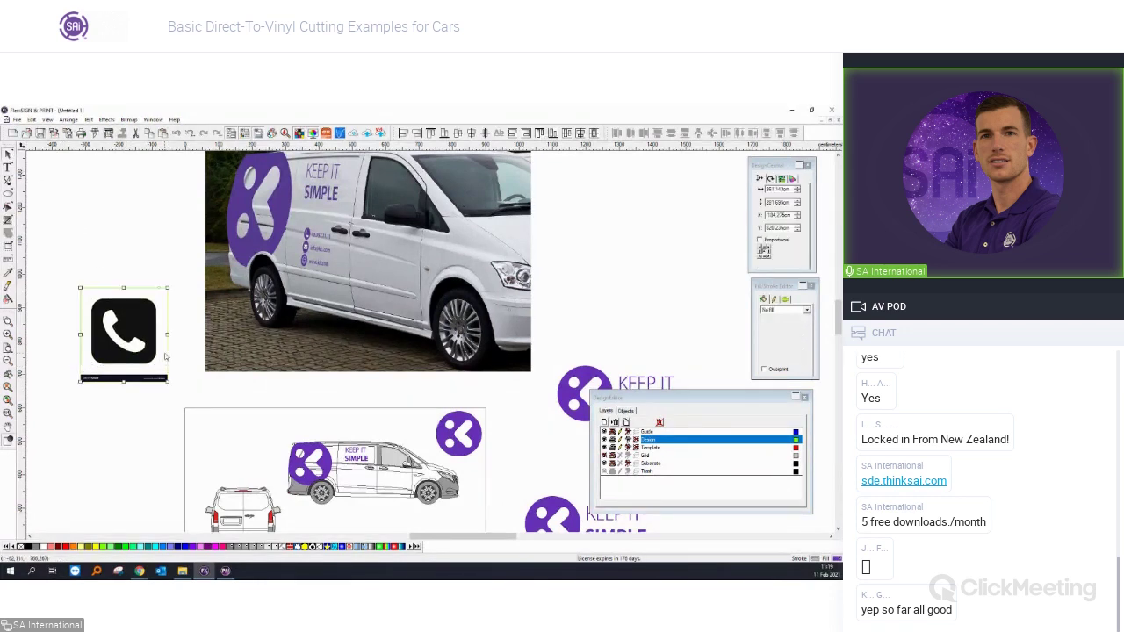
{"action": "key", "text": "Delete"}
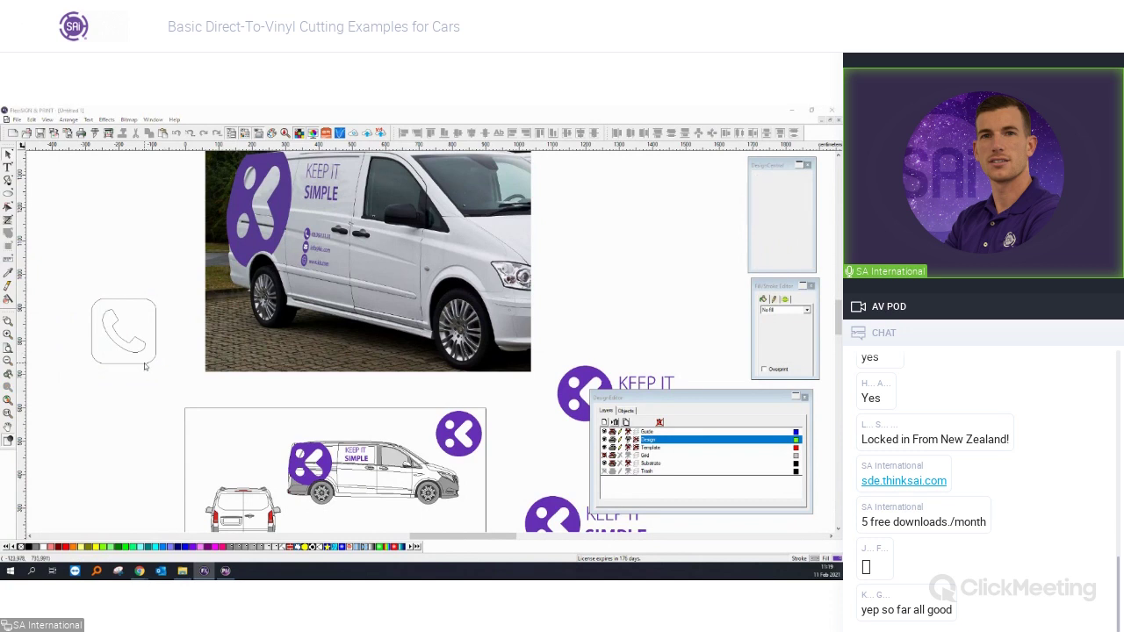
{"action": "left_click", "coordinate": [144, 363]}
{"action": "left_click_drag", "start_coordinate": [88, 300], "coordinate": [88, 300]}
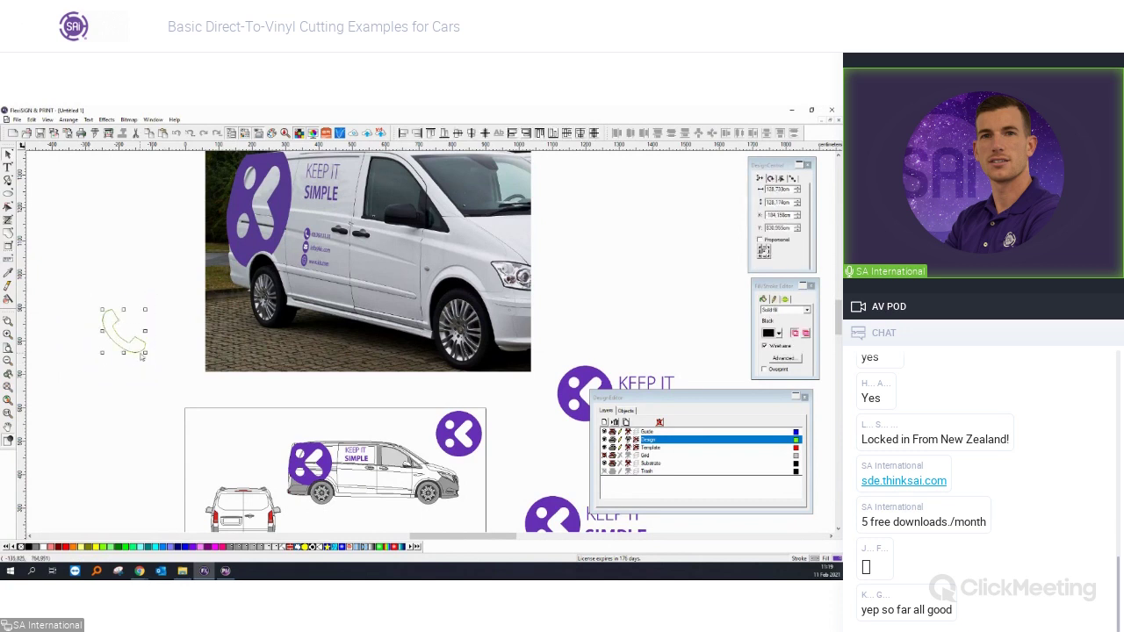
{"action": "left_click_drag", "start_coordinate": [138, 352], "coordinate": [167, 418]}
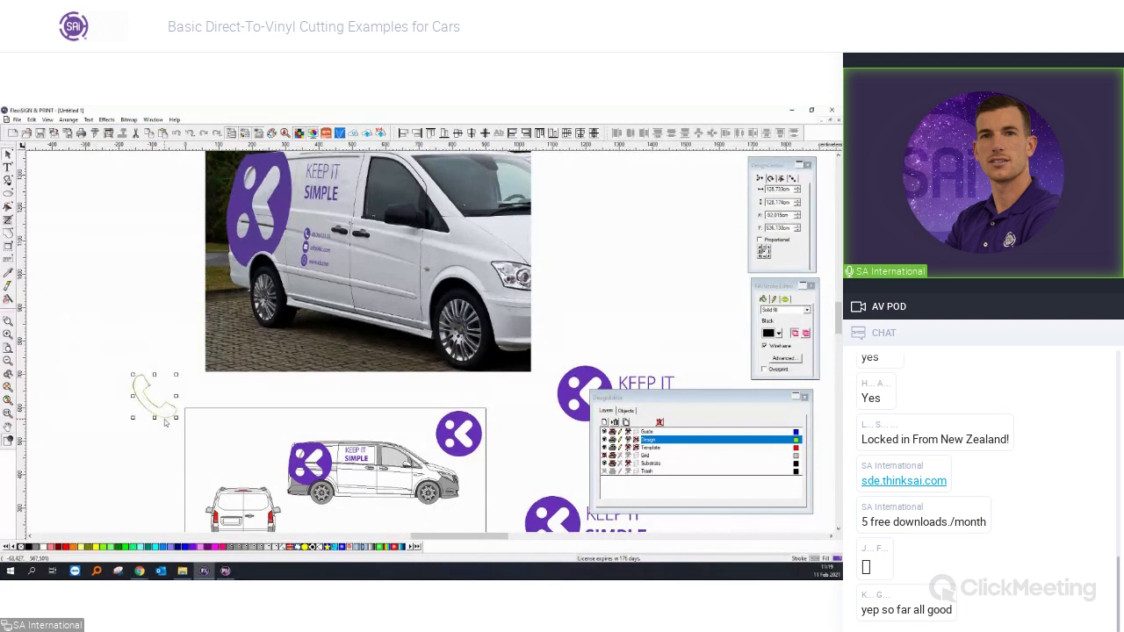
{"action": "scroll", "coordinate": [167, 418], "scroll_direction": "up", "scroll_amount": 3}
{"action": "scroll", "coordinate": [172, 418], "scroll_direction": "down", "scroll_amount": 2}
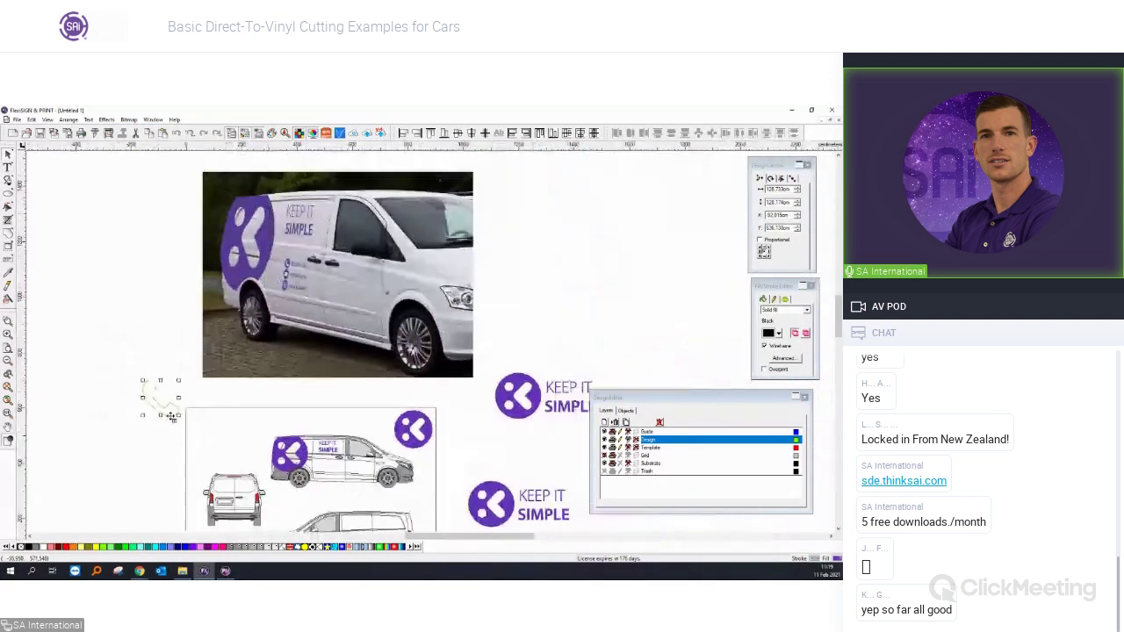
{"action": "left_click_drag", "start_coordinate": [176, 415], "coordinate": [174, 411]}
Draw a circle and centre the traced phone inside it.
{"action": "left_click", "coordinate": [770, 347]}
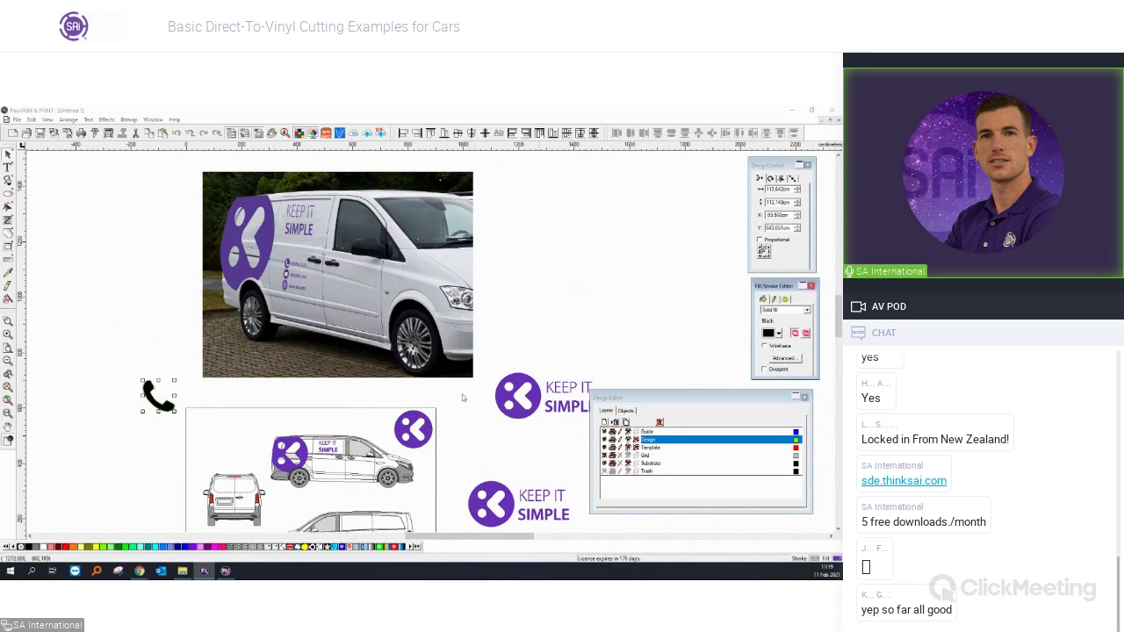
{"action": "scroll", "coordinate": [244, 422], "scroll_direction": "up", "scroll_amount": 1}
{"action": "left_click_drag", "start_coordinate": [125, 307], "coordinate": [176, 356]}
{"action": "left_click", "coordinate": [8, 154]}
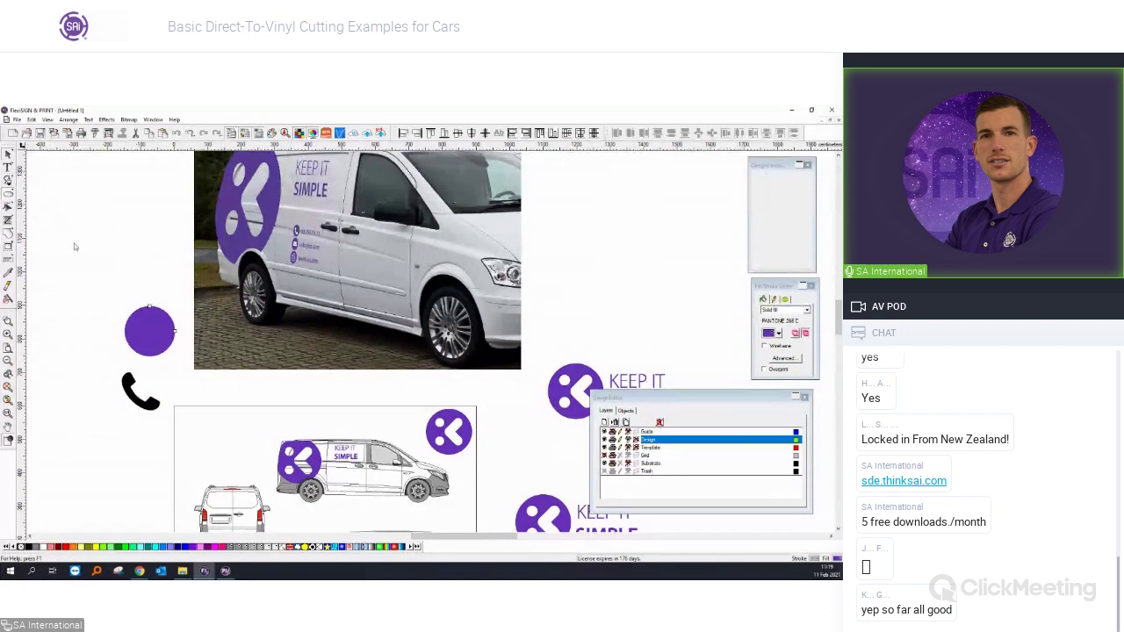
{"action": "left_click", "coordinate": [128, 378], "text": "shift"}
{"action": "key", "text": "c"}
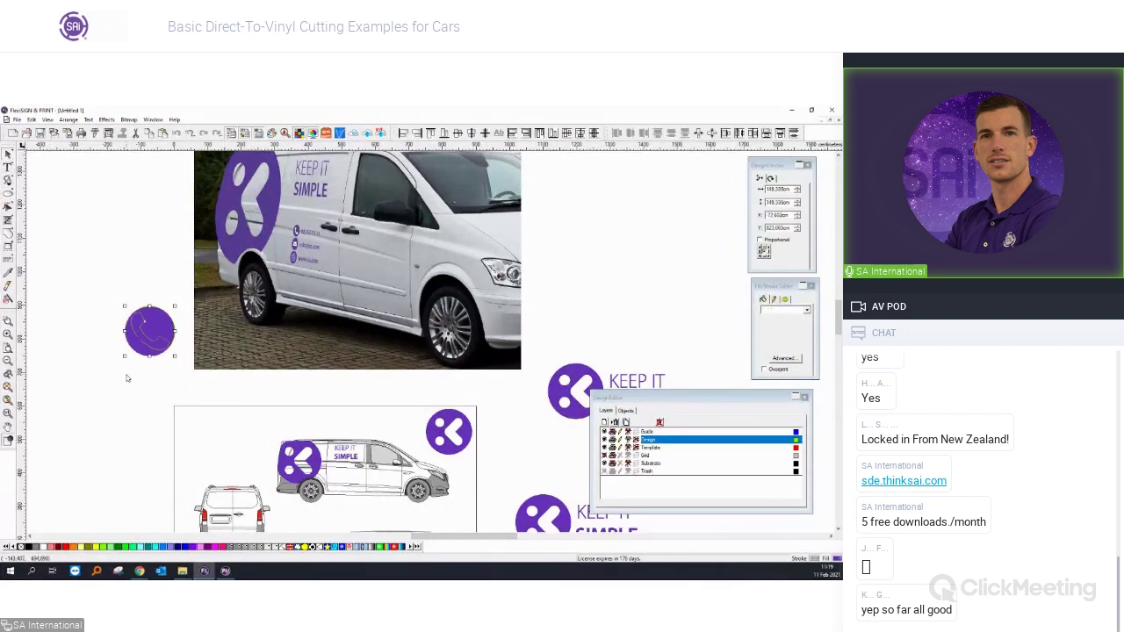
Combine circle and phone into a knocked-out badge filled with PANTONE 268 C.
{"action": "left_click", "coordinate": [126, 379]}
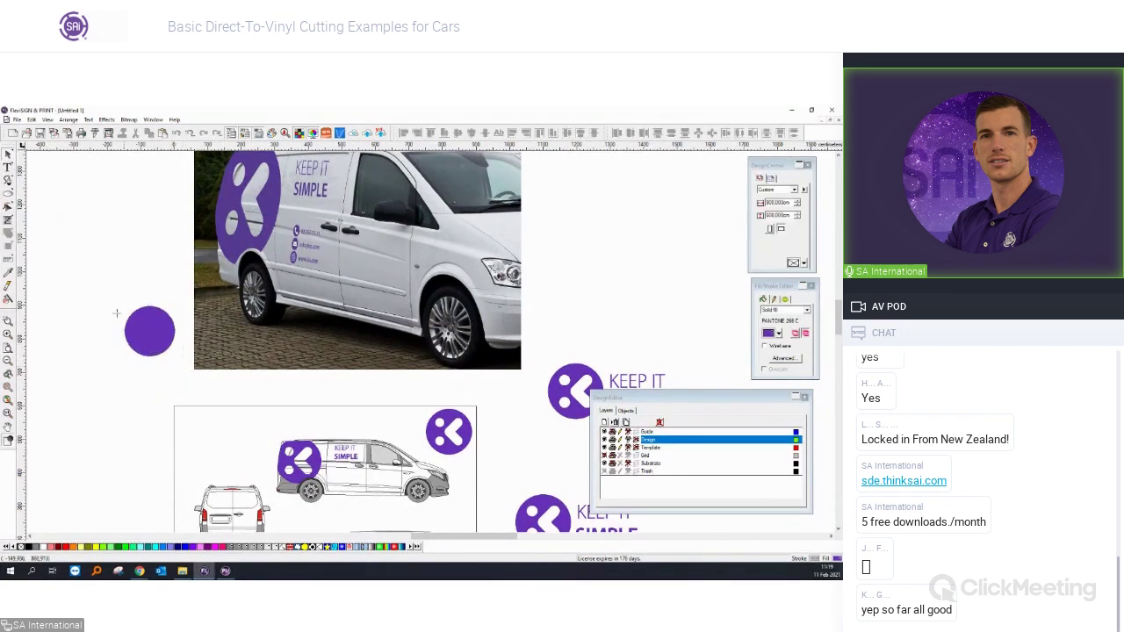
{"action": "left_click_drag", "start_coordinate": [116, 312], "coordinate": [178, 360]}
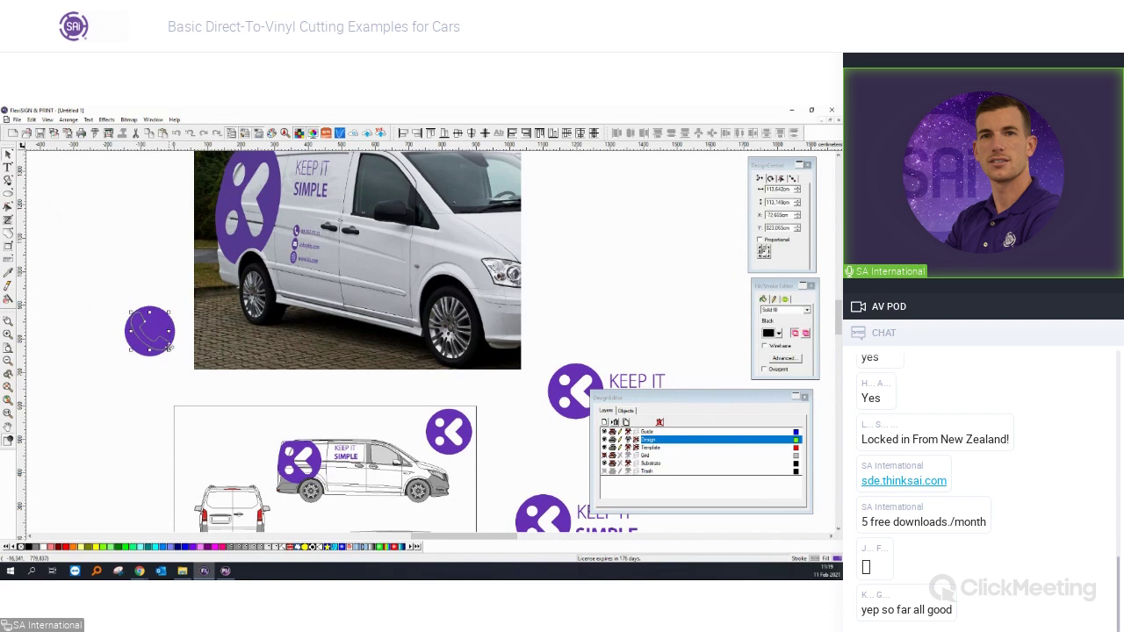
{"action": "key", "text": "ctrl+k"}
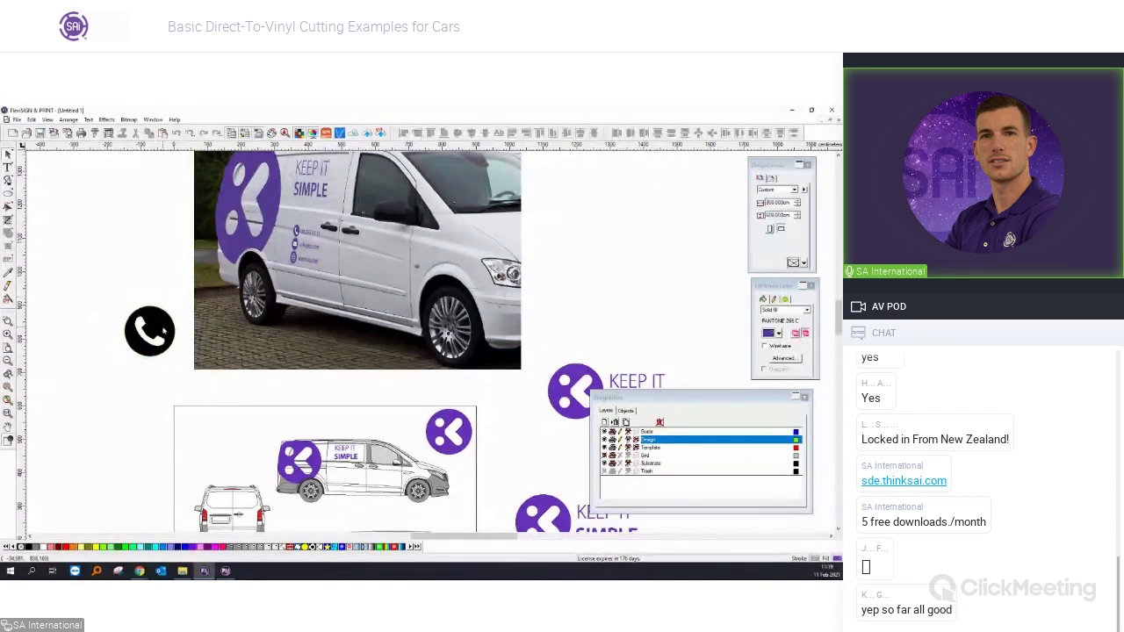
{"action": "left_click", "coordinate": [9, 273]}
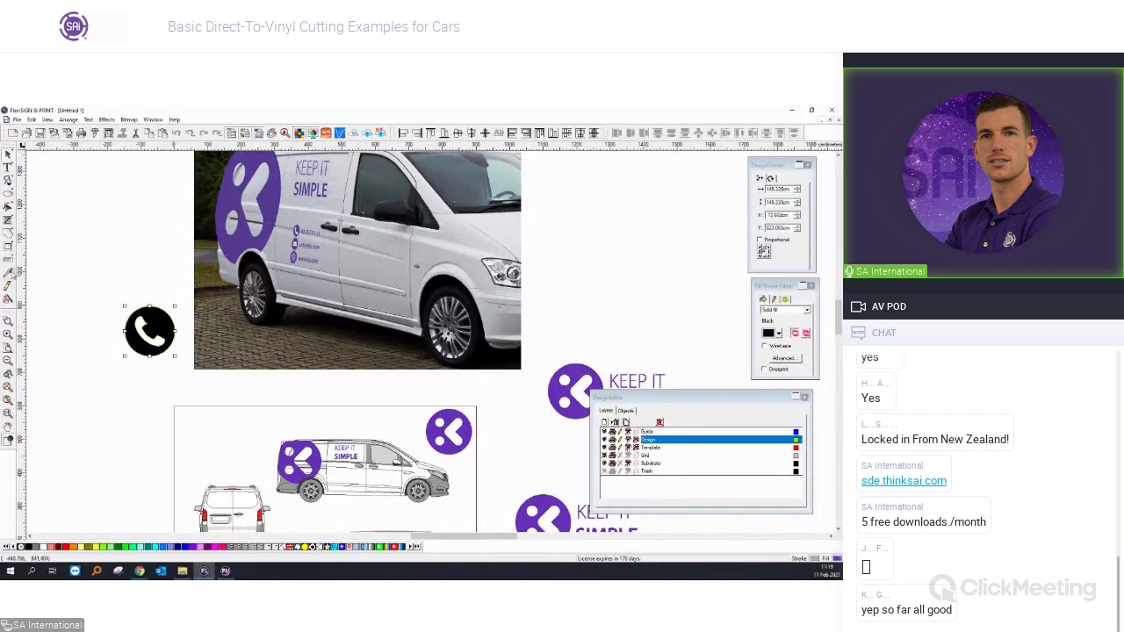
{"action": "left_click", "coordinate": [149, 331]}
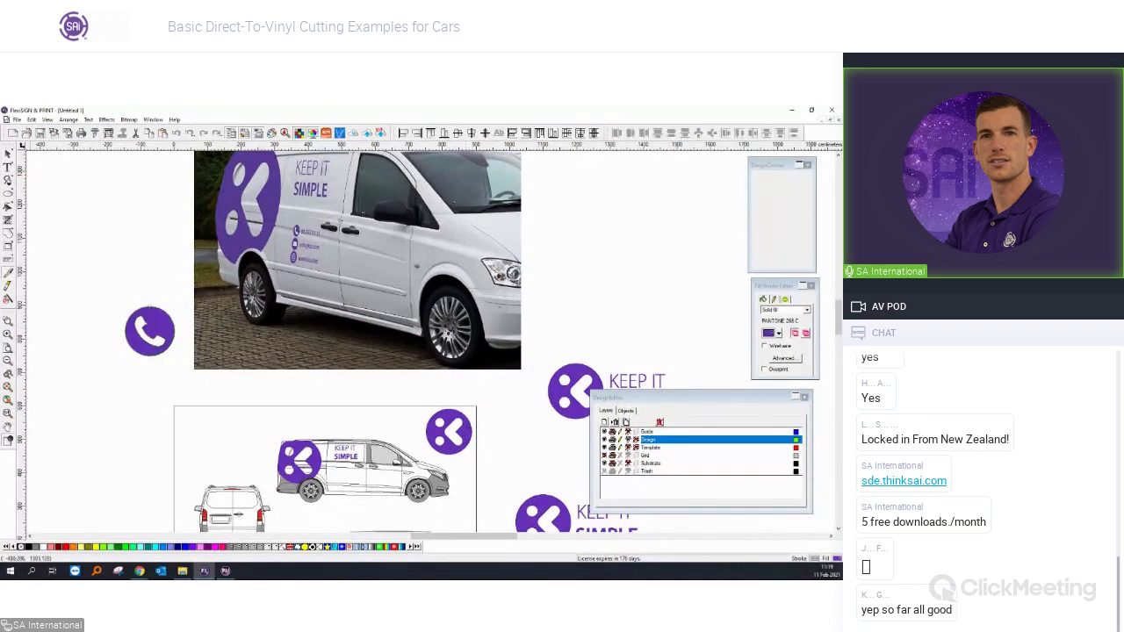
{"action": "left_click", "coordinate": [8, 155]}
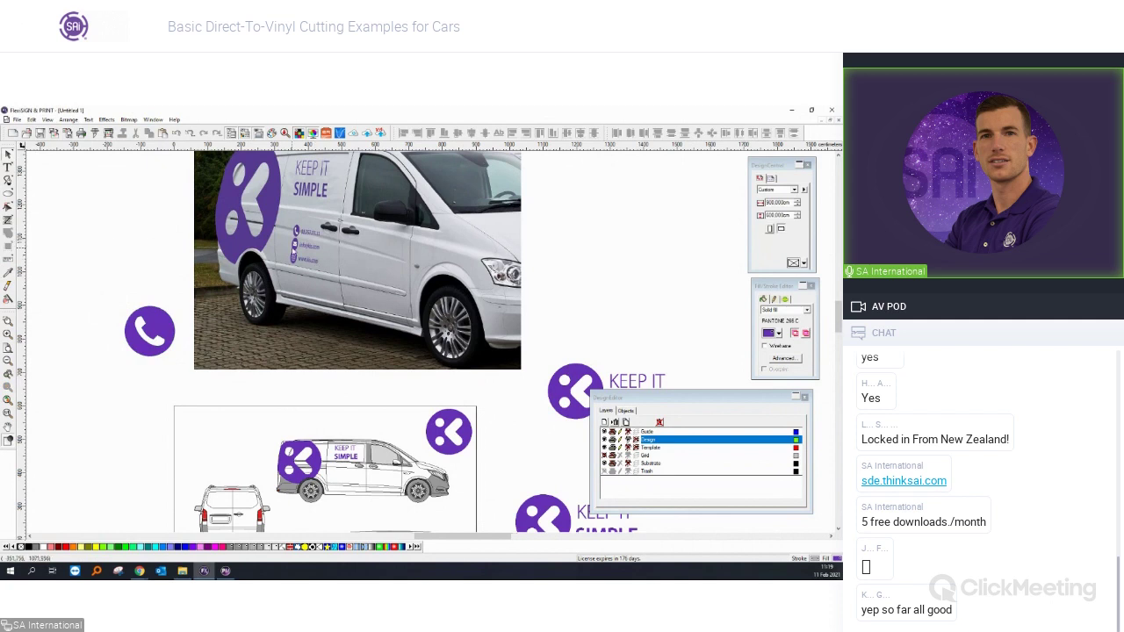
Draw a first small purple rectangle with width 70, then delete it as wrongly sized.
{"action": "scroll", "coordinate": [297, 245], "scroll_direction": "up", "scroll_amount": 1}
{"action": "scroll", "coordinate": [293, 246], "scroll_direction": "up", "scroll_amount": 1}
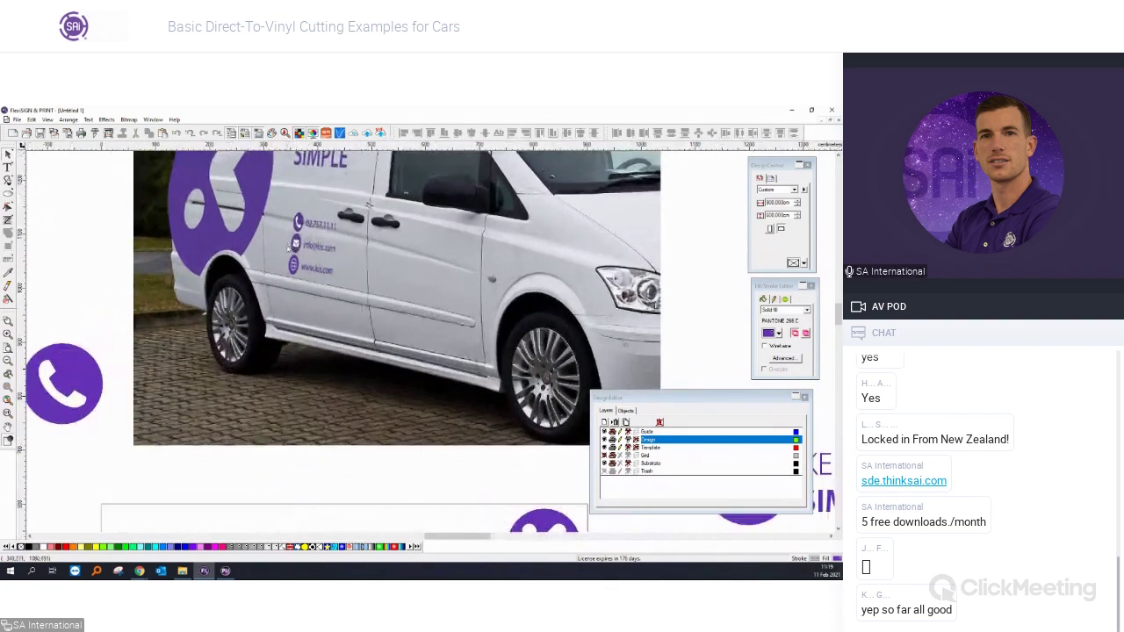
{"action": "scroll", "coordinate": [211, 308], "scroll_direction": "down", "scroll_amount": 3}
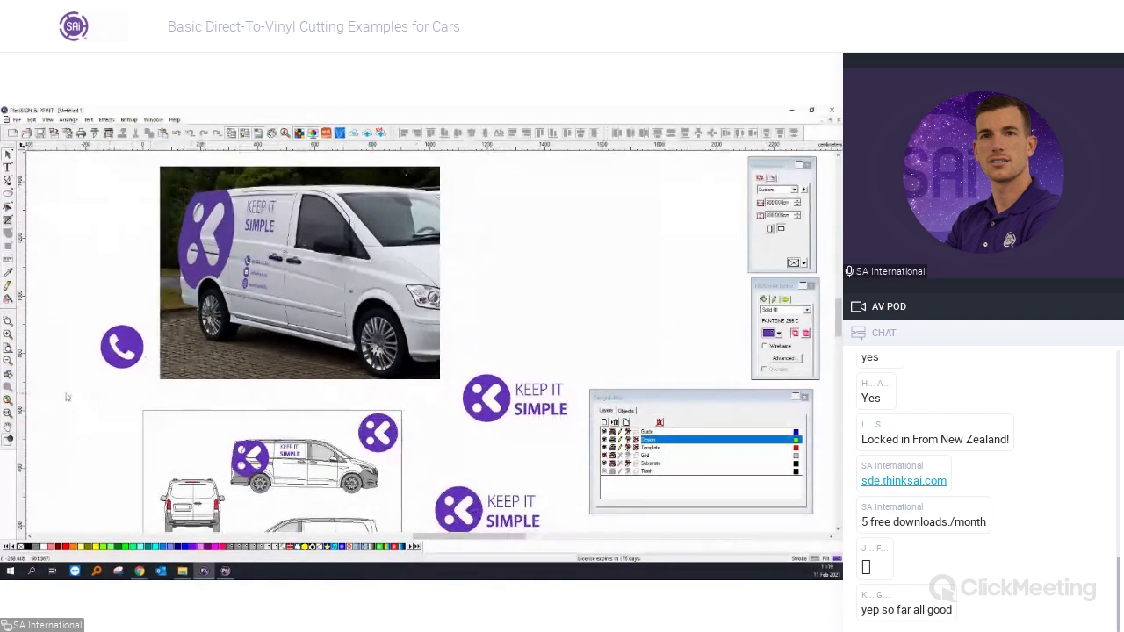
{"action": "scroll", "coordinate": [210, 307], "scroll_direction": "up", "scroll_amount": 1}
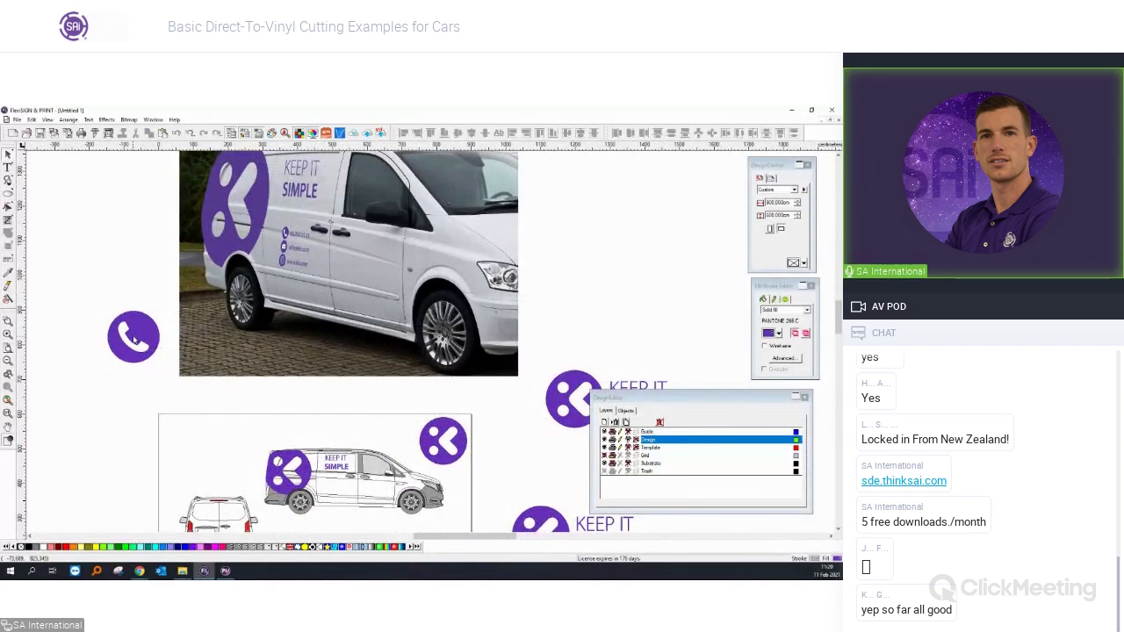
{"action": "scroll", "coordinate": [138, 327], "scroll_direction": "up", "scroll_amount": 1}
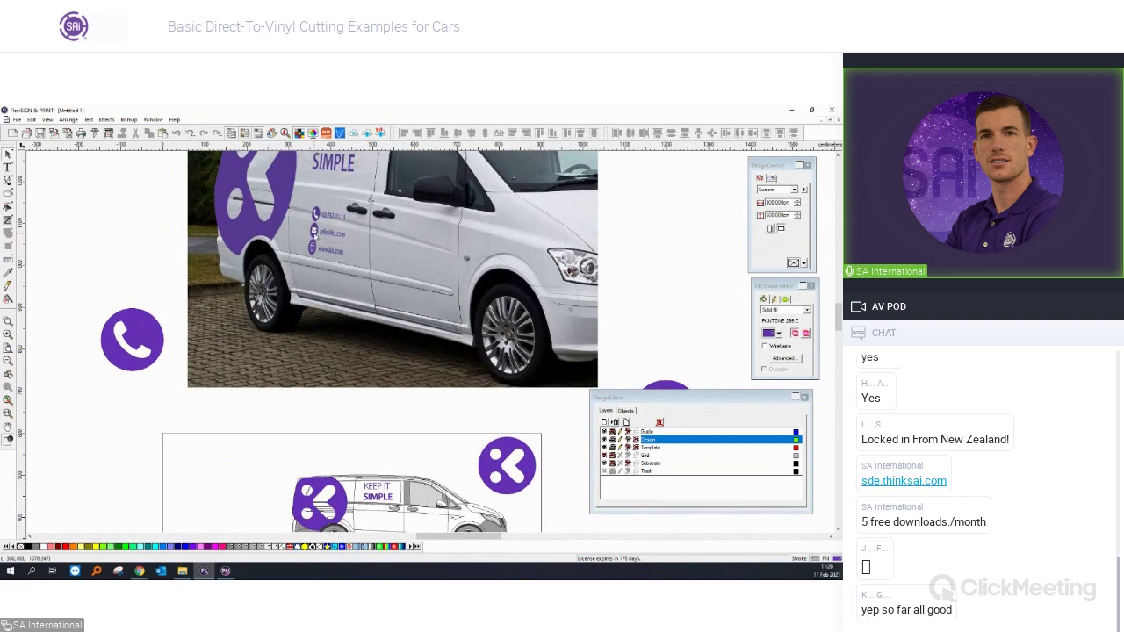
{"action": "scroll", "coordinate": [315, 231], "scroll_direction": "down", "scroll_amount": 2}
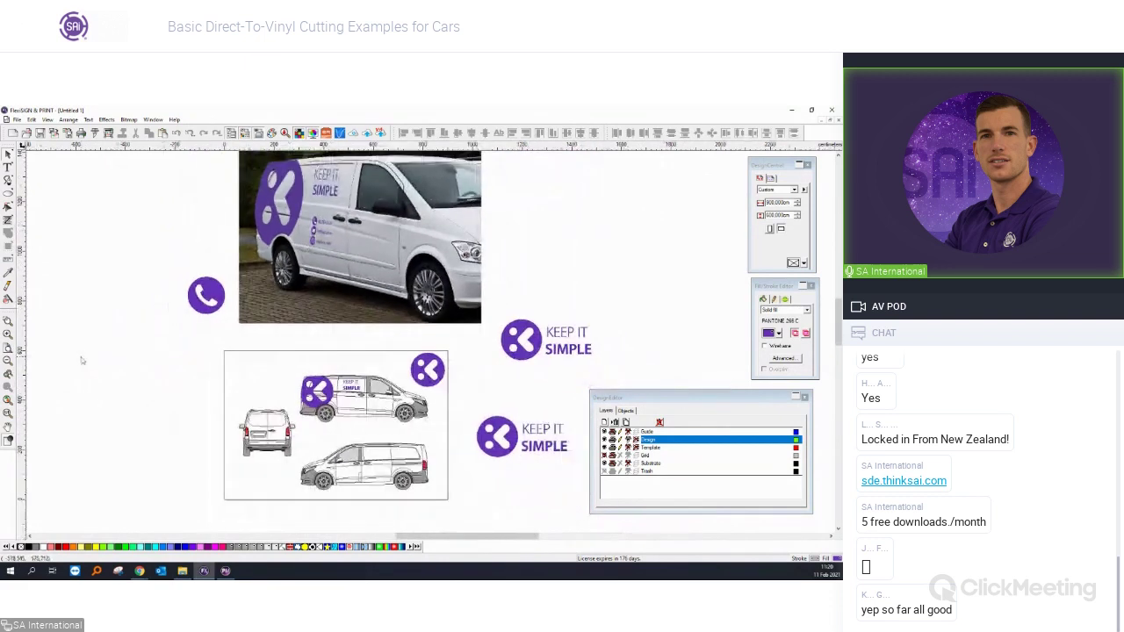
{"action": "scroll", "coordinate": [325, 209], "scroll_direction": "up", "scroll_amount": 1}
{"action": "scroll", "coordinate": [339, 220], "scroll_direction": "up", "scroll_amount": 1}
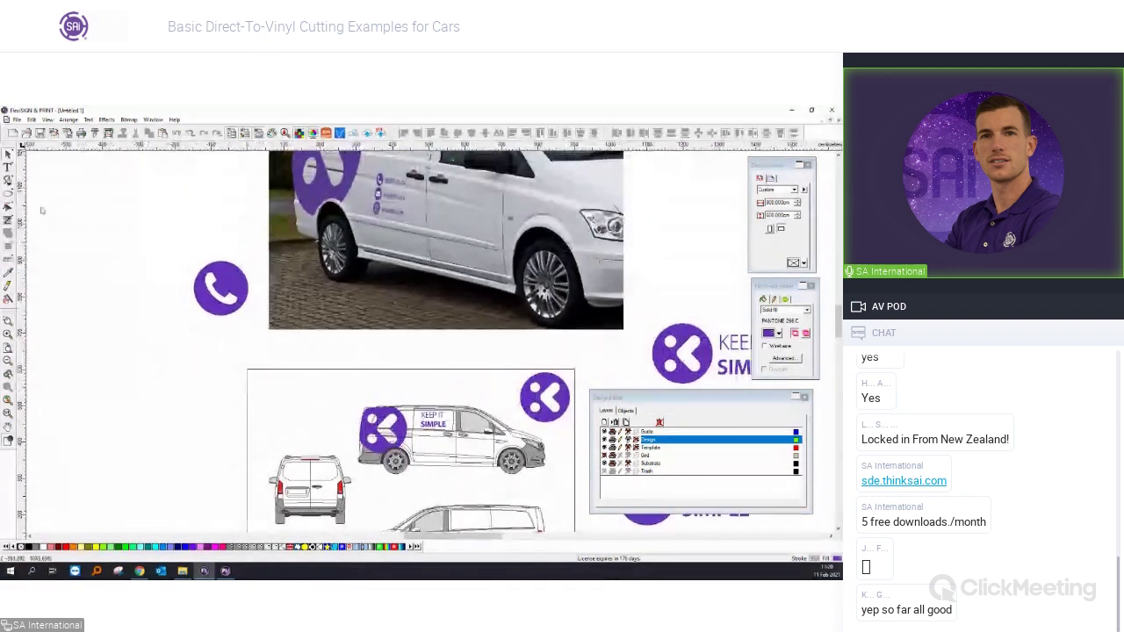
{"action": "left_click_drag", "start_coordinate": [8, 194], "coordinate": [26, 199]}
{"action": "left_click_drag", "start_coordinate": [143, 339], "coordinate": [172, 351]}
{"action": "left_click", "coordinate": [8, 154]}
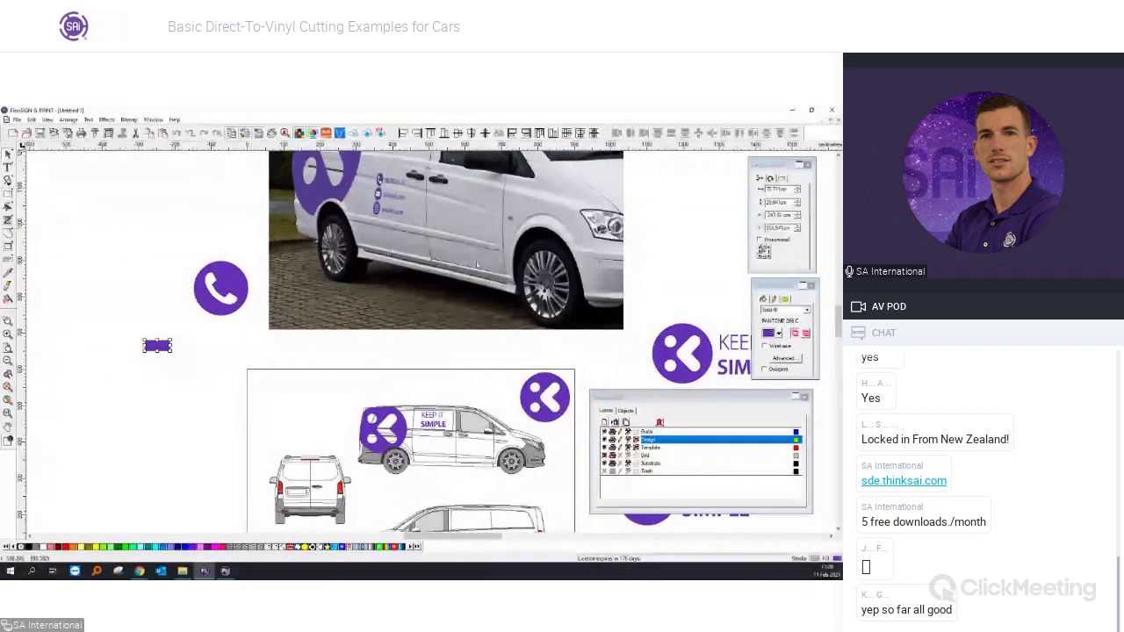
{"action": "left_click", "coordinate": [764, 189]}
{"action": "type", "text": "70"}
{"action": "key", "text": "Tab"}
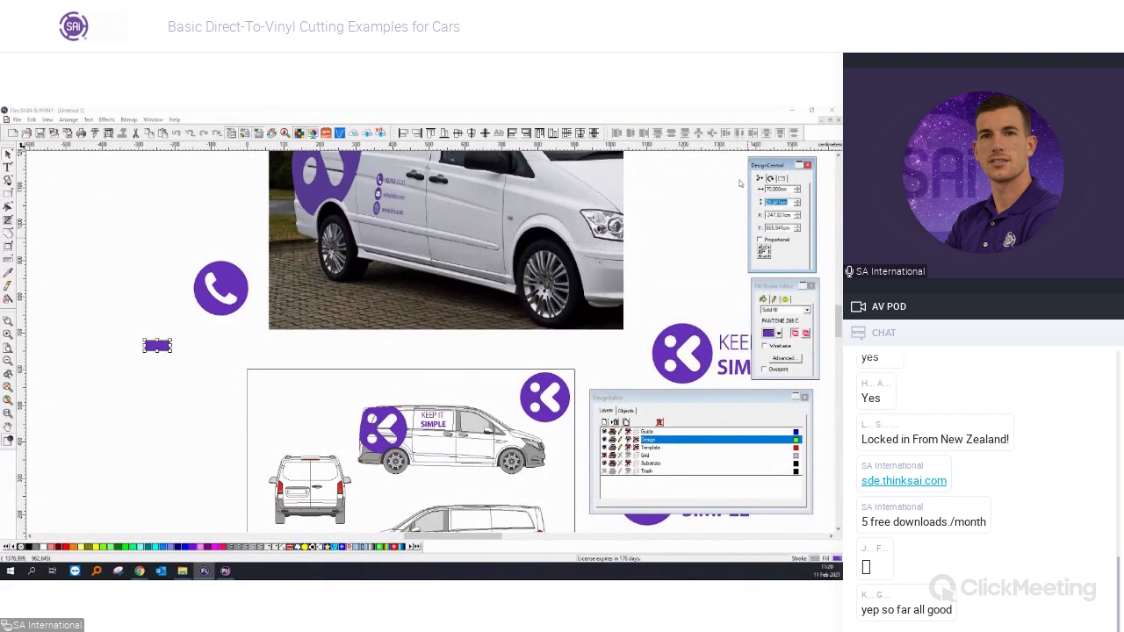
{"action": "key", "text": "Delete"}
Draw a new purple rectangle sized 70 × 50 and round off its corners.
{"action": "left_click", "coordinate": [8, 193]}
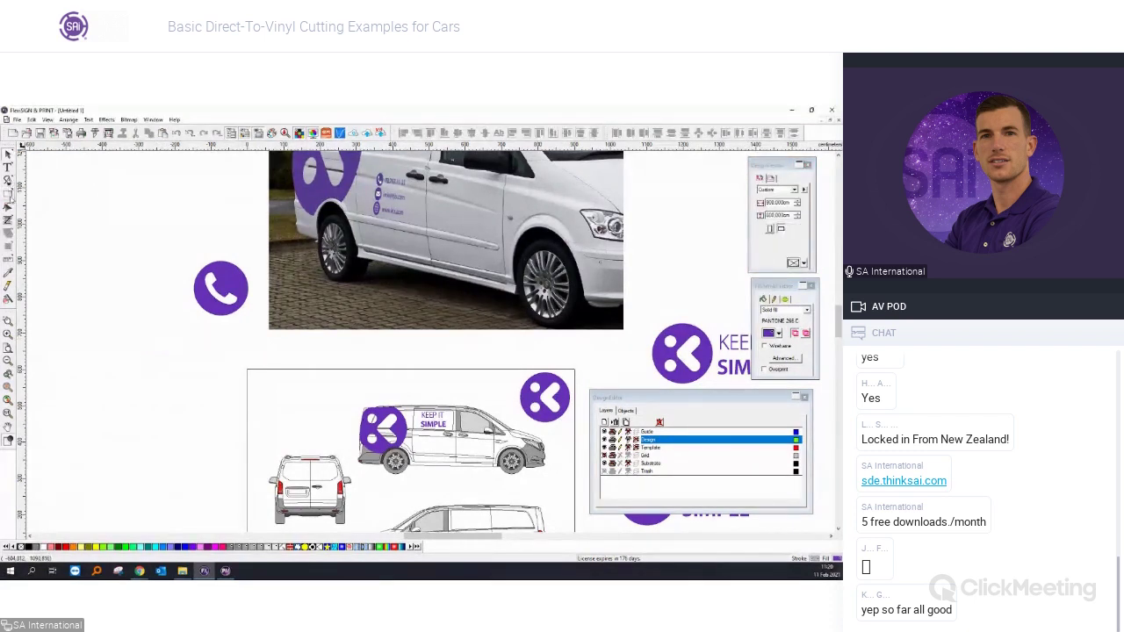
{"action": "left_click_drag", "start_coordinate": [137, 361], "coordinate": [166, 376]}
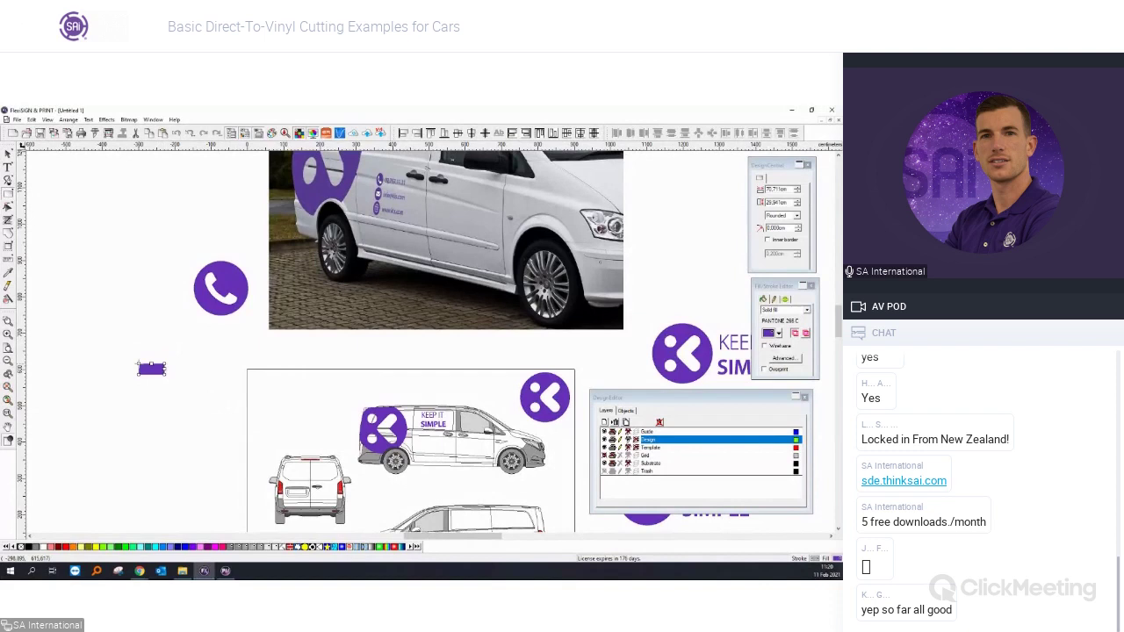
{"action": "double_click", "coordinate": [784, 190]}
{"action": "type", "text": "70"}
{"action": "key", "text": "Tab"}
{"action": "type", "text": "50"}
{"action": "key", "text": "Tab"}
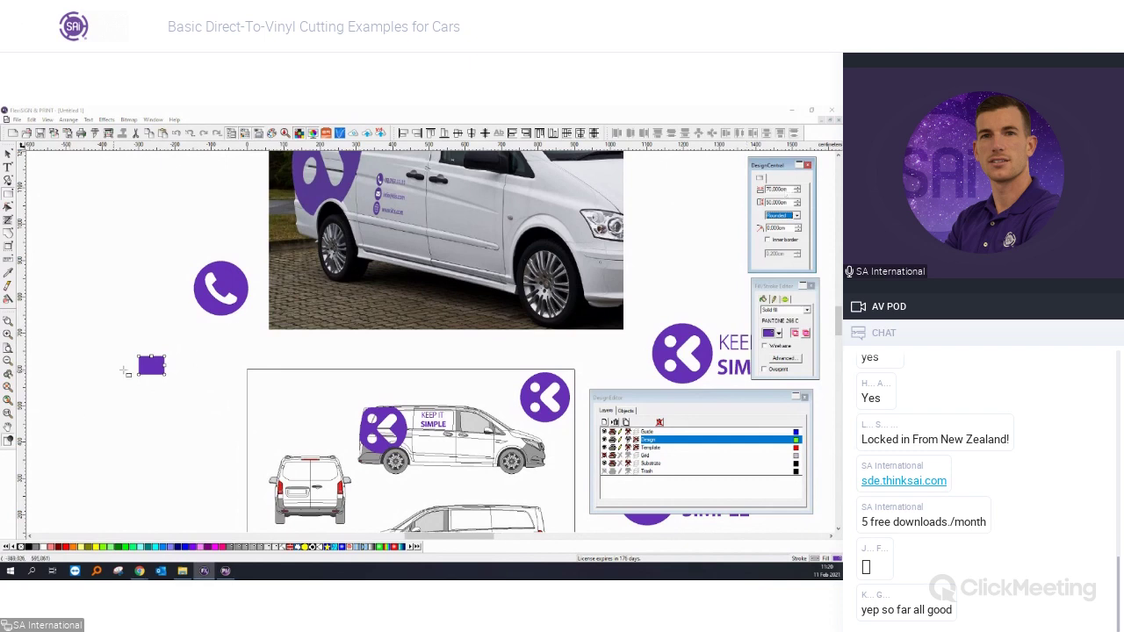
{"action": "scroll", "coordinate": [114, 373], "scroll_direction": "up", "scroll_amount": 2}
{"action": "scroll", "coordinate": [166, 353], "scroll_direction": "up", "scroll_amount": 2}
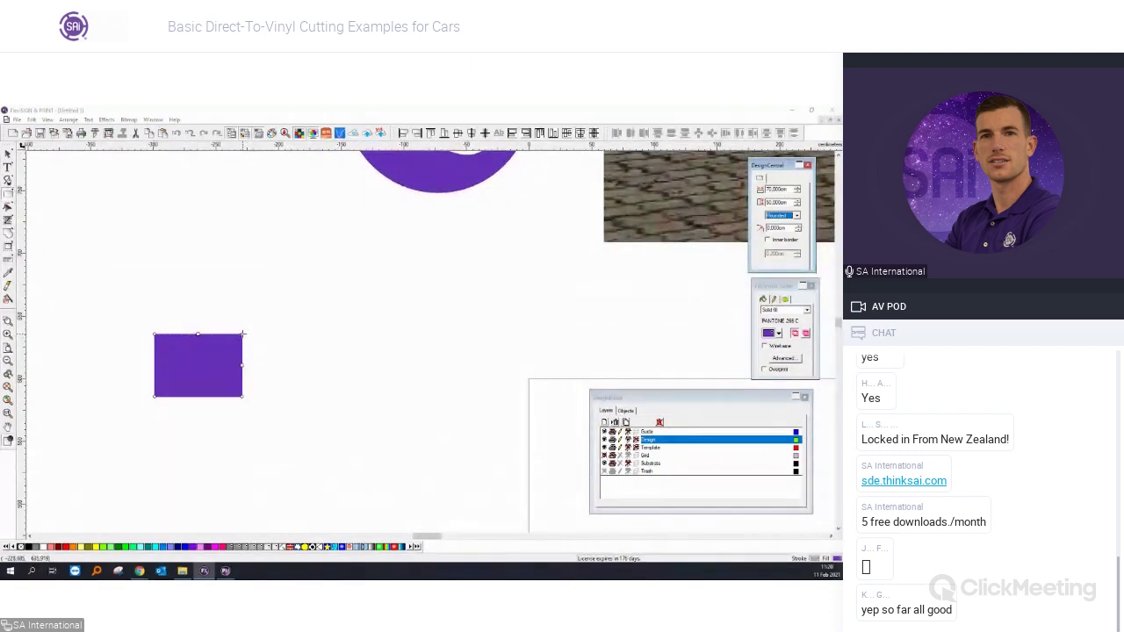
{"action": "left_click_drag", "start_coordinate": [235, 334], "coordinate": [234, 334]}
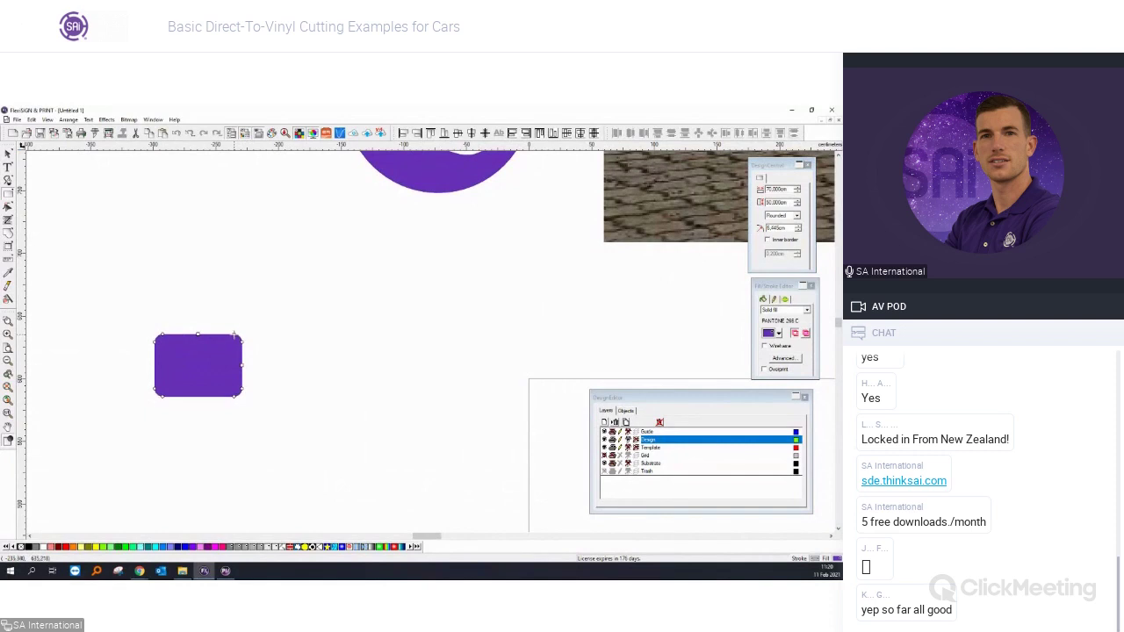
{"action": "left_click", "coordinate": [8, 155]}
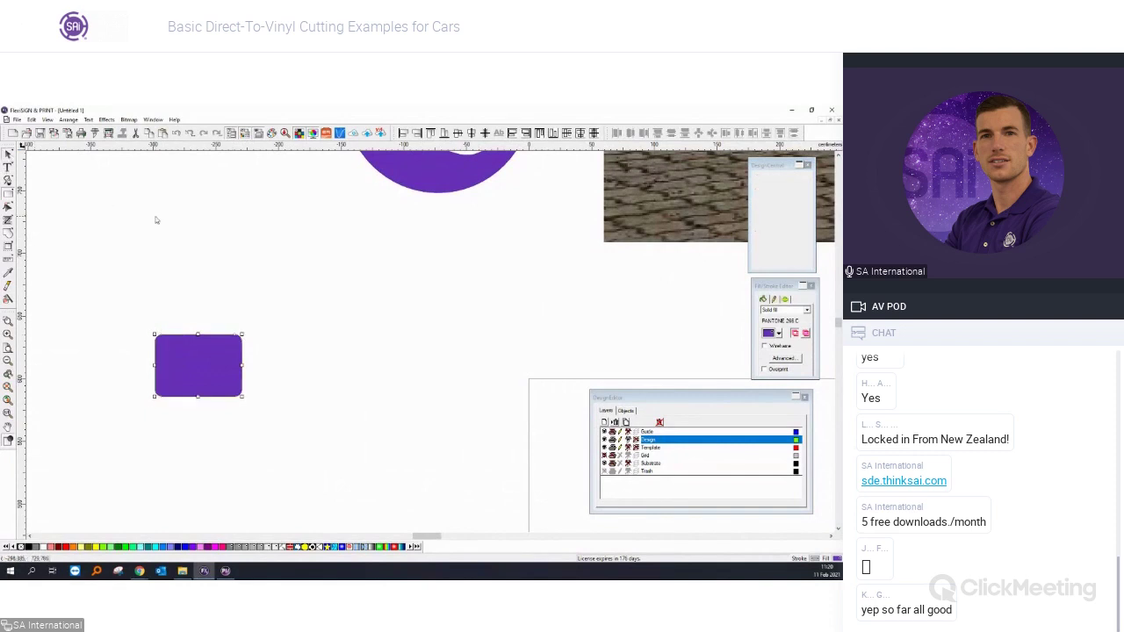
Make a 70 mm square, rotate it 45° and squash it onto the rectangle's top.
{"action": "scroll", "coordinate": [156, 224], "scroll_direction": "down", "scroll_amount": 3}
{"action": "scroll", "coordinate": [189, 246], "scroll_direction": "up", "scroll_amount": 3}
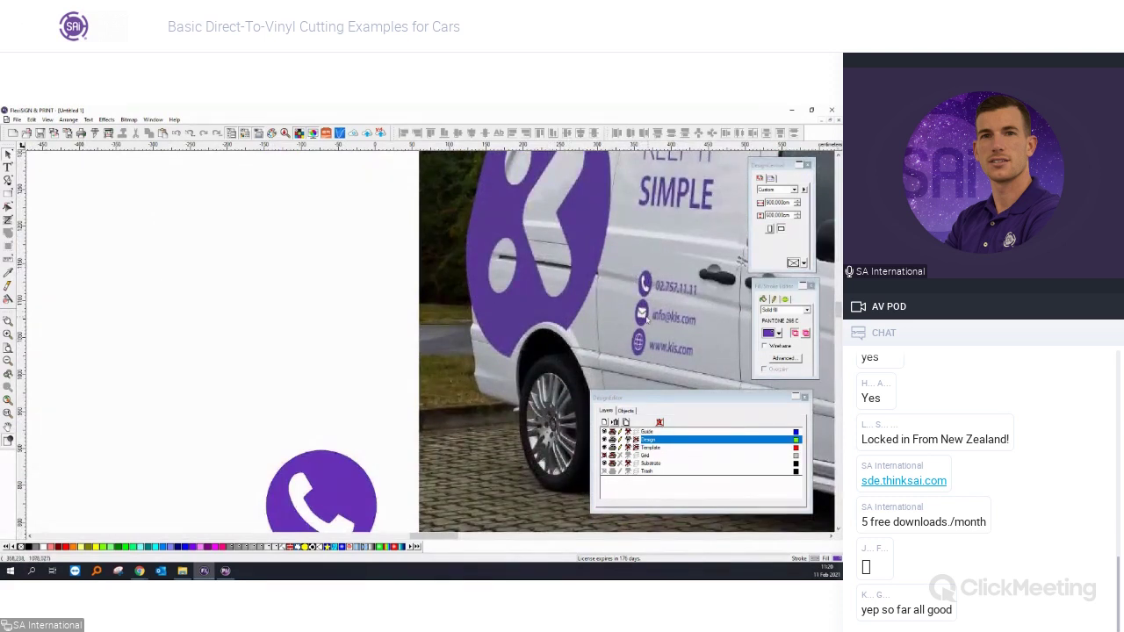
{"action": "scroll", "coordinate": [187, 372], "scroll_direction": "down", "scroll_amount": 3}
{"action": "scroll", "coordinate": [168, 355], "scroll_direction": "up", "scroll_amount": 2}
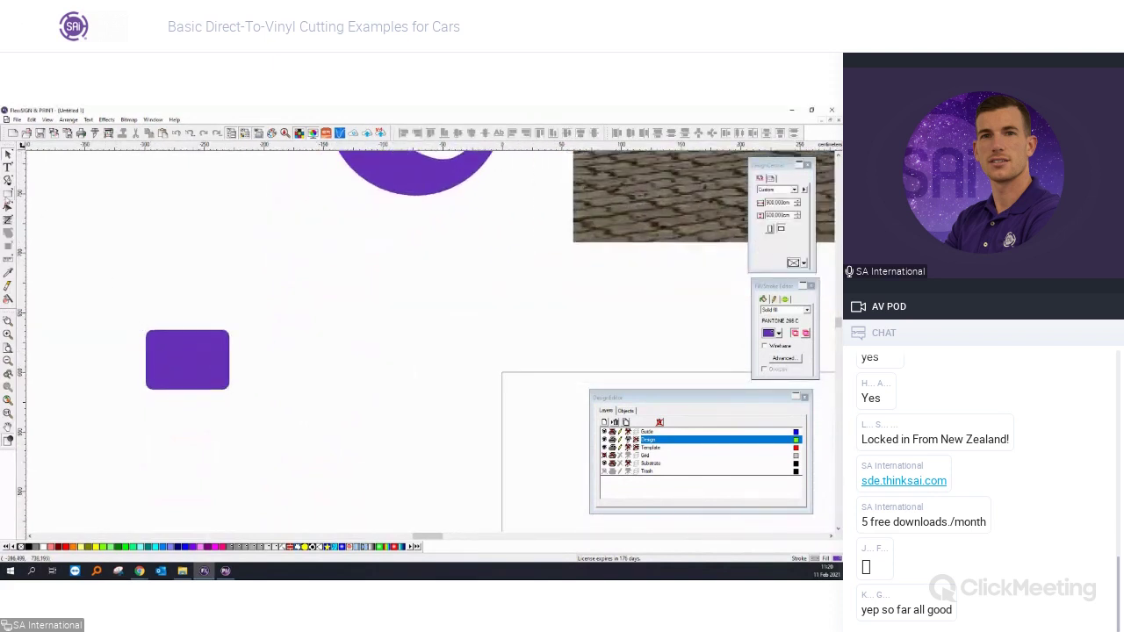
{"action": "left_click_drag", "start_coordinate": [136, 231], "coordinate": [222, 296]}
{"action": "type", "text": "70"}
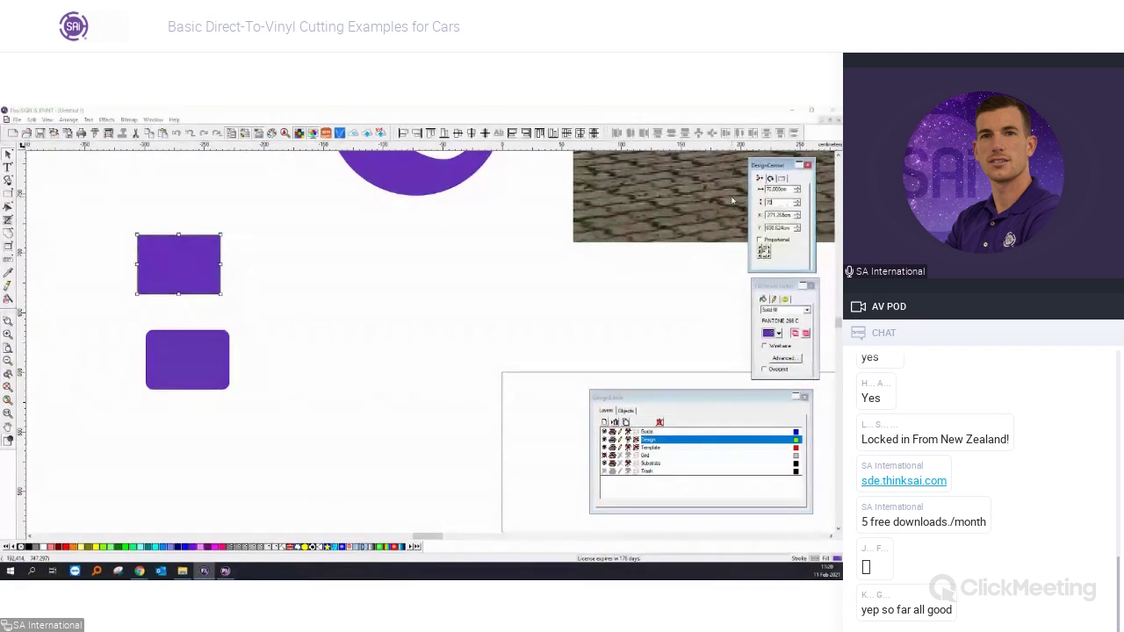
{"action": "key", "text": "Return"}
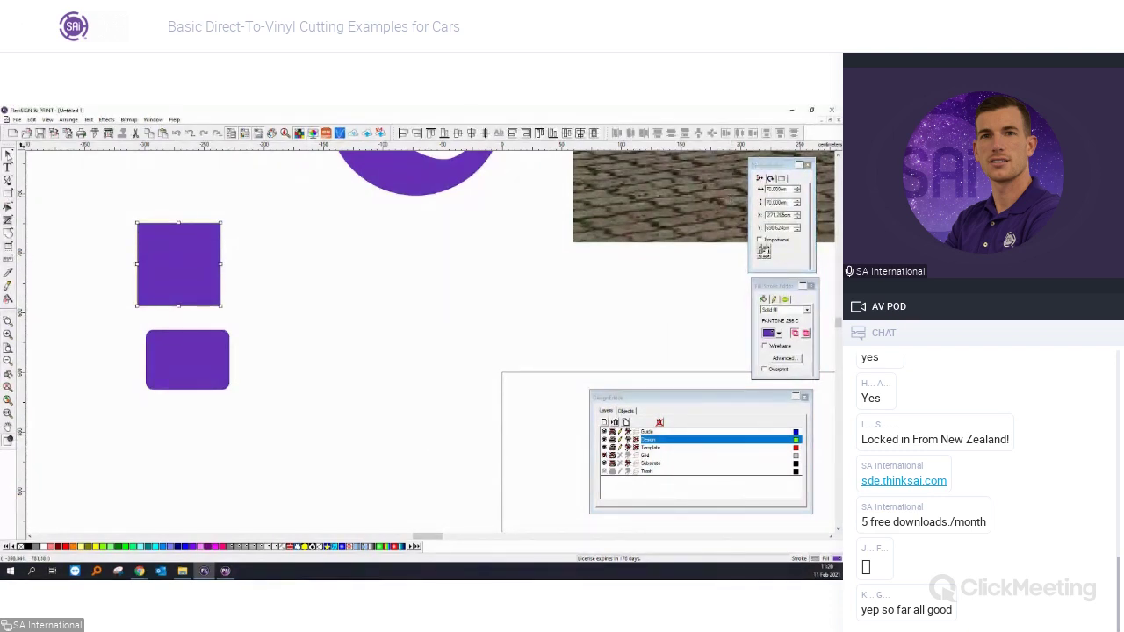
{"action": "left_click", "coordinate": [176, 257]}
{"action": "left_click_drag", "start_coordinate": [226, 220], "coordinate": [231, 319]}
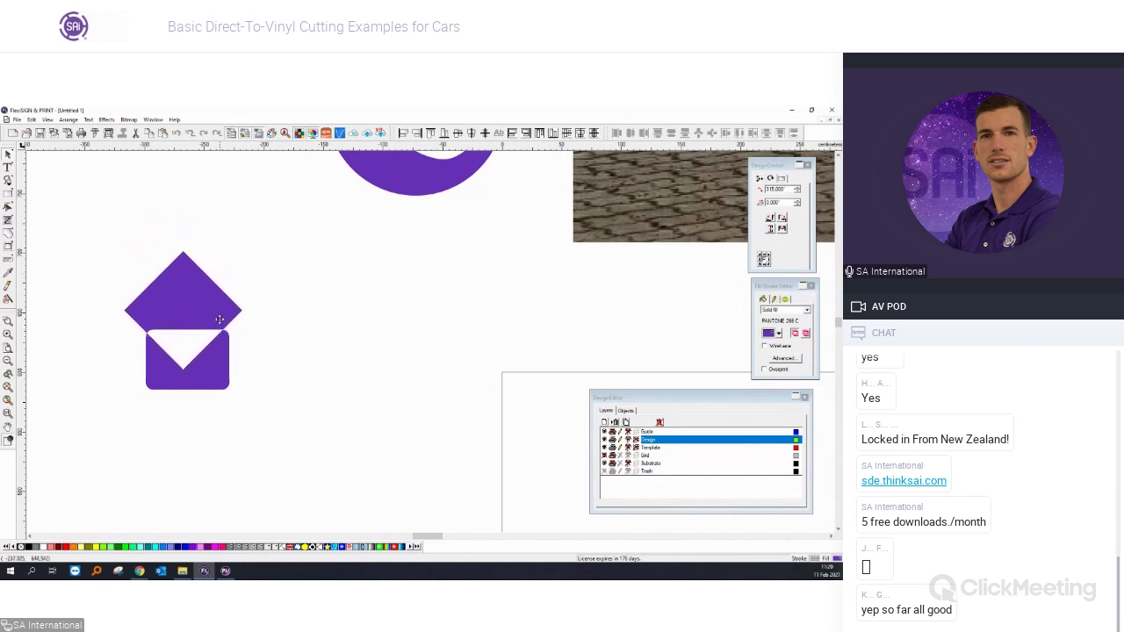
{"action": "left_click", "coordinate": [209, 330]}
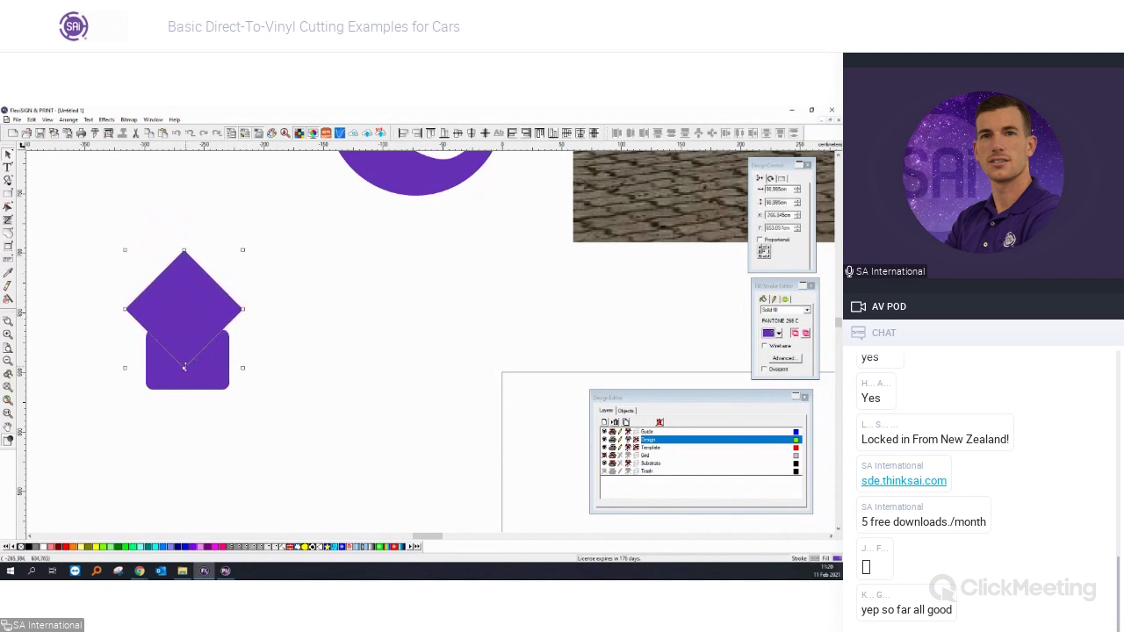
{"action": "left_click_drag", "start_coordinate": [186, 349], "coordinate": [187, 322]}
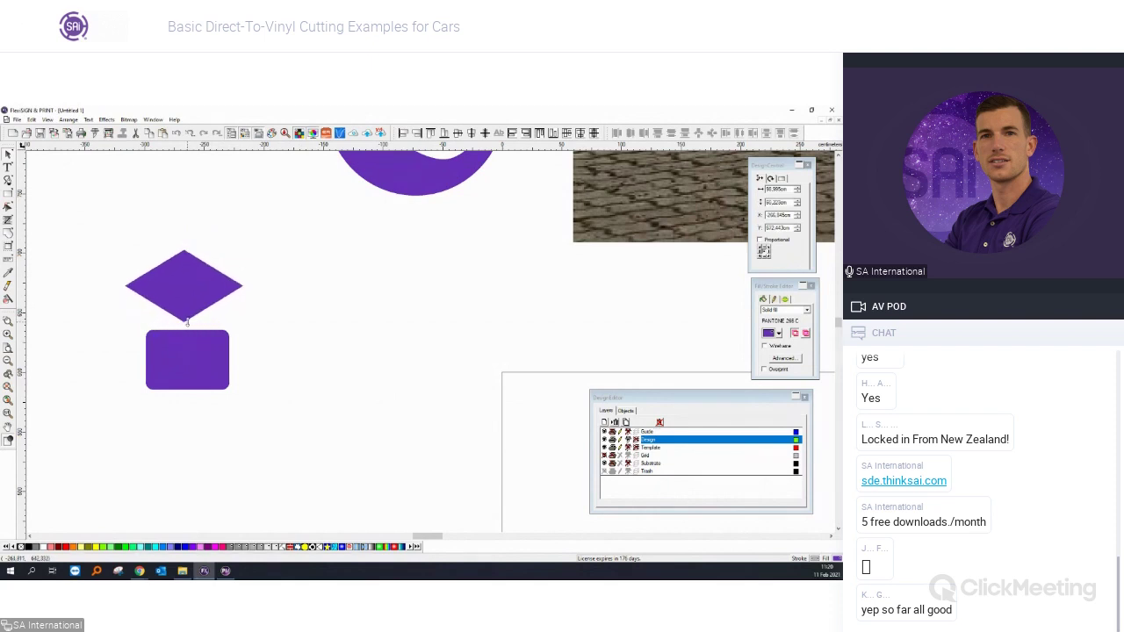
{"action": "left_click_drag", "start_coordinate": [195, 281], "coordinate": [197, 324]}
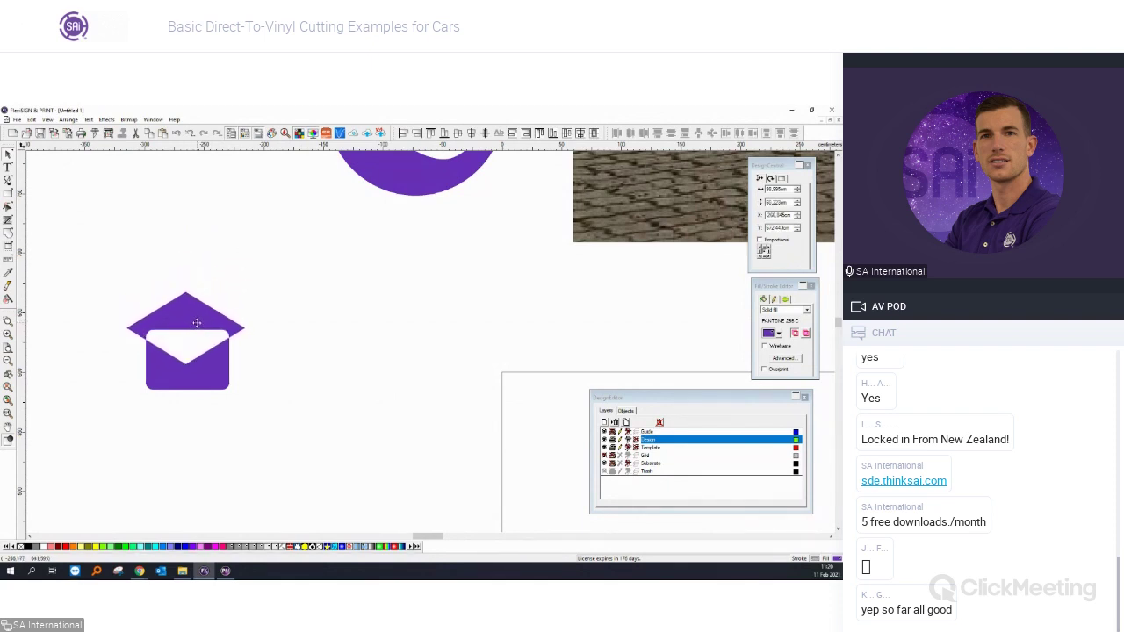
Add a red outline with about 4.48 offset around the diamond alone.
{"action": "left_click", "coordinate": [206, 353], "text": "shift"}
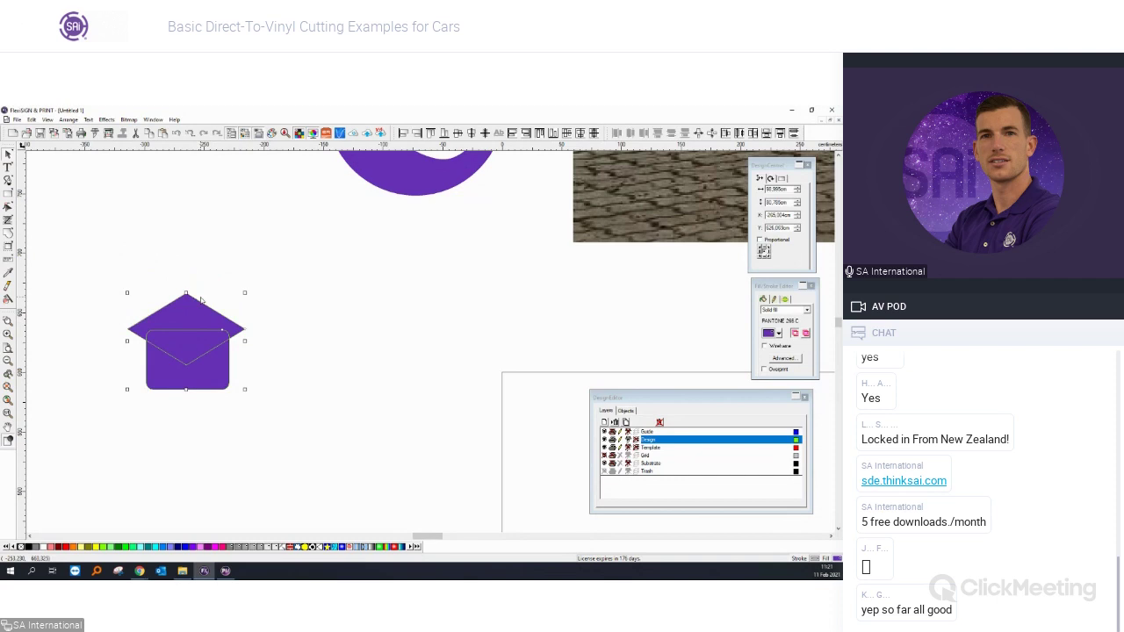
{"action": "left_click", "coordinate": [180, 318]}
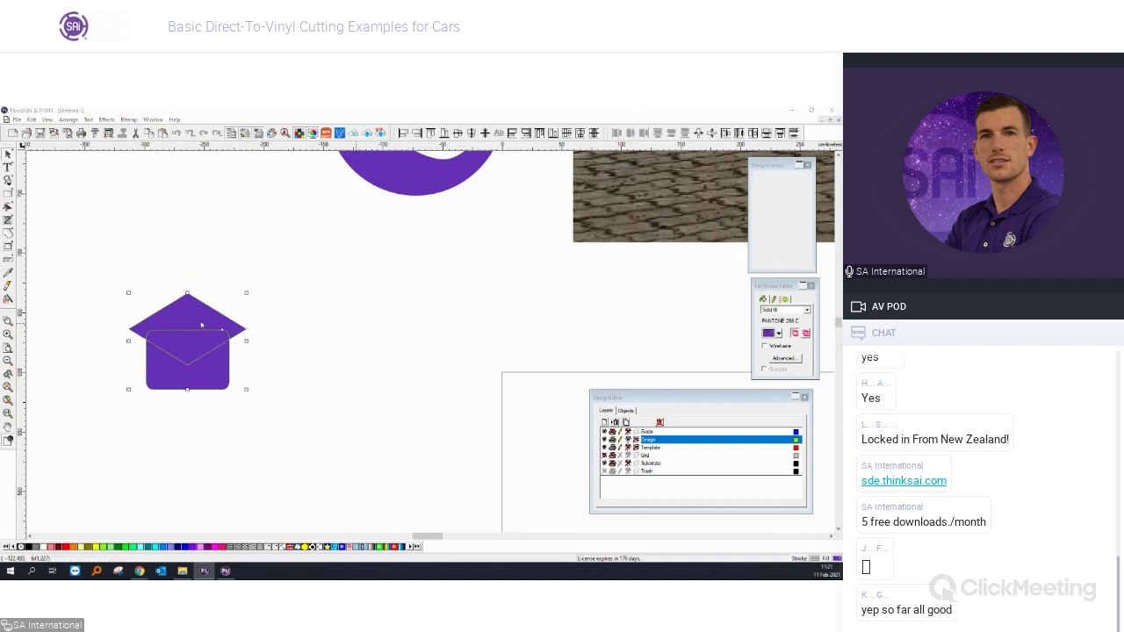
{"action": "scroll", "coordinate": [182, 318], "scroll_direction": "up", "scroll_amount": 2}
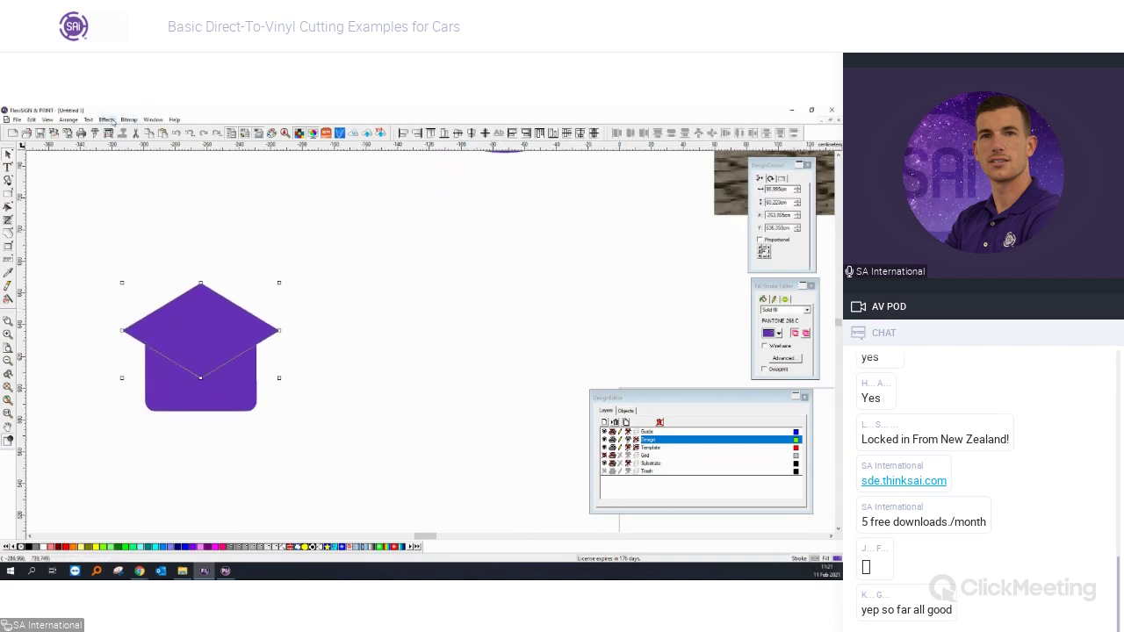
{"action": "left_click", "coordinate": [106, 119]}
{"action": "left_click", "coordinate": [123, 160]}
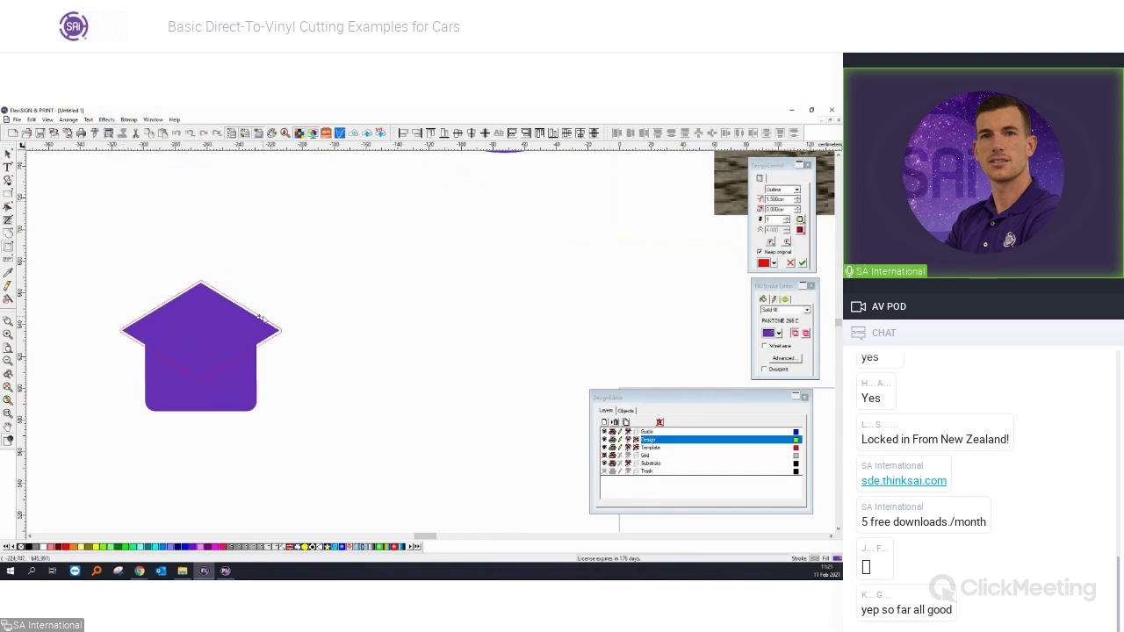
{"action": "left_click_drag", "start_coordinate": [262, 316], "coordinate": [266, 314]}
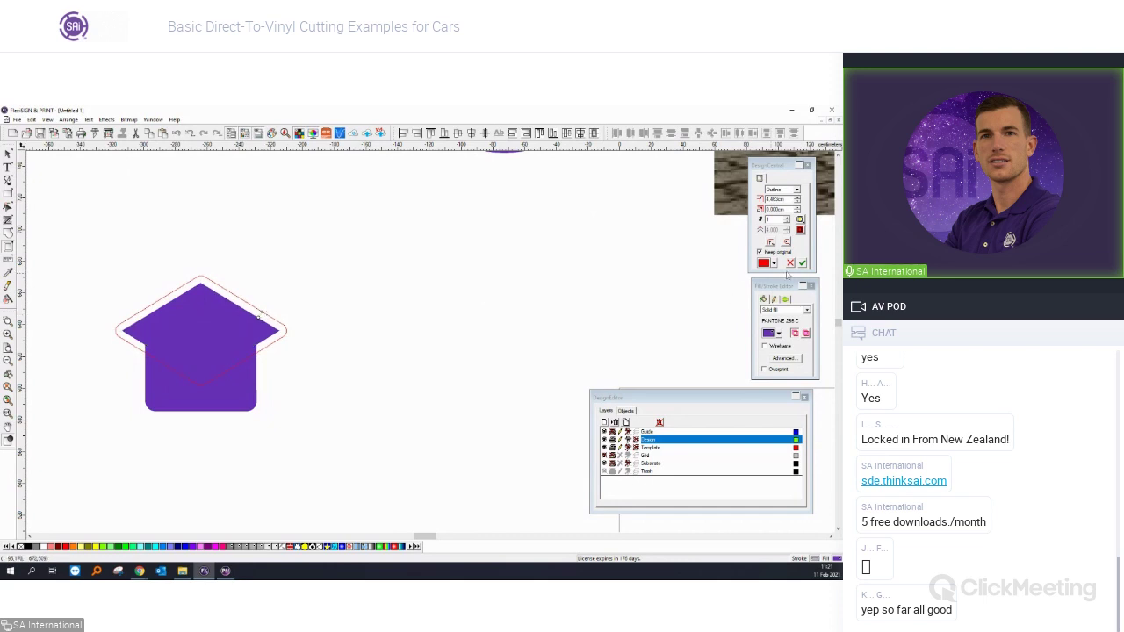
{"action": "left_click", "coordinate": [801, 263]}
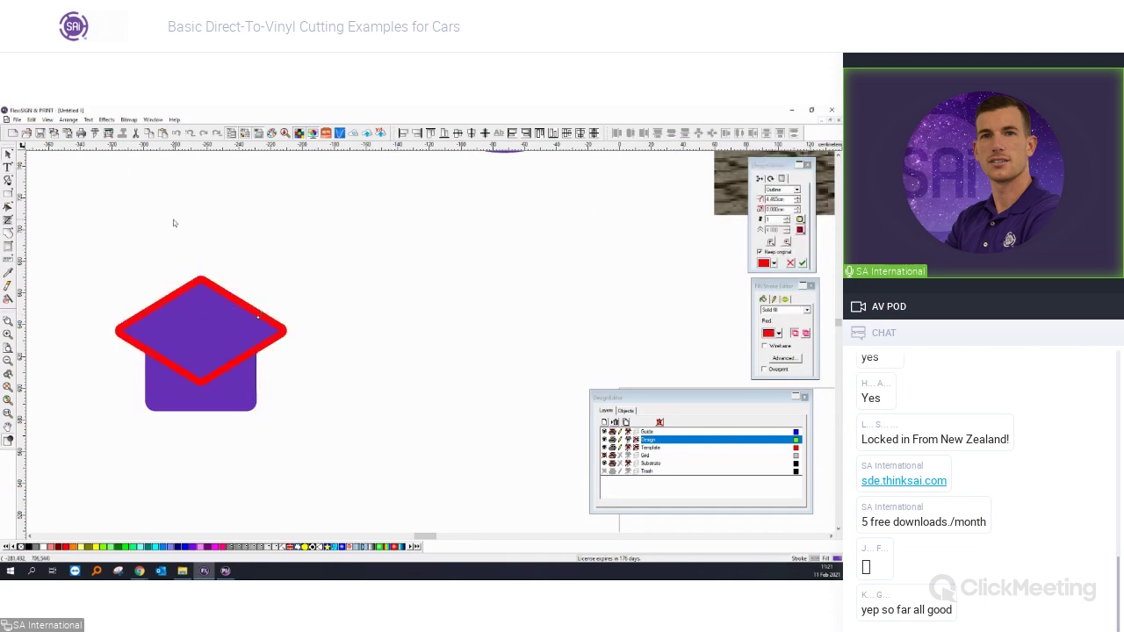
{"action": "left_click", "coordinate": [208, 325]}
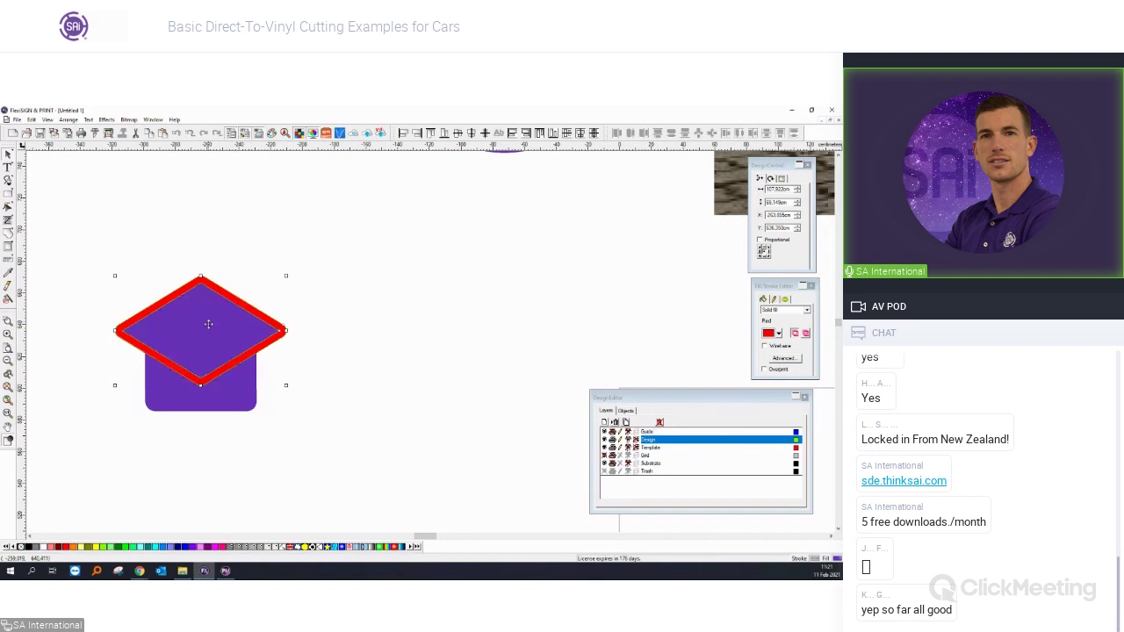
Separate the red outline from the diamond and delete the inner purple diamond.
{"action": "right_click", "coordinate": [208, 324]}
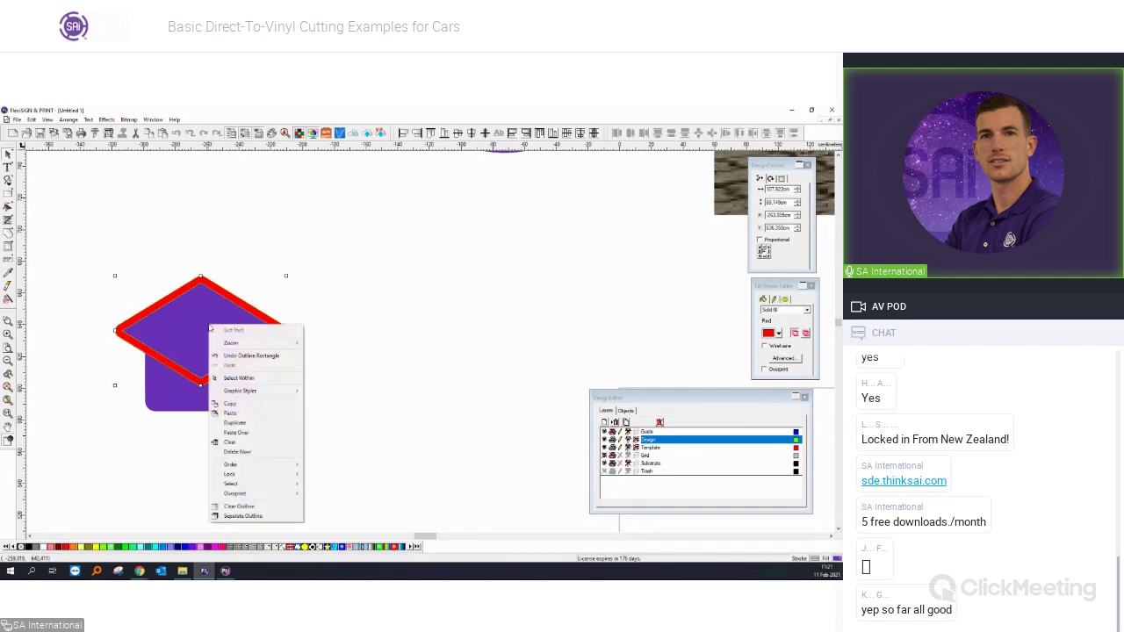
{"action": "left_click", "coordinate": [241, 517]}
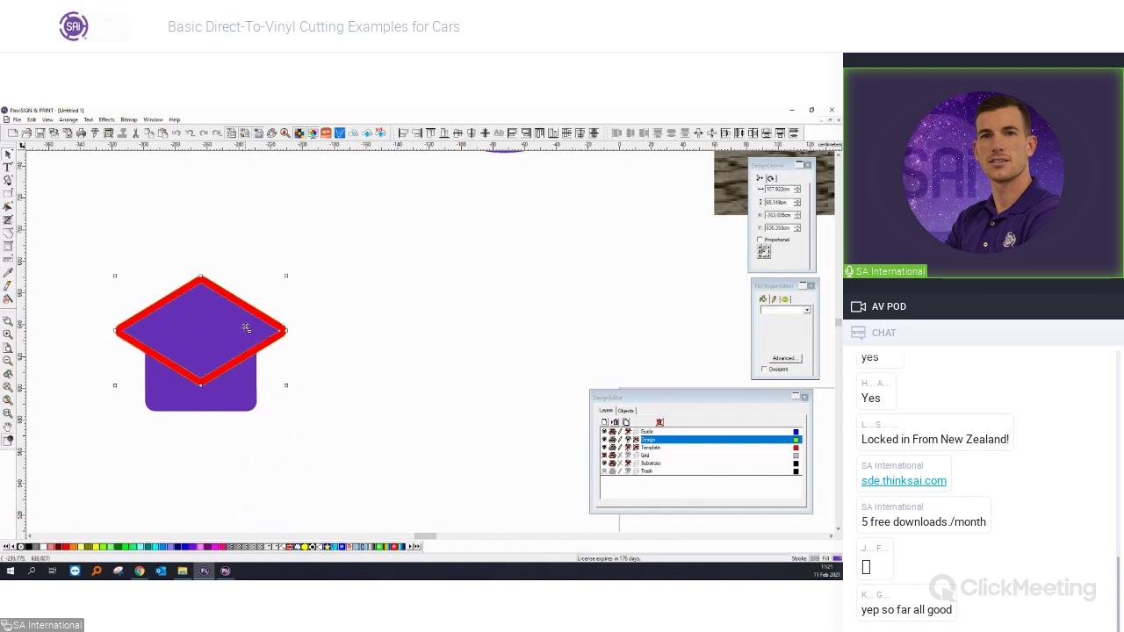
{"action": "key", "text": "Delete"}
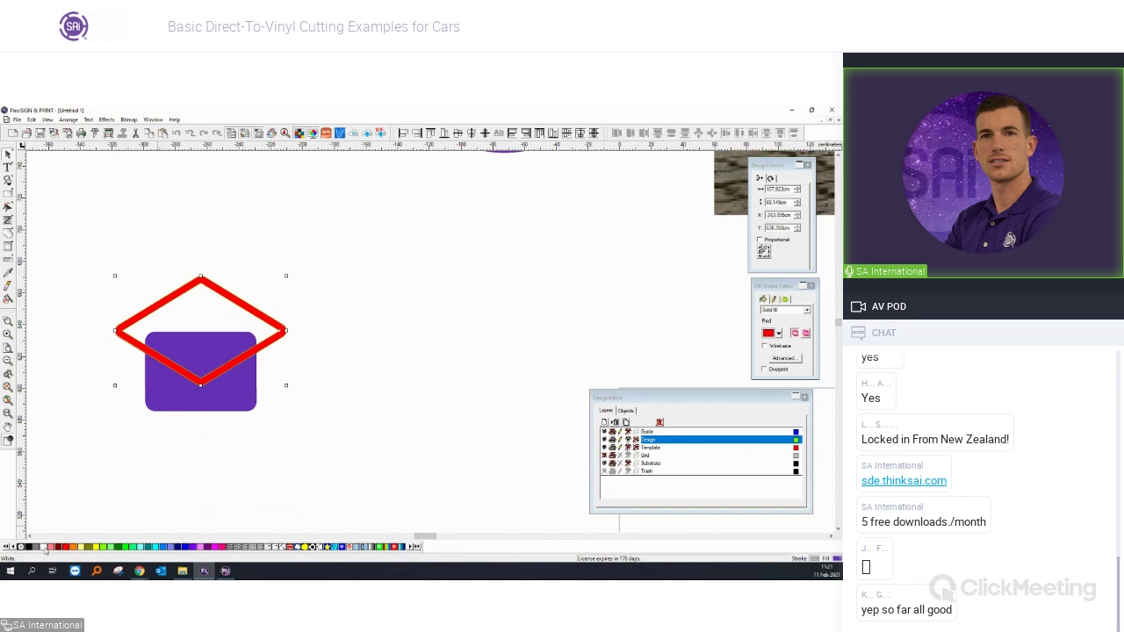
Trim the red diamond outline out of the purple rectangle and move the envelope up-right.
{"action": "mouse_move", "coordinate": [338, 447]}
{"action": "left_mouse_down"}
{"action": "mouse_move", "coordinate": [304, 397]}
{"action": "mouse_move", "coordinate": [89, 237]}
{"action": "left_mouse_up"}
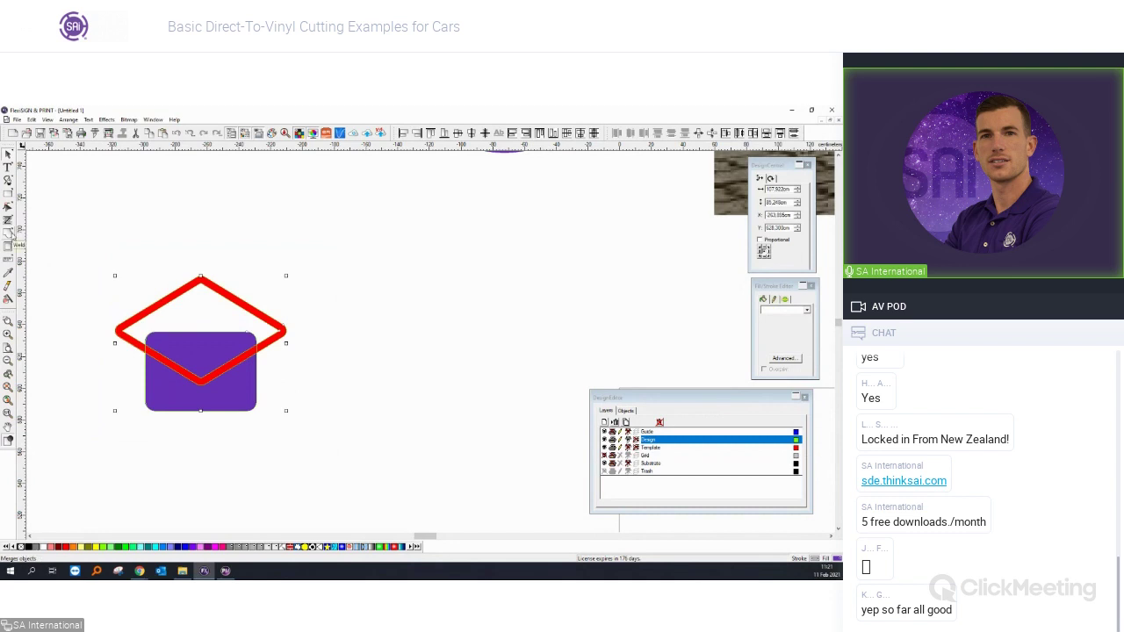
{"action": "left_click_drag", "start_coordinate": [10, 234], "coordinate": [118, 238]}
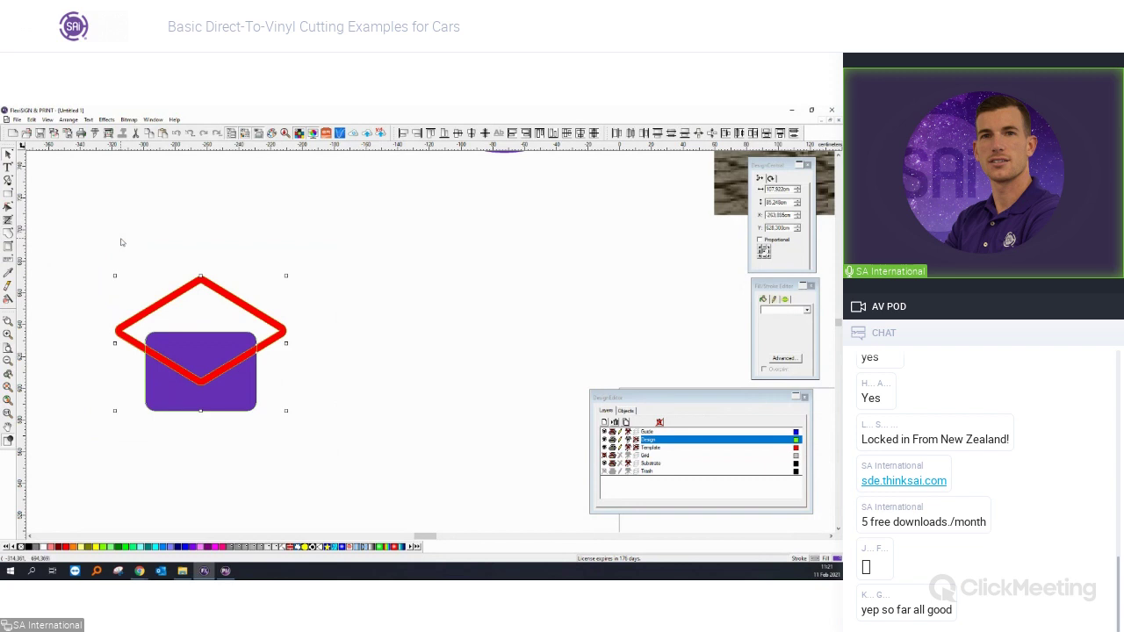
{"action": "left_click", "coordinate": [161, 306]}
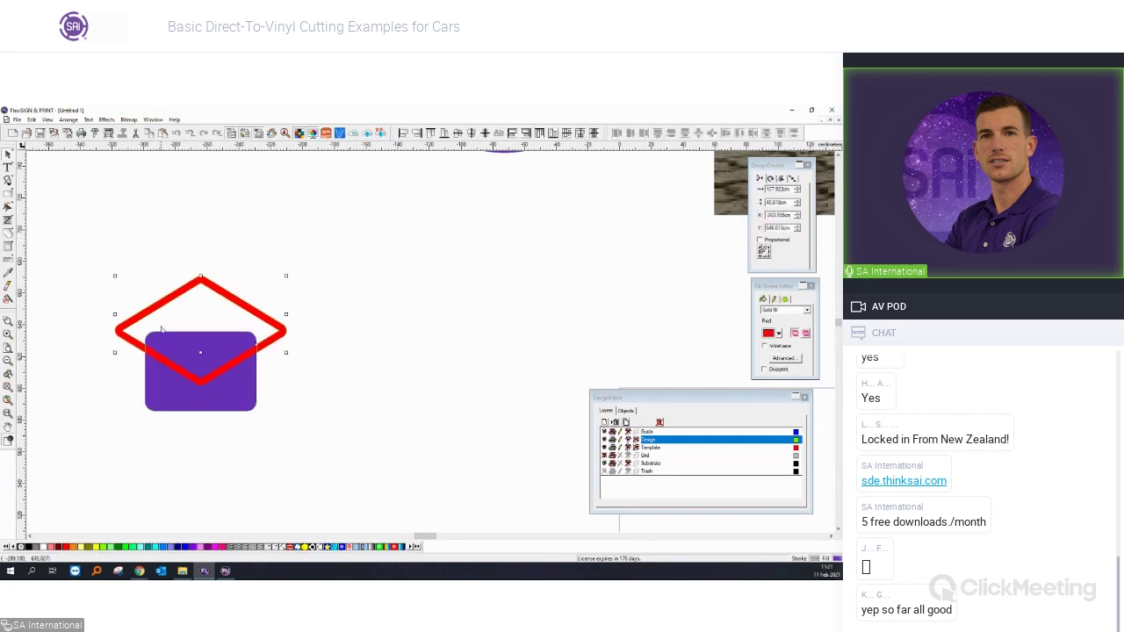
{"action": "left_click", "coordinate": [162, 336]}
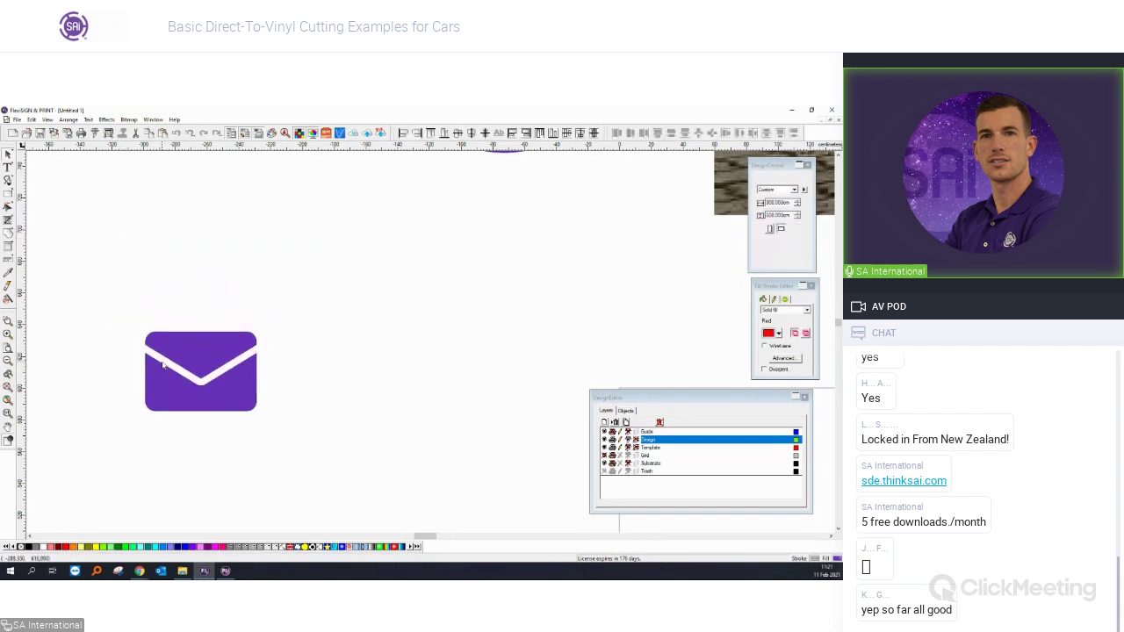
{"action": "mouse_move", "coordinate": [271, 413]}
{"action": "left_mouse_down"}
{"action": "mouse_move", "coordinate": [281, 384]}
{"action": "mouse_move", "coordinate": [377, 409]}
{"action": "mouse_move", "coordinate": [211, 272]}
{"action": "mouse_move", "coordinate": [121, 254]}
{"action": "left_mouse_up"}
{"action": "scroll", "coordinate": [342, 386], "scroll_direction": "up", "scroll_amount": 1}
{"action": "scroll", "coordinate": [129, 253], "scroll_direction": "down", "scroll_amount": 2}
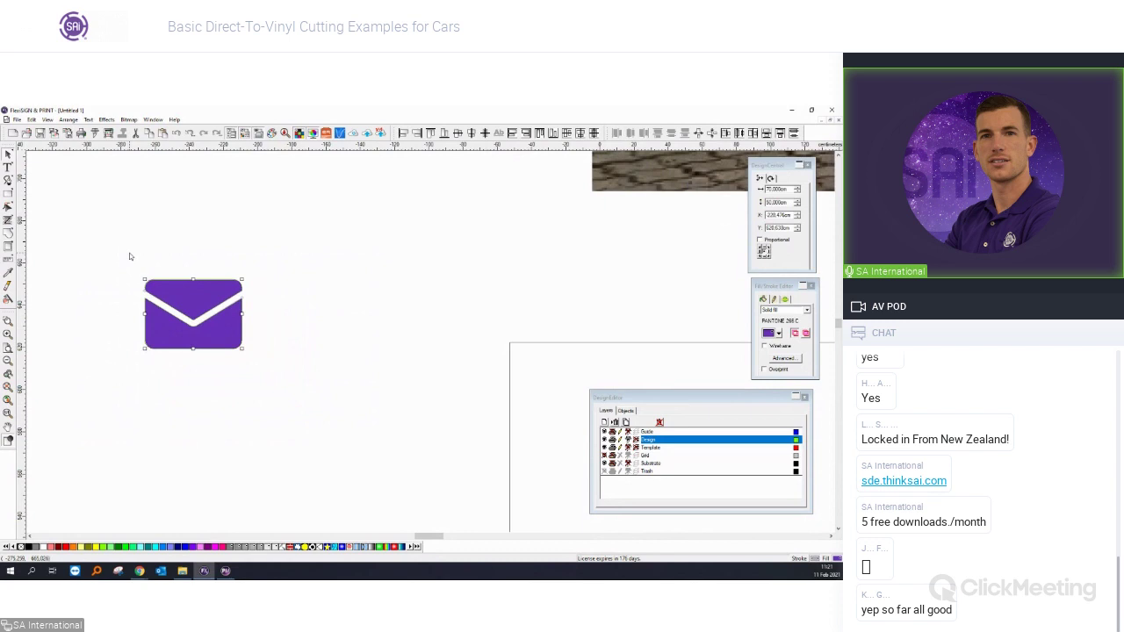
Copy the phone icon below itself and uncompound the copy into a plain circle.
{"action": "scroll", "coordinate": [136, 253], "scroll_direction": "up", "scroll_amount": 3}
{"action": "scroll", "coordinate": [141, 253], "scroll_direction": "down", "scroll_amount": 2}
{"action": "left_click", "coordinate": [265, 259]}
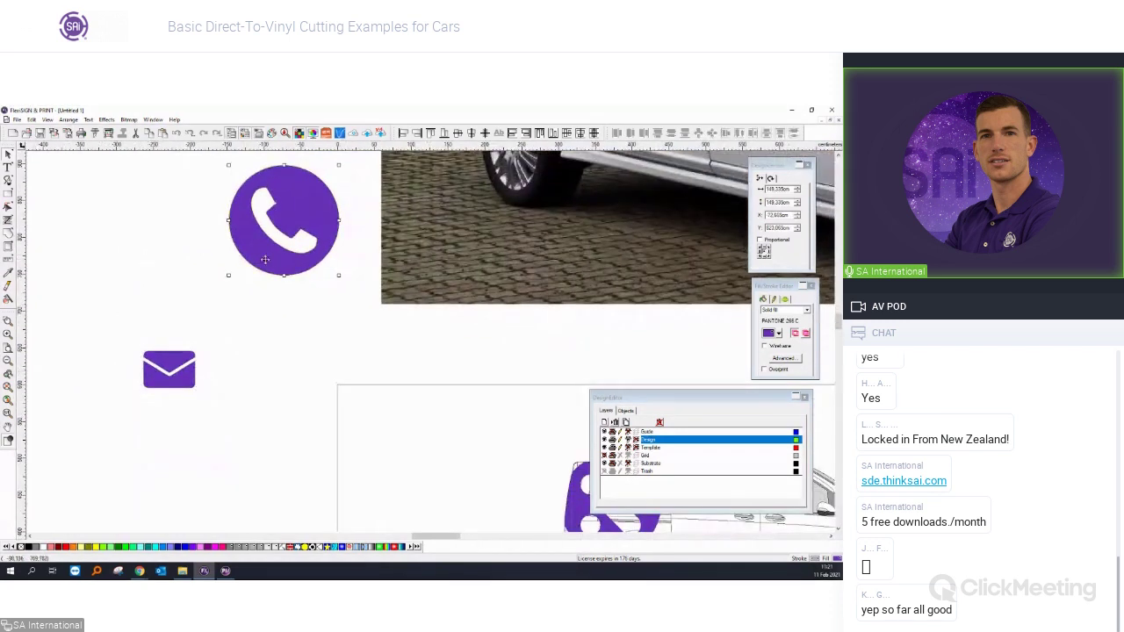
{"action": "left_click_drag", "start_coordinate": [265, 259], "coordinate": [271, 371]}
{"action": "right_click", "coordinate": [278, 376]}
{"action": "left_click", "coordinate": [279, 372]}
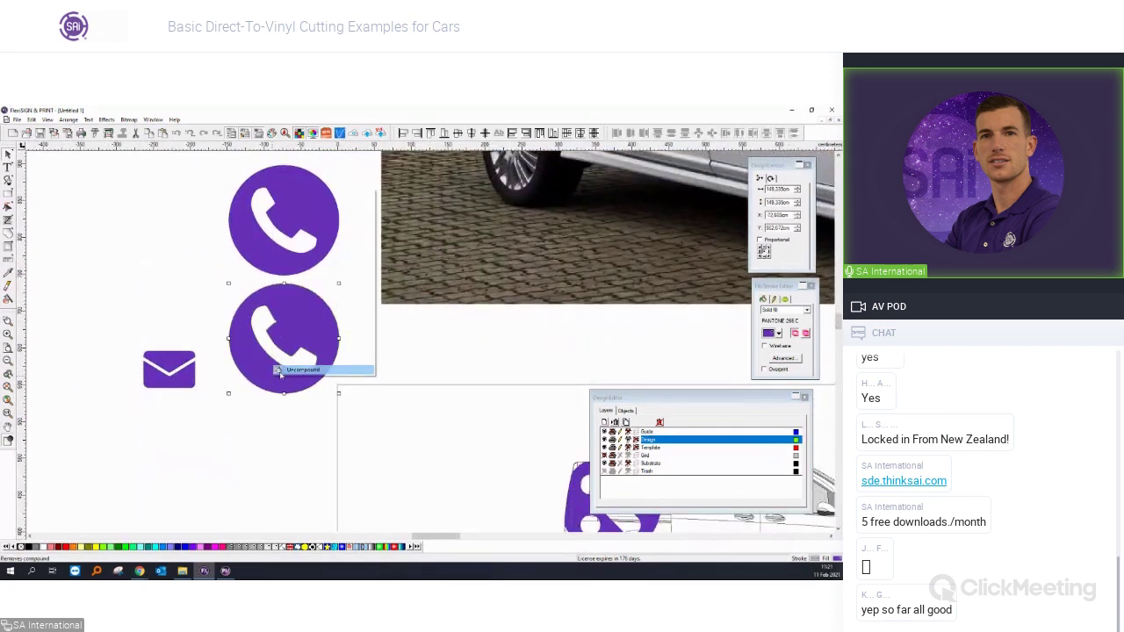
Centre the envelope on the circle, resize it and bring it to the front.
{"action": "left_click_drag", "start_coordinate": [379, 427], "coordinate": [272, 334]}
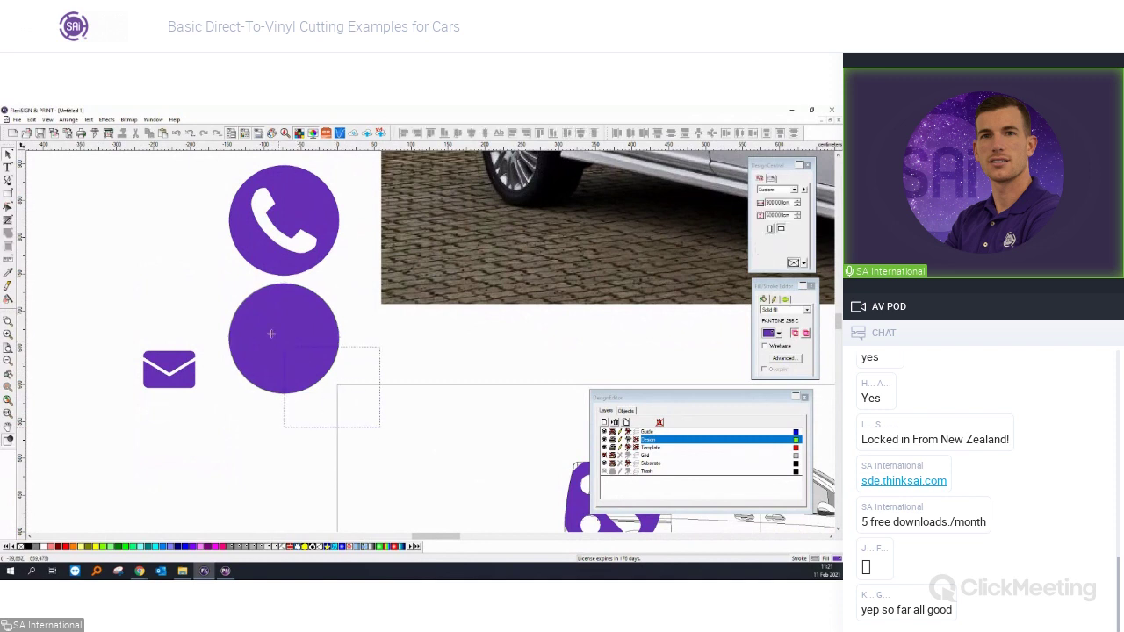
{"action": "left_click", "coordinate": [187, 381]}
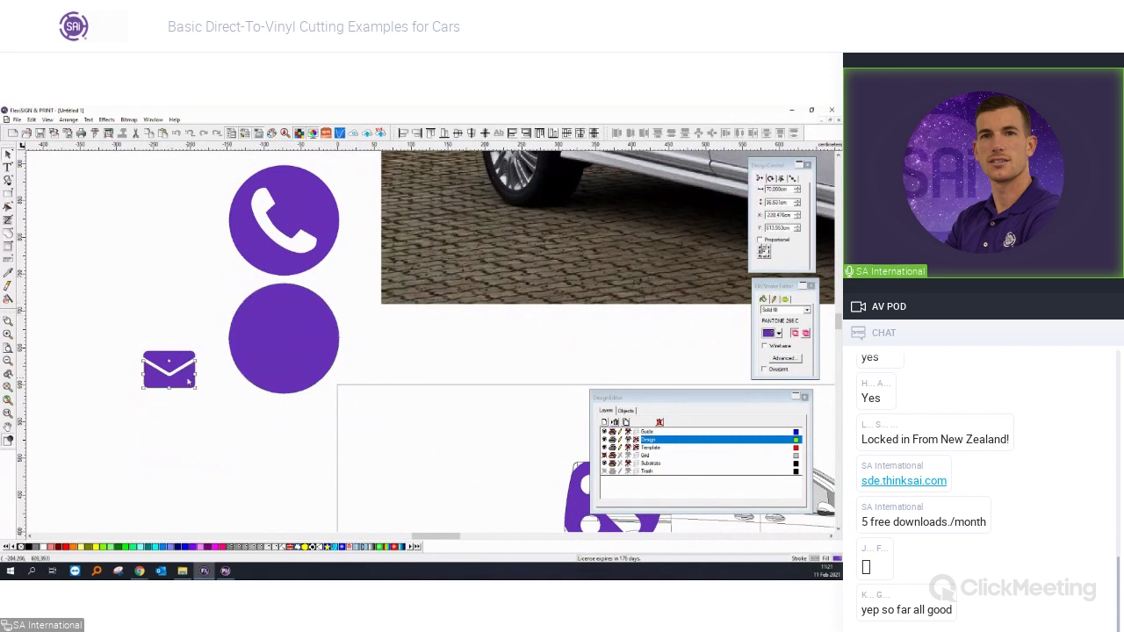
{"action": "left_click", "coordinate": [287, 337], "text": "shift"}
{"action": "key", "text": "ctrl+shift+c"}
{"action": "left_click", "coordinate": [185, 377]}
{"action": "left_click_drag", "start_coordinate": [143, 418], "coordinate": [377, 265]}
{"action": "left_click_drag", "start_coordinate": [309, 356], "coordinate": [319, 367]}
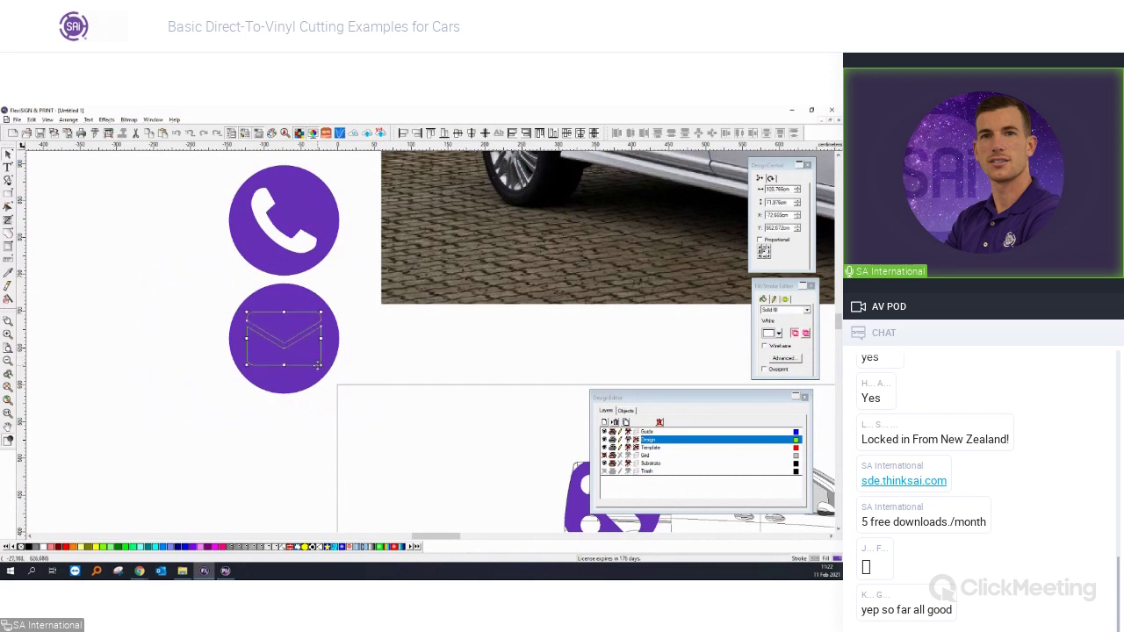
{"action": "right_click", "coordinate": [312, 353]}
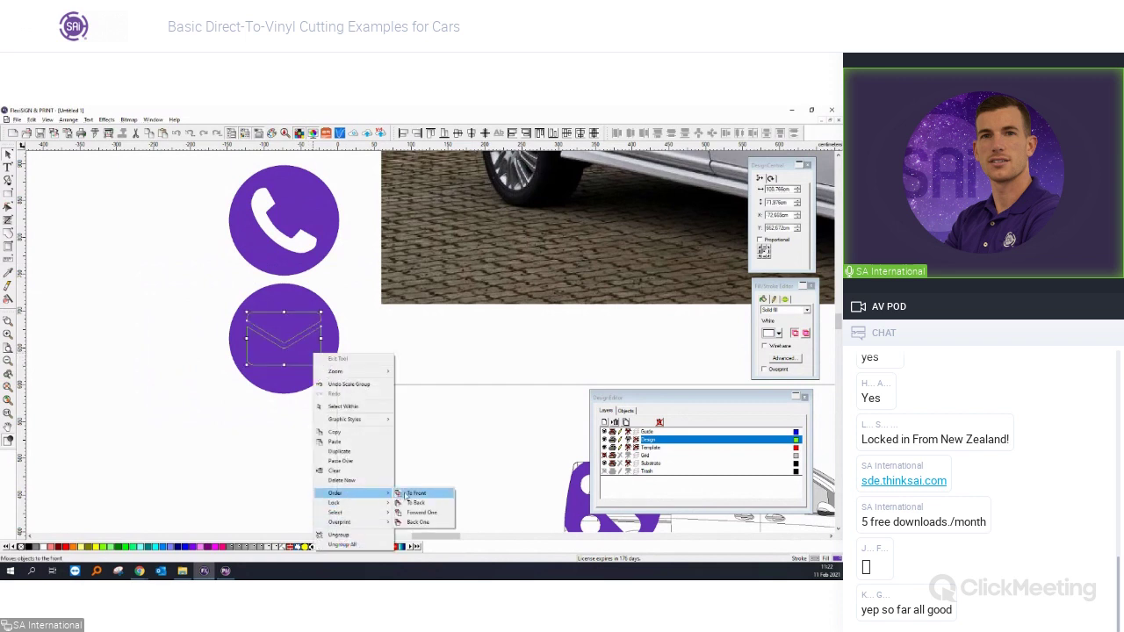
{"action": "left_click", "coordinate": [385, 451]}
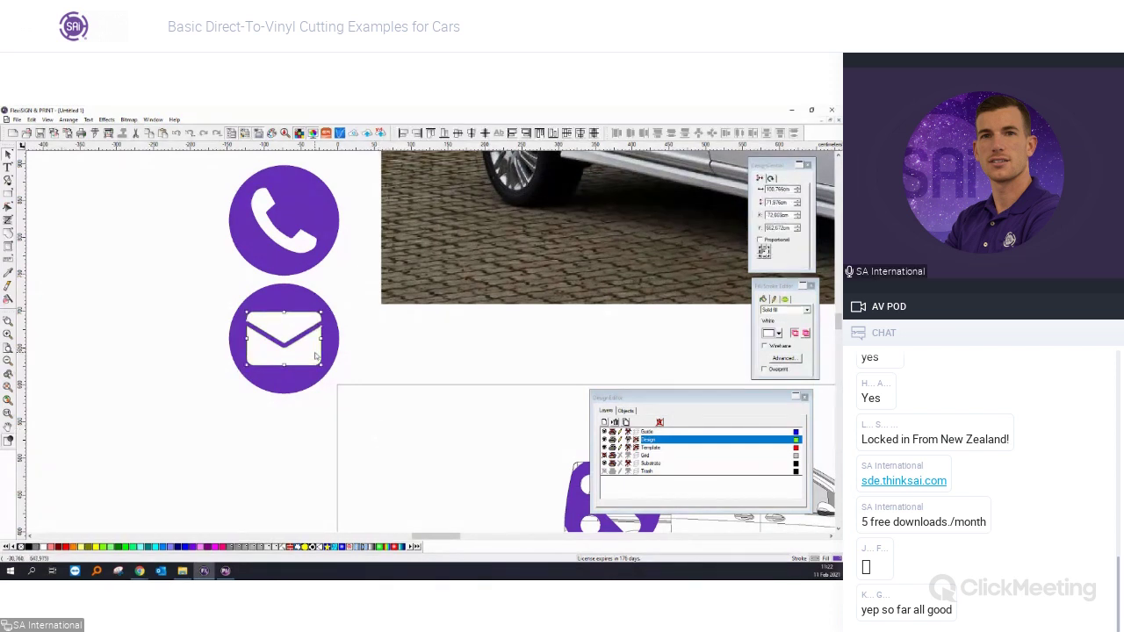
{"action": "left_click_drag", "start_coordinate": [322, 367], "coordinate": [318, 363]}
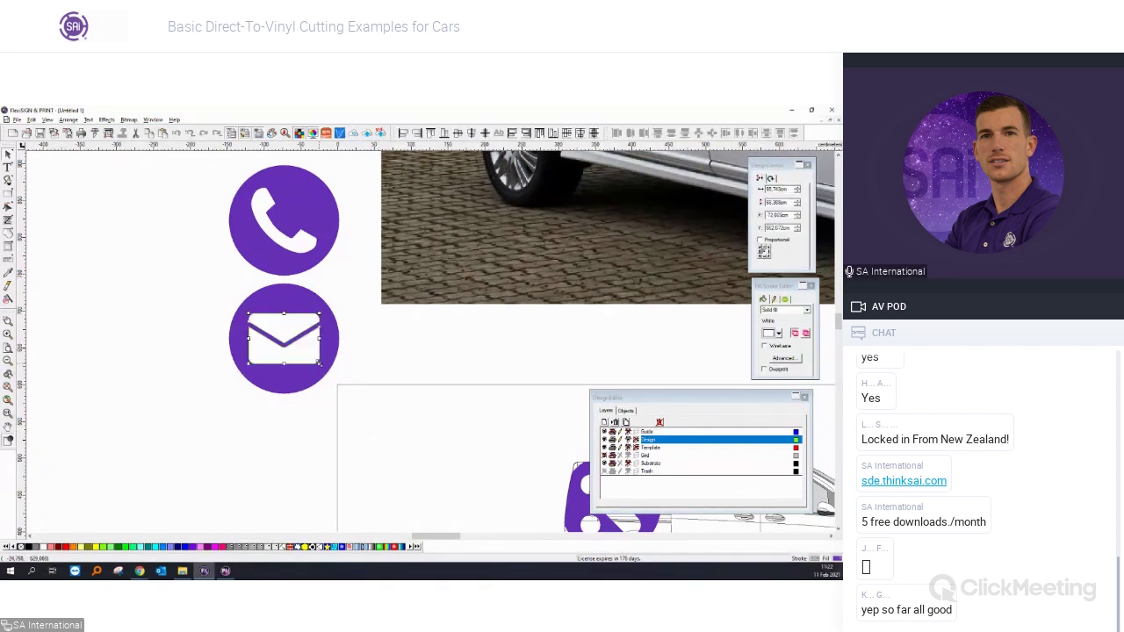
{"action": "left_click", "coordinate": [340, 382]}
Move the phone and mail icons together and paste a plain circle copy below the mail icon.
{"action": "scroll", "coordinate": [341, 386], "scroll_direction": "down", "scroll_amount": 5}
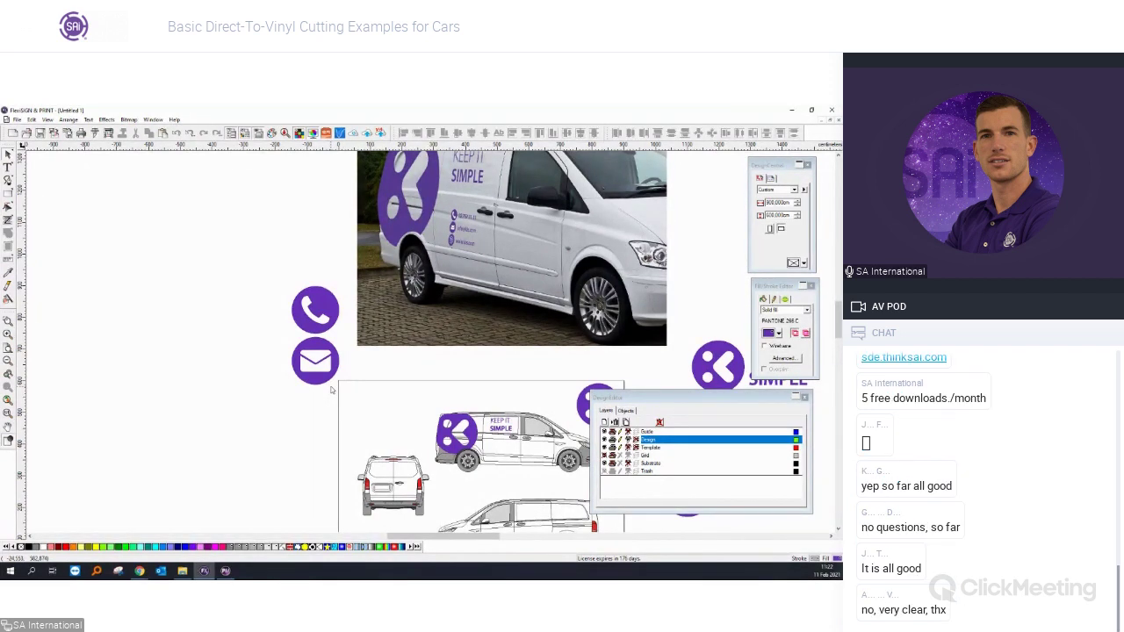
{"action": "scroll", "coordinate": [382, 385], "scroll_direction": "up", "scroll_amount": 2}
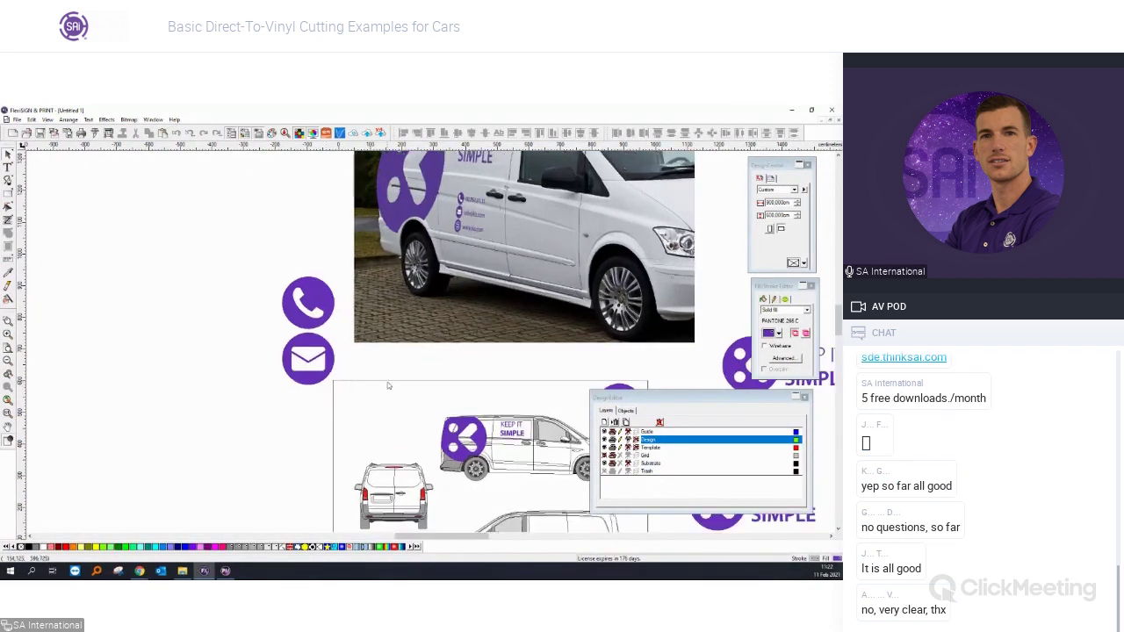
{"action": "scroll", "coordinate": [507, 166], "scroll_direction": "up", "scroll_amount": 2}
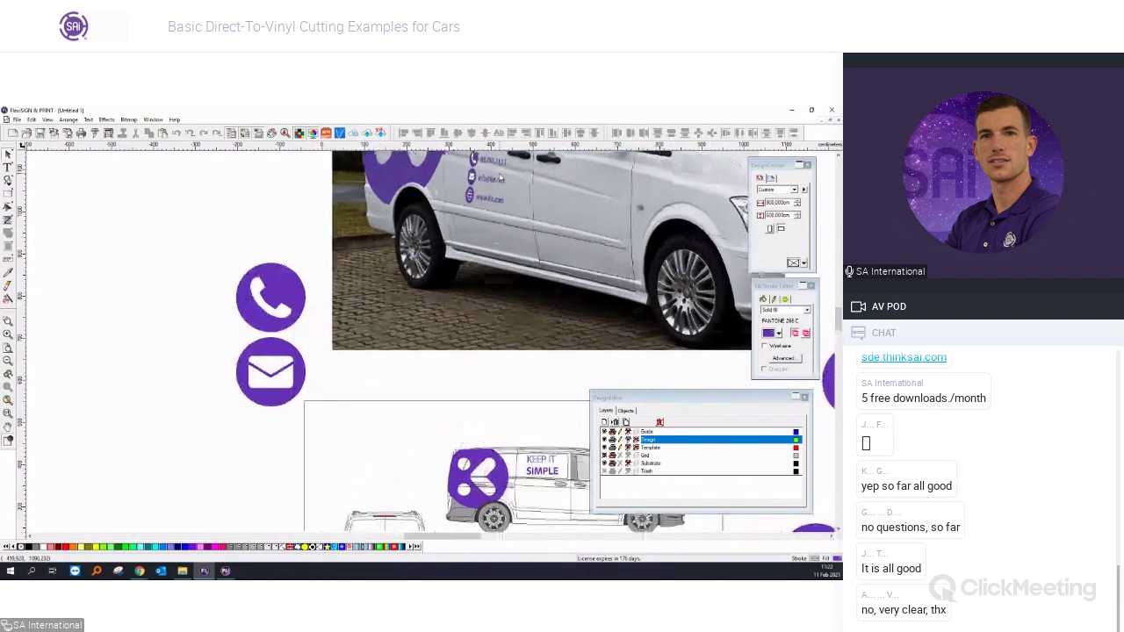
{"action": "scroll", "coordinate": [478, 177], "scroll_direction": "up", "scroll_amount": 1}
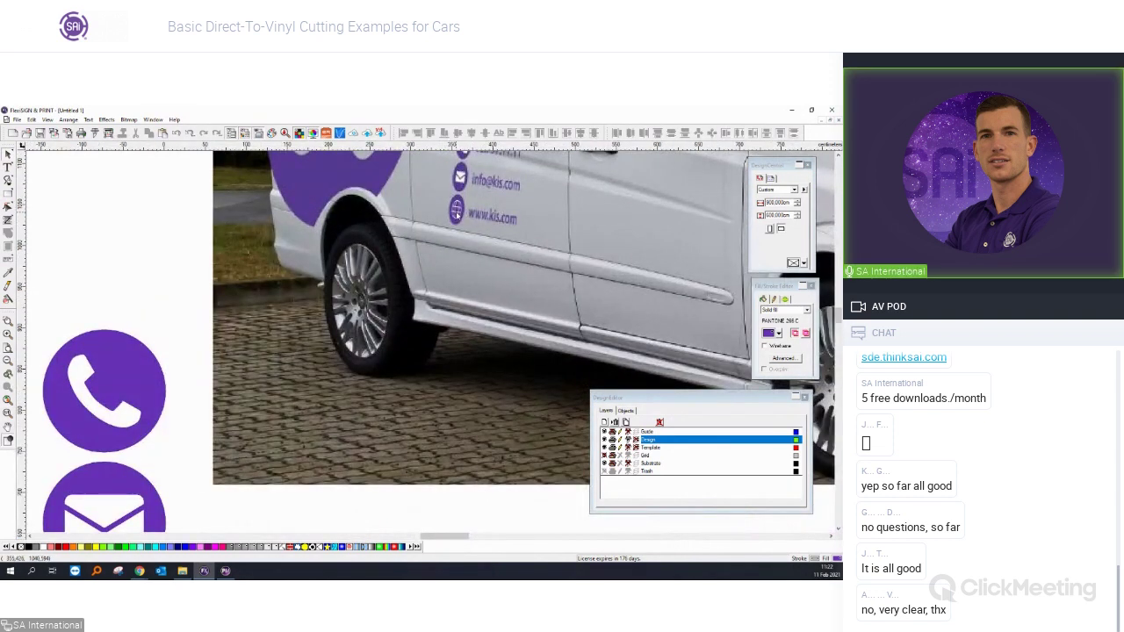
{"action": "scroll", "coordinate": [456, 215], "scroll_direction": "down", "scroll_amount": 2}
{"action": "left_click_drag", "start_coordinate": [299, 365], "coordinate": [231, 311]}
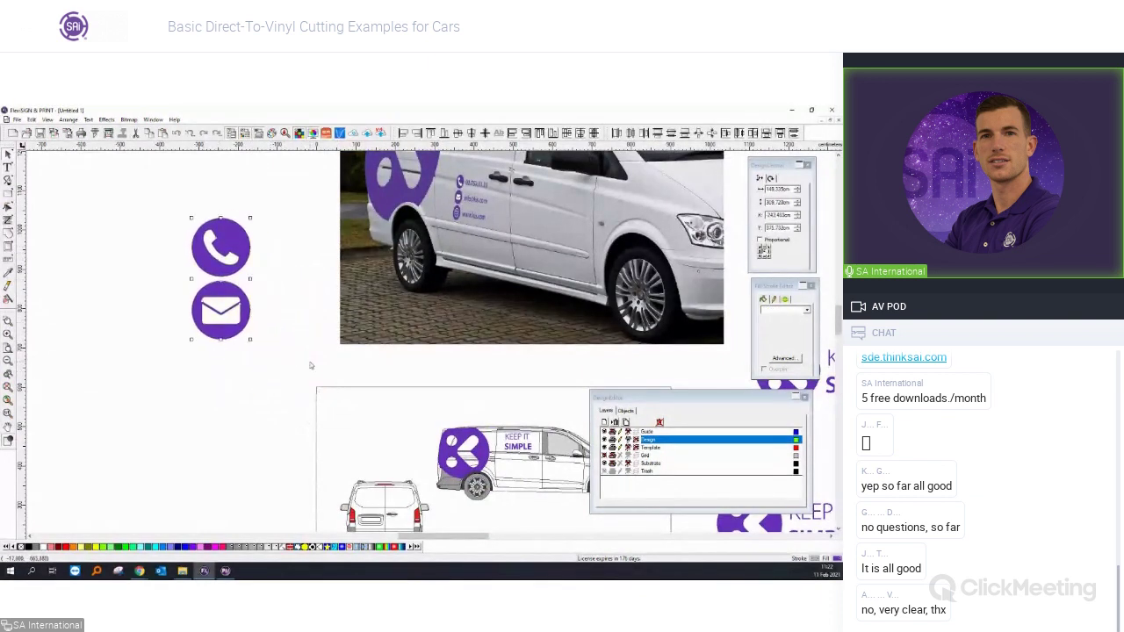
{"action": "left_click", "coordinate": [248, 314]}
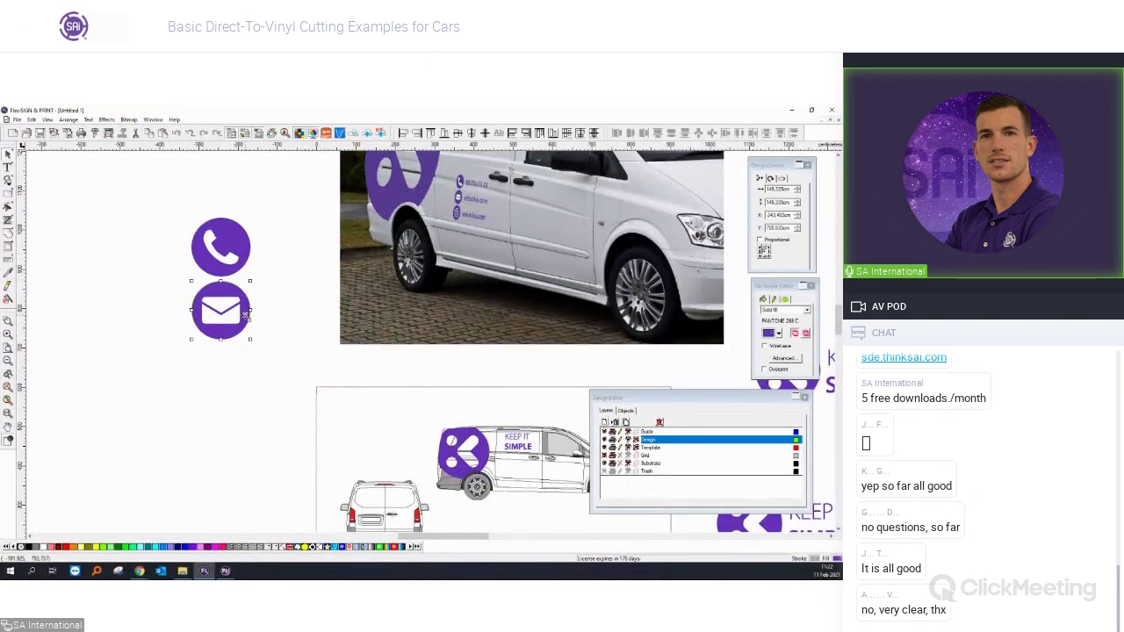
{"action": "scroll", "coordinate": [247, 314], "scroll_direction": "down", "scroll_amount": 1}
{"action": "key", "text": "ctrl+v"}
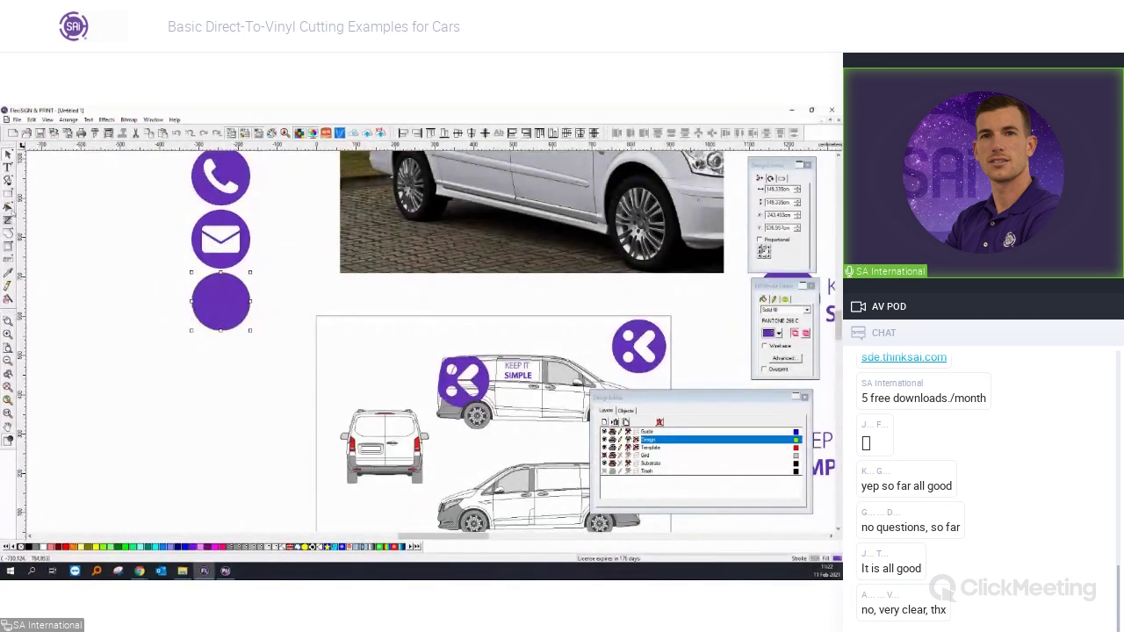
Draw a purple circle sized 100 mm at lower left.
{"action": "left_click", "coordinate": [9, 204]}
{"action": "left_click", "coordinate": [41, 201]}
{"action": "mouse_move", "coordinate": [186, 366]}
{"action": "left_mouse_down"}
{"action": "mouse_move", "coordinate": [239, 418]}
{"action": "mouse_move", "coordinate": [226, 406]}
{"action": "left_mouse_up"}
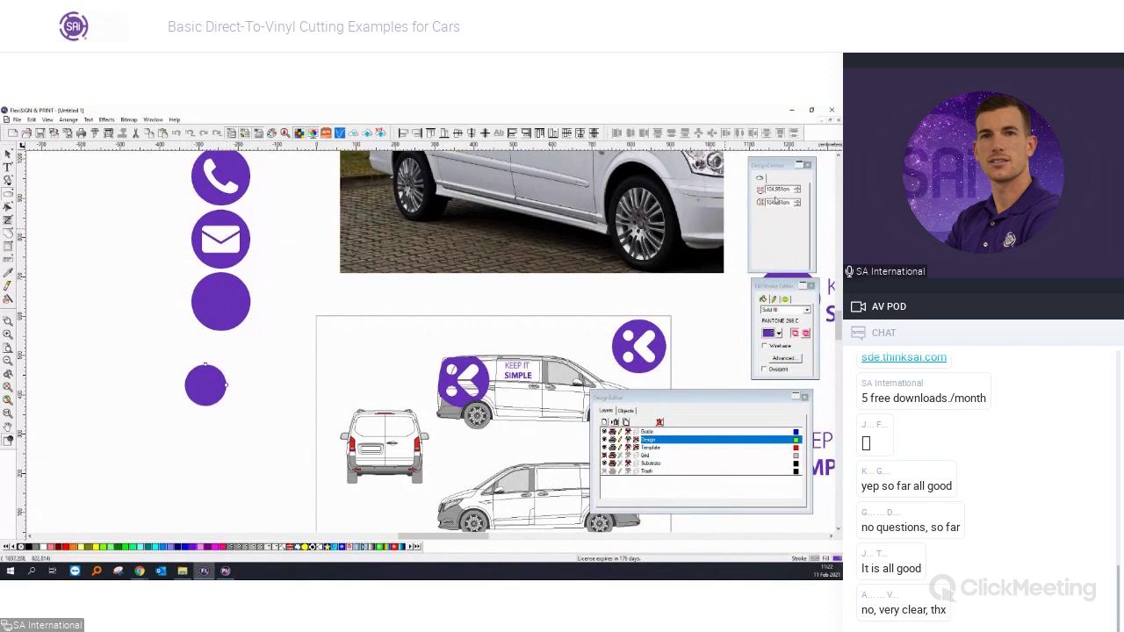
{"action": "double_click", "coordinate": [777, 189]}
{"action": "type", "text": "100"}
{"action": "key", "text": "Return"}
Apply a 5 cm red outline to the circle, making a thick ring.
{"action": "left_click", "coordinate": [8, 154]}
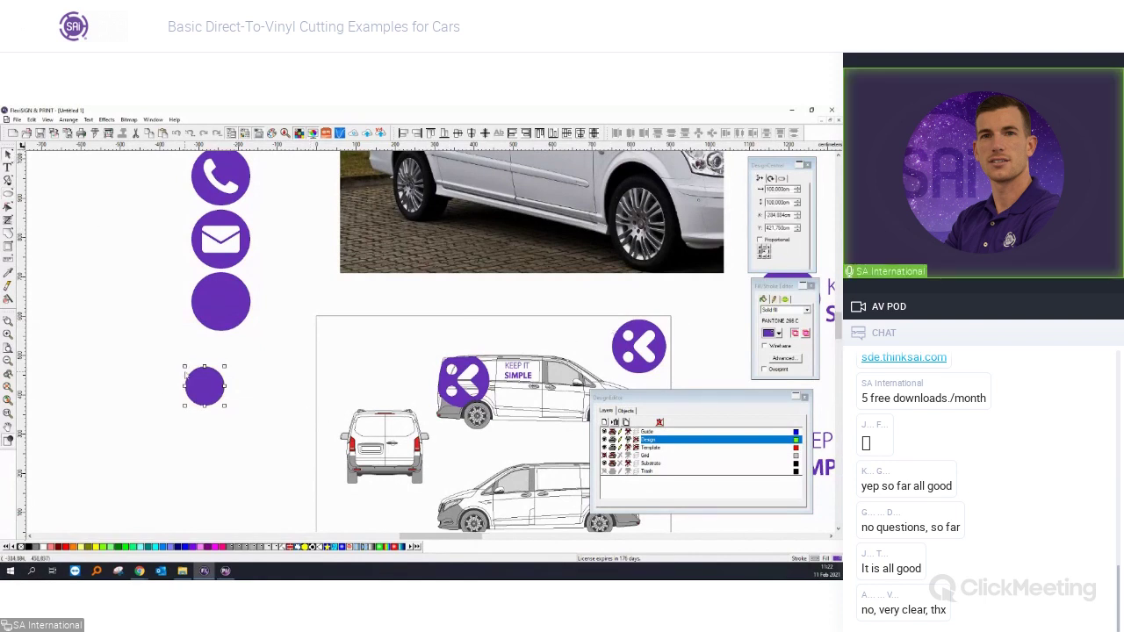
{"action": "scroll", "coordinate": [185, 377], "scroll_direction": "up", "scroll_amount": 2}
{"action": "left_click", "coordinate": [106, 119]}
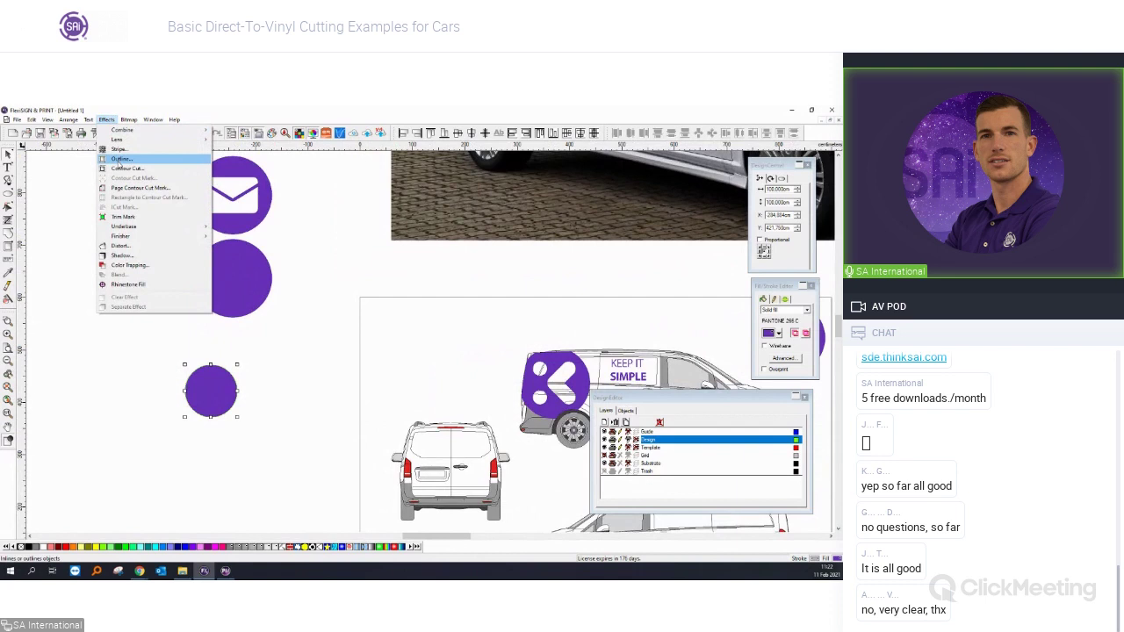
{"action": "left_click", "coordinate": [120, 159]}
{"action": "scroll", "coordinate": [211, 429], "scroll_direction": "up", "scroll_amount": 2}
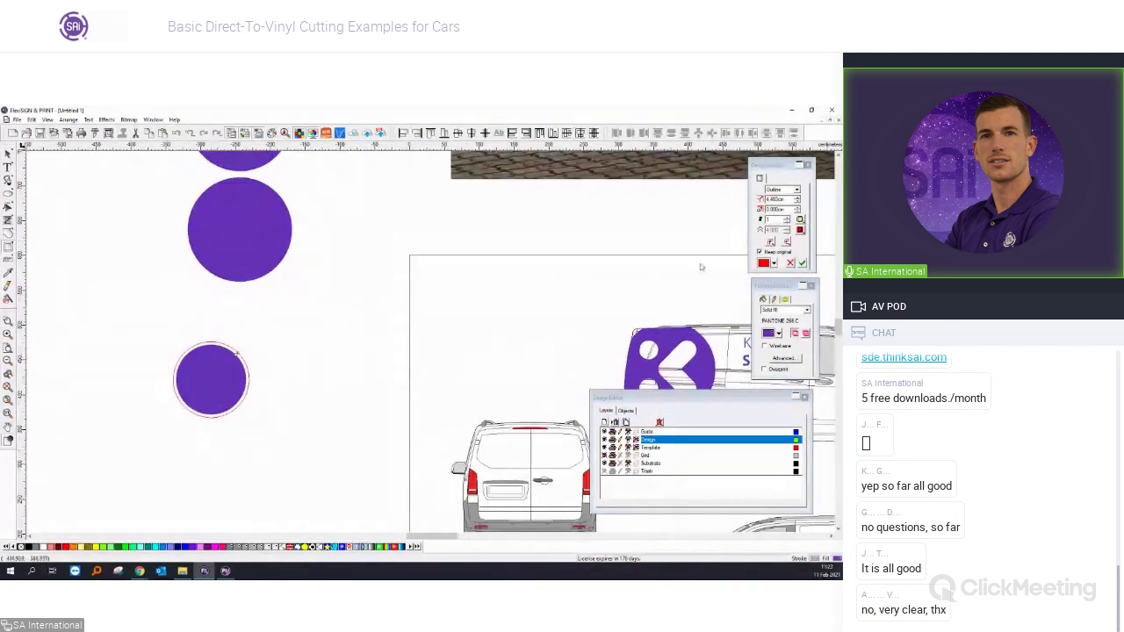
{"action": "type", "text": "5"}
{"action": "key", "text": "Tab"}
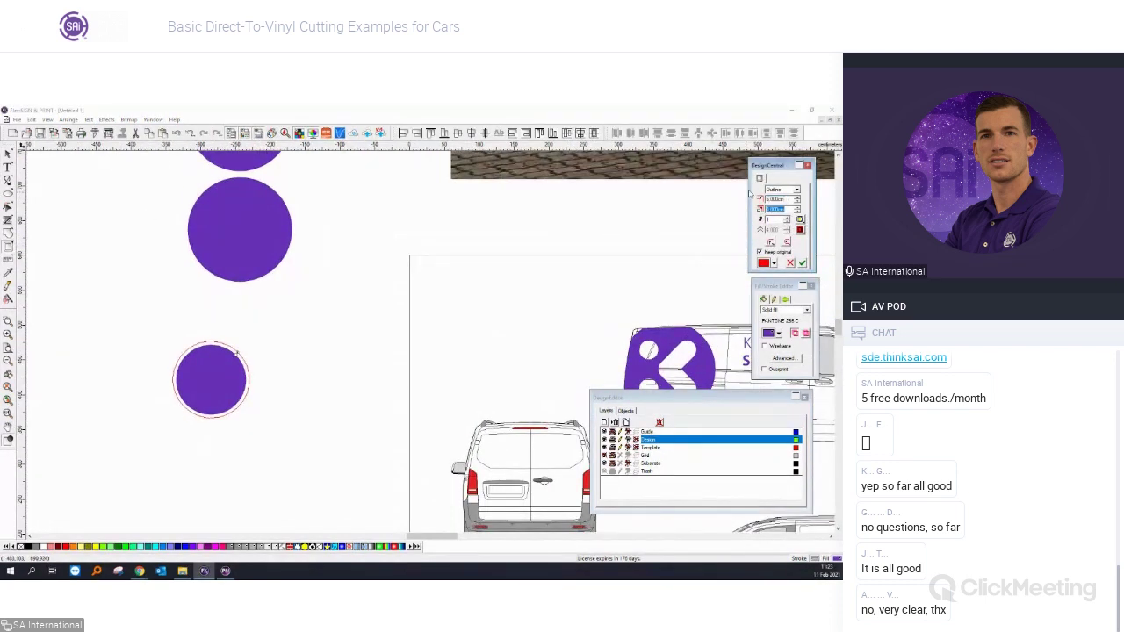
{"action": "left_click", "coordinate": [802, 262]}
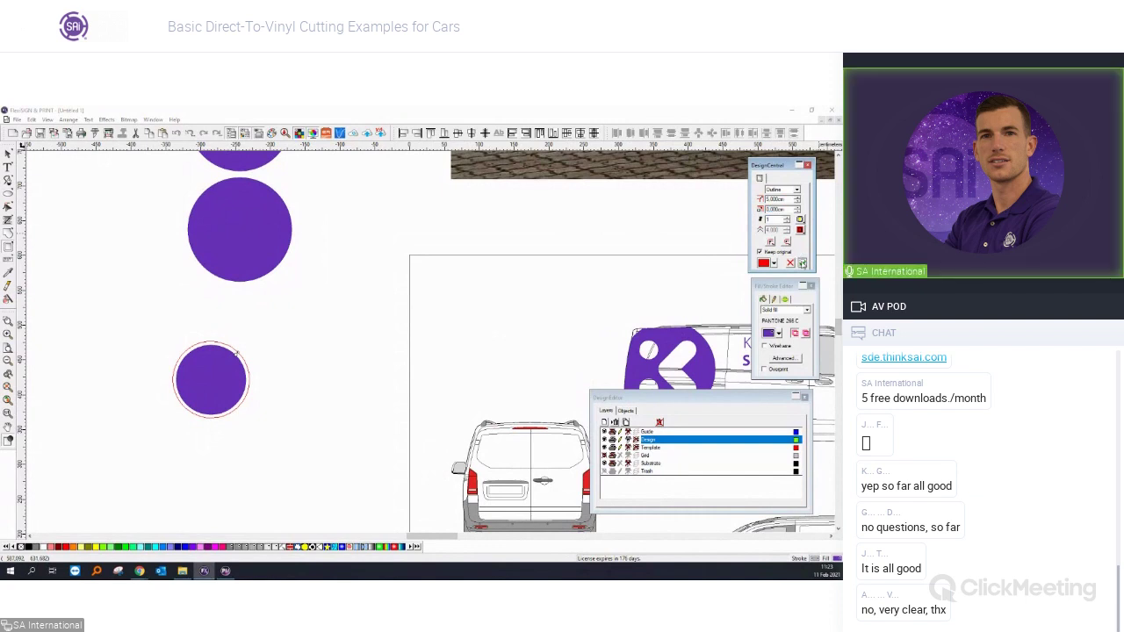
{"action": "left_click", "coordinate": [227, 383]}
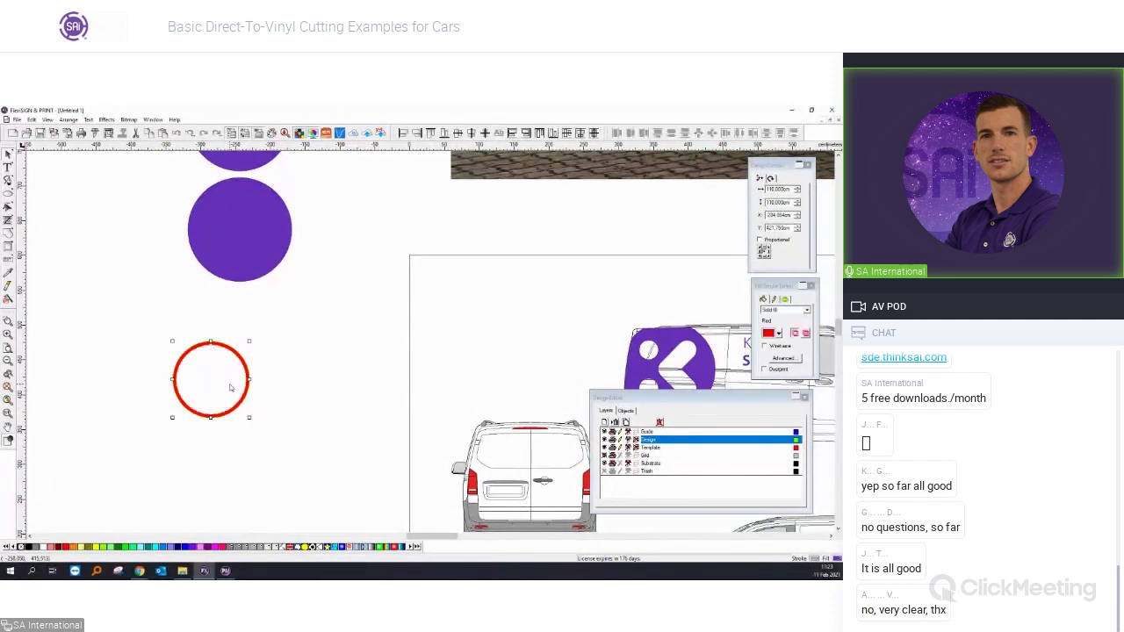
{"action": "scroll", "coordinate": [235, 385], "scroll_direction": "up", "scroll_amount": 1}
{"action": "left_click", "coordinate": [281, 384]}
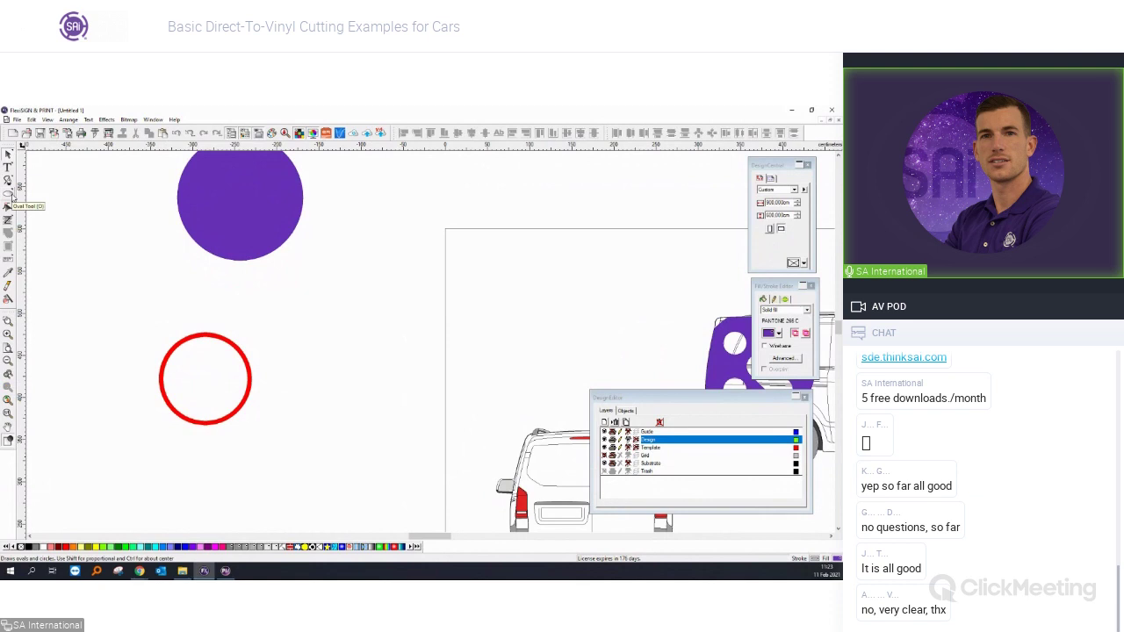
Draw an oval, centre it inside the red ring and make it narrower.
{"action": "left_click", "coordinate": [11, 198]}
{"action": "left_click_drag", "start_coordinate": [199, 339], "coordinate": [236, 421]}
{"action": "left_click", "coordinate": [198, 345], "text": "shift"}
{"action": "left_click", "coordinate": [485, 132]}
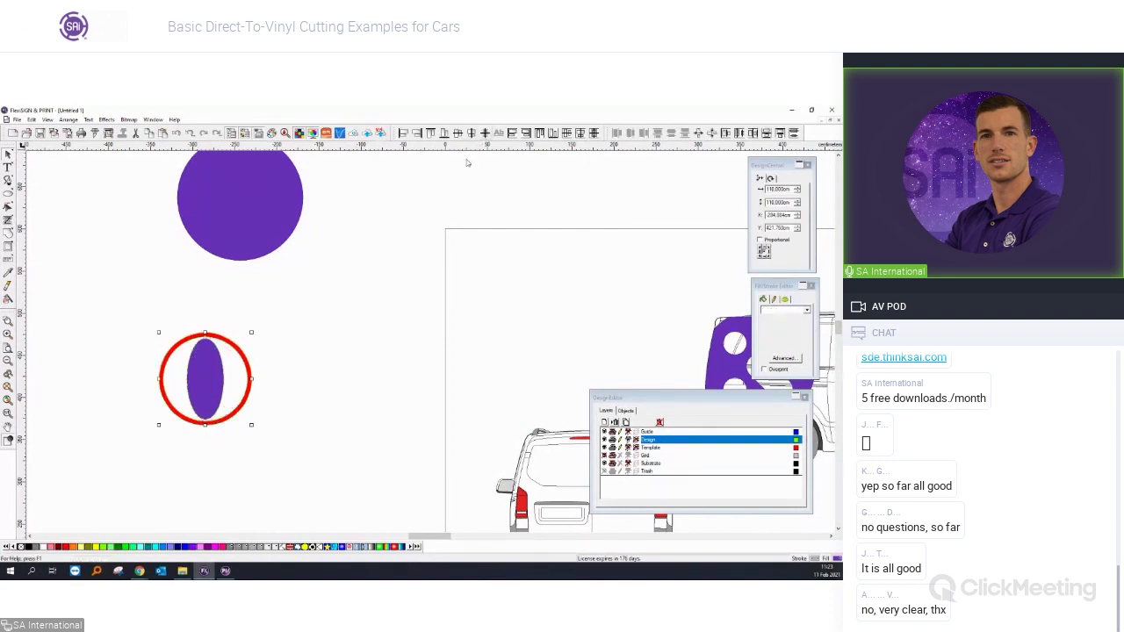
{"action": "left_click", "coordinate": [349, 310]}
{"action": "left_click", "coordinate": [220, 374]}
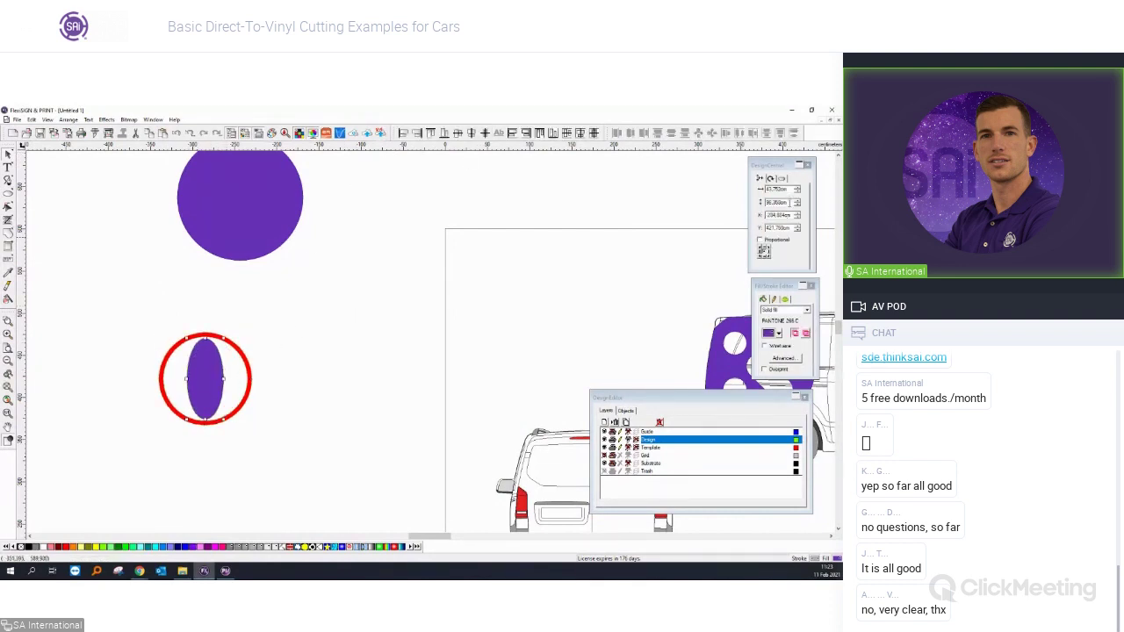
{"action": "left_click", "coordinate": [781, 240]}
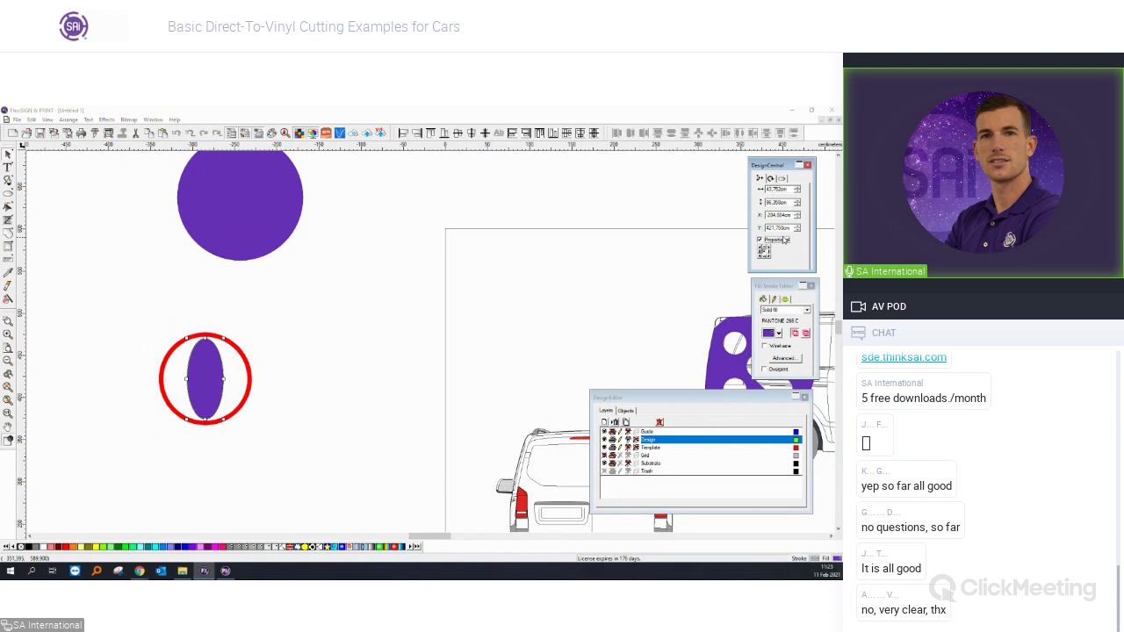
{"action": "left_click", "coordinate": [226, 386]}
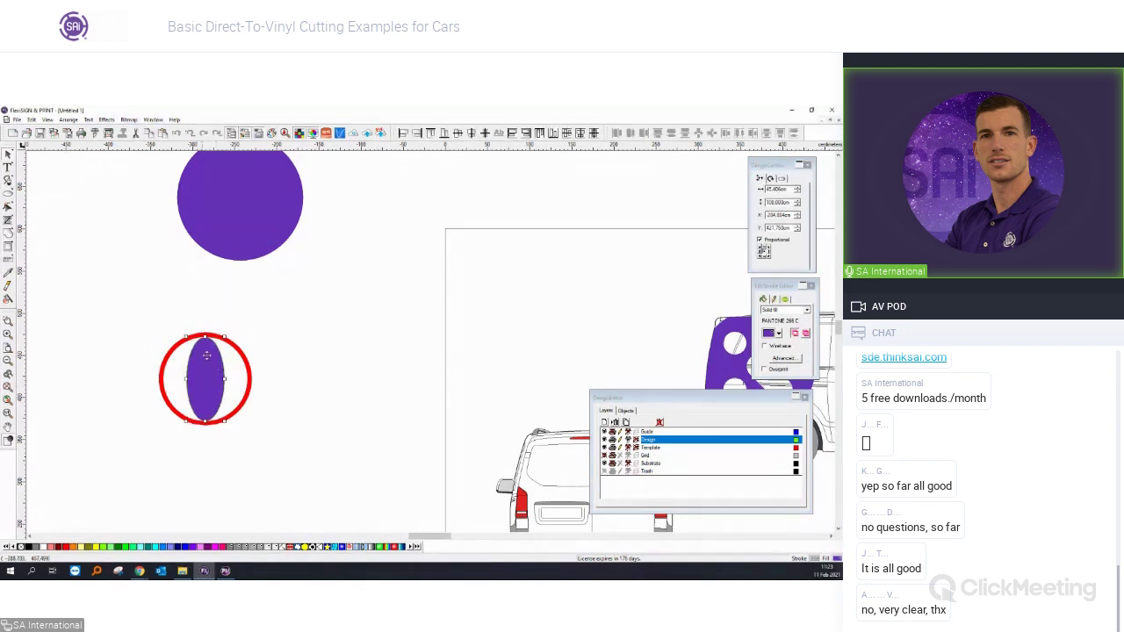
{"action": "left_click_drag", "start_coordinate": [225, 379], "coordinate": [223, 379]}
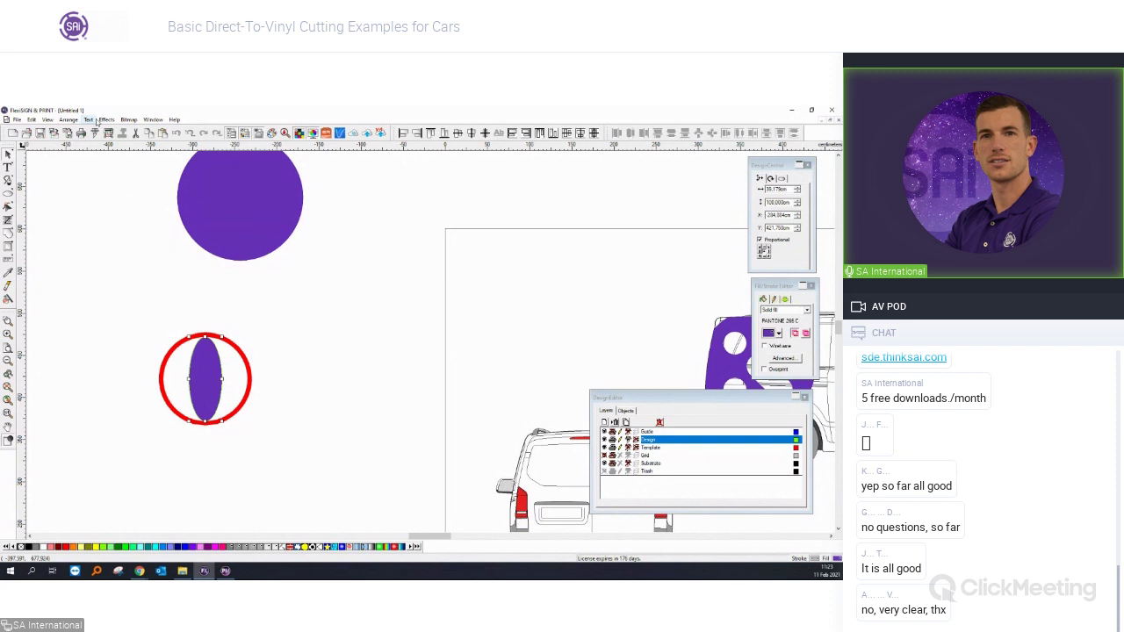
Give the oval a red outline, separate it, and remove the purple fill inside.
{"action": "left_click", "coordinate": [106, 119]}
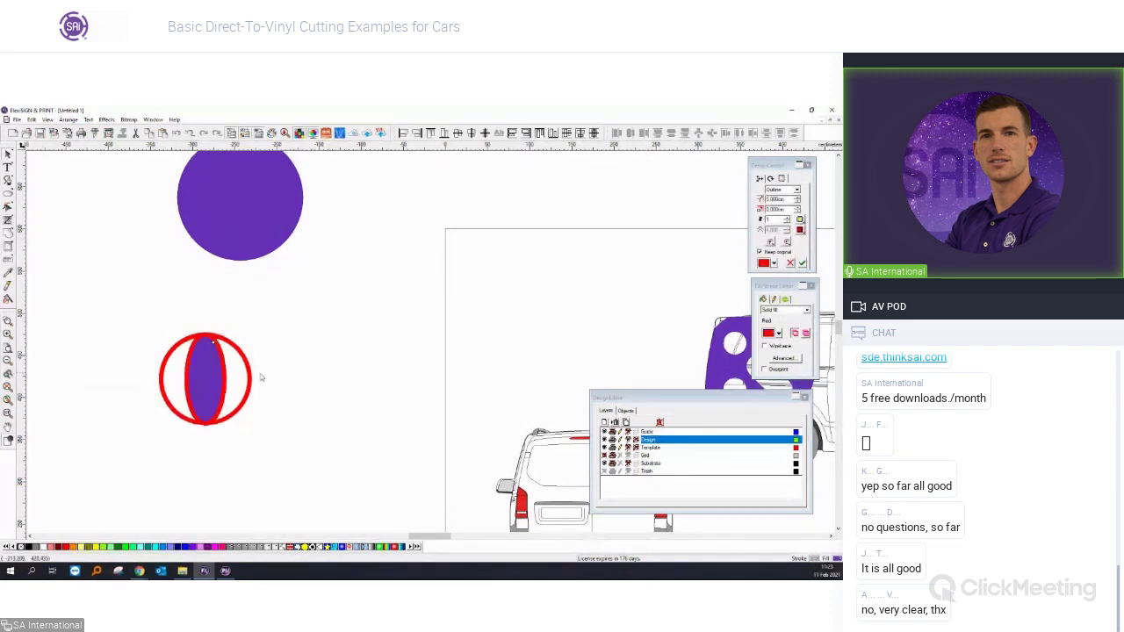
{"action": "right_click", "coordinate": [223, 373]}
{"action": "left_click", "coordinate": [255, 364]}
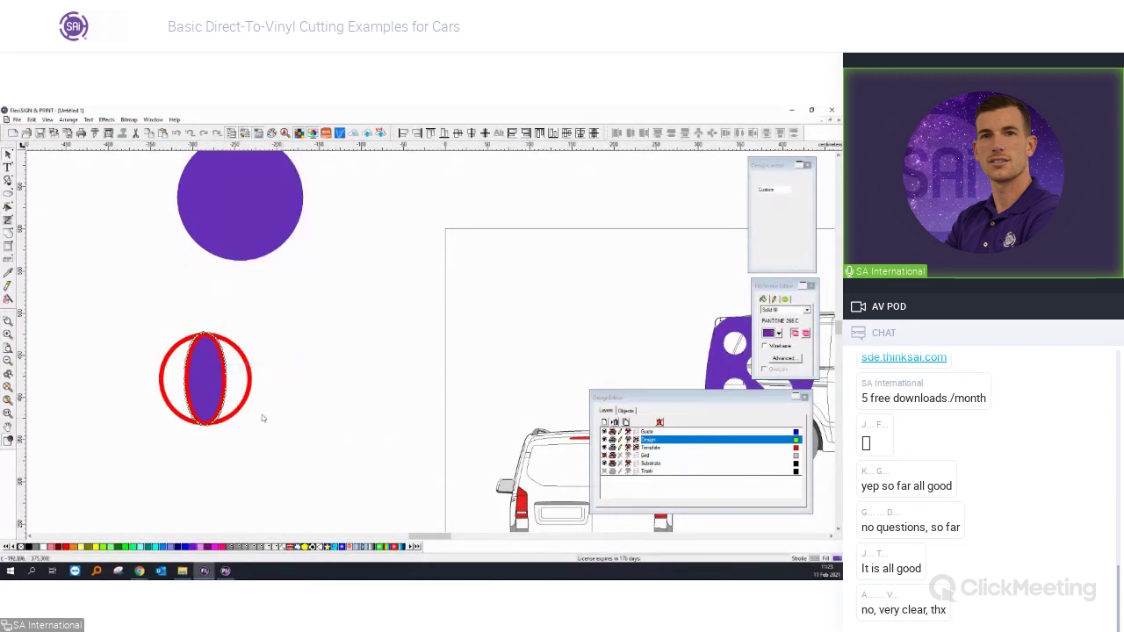
{"action": "left_click", "coordinate": [217, 383]}
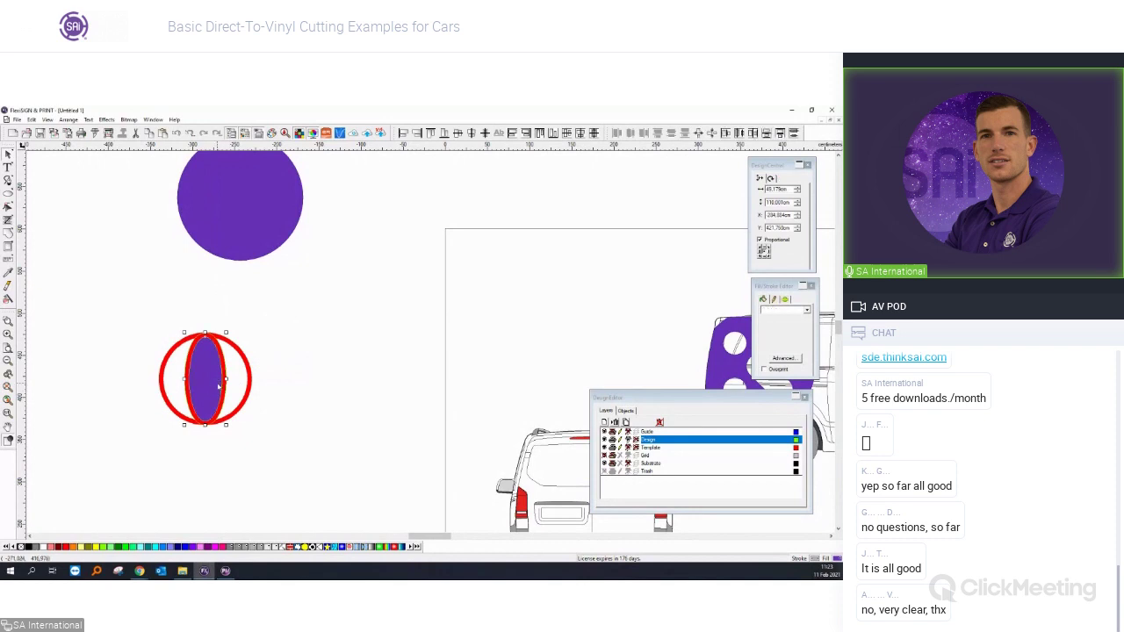
{"action": "left_click", "coordinate": [230, 465]}
{"action": "scroll", "coordinate": [189, 413], "scroll_direction": "up", "scroll_amount": 1}
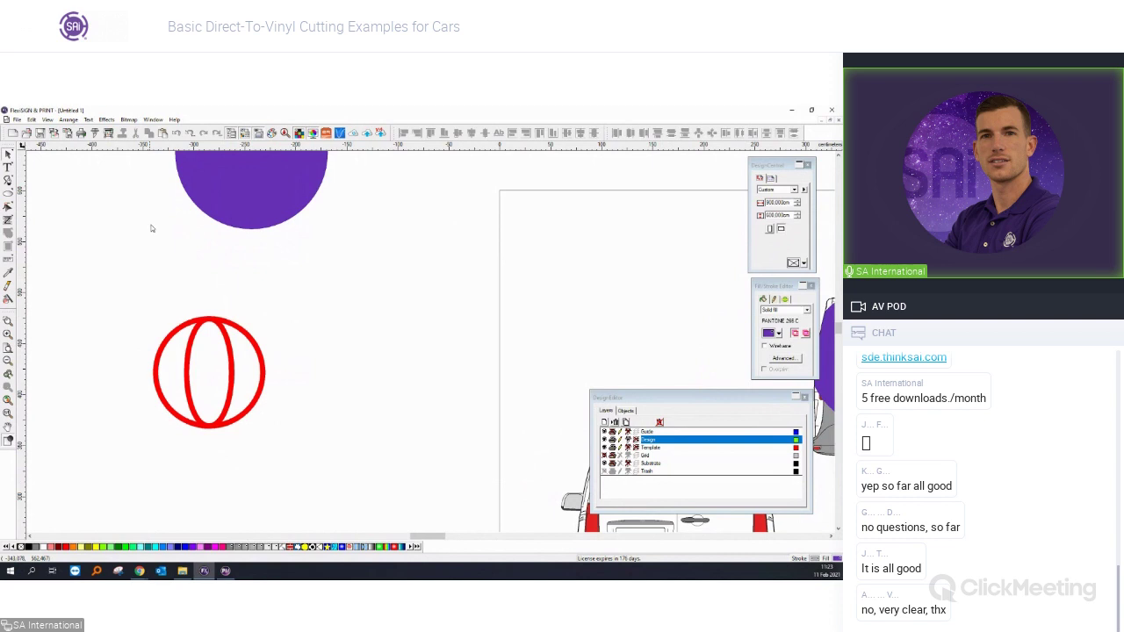
Draw a thin purple bar and set its height to 5.
{"action": "left_click_drag", "start_coordinate": [106, 283], "coordinate": [207, 295]}
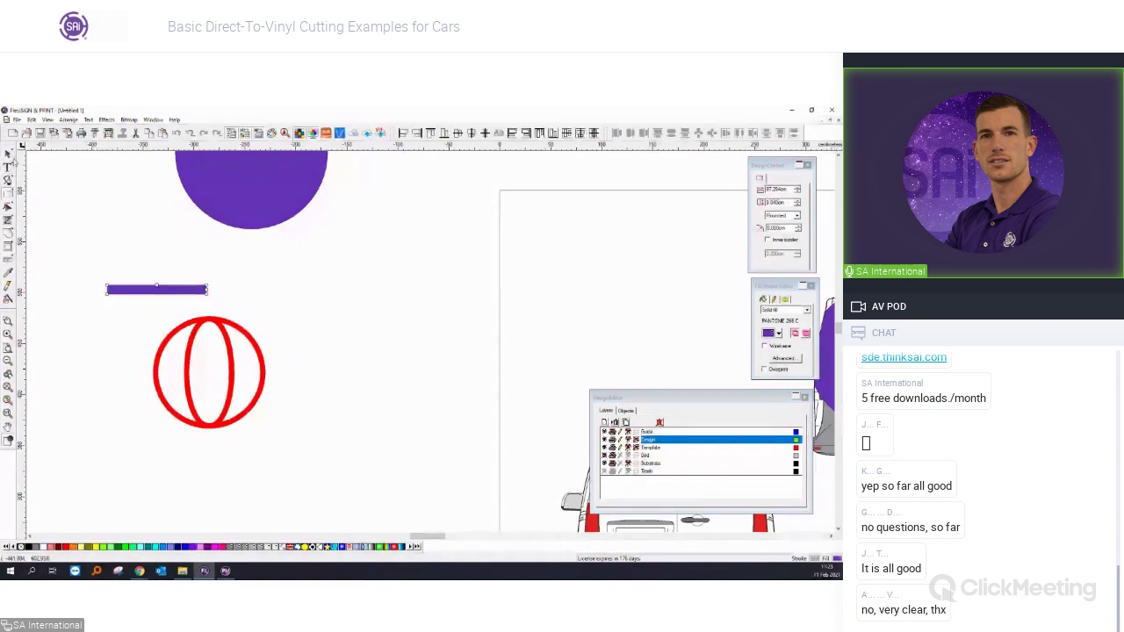
{"action": "left_click", "coordinate": [778, 203]}
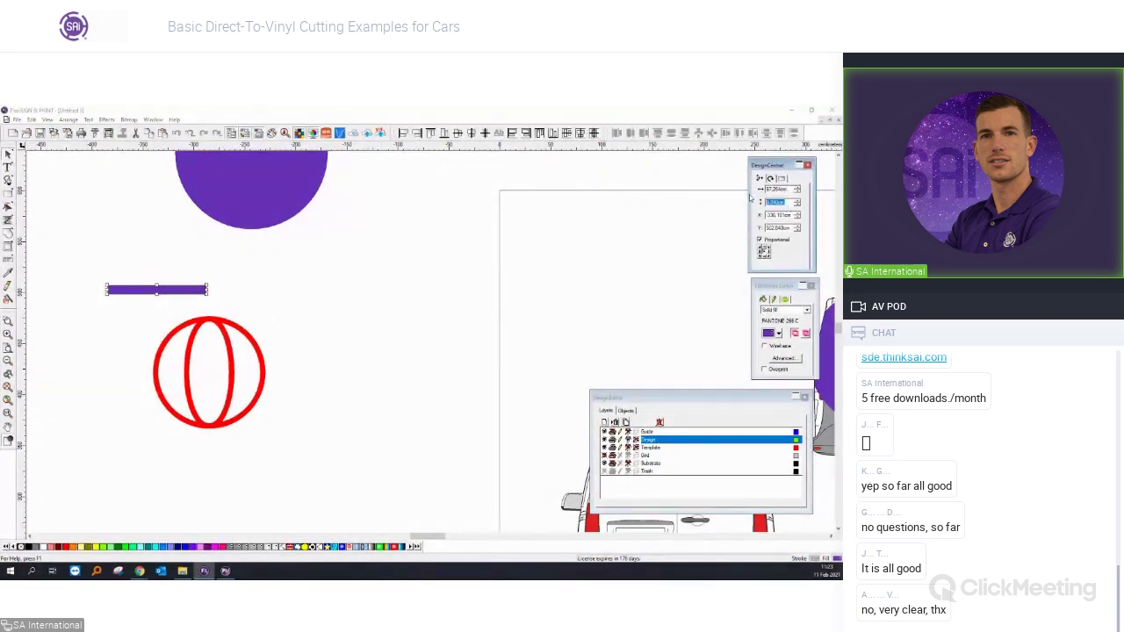
{"action": "type", "text": "5"}
{"action": "key", "text": "Return"}
{"action": "left_click", "coordinate": [93, 208]}
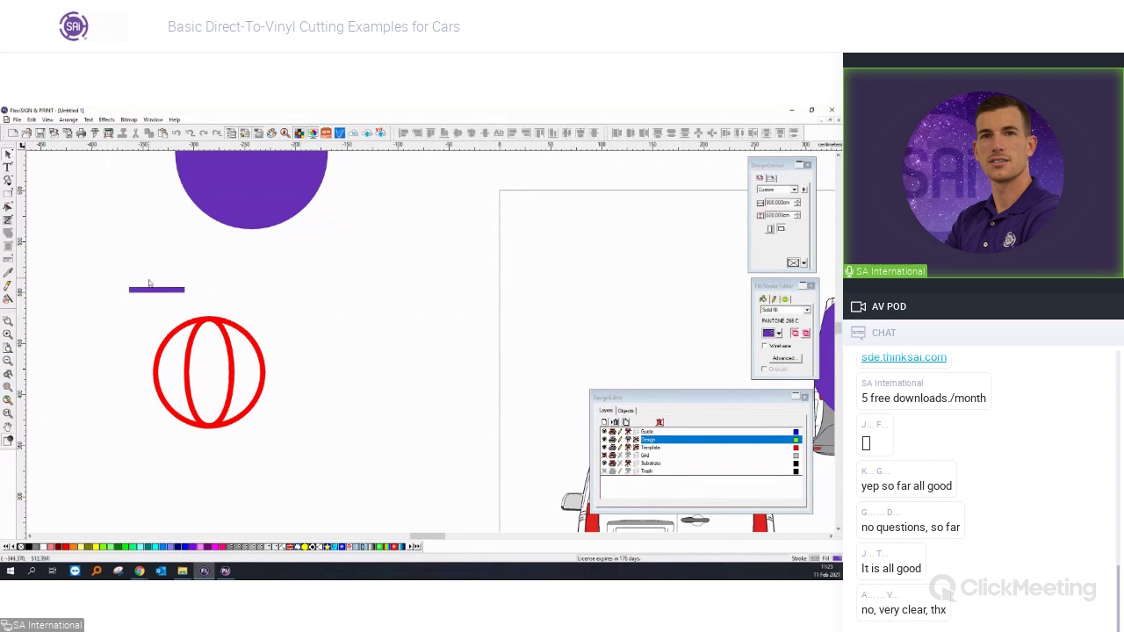
Place the bar across the circle's upper half, add a copy lower, and align both with the circle.
{"action": "left_click_drag", "start_coordinate": [150, 284], "coordinate": [204, 350]}
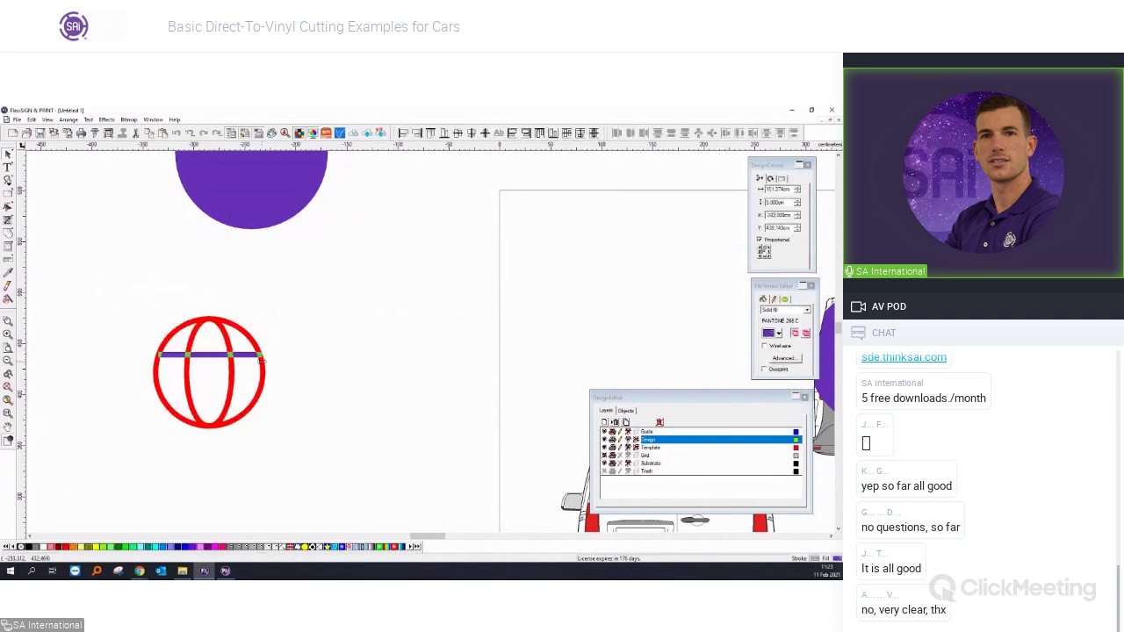
{"action": "scroll", "coordinate": [236, 377], "scroll_direction": "up", "scroll_amount": 2}
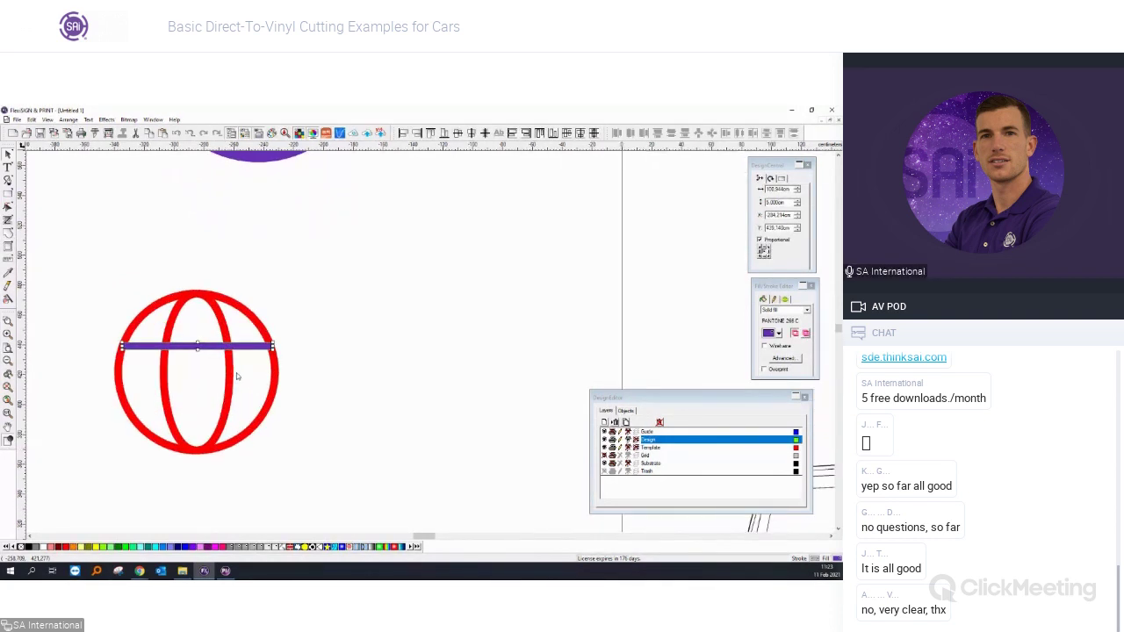
{"action": "left_click_drag", "start_coordinate": [232, 336], "coordinate": [233, 403]}
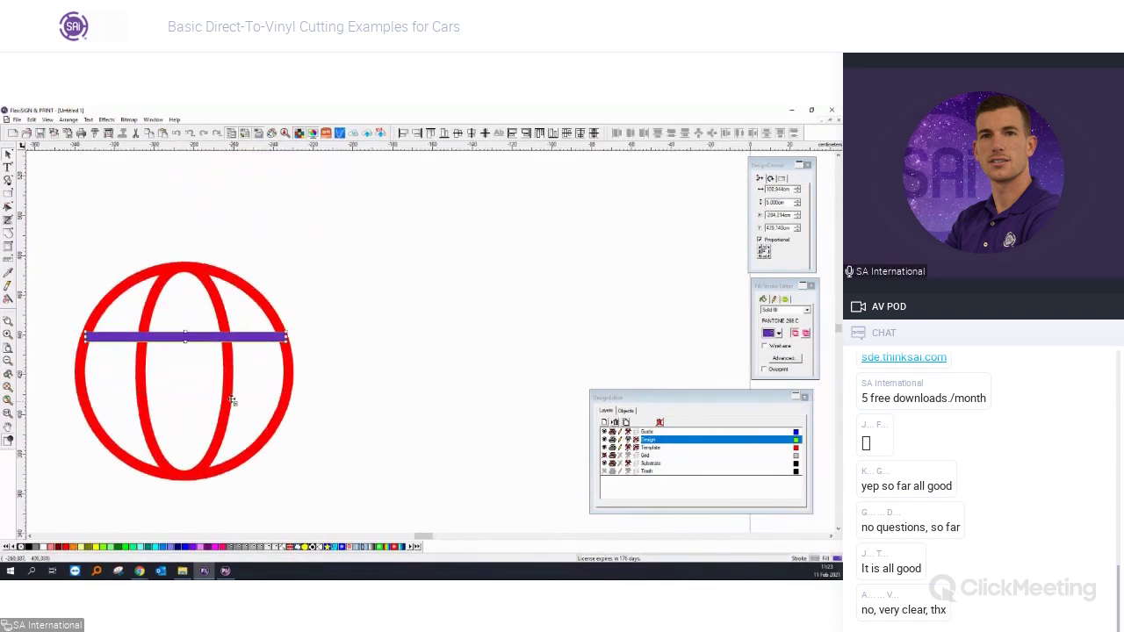
{"action": "left_click", "coordinate": [200, 336], "text": "shift"}
{"action": "left_click", "coordinate": [244, 301]}
{"action": "key", "text": "ctrl+a"}
{"action": "left_click", "coordinate": [483, 133]}
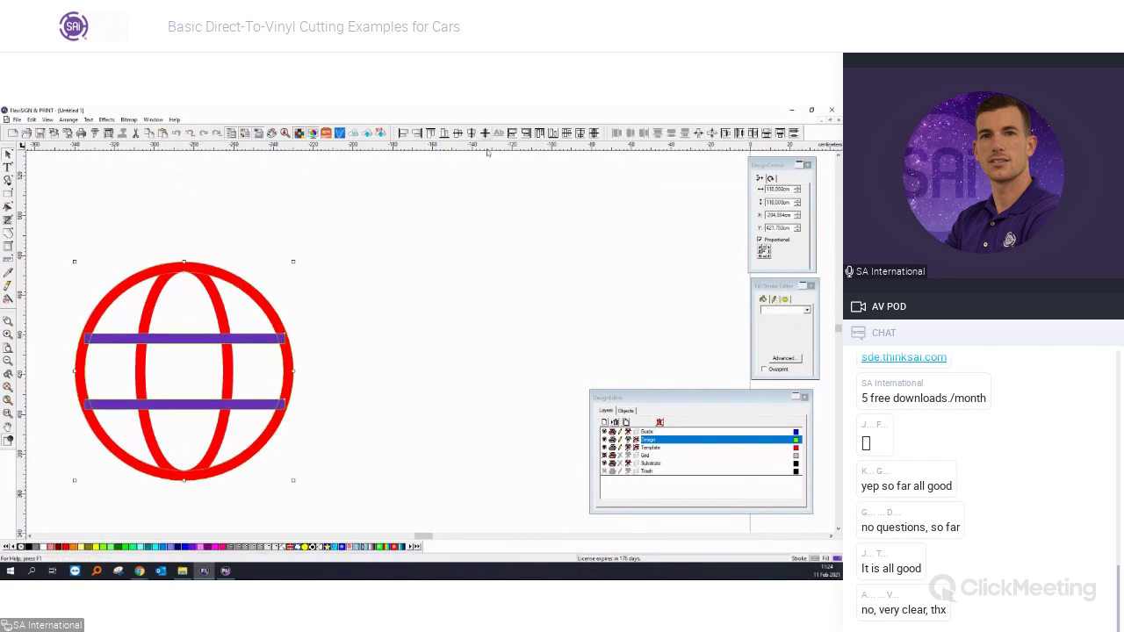
{"action": "scroll", "coordinate": [148, 383], "scroll_direction": "down", "scroll_amount": 2}
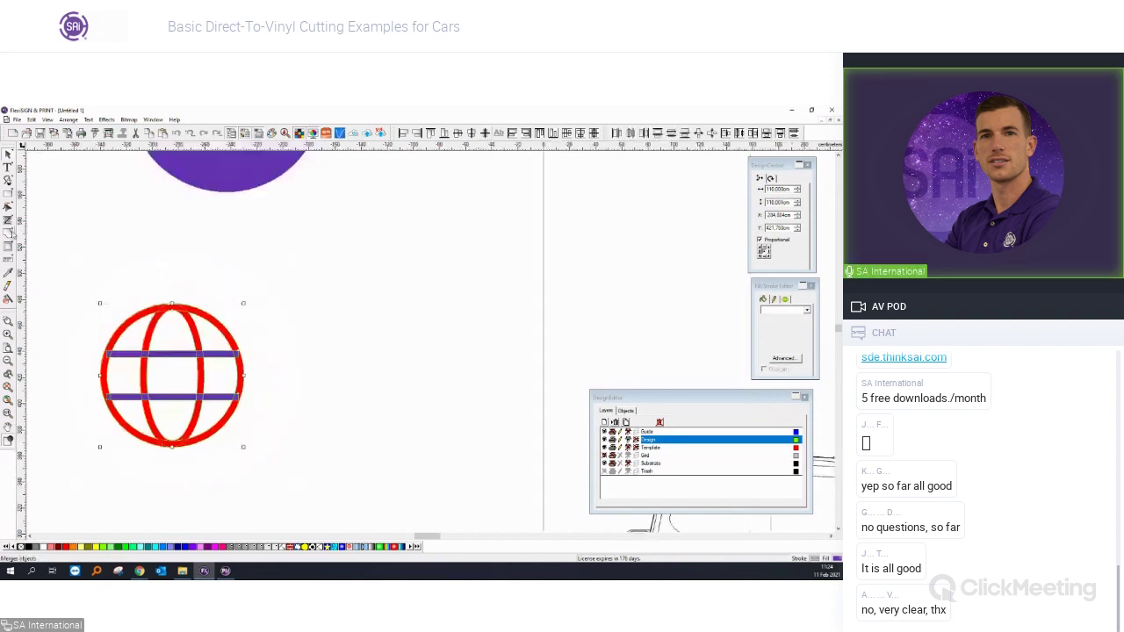
{"action": "left_click", "coordinate": [119, 303]}
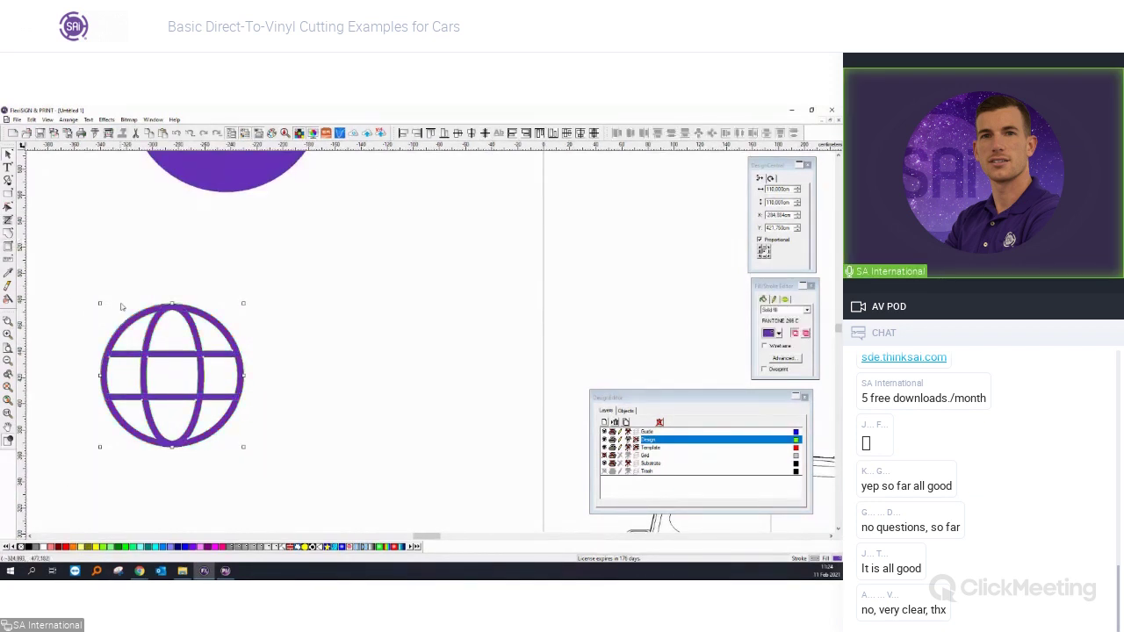
{"action": "scroll", "coordinate": [112, 268], "scroll_direction": "down", "scroll_amount": 2}
Shrink the globe icon, centre it on the purple circle, and fill it white.
{"action": "scroll", "coordinate": [112, 268], "scroll_direction": "up", "scroll_amount": 1}
{"action": "left_click_drag", "start_coordinate": [231, 477], "coordinate": [76, 322]}
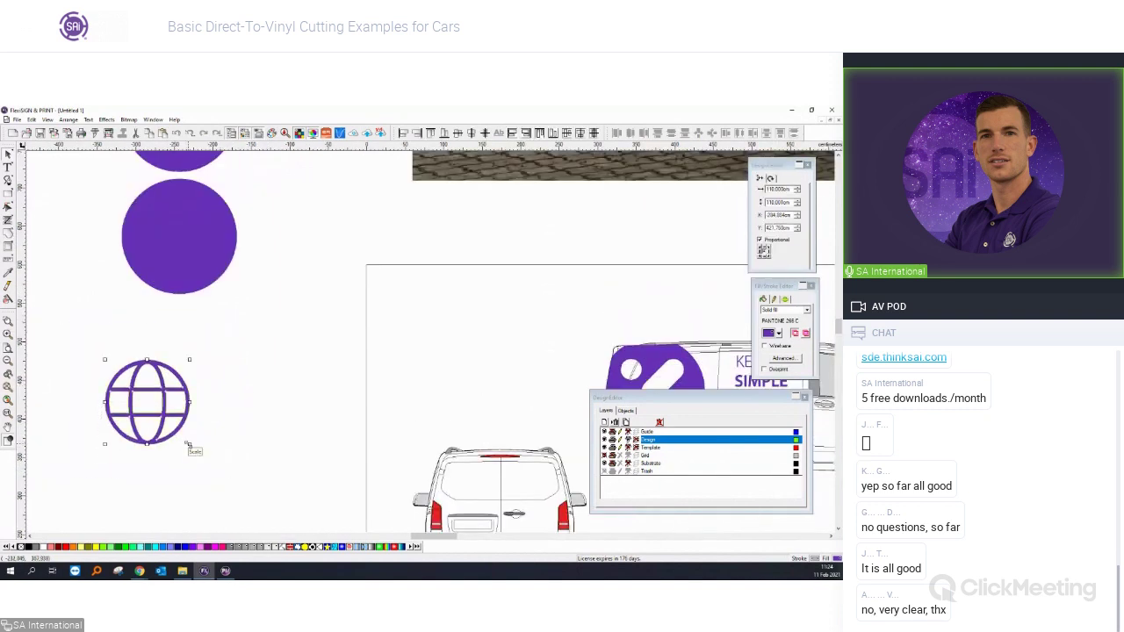
{"action": "left_click_drag", "start_coordinate": [190, 444], "coordinate": [173, 428]}
{"action": "key", "text": "Tab"}
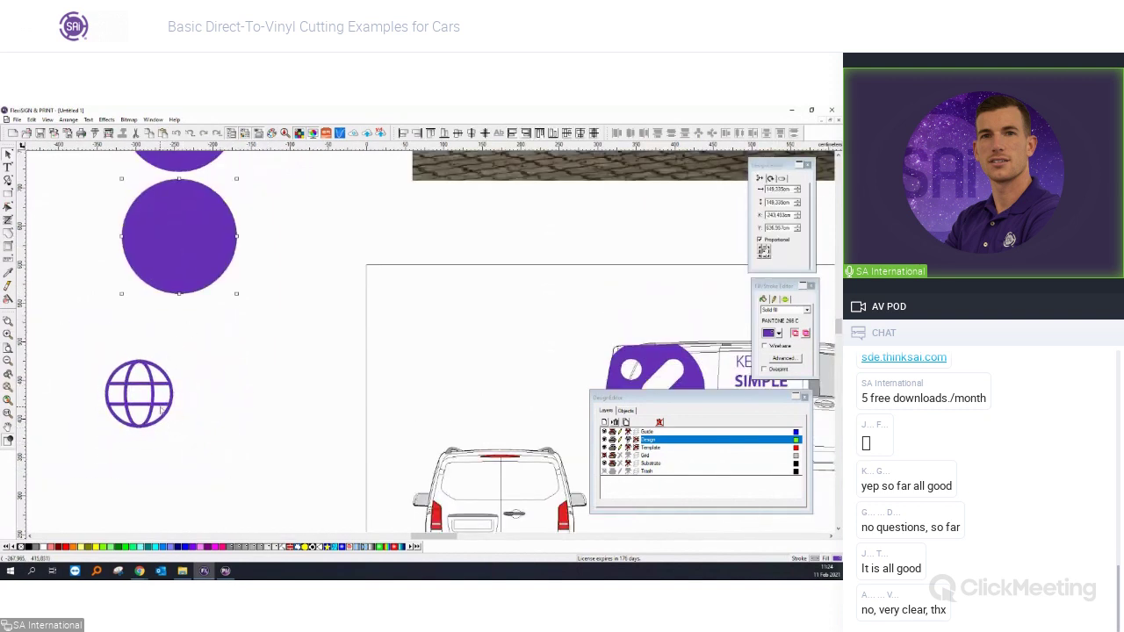
{"action": "left_click", "coordinate": [163, 408], "text": "shift"}
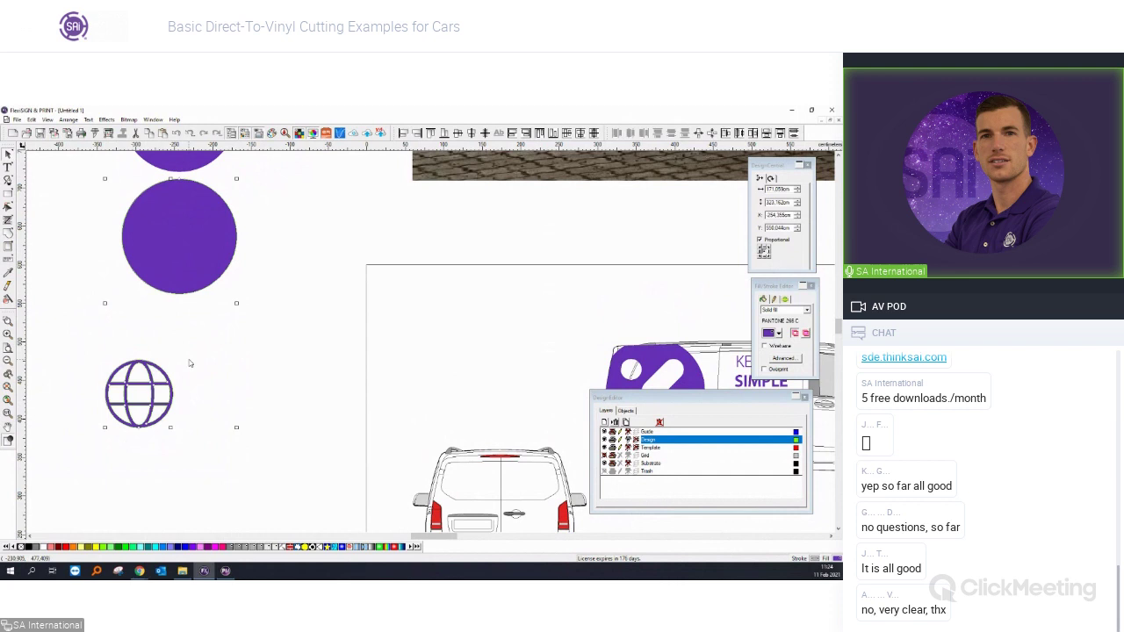
{"action": "key", "text": "ctrl+shift+a"}
{"action": "key", "text": "F6"}
{"action": "left_click_drag", "start_coordinate": [196, 260], "coordinate": [114, 201]}
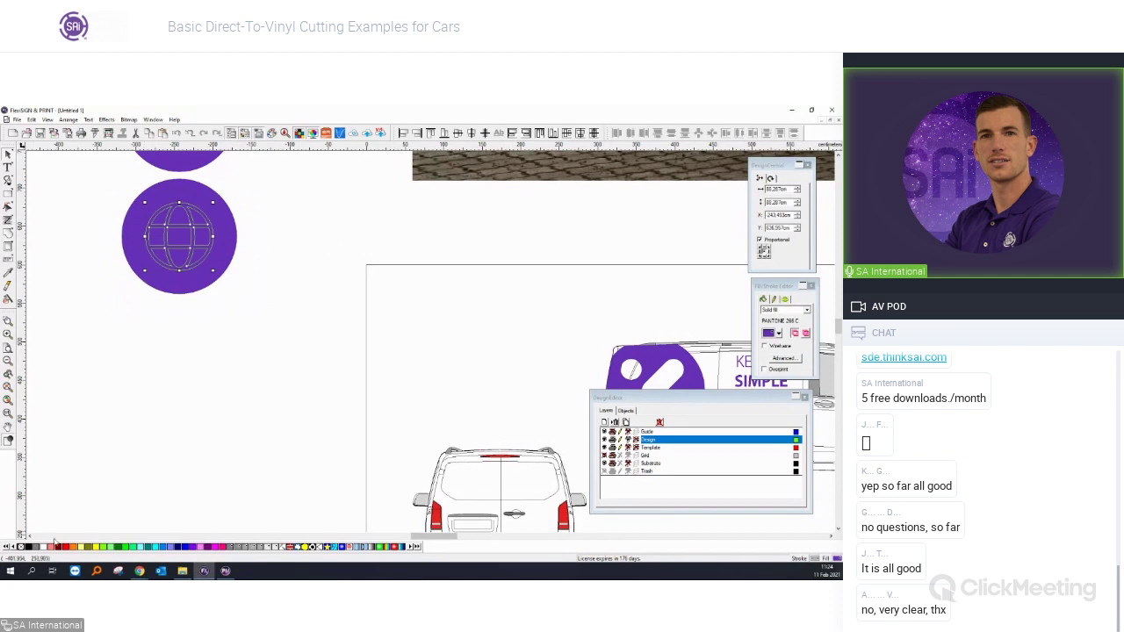
{"action": "left_click", "coordinate": [50, 546]}
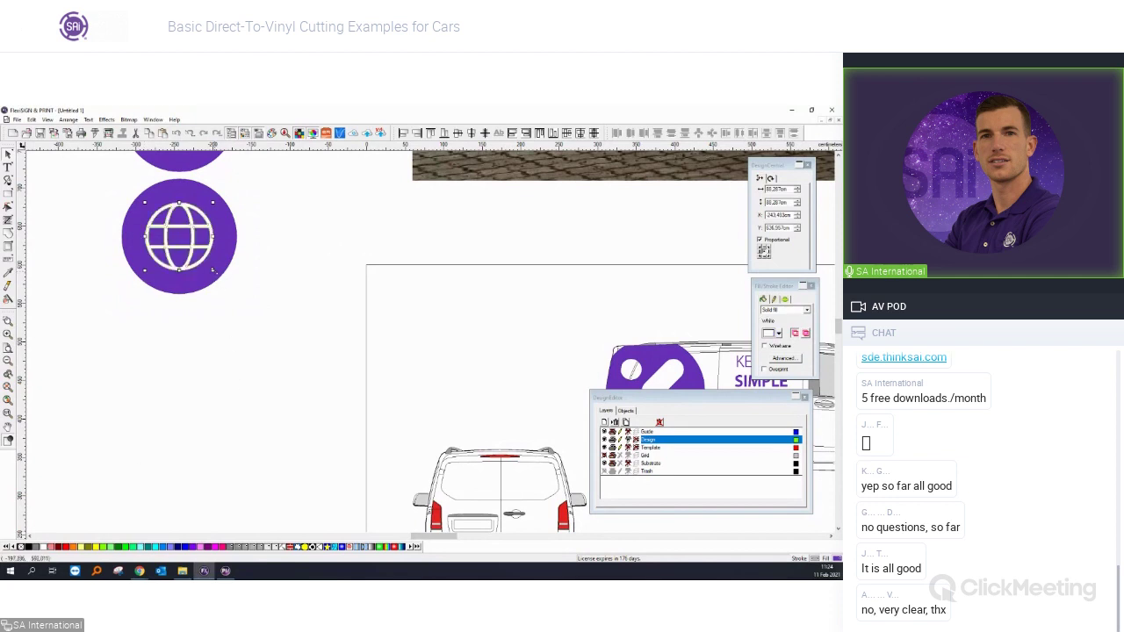
{"action": "left_click", "coordinate": [253, 314]}
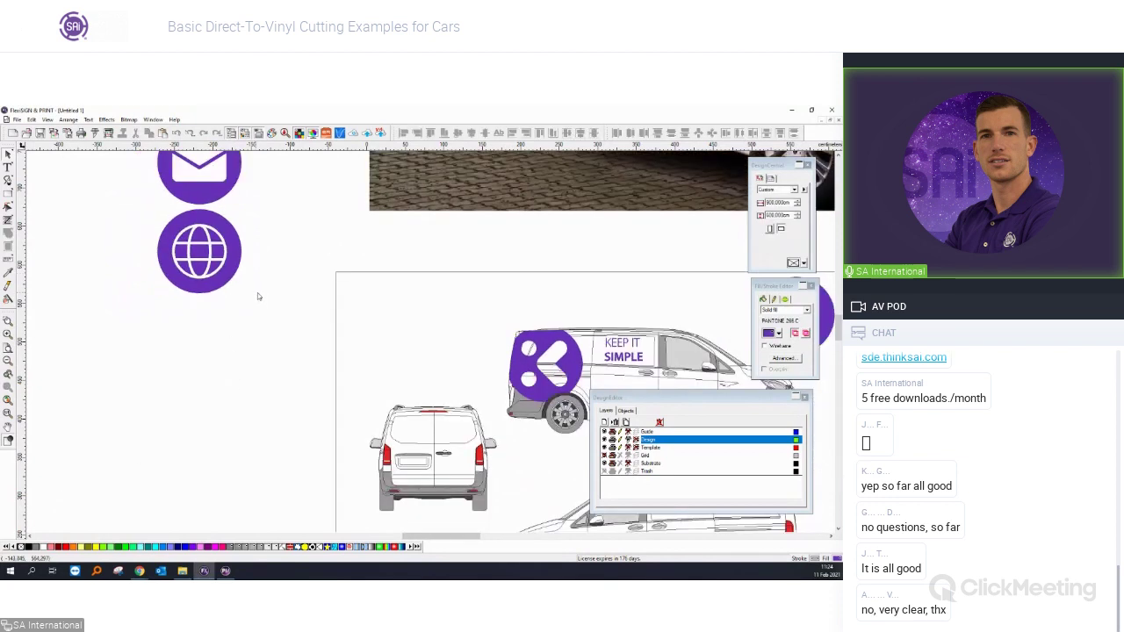
Move the phone, mail and globe icons beside the van template.
{"action": "scroll", "coordinate": [258, 293], "scroll_direction": "up", "scroll_amount": 2}
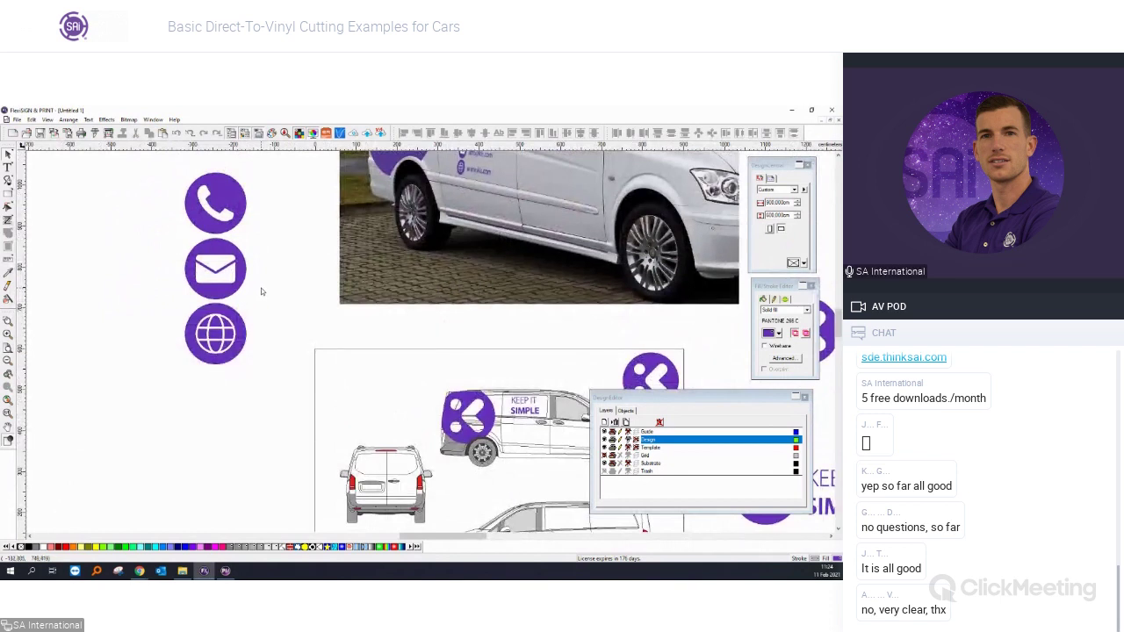
{"action": "scroll", "coordinate": [285, 271], "scroll_direction": "down", "scroll_amount": 3}
{"action": "left_click_drag", "start_coordinate": [290, 351], "coordinate": [190, 194]}
{"action": "left_click_drag", "start_coordinate": [244, 268], "coordinate": [209, 323]}
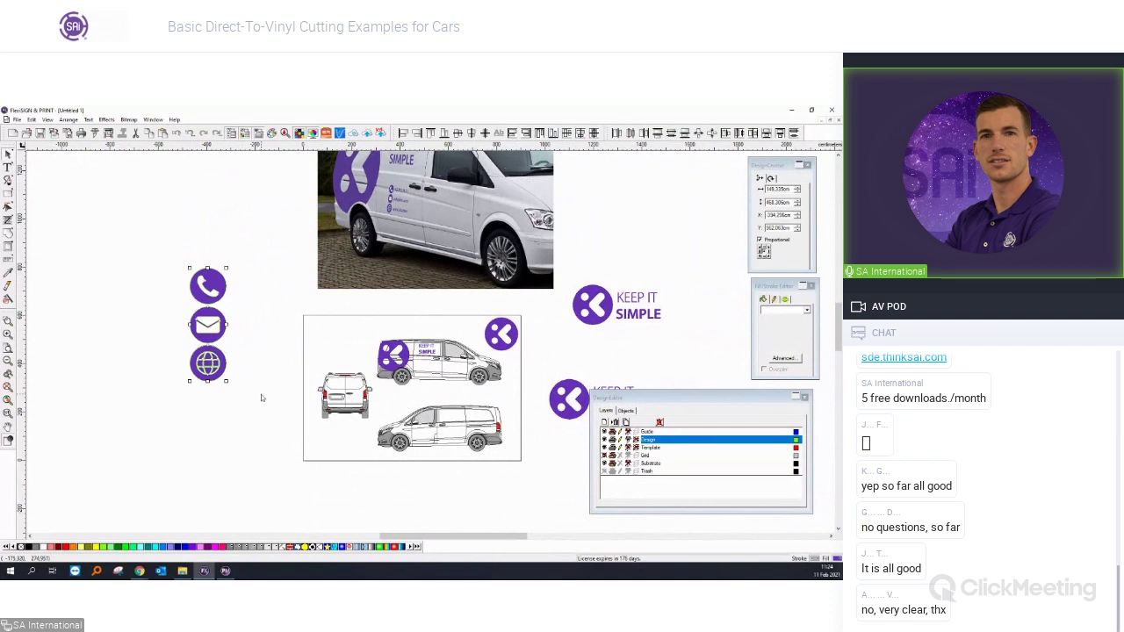
{"action": "scroll", "coordinate": [304, 325], "scroll_direction": "up", "scroll_amount": 2}
{"action": "left_click", "coordinate": [728, 318]}
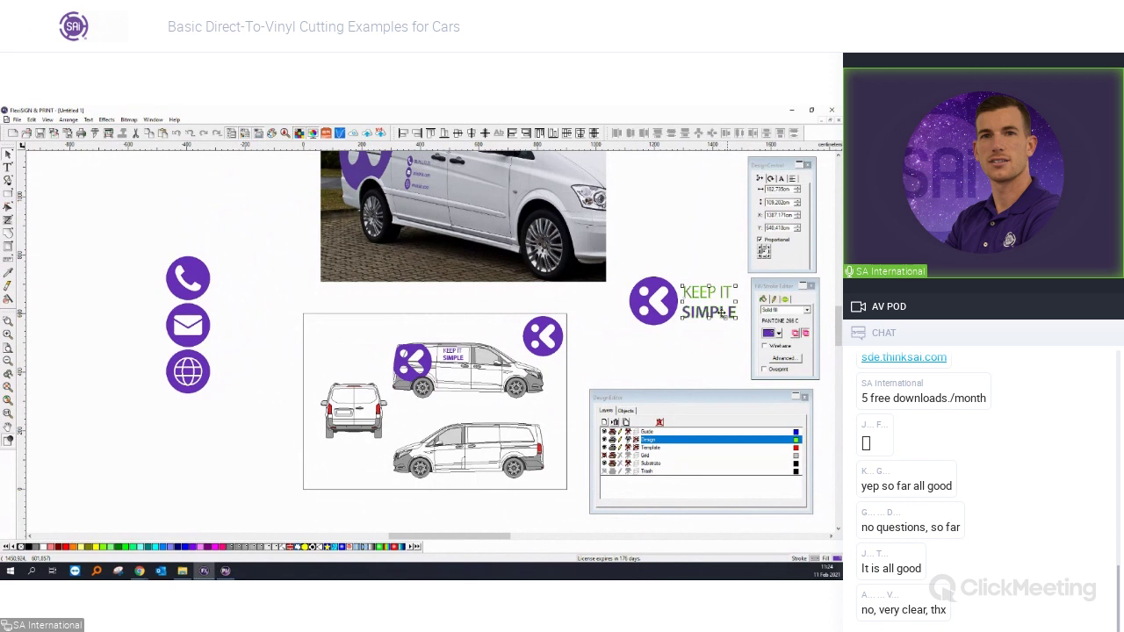
{"action": "left_click", "coordinate": [213, 276]}
{"action": "type", "text": "KEEP IT SIMPLE"}
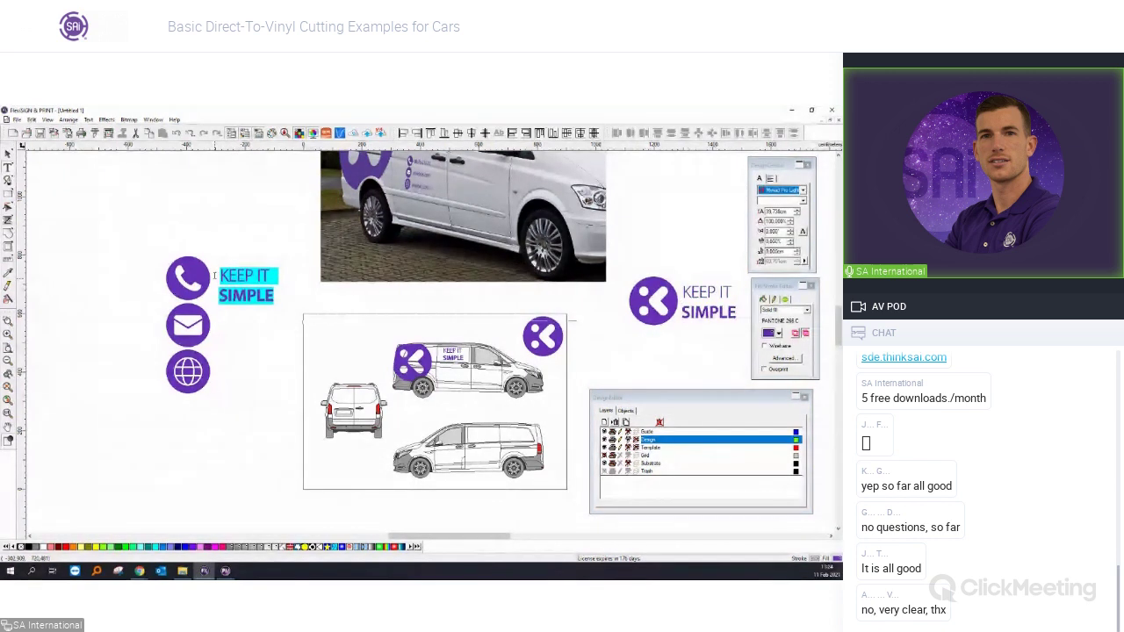
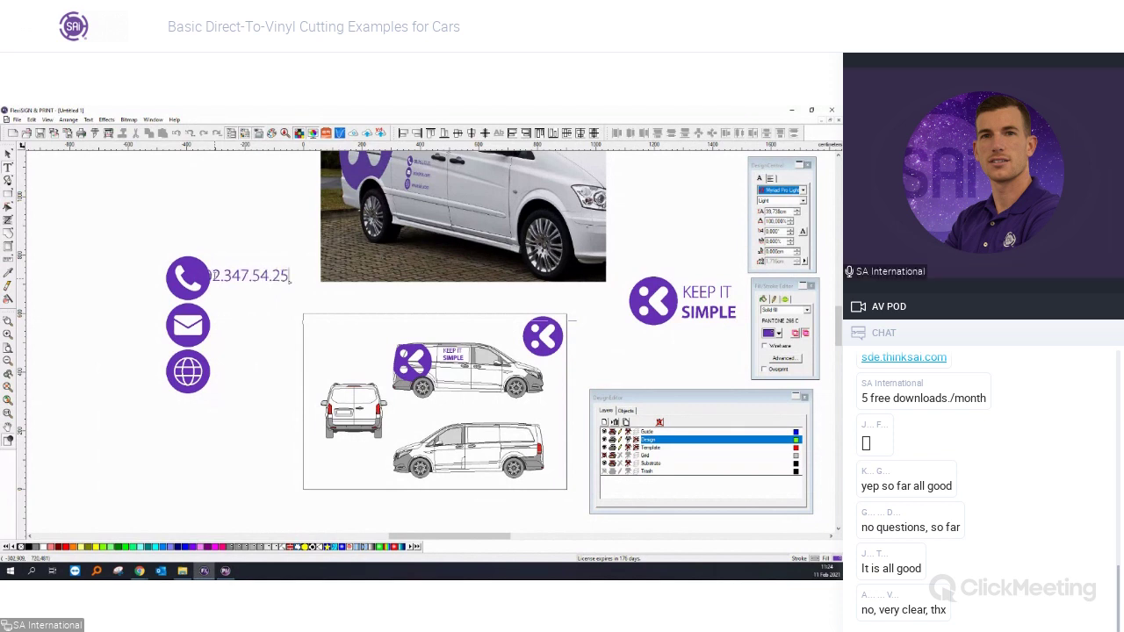
{"action": "left_click", "coordinate": [9, 155]}
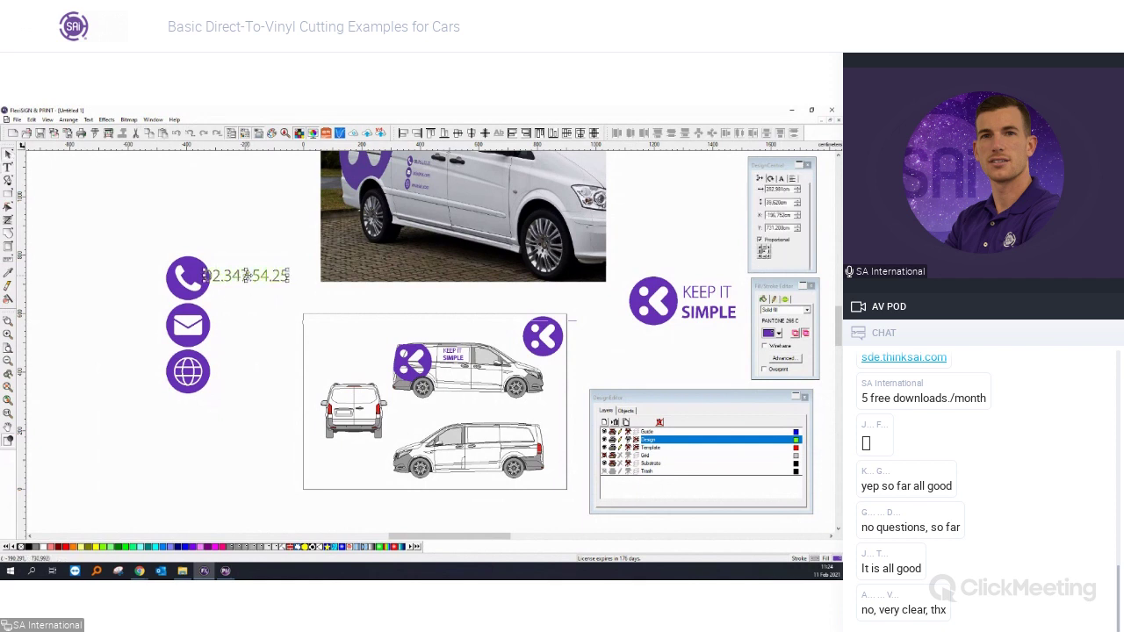
Copy the phone number beside the envelope and globe icons, centring it on the globe.
{"action": "left_click_drag", "start_coordinate": [260, 276], "coordinate": [262, 374]}
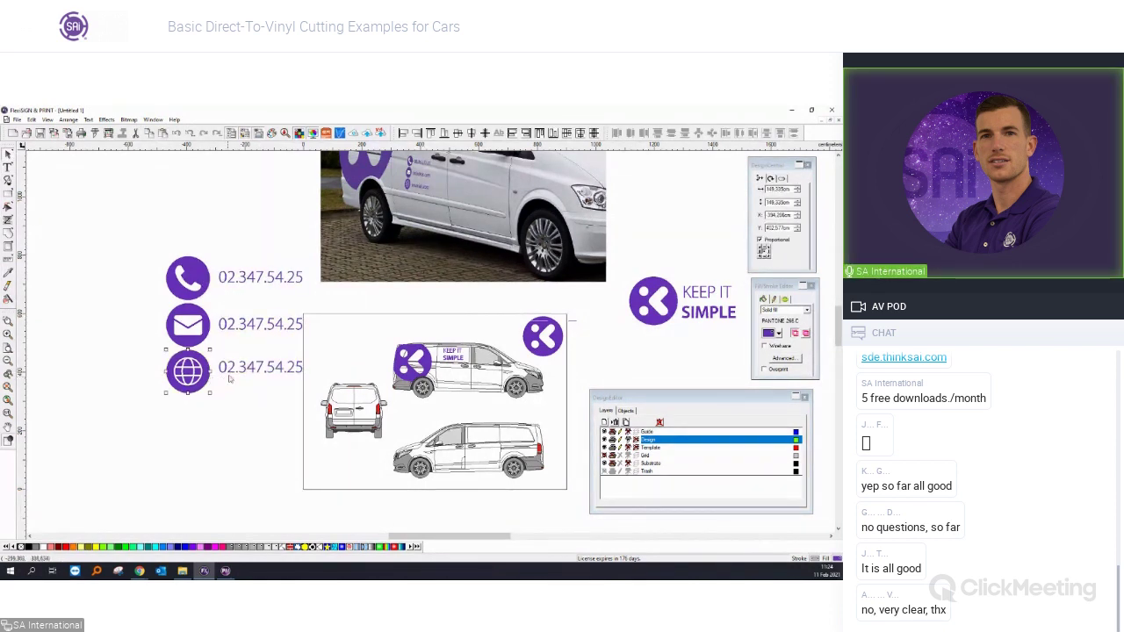
{"action": "left_click", "coordinate": [457, 133]}
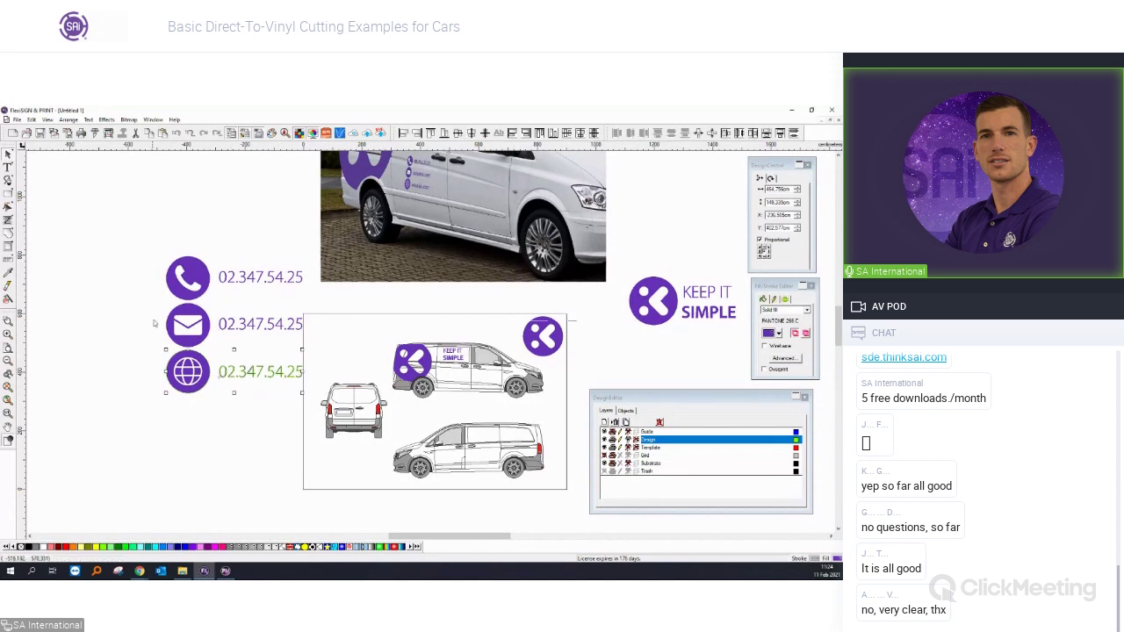
{"action": "right_click", "coordinate": [207, 322]}
{"action": "key", "text": "Escape"}
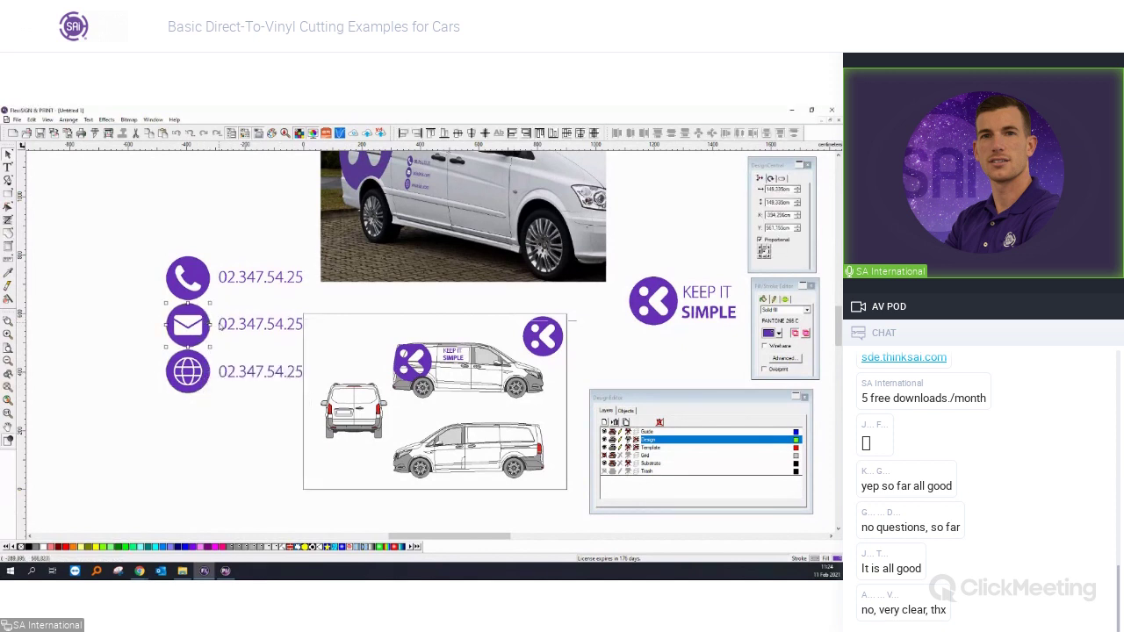
Line up the middle and phone-row numbers with their envelope and phone icons.
{"action": "left_click", "coordinate": [458, 133]}
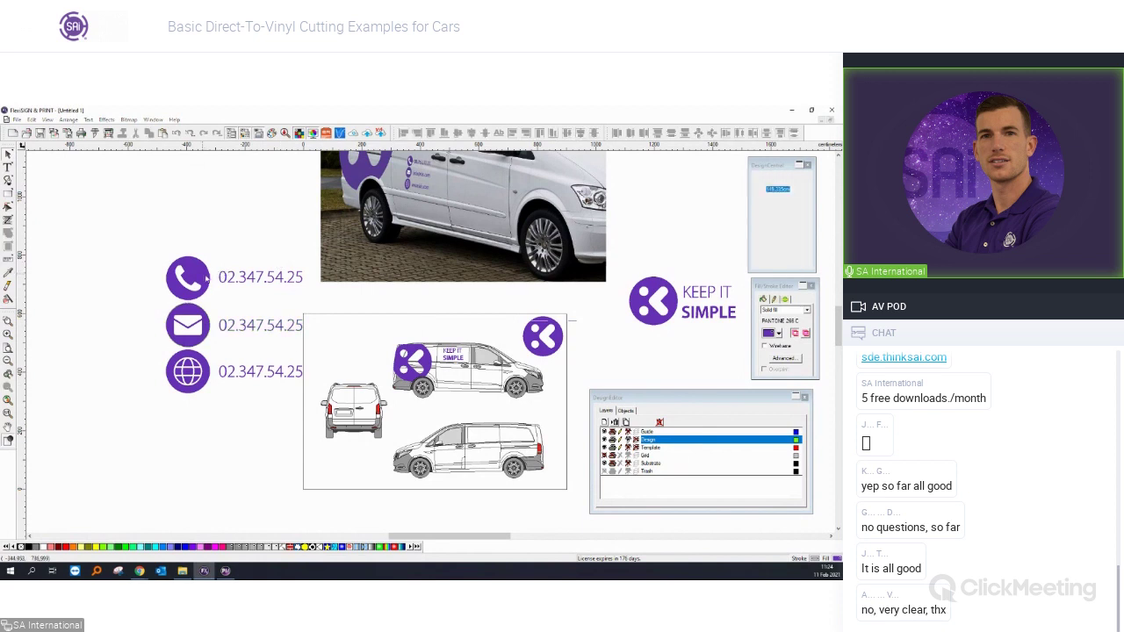
{"action": "left_click", "coordinate": [226, 276]}
{"action": "left_click", "coordinate": [458, 133]}
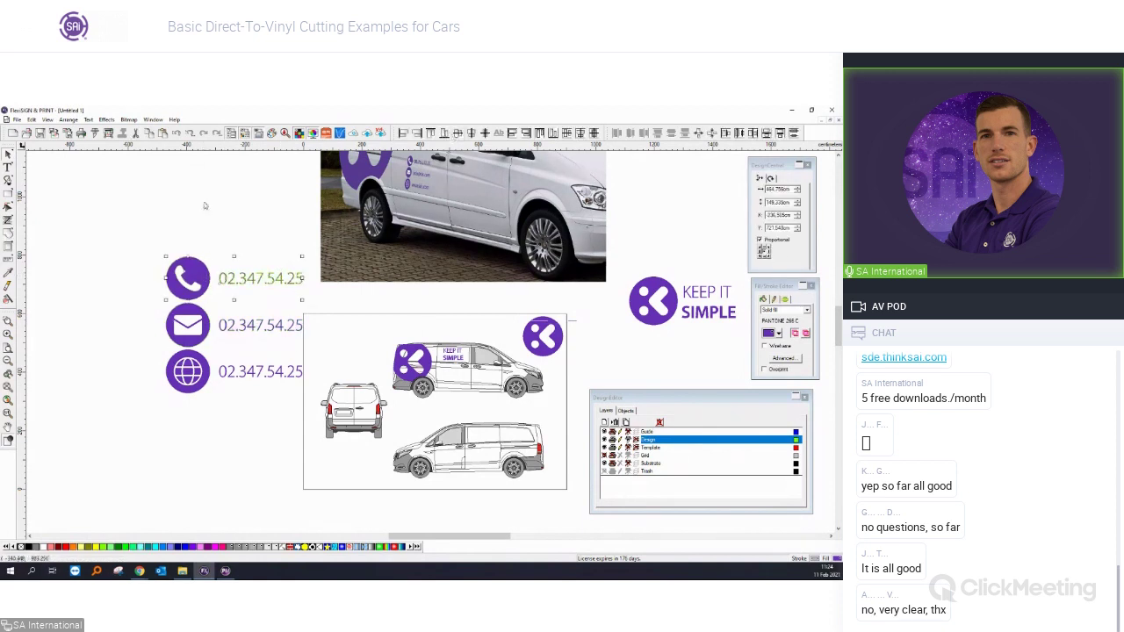
{"action": "left_click", "coordinate": [8, 167]}
{"action": "left_click_drag", "start_coordinate": [219, 325], "coordinate": [359, 324]}
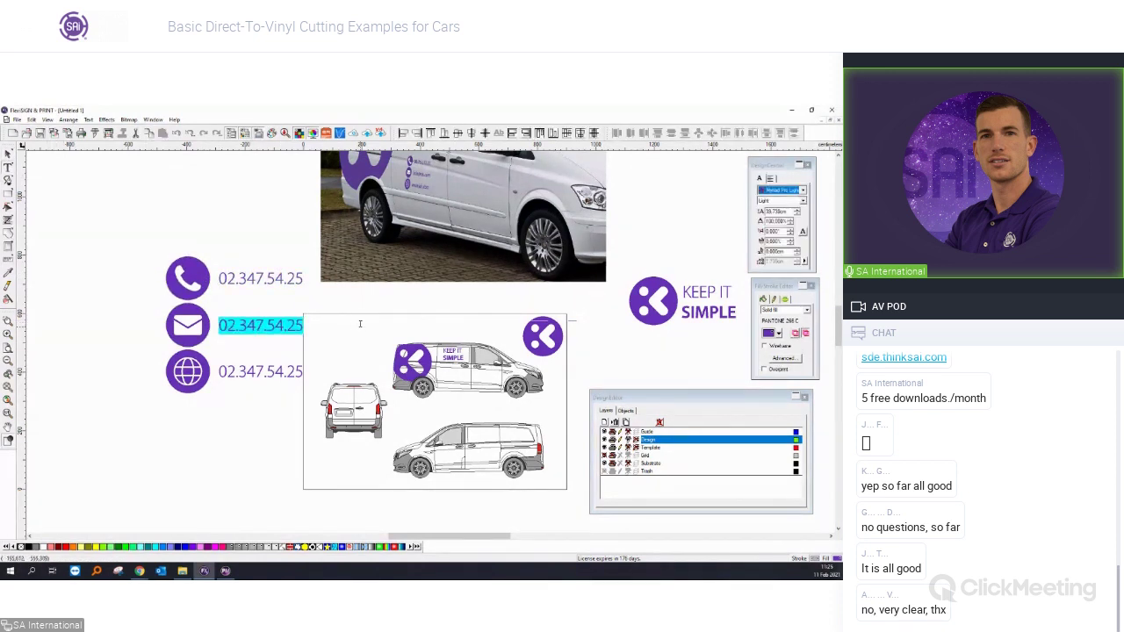
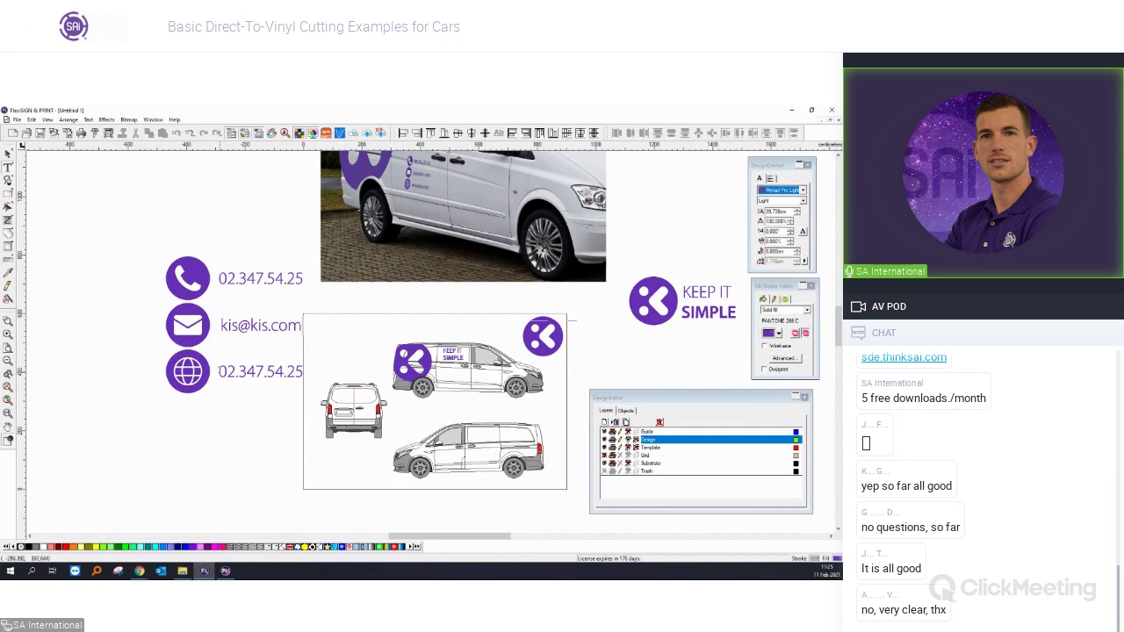
{"action": "left_click_drag", "start_coordinate": [218, 372], "coordinate": [320, 372]}
{"action": "type", "text": "www.kis.com"}
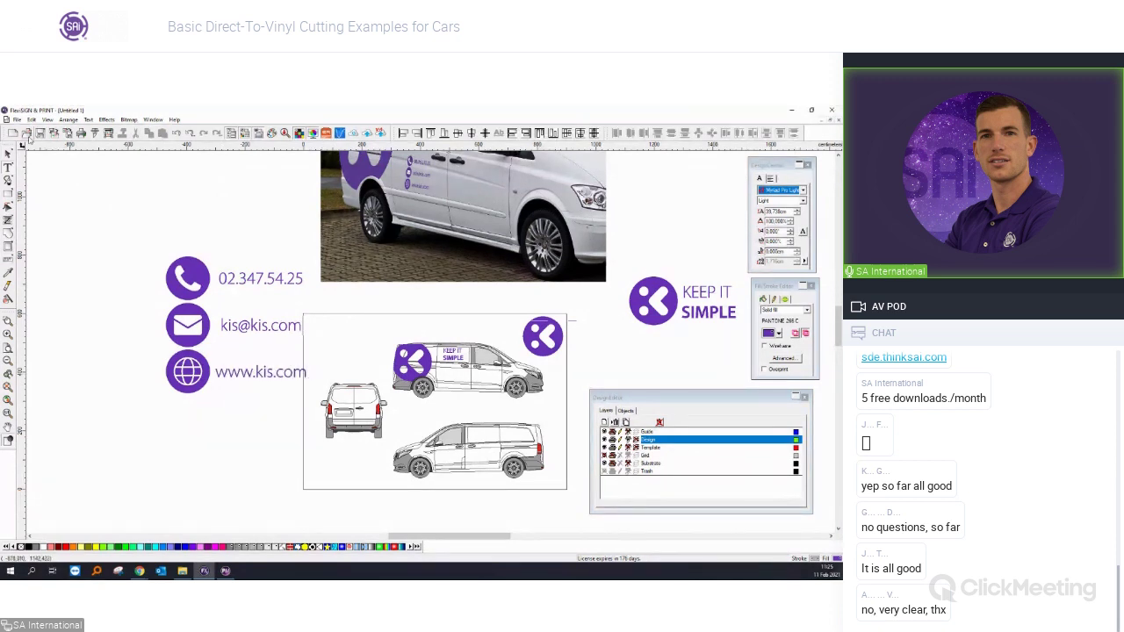
{"action": "left_click", "coordinate": [7, 153]}
Left-align the three contact lines.
{"action": "left_click", "coordinate": [233, 325], "text": "shift"}
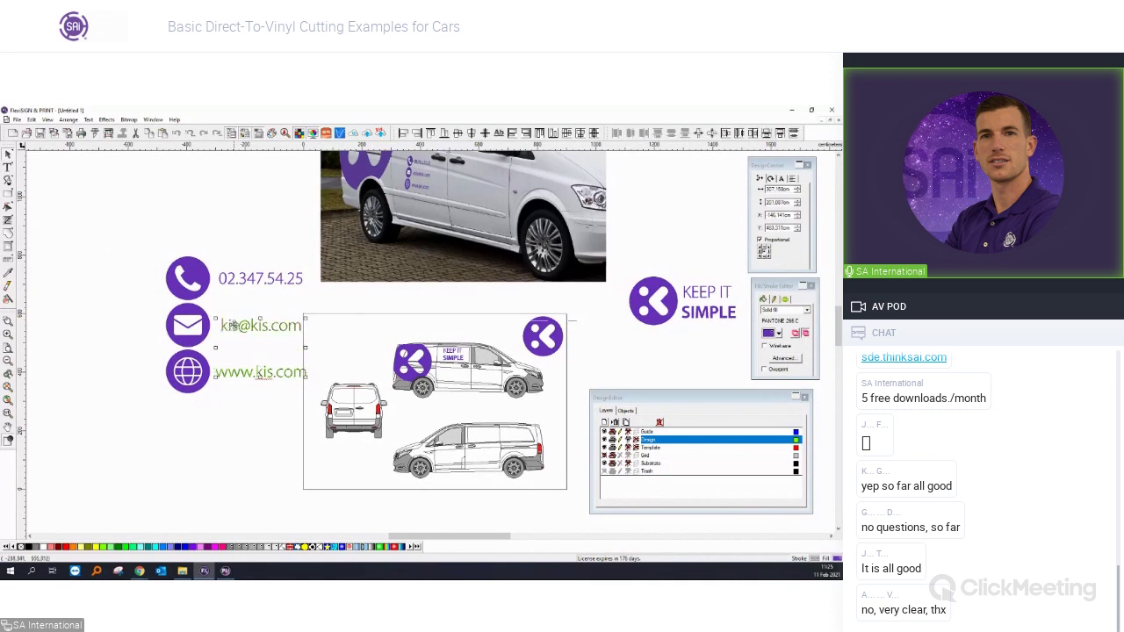
{"action": "left_click", "coordinate": [256, 278], "text": "shift"}
{"action": "left_click", "coordinate": [405, 133]}
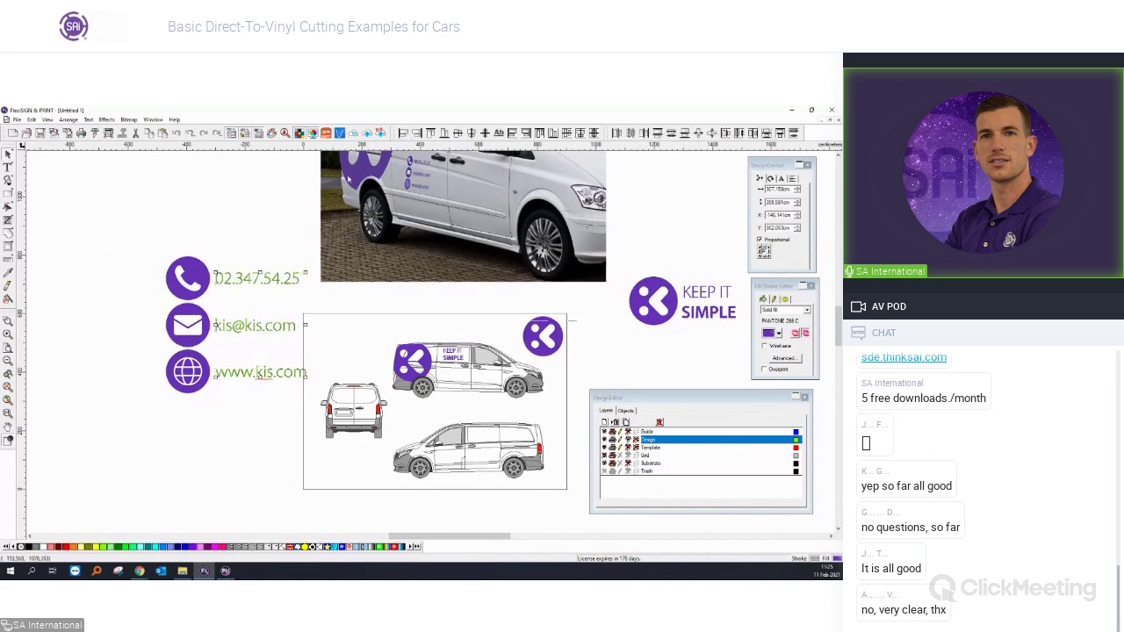
{"action": "left_click", "coordinate": [275, 213]}
{"action": "scroll", "coordinate": [275, 212], "scroll_direction": "down", "scroll_amount": 2}
Scale the icons and contact lines down twice to fit the van side under KEEP IT SIMPLE.
{"action": "left_click_drag", "start_coordinate": [135, 239], "coordinate": [308, 369]}
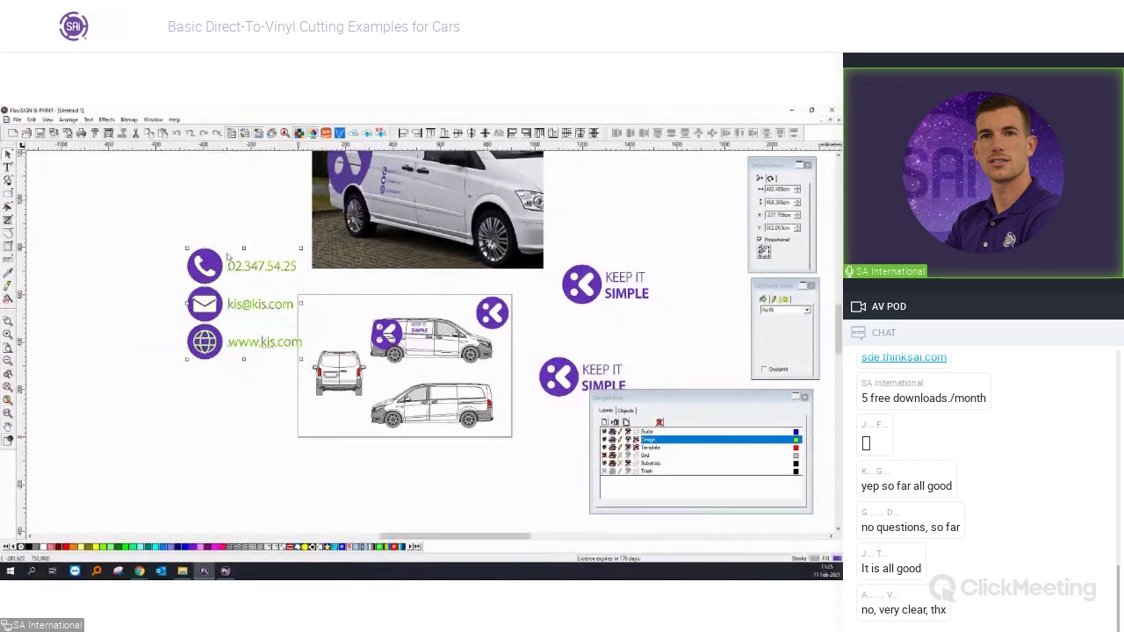
{"action": "mouse_move", "coordinate": [187, 249]}
{"action": "left_mouse_down"}
{"action": "mouse_move", "coordinate": [248, 305]}
{"action": "mouse_move", "coordinate": [268, 363]}
{"action": "mouse_move", "coordinate": [283, 343]}
{"action": "mouse_move", "coordinate": [424, 347]}
{"action": "left_mouse_up"}
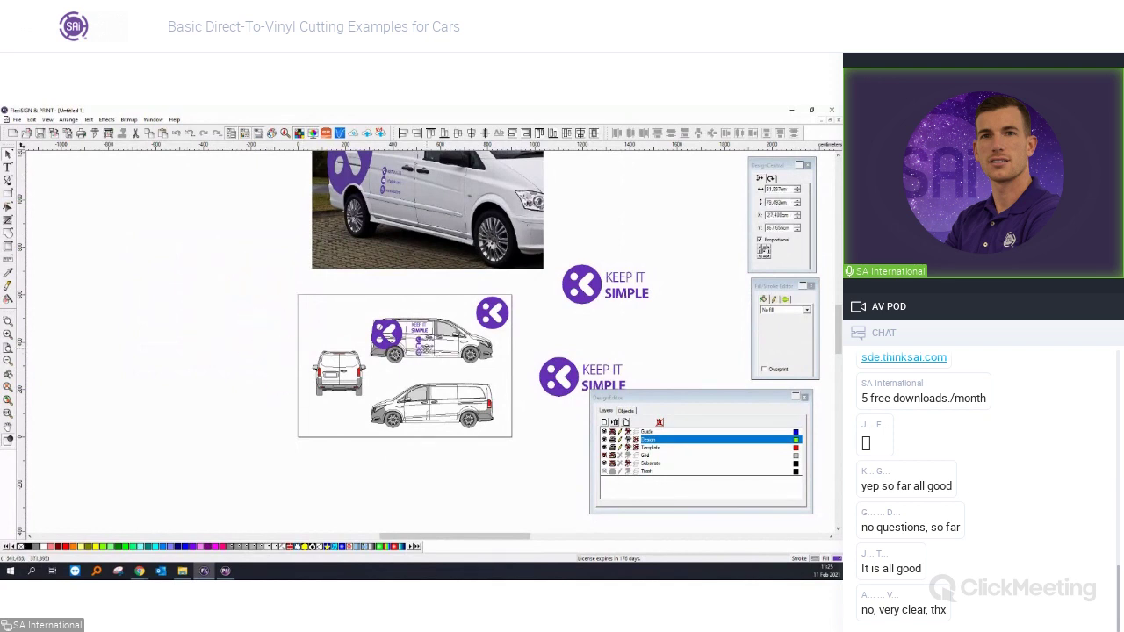
{"action": "scroll", "coordinate": [424, 347], "scroll_direction": "up", "scroll_amount": 5}
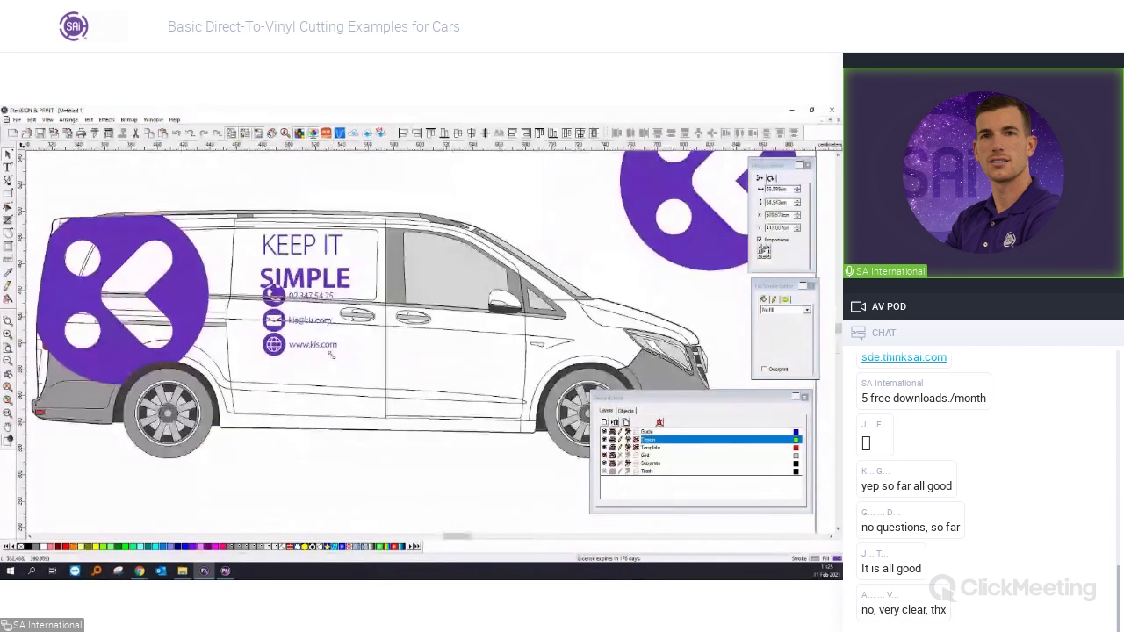
{"action": "left_click_drag", "start_coordinate": [346, 391], "coordinate": [320, 378]}
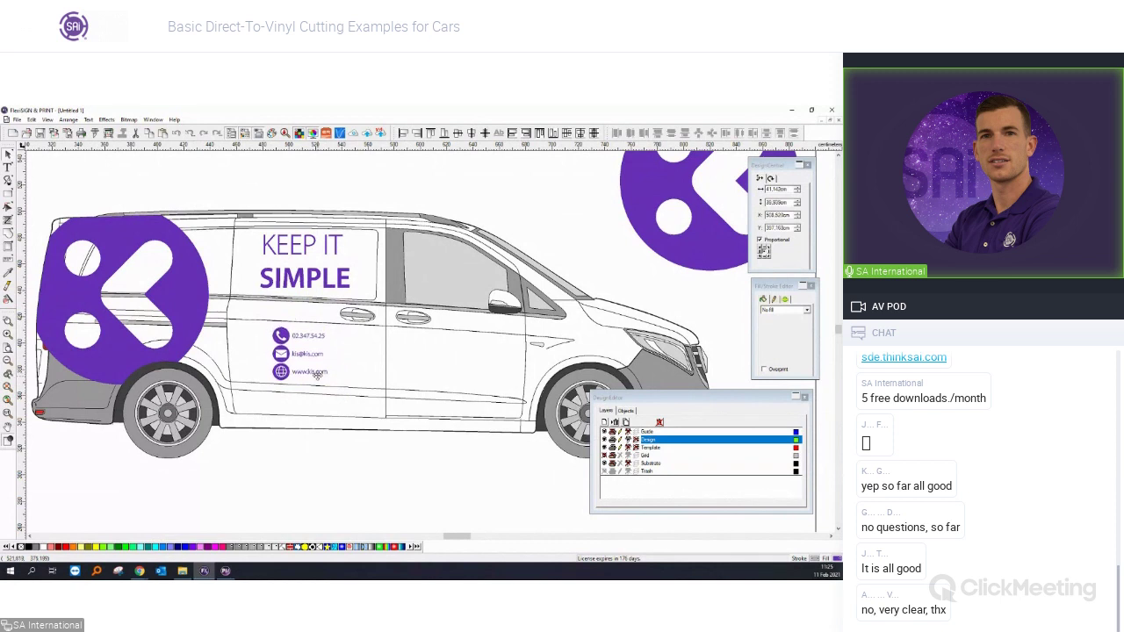
Check the round K logo and the KEEP IT SIMPLE text on the van side.
{"action": "left_click", "coordinate": [388, 501]}
{"action": "scroll", "coordinate": [388, 502], "scroll_direction": "down", "scroll_amount": 3}
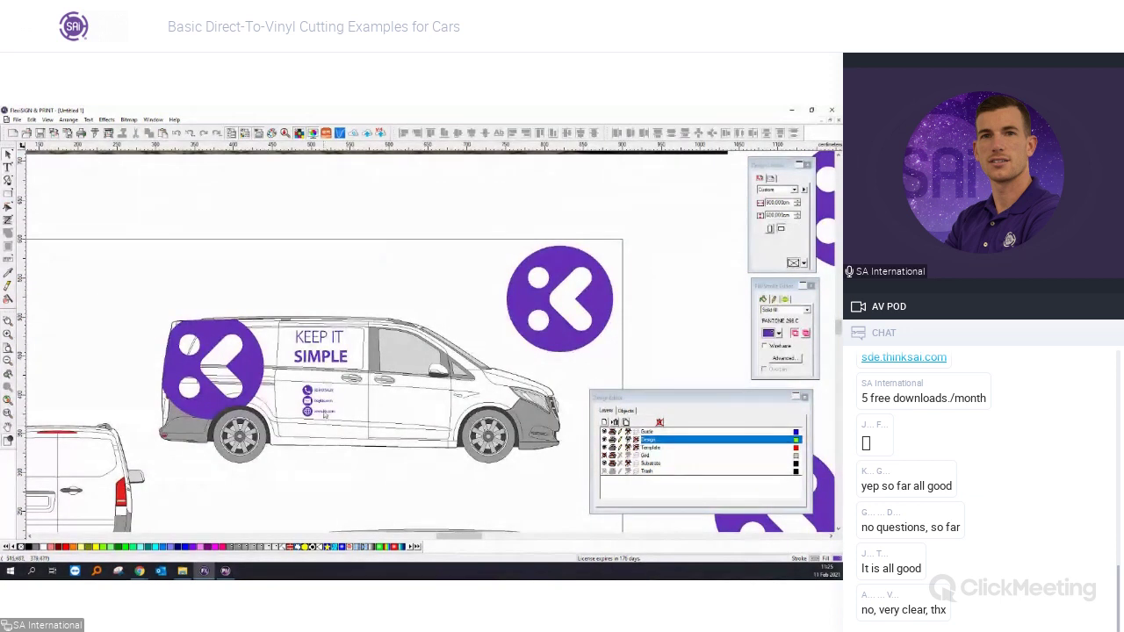
{"action": "scroll", "coordinate": [370, 399], "scroll_direction": "down", "scroll_amount": 3}
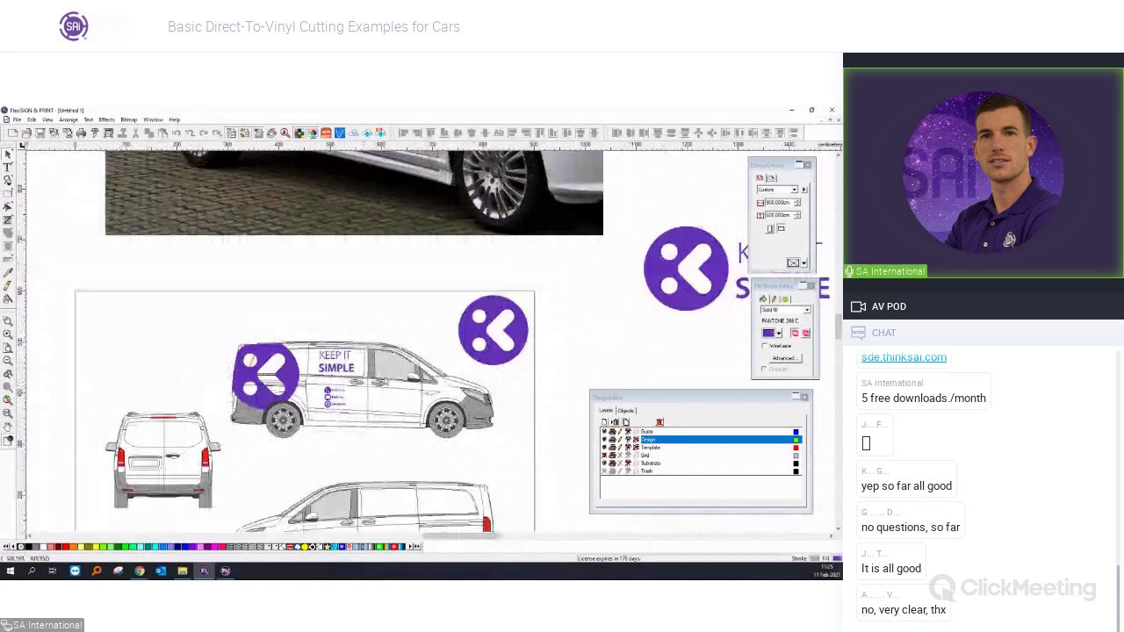
{"action": "scroll", "coordinate": [39, 297], "scroll_direction": "up", "scroll_amount": 1}
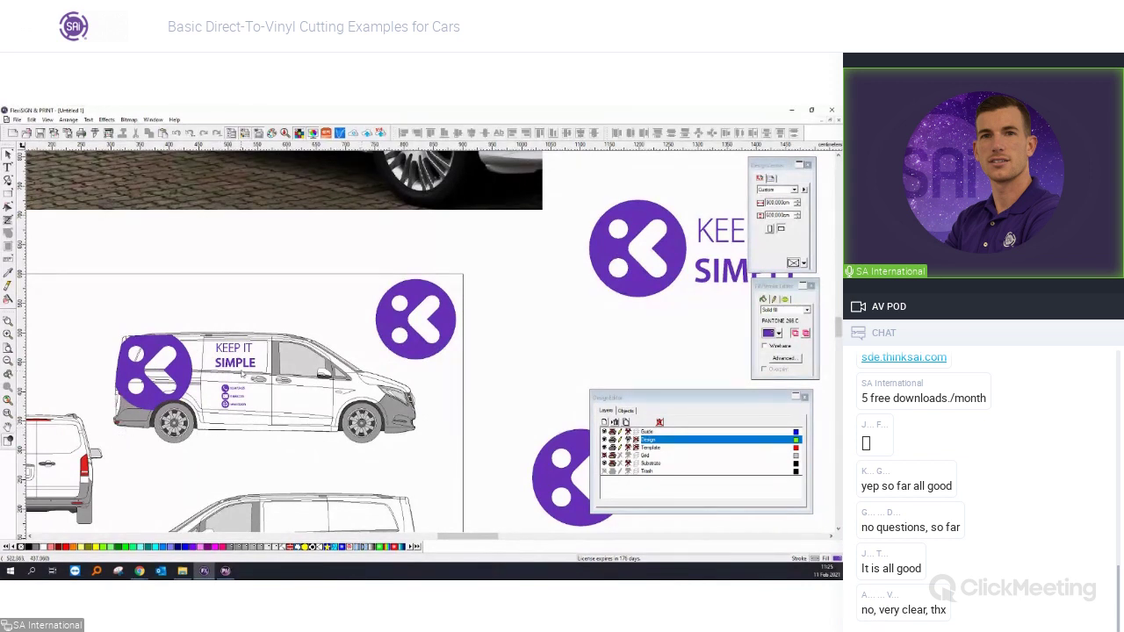
{"action": "left_click", "coordinate": [414, 346]}
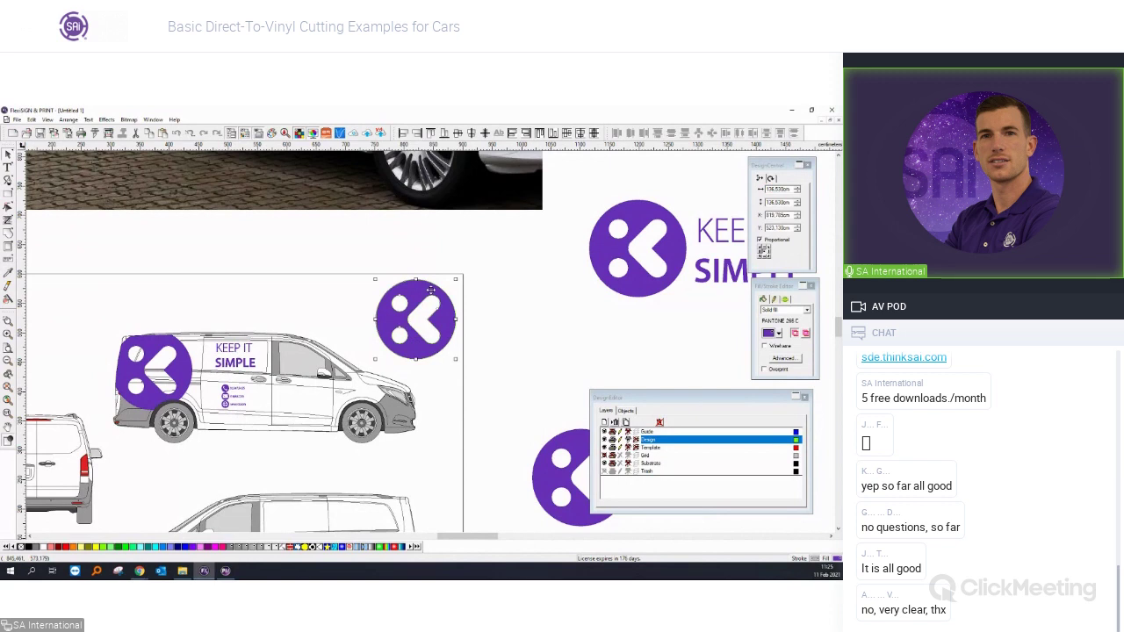
{"action": "left_click", "coordinate": [233, 353]}
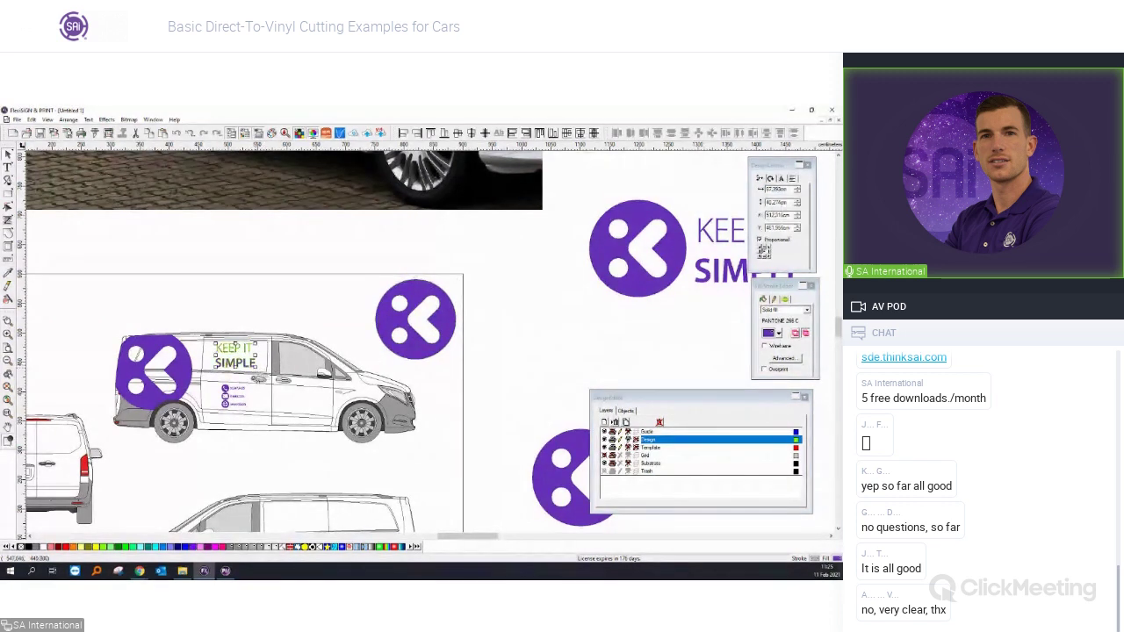
{"action": "left_click", "coordinate": [239, 406]}
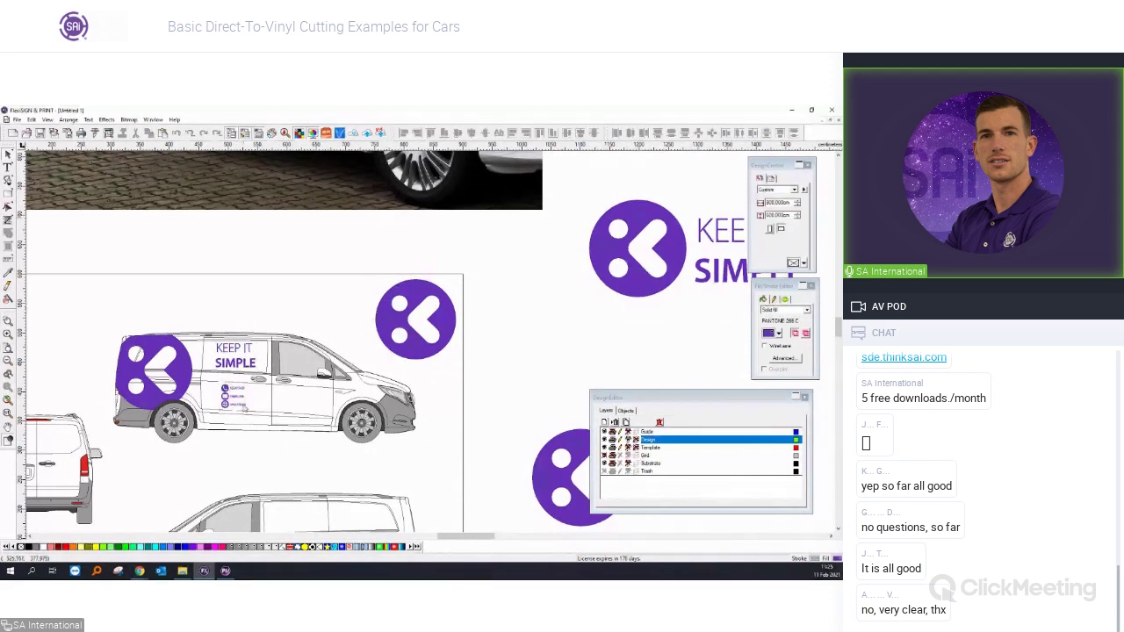
{"action": "scroll", "coordinate": [244, 409], "scroll_direction": "up", "scroll_amount": 2}
{"action": "scroll", "coordinate": [245, 406], "scroll_direction": "up", "scroll_amount": 2}
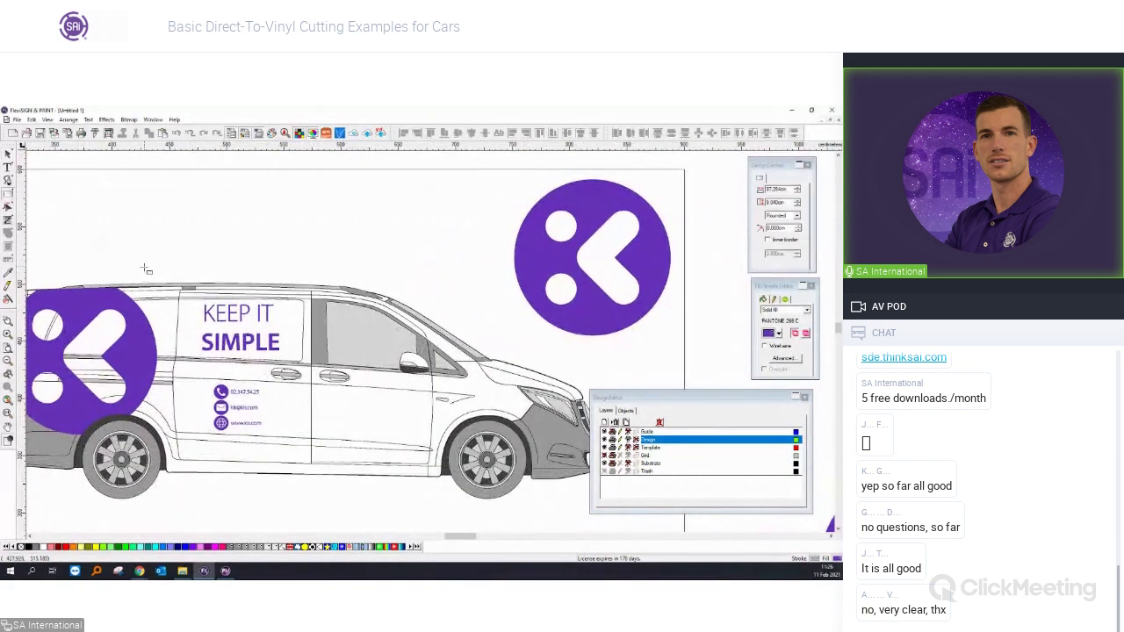
Draw a thin purple bar above KEEP IT and trim its ends to the text width.
{"action": "left_click_drag", "start_coordinate": [184, 298], "coordinate": [288, 303]}
{"action": "scroll", "coordinate": [254, 316], "scroll_direction": "up", "scroll_amount": 1}
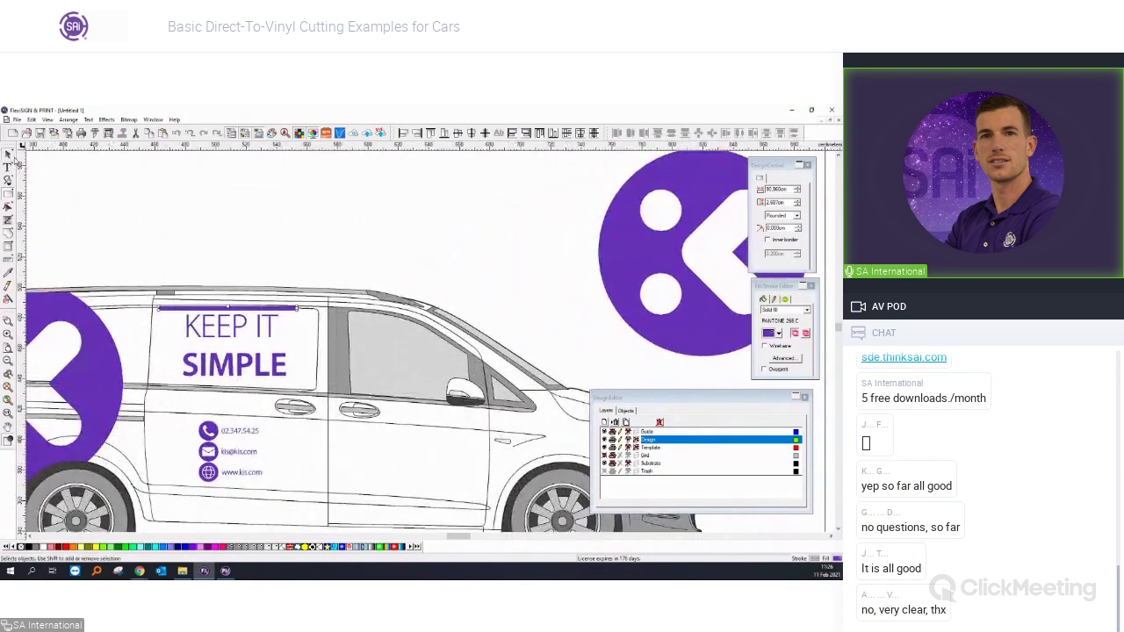
{"action": "scroll", "coordinate": [245, 322], "scroll_direction": "up", "scroll_amount": 1}
{"action": "scroll", "coordinate": [176, 325], "scroll_direction": "up", "scroll_amount": 1}
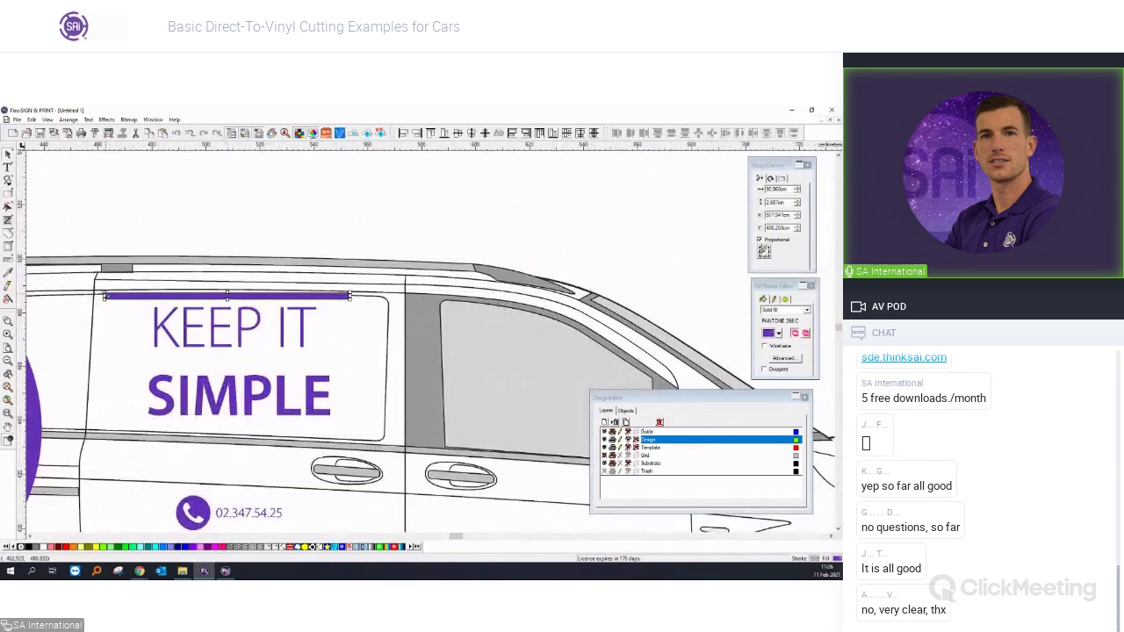
{"action": "left_click_drag", "start_coordinate": [104, 296], "coordinate": [150, 297]}
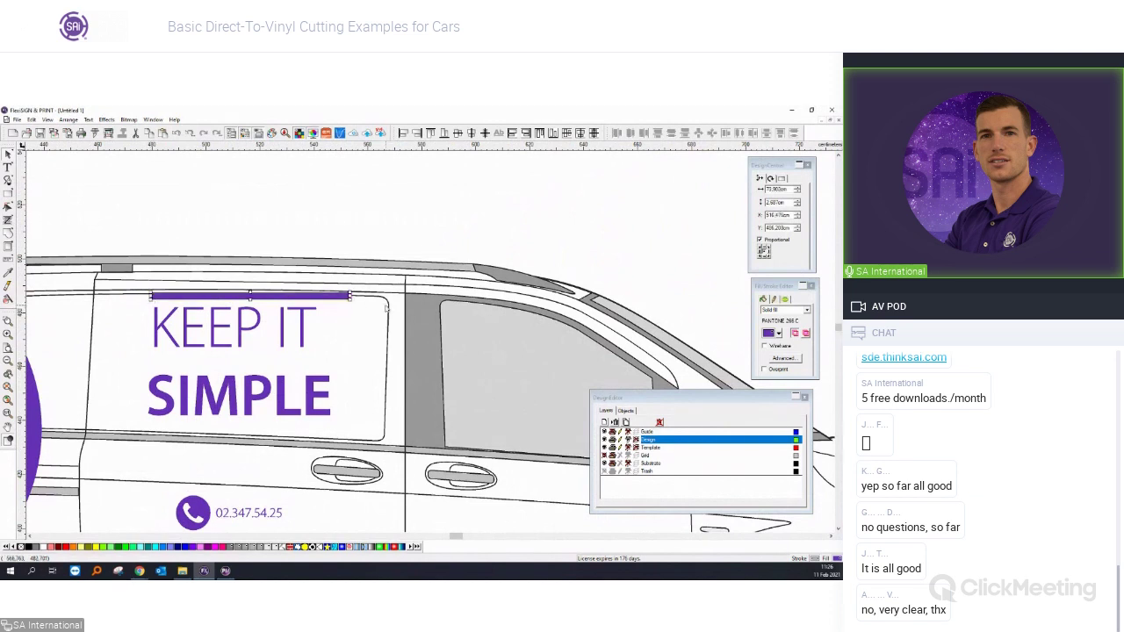
{"action": "left_click_drag", "start_coordinate": [349, 296], "coordinate": [319, 296]}
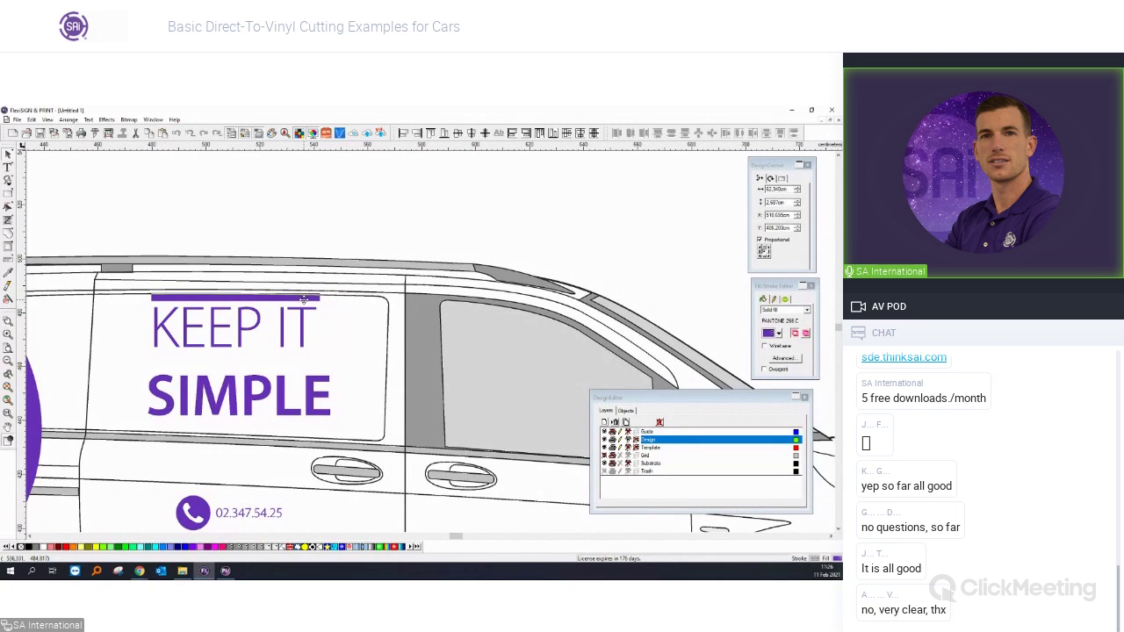
Copy the purple bar above the contact lines.
{"action": "left_click", "coordinate": [304, 300]}
{"action": "scroll", "coordinate": [303, 300], "scroll_direction": "down", "scroll_amount": 3}
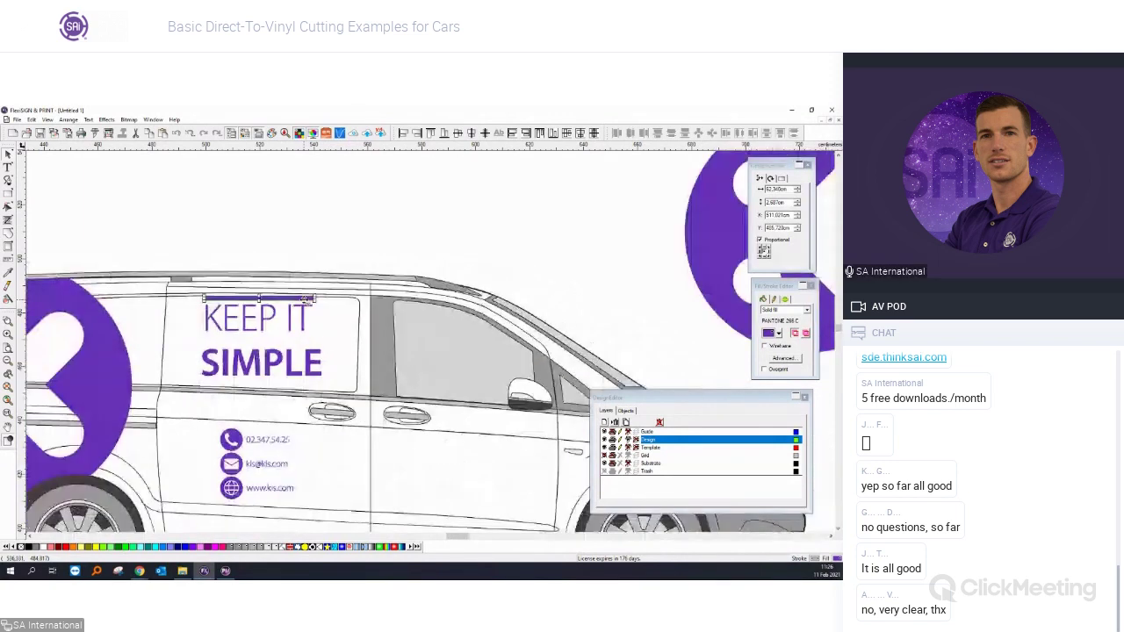
{"action": "left_click_drag", "start_coordinate": [304, 300], "coordinate": [282, 413]}
{"action": "scroll", "coordinate": [237, 290], "scroll_direction": "down", "scroll_amount": 2}
{"action": "left_click", "coordinate": [211, 273]}
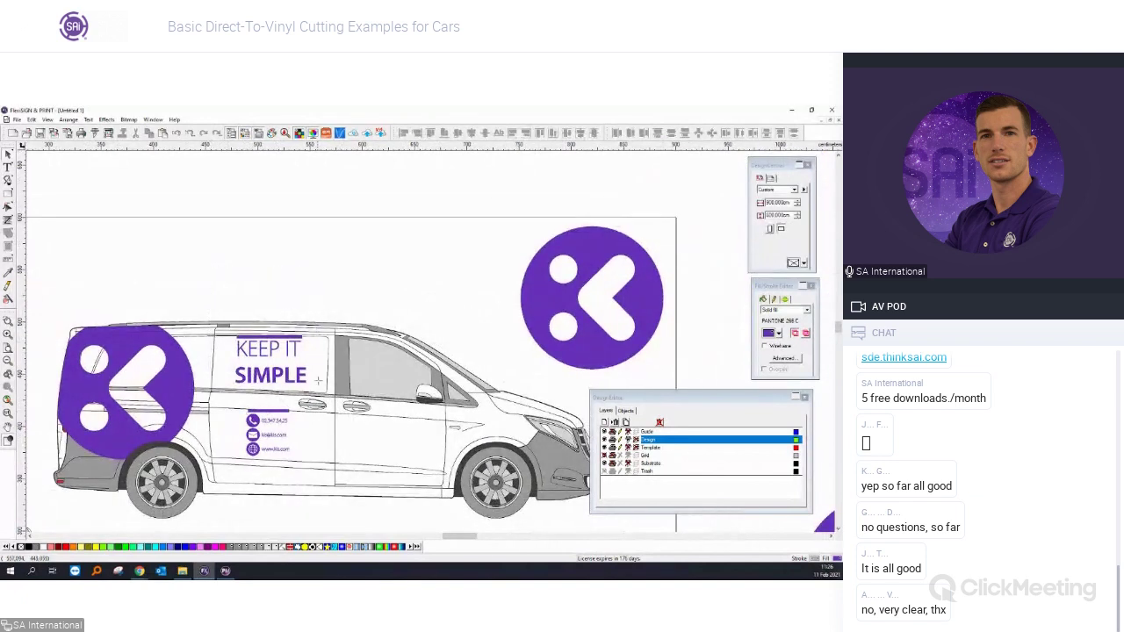
Select the KEEP IT SIMPLE text group and the contact icons and lines.
{"action": "left_click_drag", "start_coordinate": [235, 303], "coordinate": [269, 342]}
{"action": "left_click_drag", "start_coordinate": [268, 338], "coordinate": [271, 344]}
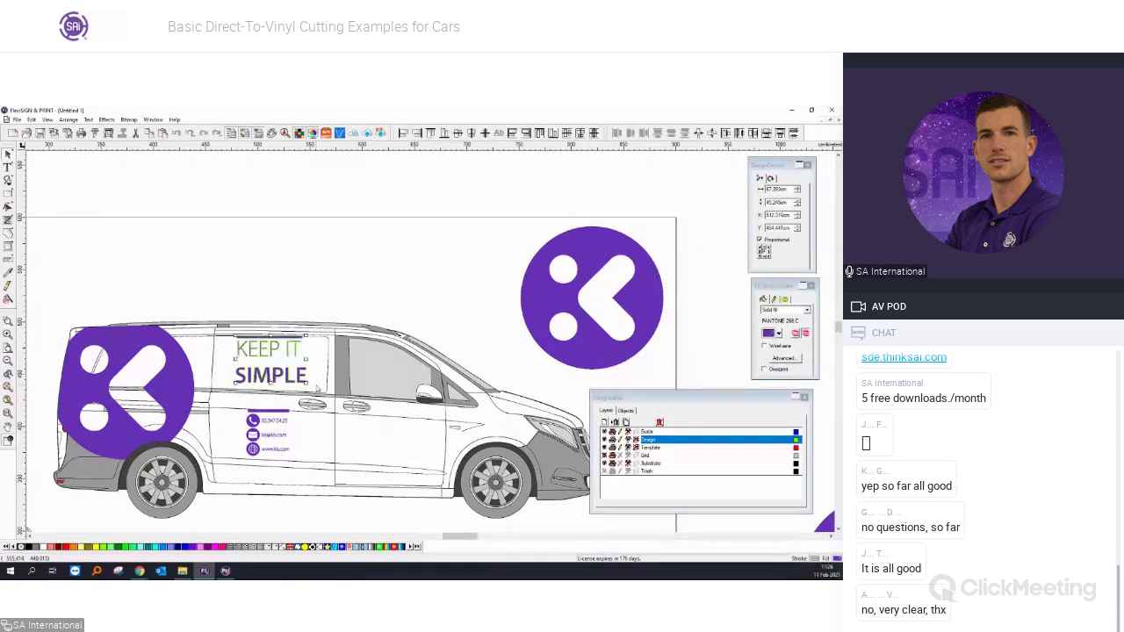
{"action": "left_click_drag", "start_coordinate": [315, 518], "coordinate": [235, 410]}
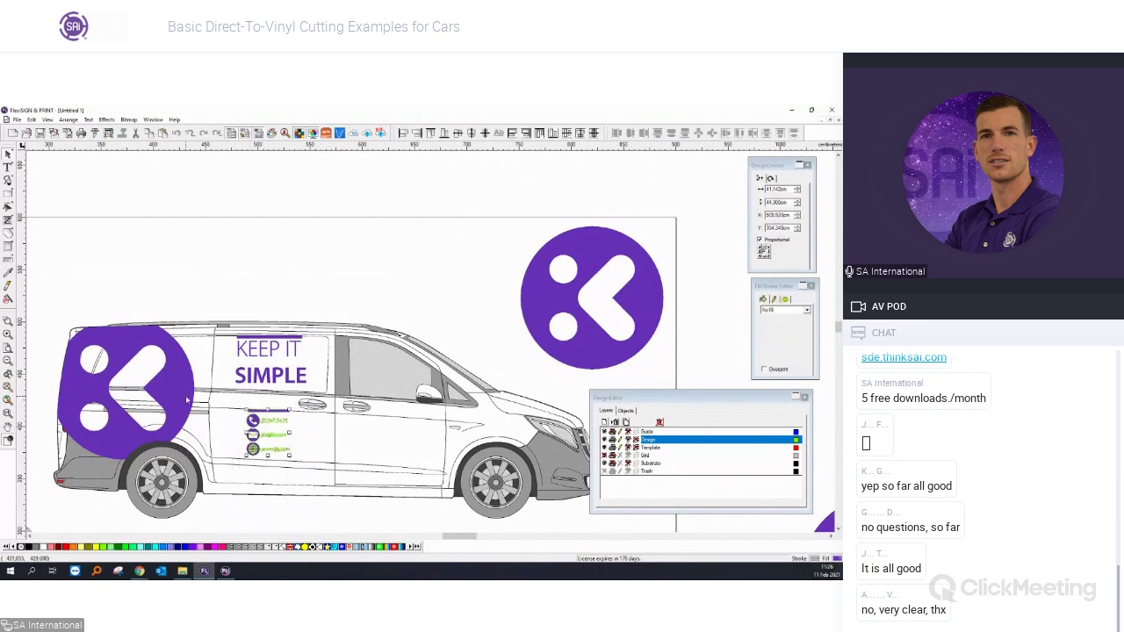
{"action": "scroll", "coordinate": [190, 373], "scroll_direction": "down", "scroll_amount": 4}
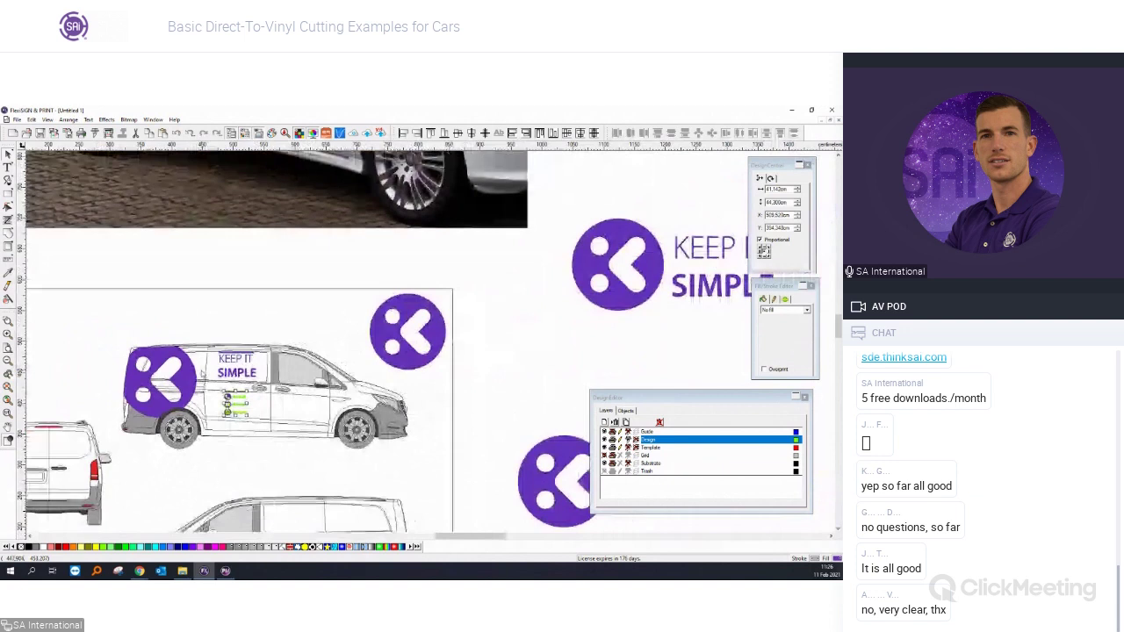
Place copies of the contact lines and KEEP IT SIMPLE text beside the round K logo.
{"action": "left_click_drag", "start_coordinate": [233, 401], "coordinate": [433, 320]}
{"action": "left_click", "coordinate": [235, 376]}
{"action": "left_click_drag", "start_coordinate": [236, 376], "coordinate": [444, 358]}
{"action": "left_click", "coordinate": [488, 397]}
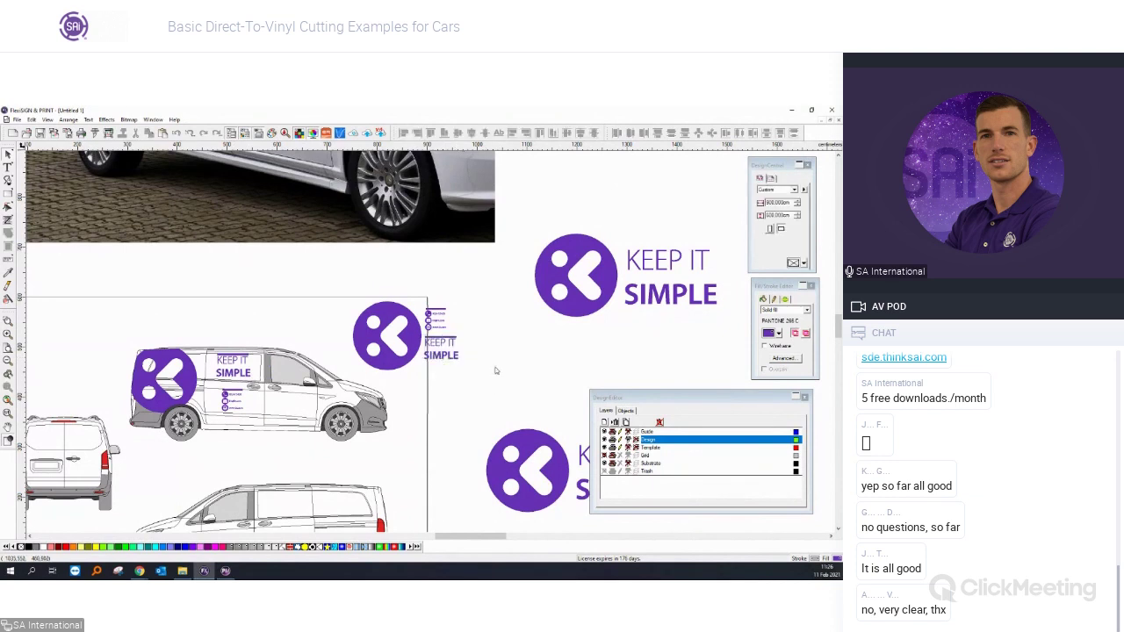
Check the layout in wireframe view, then select the round logo with its text and contacts.
{"action": "scroll", "coordinate": [476, 335], "scroll_direction": "up", "scroll_amount": 3}
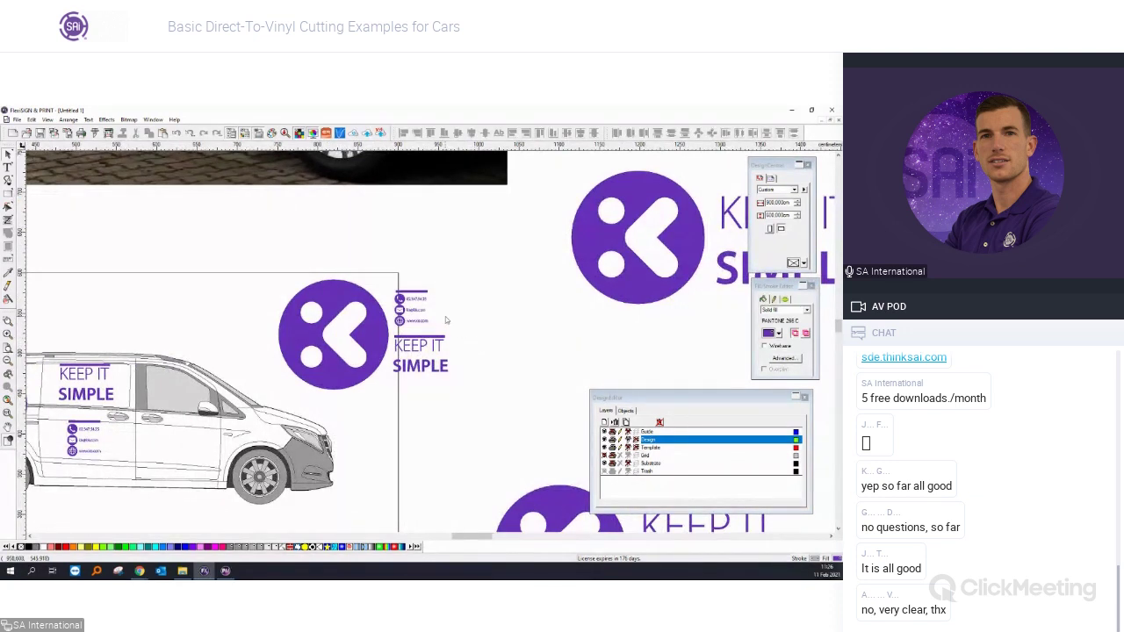
{"action": "scroll", "coordinate": [445, 316], "scroll_direction": "up", "scroll_amount": 4}
{"action": "scroll", "coordinate": [412, 301], "scroll_direction": "up", "scroll_amount": 1}
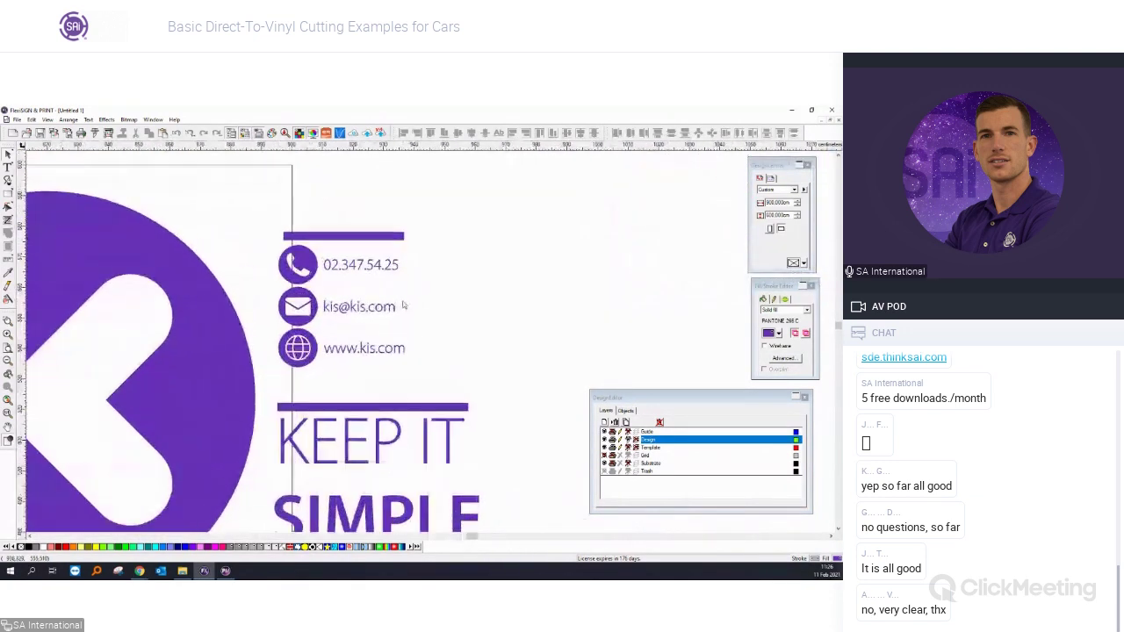
{"action": "key", "text": "ctrl+w"}
{"action": "scroll", "coordinate": [387, 307], "scroll_direction": "up", "scroll_amount": 3}
{"action": "key", "text": "ctrl+w"}
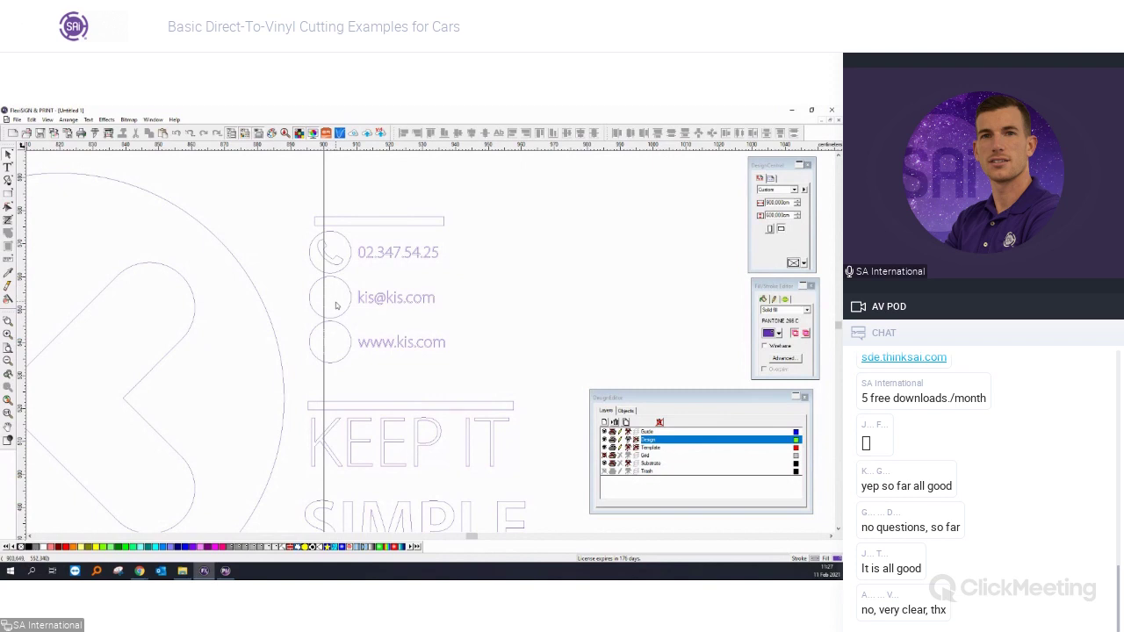
{"action": "scroll", "coordinate": [344, 304], "scroll_direction": "down", "scroll_amount": 3}
{"action": "key", "text": "ctrl+w"}
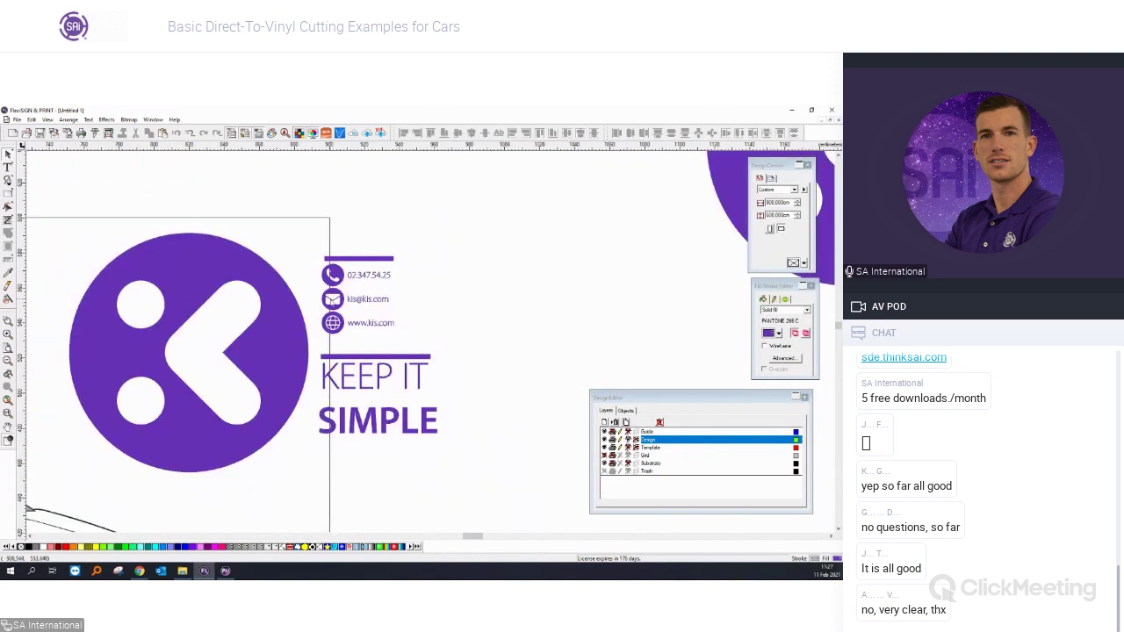
{"action": "scroll", "coordinate": [335, 300], "scroll_direction": "down", "scroll_amount": 1}
{"action": "left_click_drag", "start_coordinate": [446, 432], "coordinate": [118, 215]}
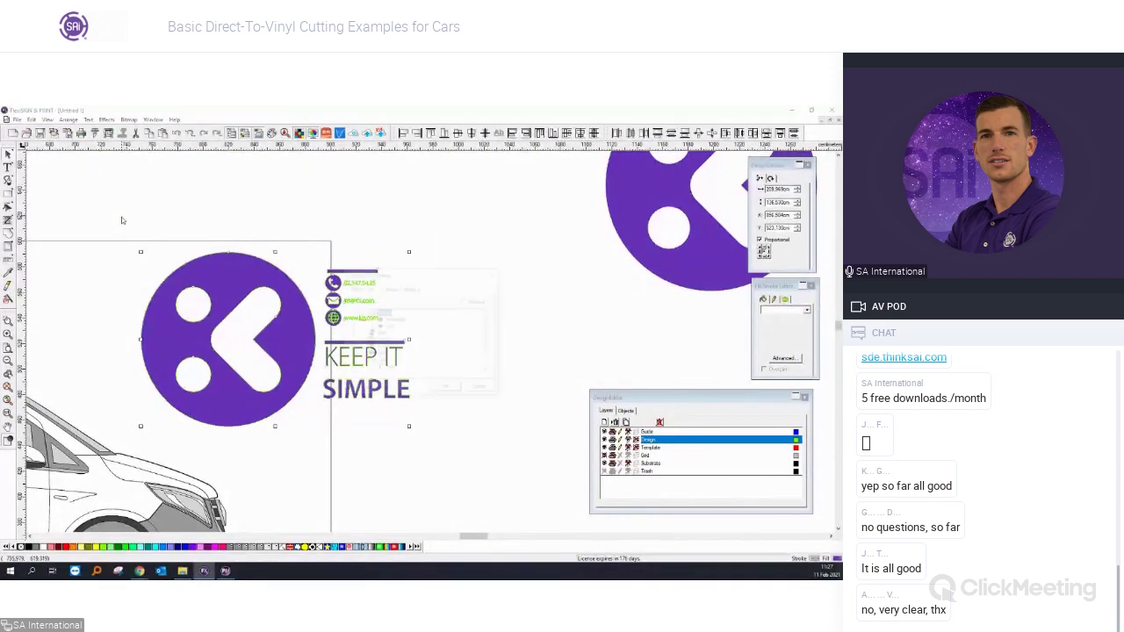
Select by fill-colour attributes, limited to the current selection.
{"action": "key", "text": "ctrl+shift+a"}
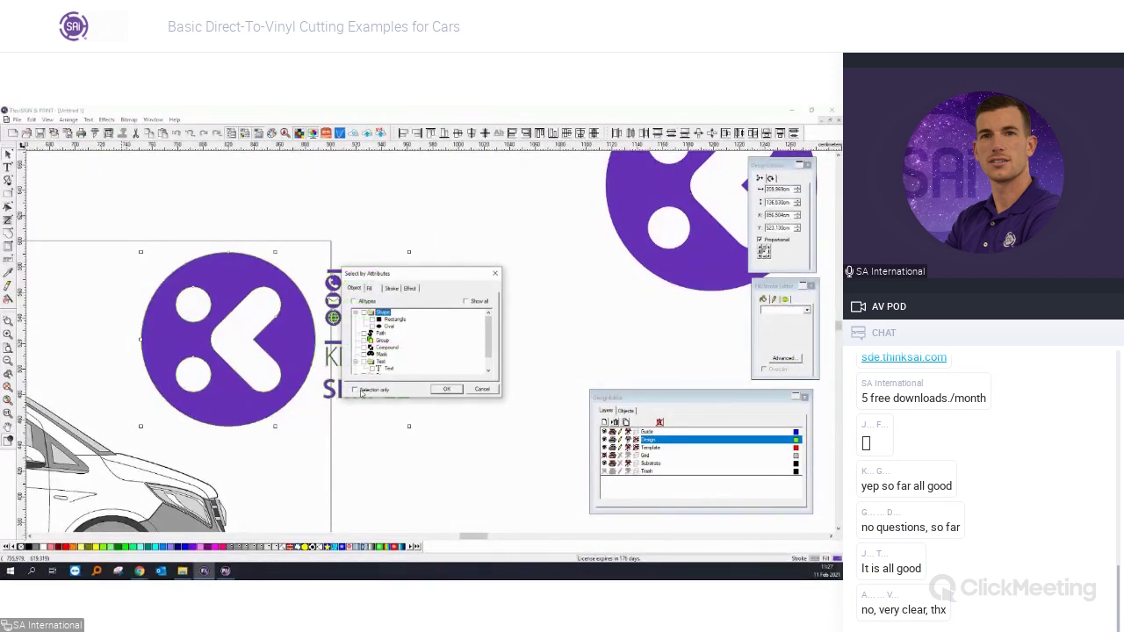
{"action": "left_click", "coordinate": [361, 391]}
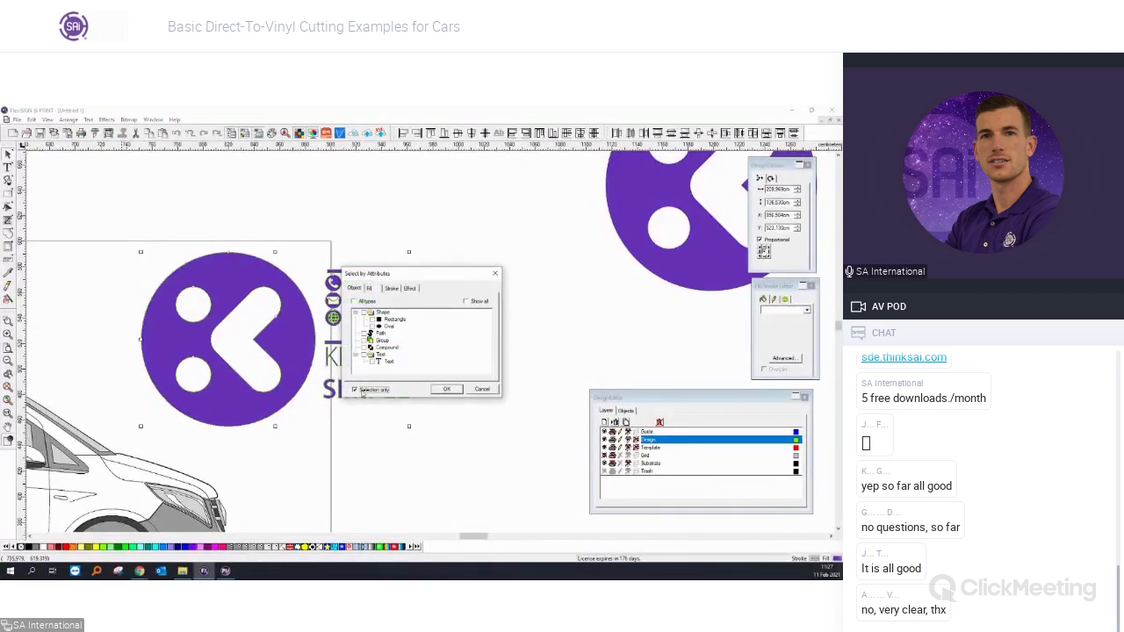
{"action": "left_click", "coordinate": [376, 290]}
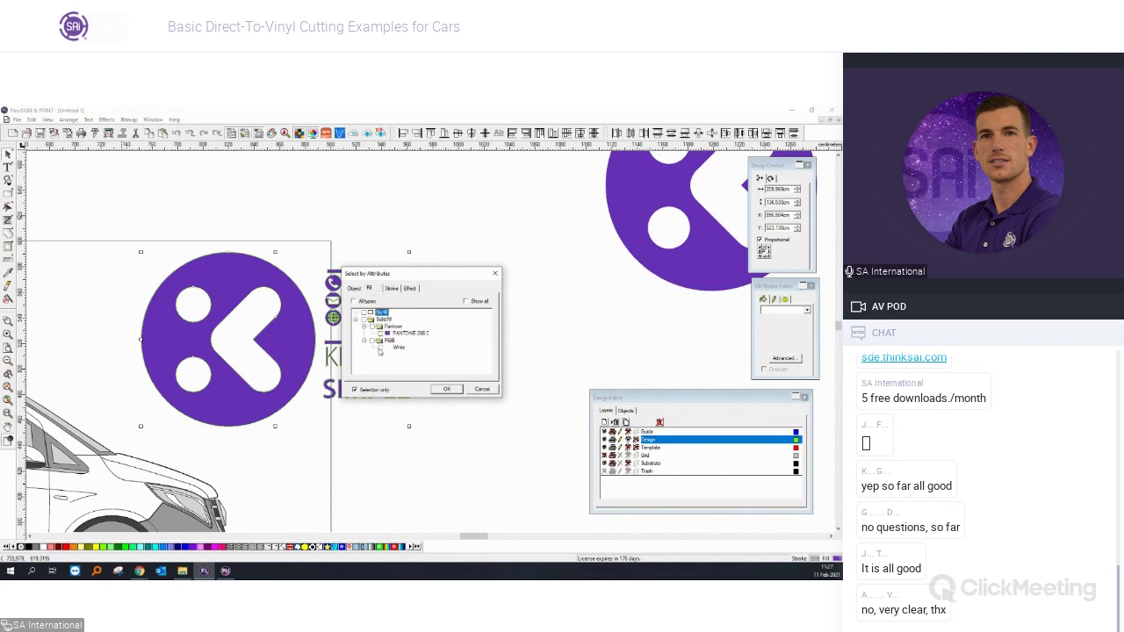
{"action": "key", "text": "Return"}
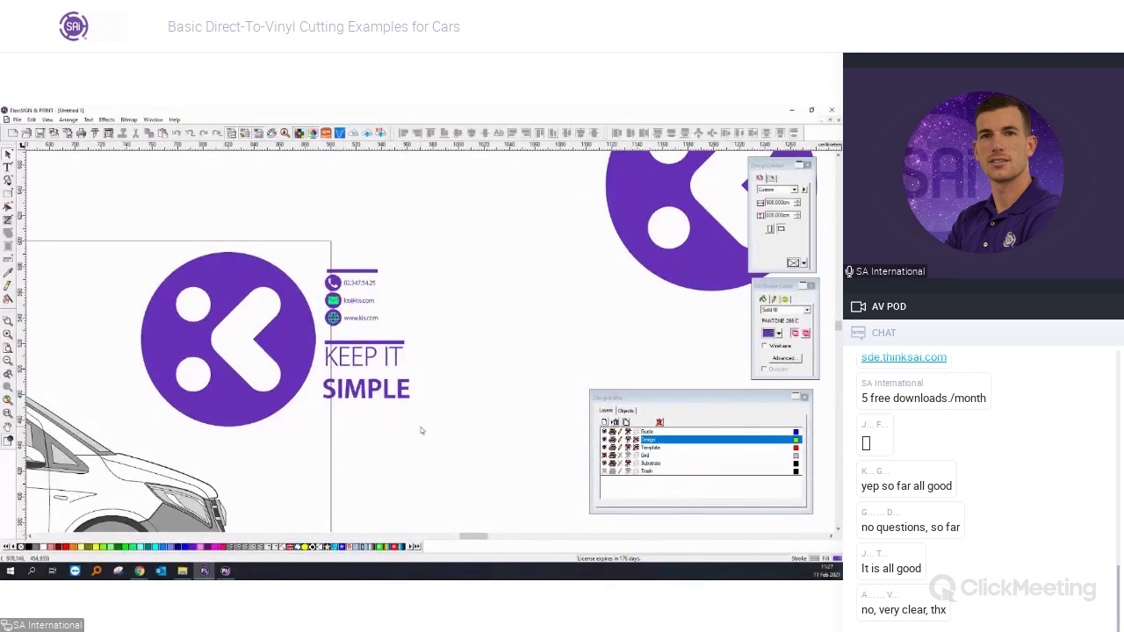
Select the logo, contact lines and text together and send them to Cut/Plot.
{"action": "key", "text": "ctrl+w"}
{"action": "scroll", "coordinate": [359, 303], "scroll_direction": "up", "scroll_amount": 5}
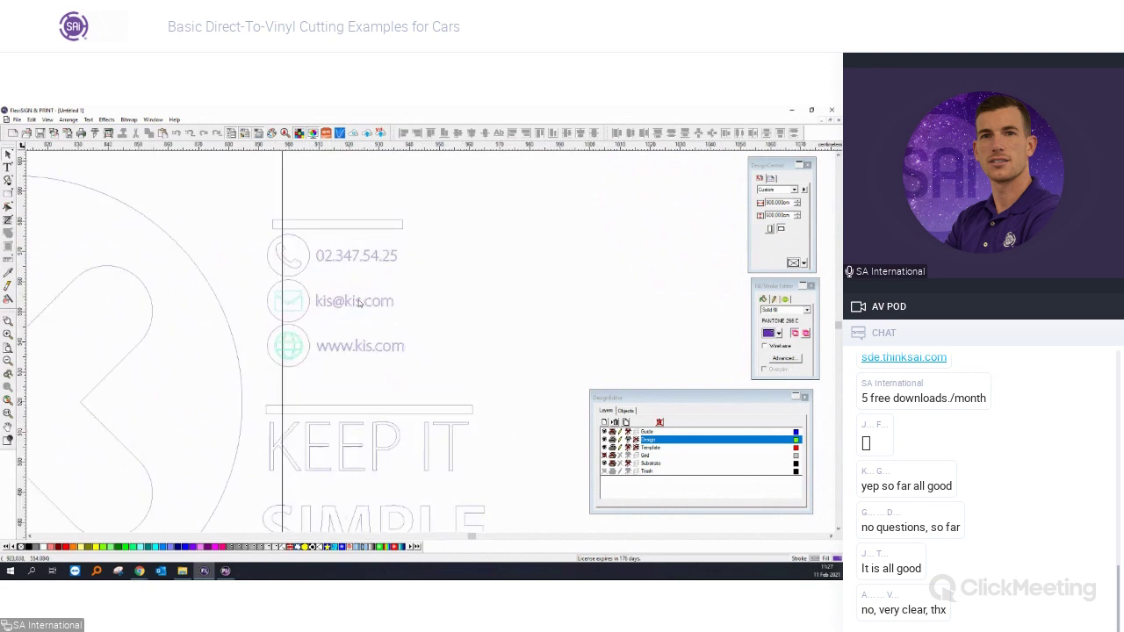
{"action": "scroll", "coordinate": [303, 342], "scroll_direction": "up", "scroll_amount": 4}
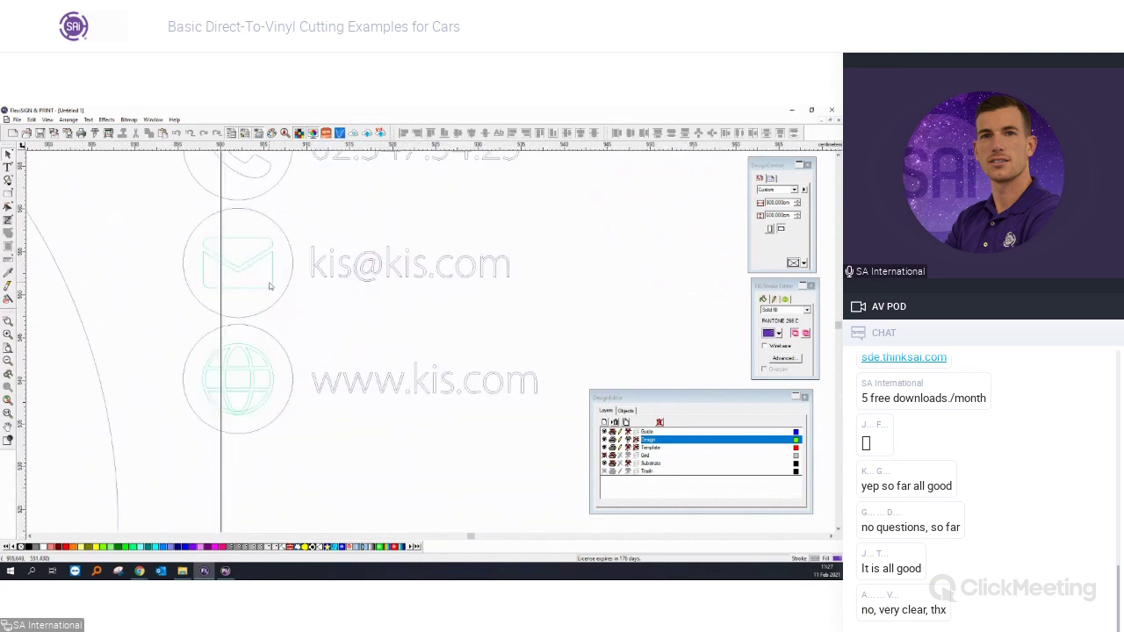
{"action": "scroll", "coordinate": [270, 284], "scroll_direction": "down", "scroll_amount": 6}
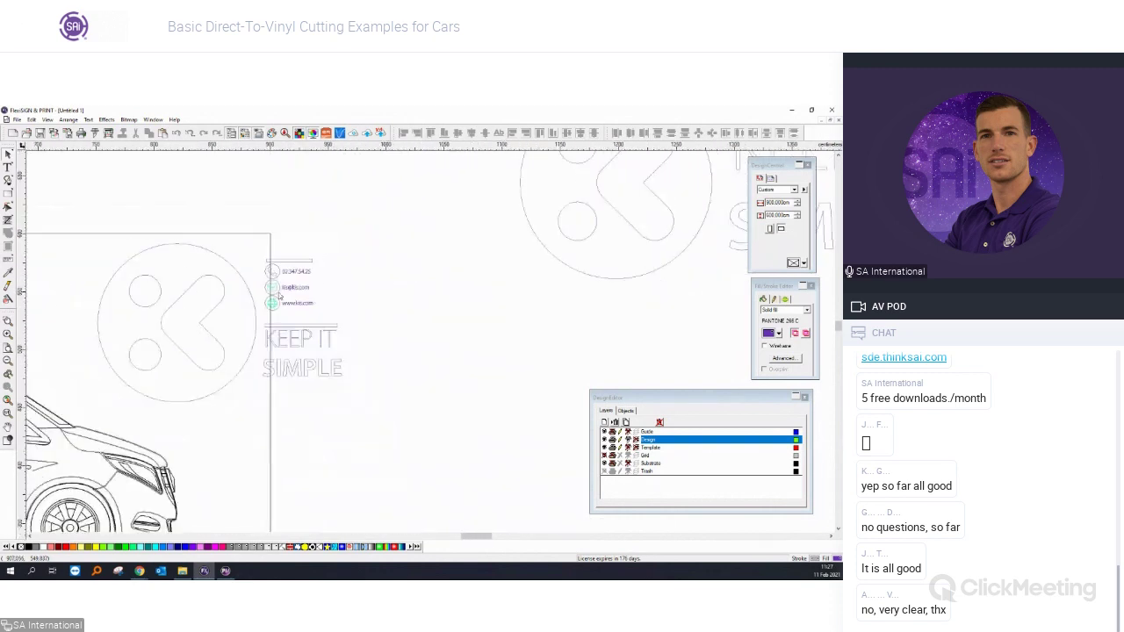
{"action": "key", "text": "ctrl+w"}
{"action": "scroll", "coordinate": [107, 270], "scroll_direction": "down", "scroll_amount": 3}
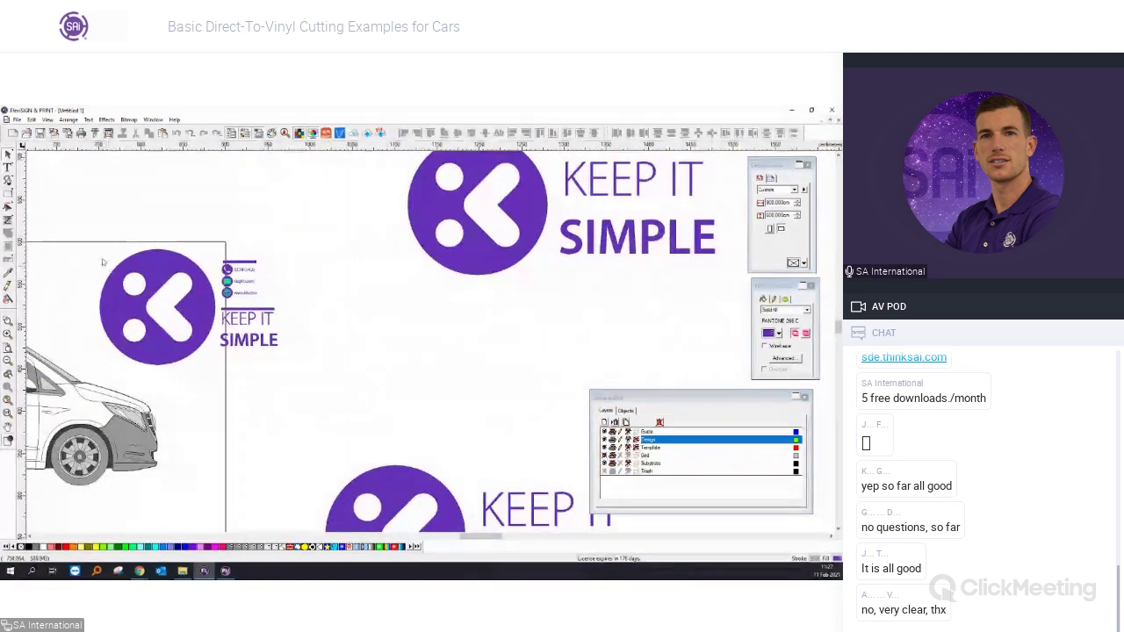
{"action": "scroll", "coordinate": [83, 226], "scroll_direction": "up", "scroll_amount": 2}
{"action": "left_click_drag", "start_coordinate": [83, 227], "coordinate": [384, 399]}
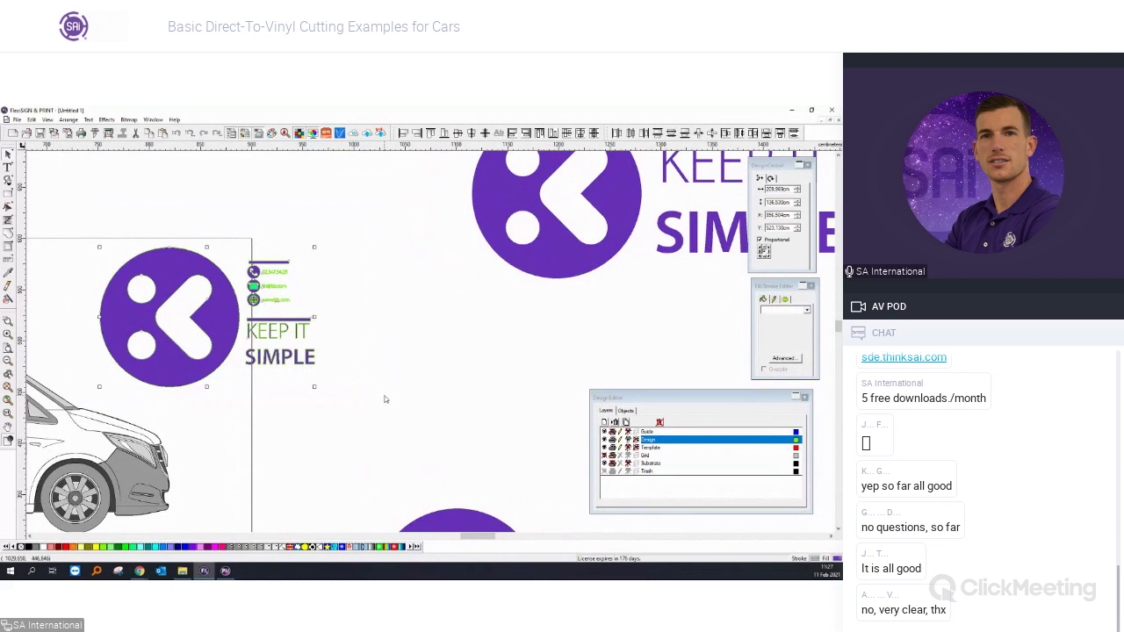
{"action": "left_click", "coordinate": [95, 134]}
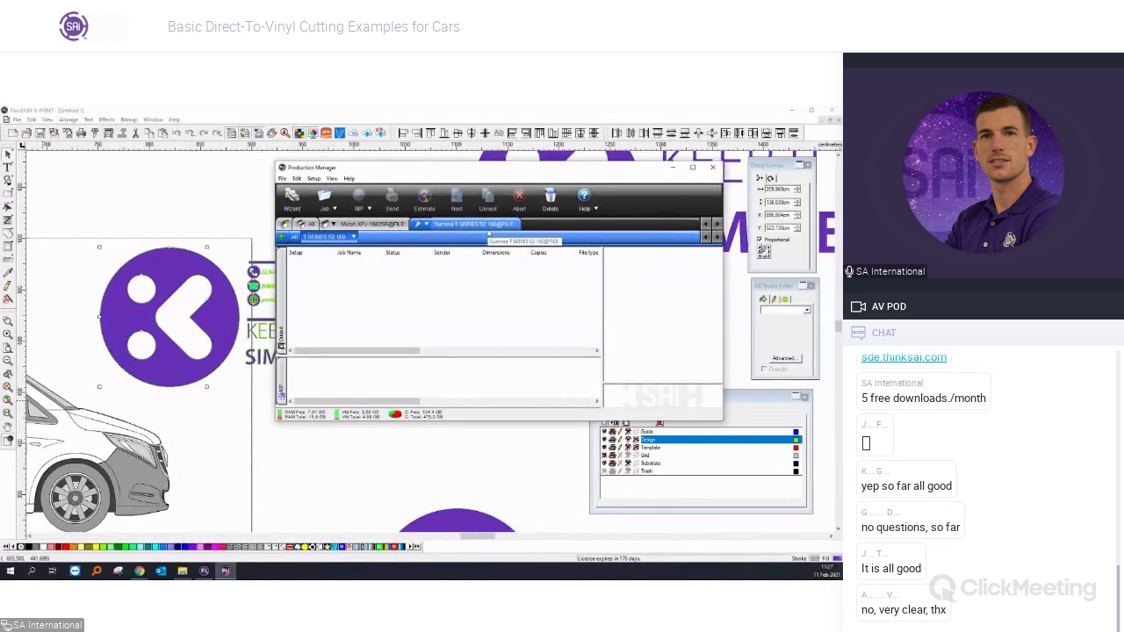
Close Production Manager and reopen Cut/Plot with its layout preview.
{"action": "left_click", "coordinate": [672, 166]}
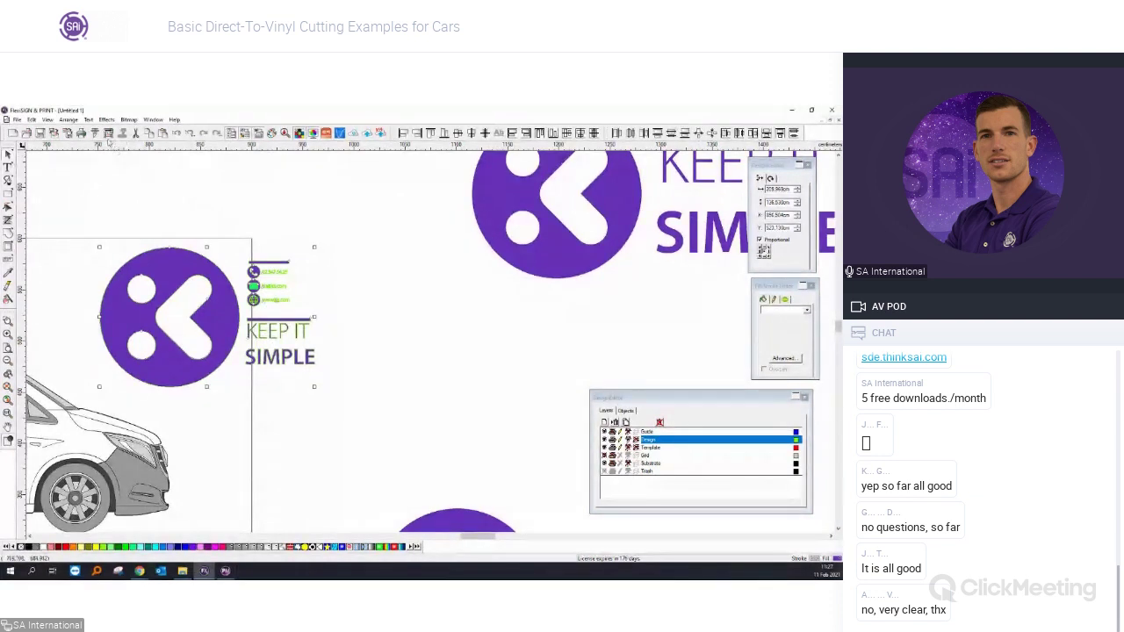
{"action": "left_click", "coordinate": [108, 132]}
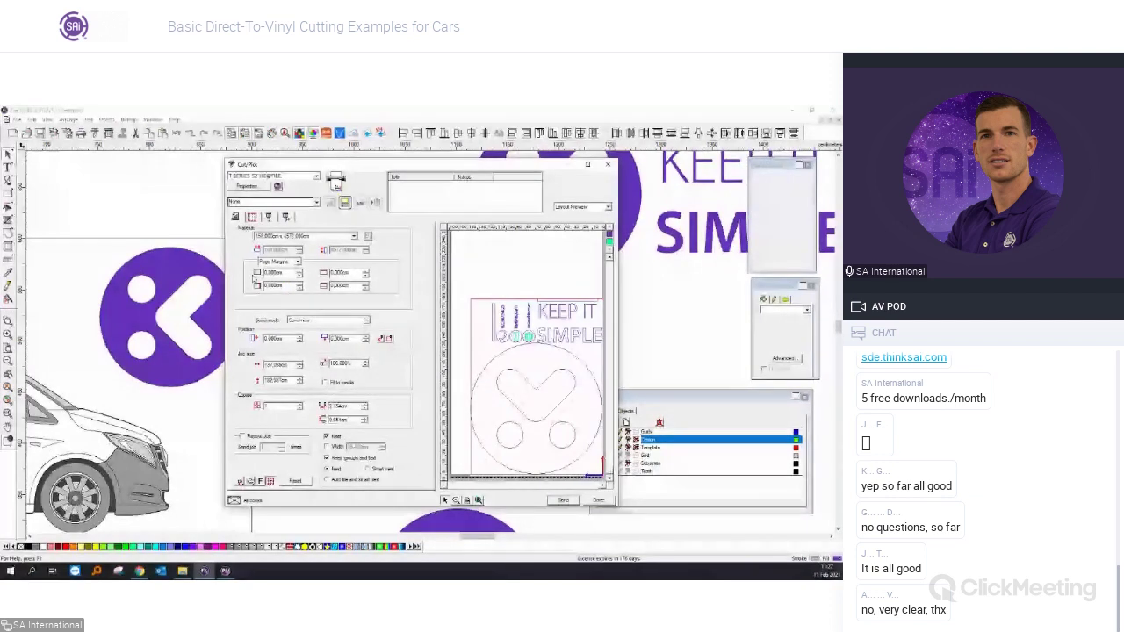
Nest the job at the top of the media, keeping groups and text together, with 3.154cm spacing.
{"action": "left_click", "coordinate": [327, 436]}
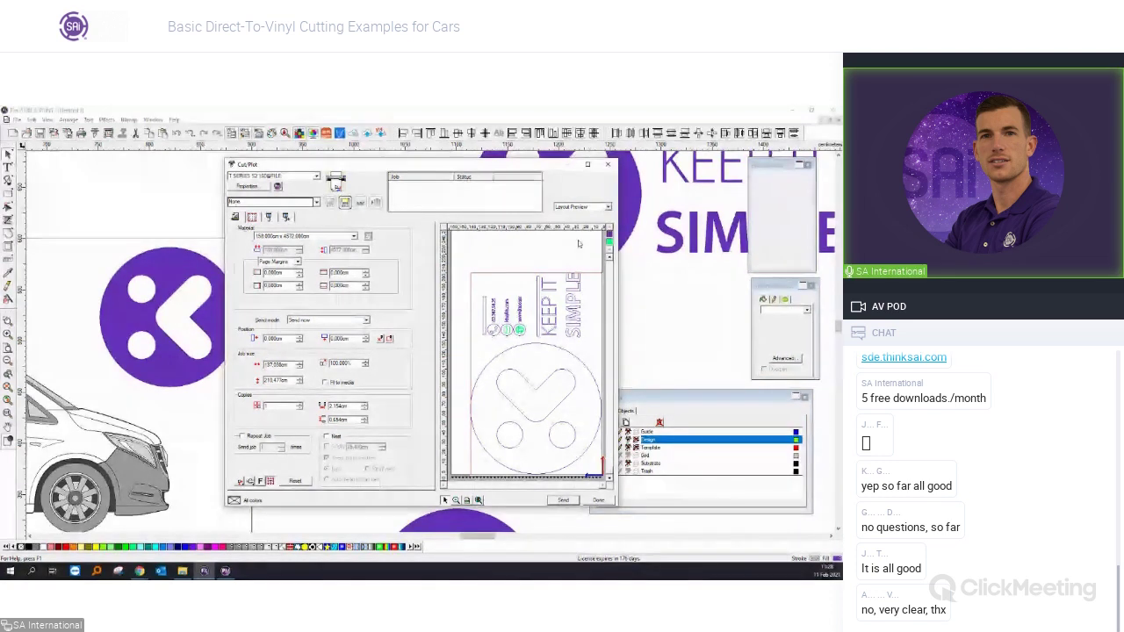
{"action": "left_click", "coordinate": [328, 437]}
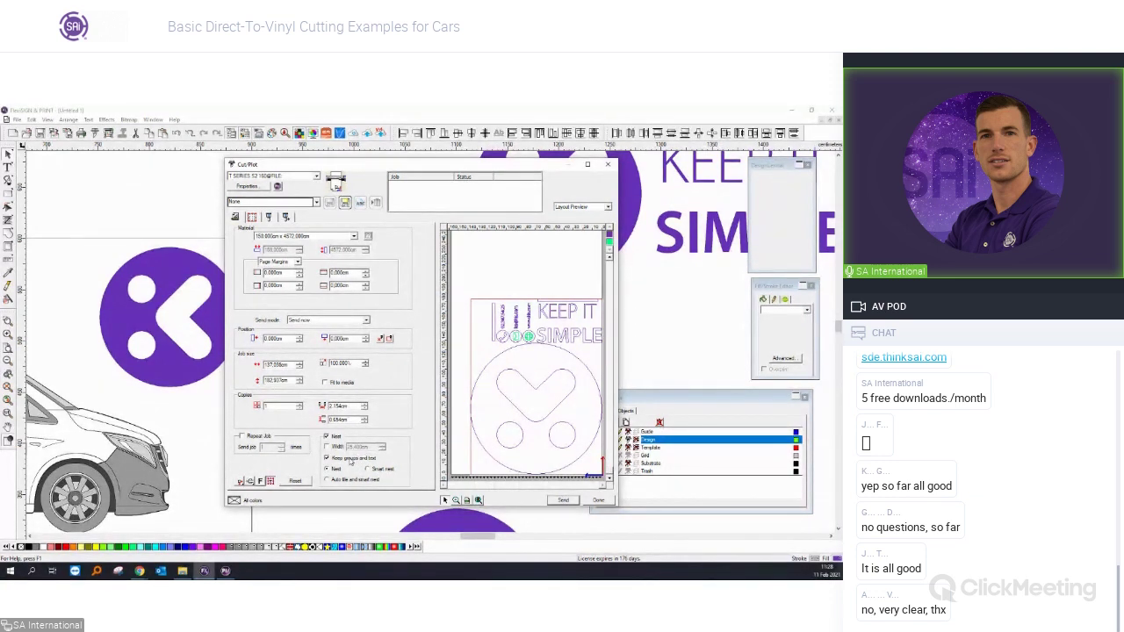
{"action": "left_click", "coordinate": [351, 462]}
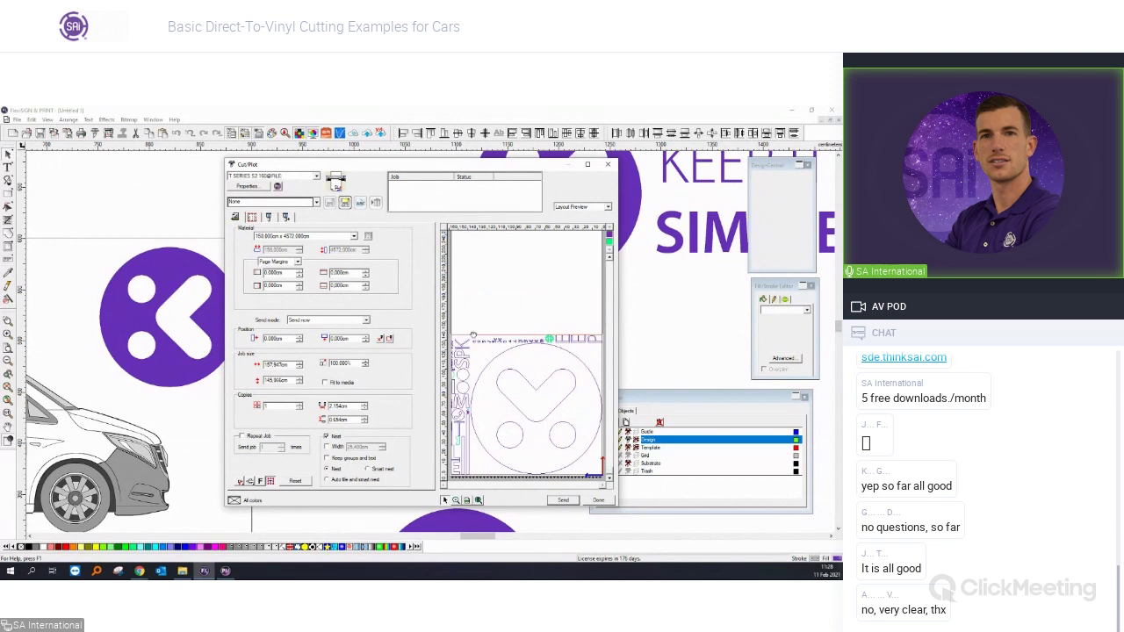
{"action": "left_click", "coordinate": [341, 461]}
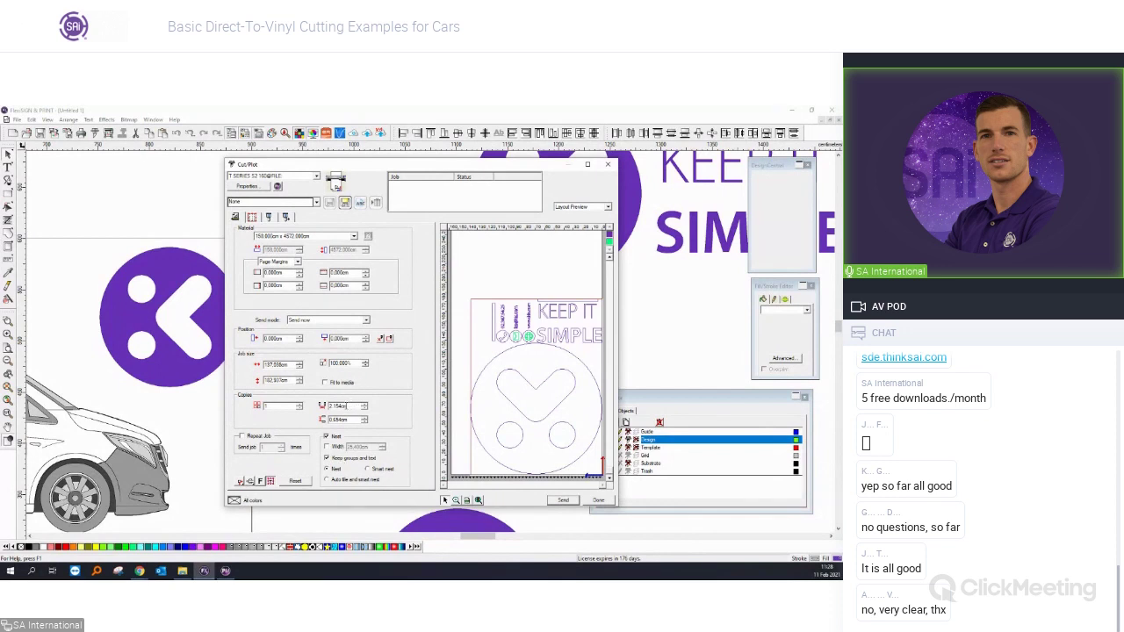
{"action": "left_click", "coordinate": [364, 404]}
{"action": "left_click", "coordinate": [364, 419]}
{"action": "left_click", "coordinate": [364, 421]}
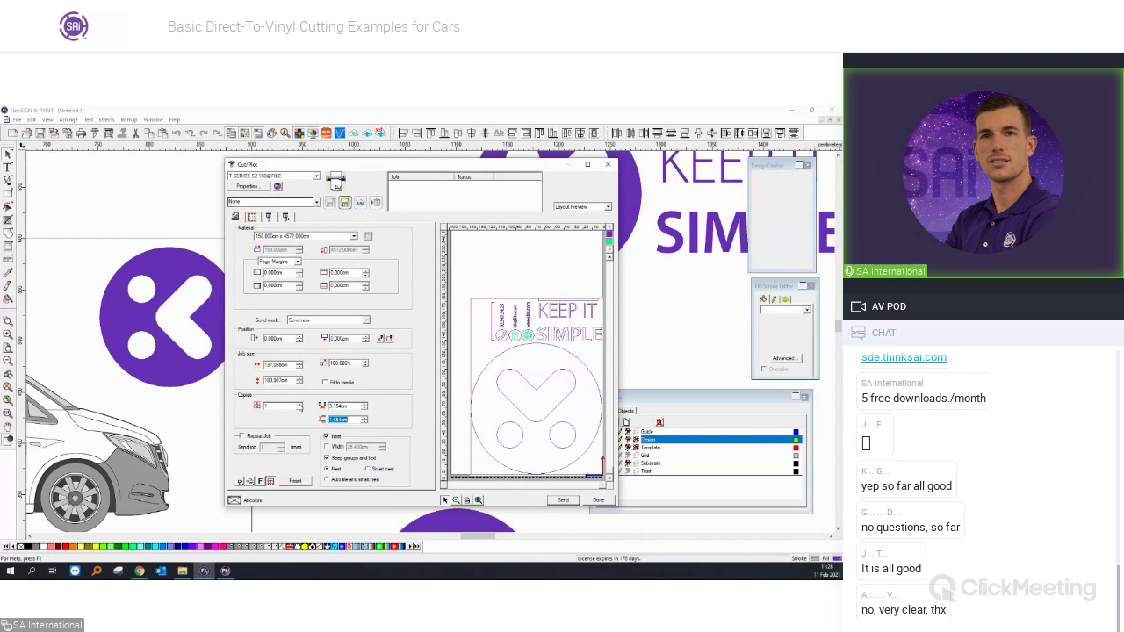
Set Copies to 2 and check the second copy in the preview.
{"action": "left_click", "coordinate": [299, 404]}
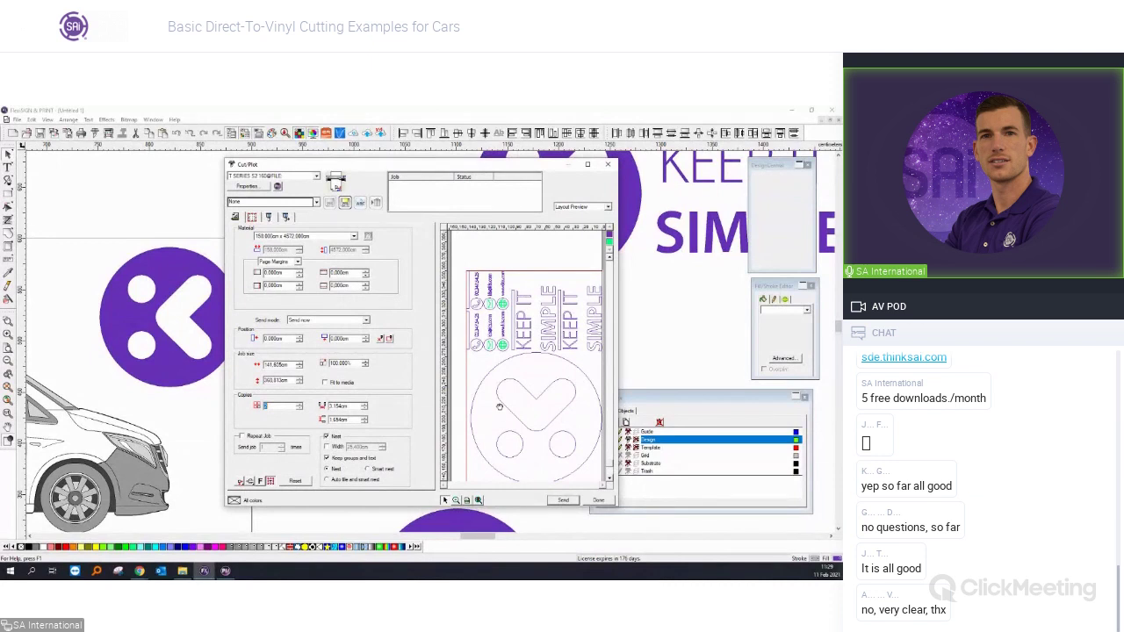
{"action": "scroll", "coordinate": [499, 407], "scroll_direction": "down", "scroll_amount": 3}
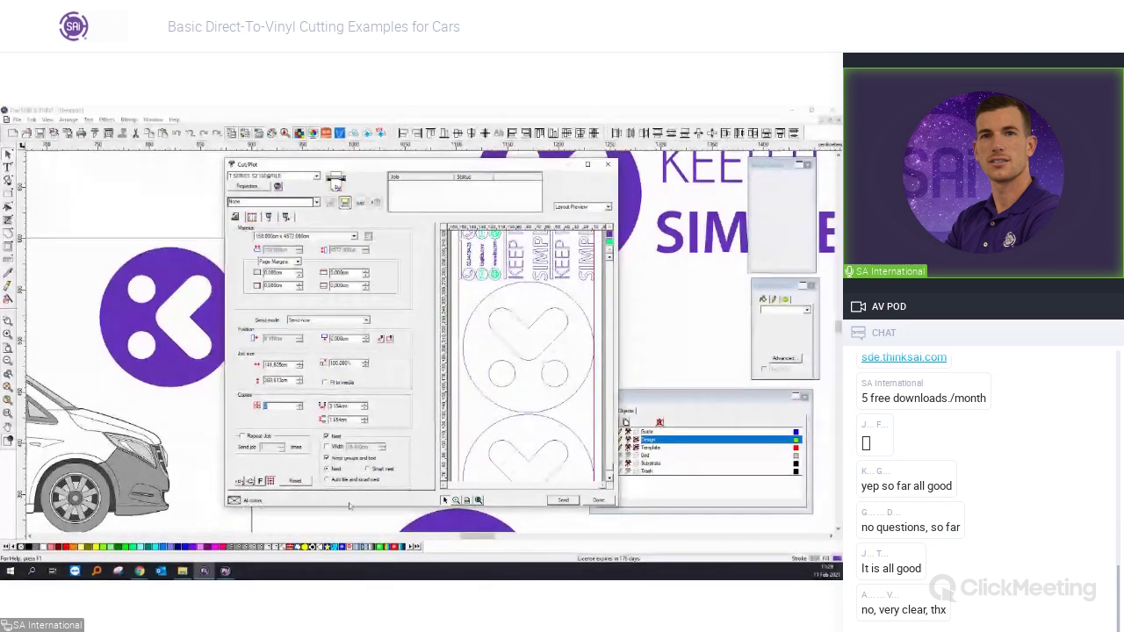
{"action": "left_click", "coordinate": [609, 480]}
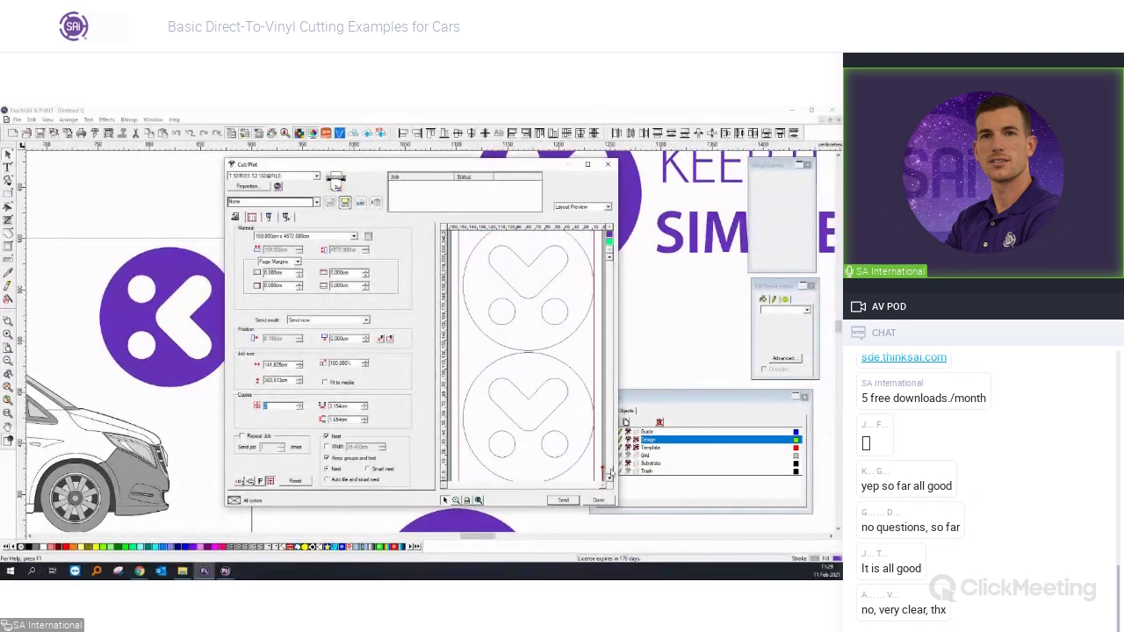
{"action": "scroll", "coordinate": [556, 424], "scroll_direction": "up", "scroll_amount": 2}
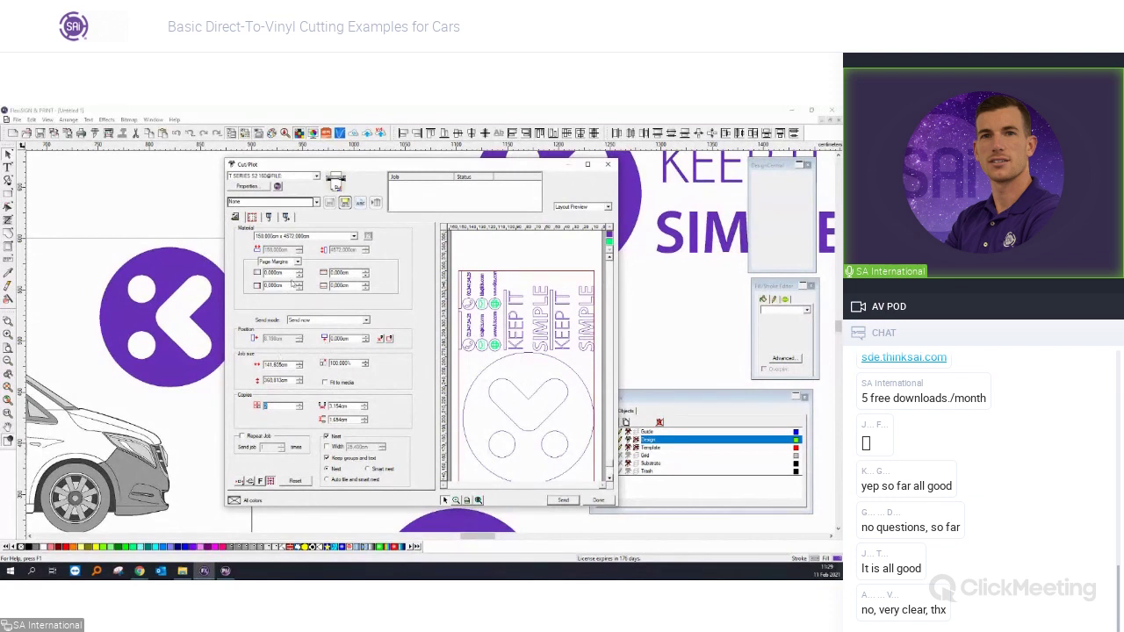
Turn on horizontal split lines in the Options tab and maximise the Cut/Plot window.
{"action": "left_click", "coordinate": [271, 218]}
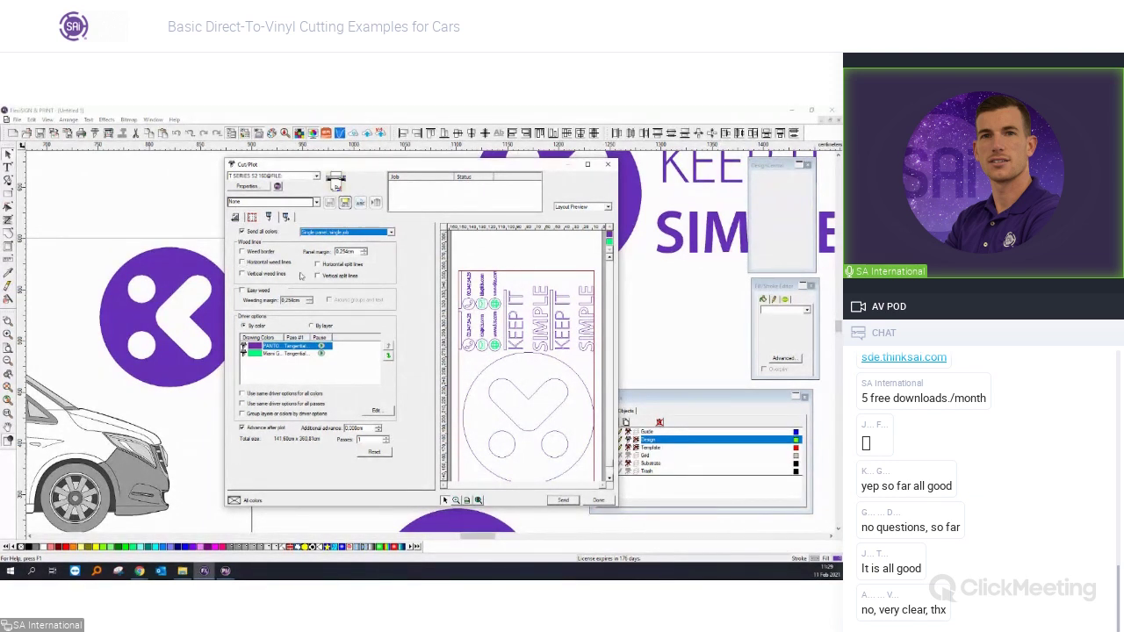
{"action": "left_click", "coordinate": [344, 268]}
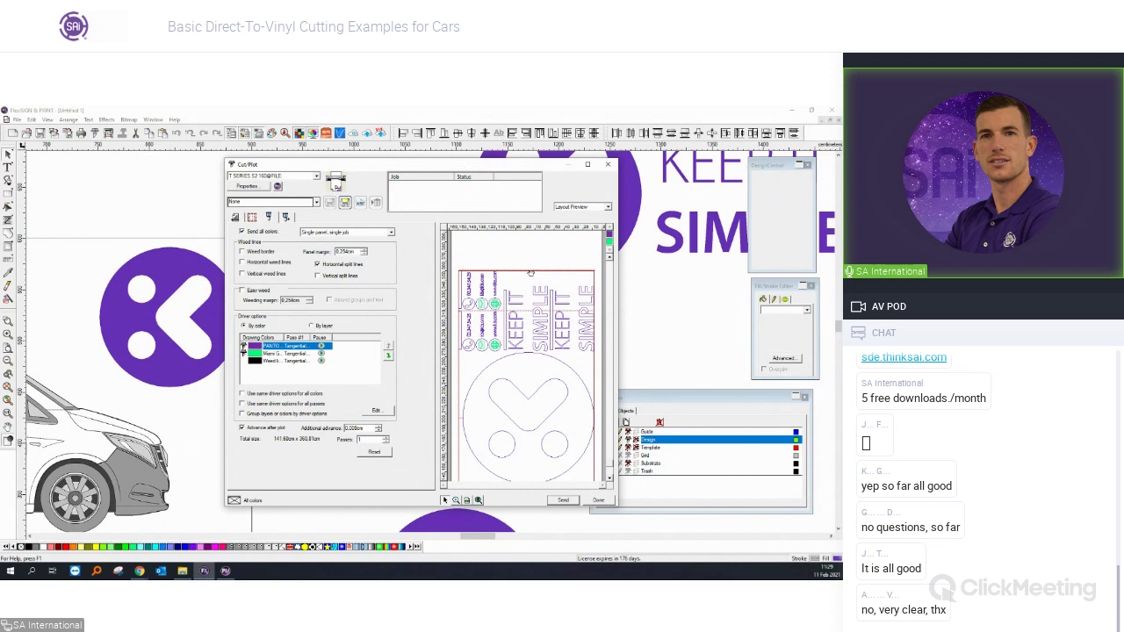
{"action": "left_click", "coordinate": [587, 164]}
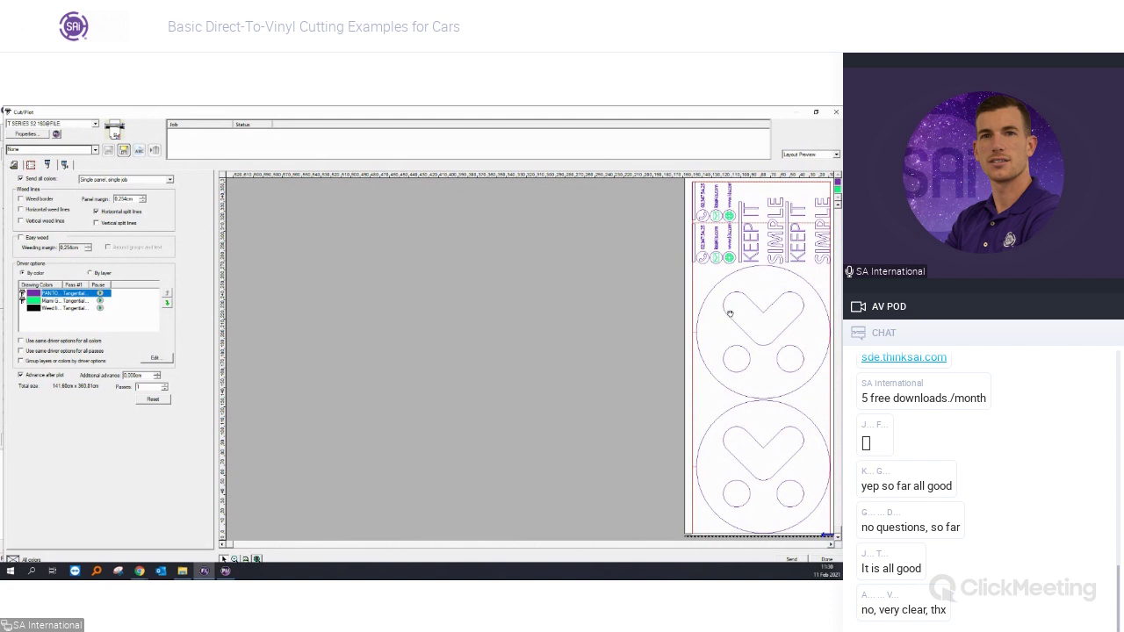
Add two horizontal split lines between the nested logos, then open the PANTO colour's driver settings.
{"action": "right_click", "coordinate": [708, 397]}
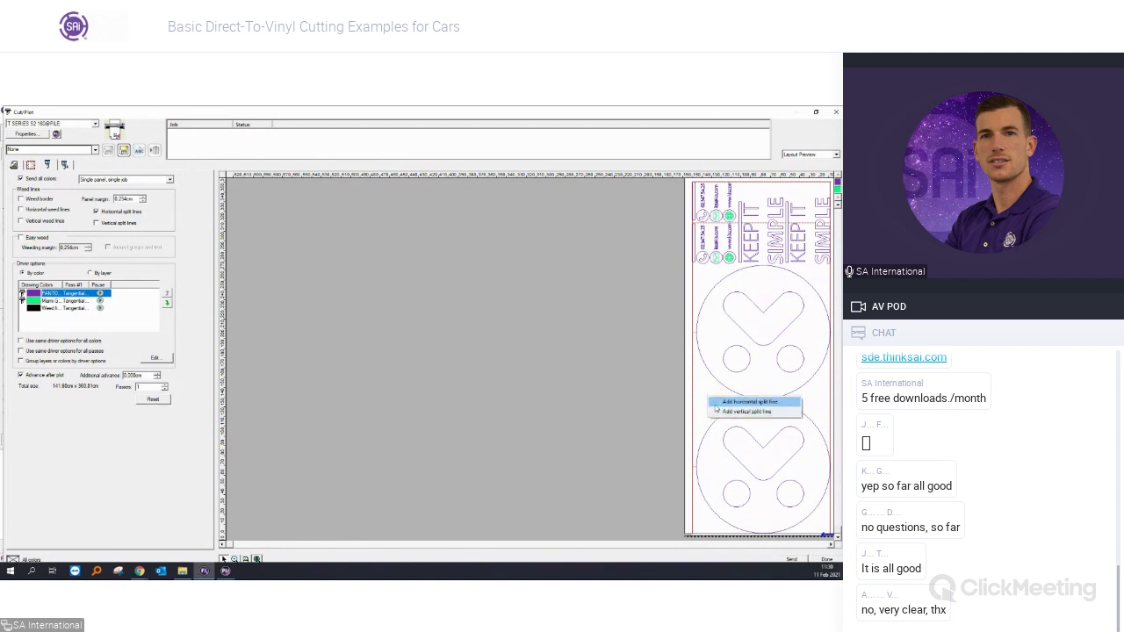
{"action": "left_click", "coordinate": [720, 402]}
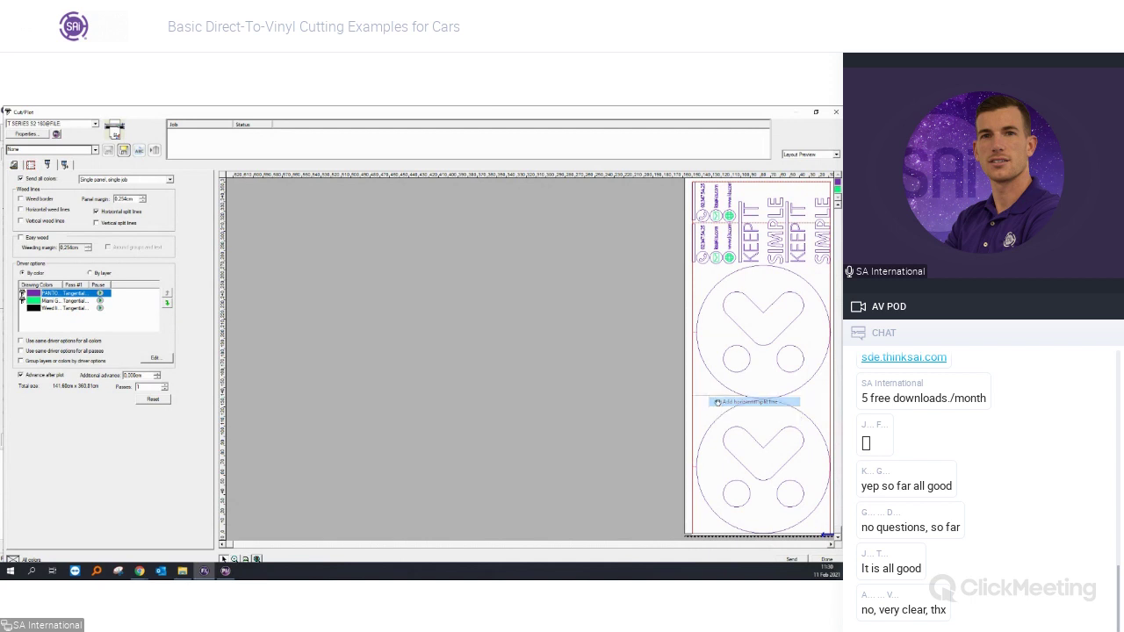
{"action": "right_click", "coordinate": [815, 406]}
{"action": "left_click", "coordinate": [814, 410]}
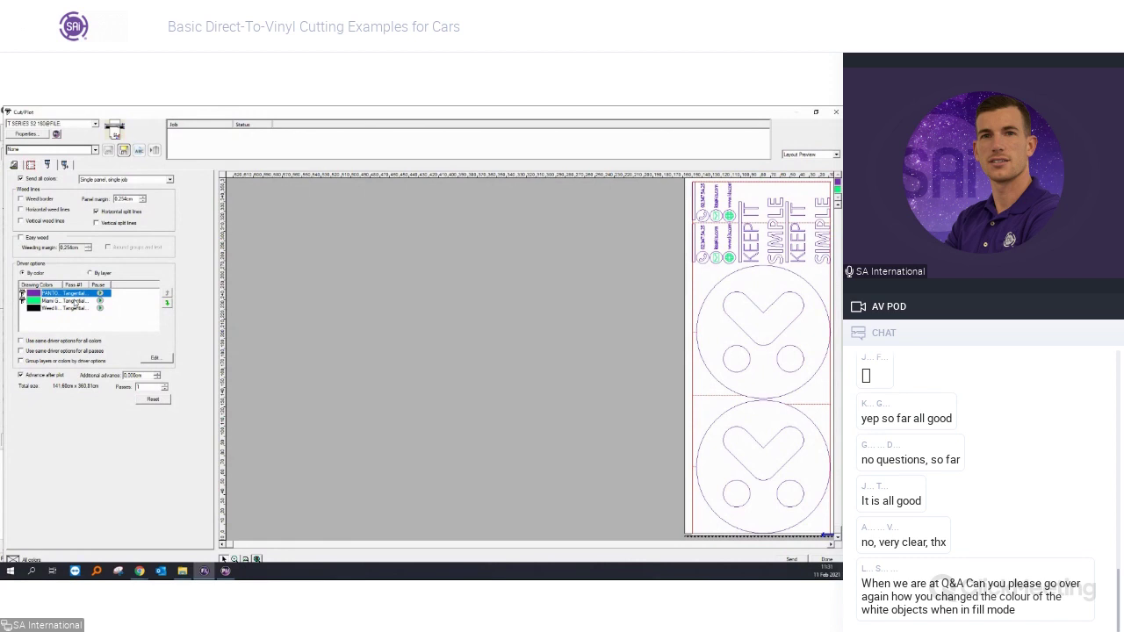
{"action": "left_click", "coordinate": [71, 295]}
{"action": "double_click", "coordinate": [71, 299]}
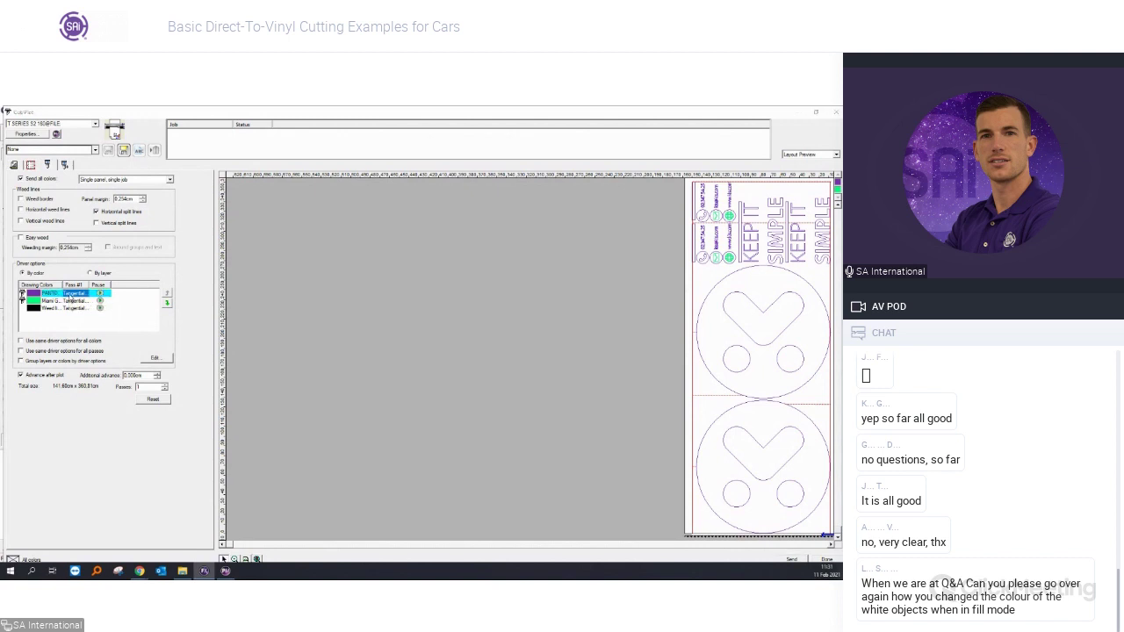
Set the PANTO colour's Summa driver option to None.
{"action": "left_click", "coordinate": [364, 289]}
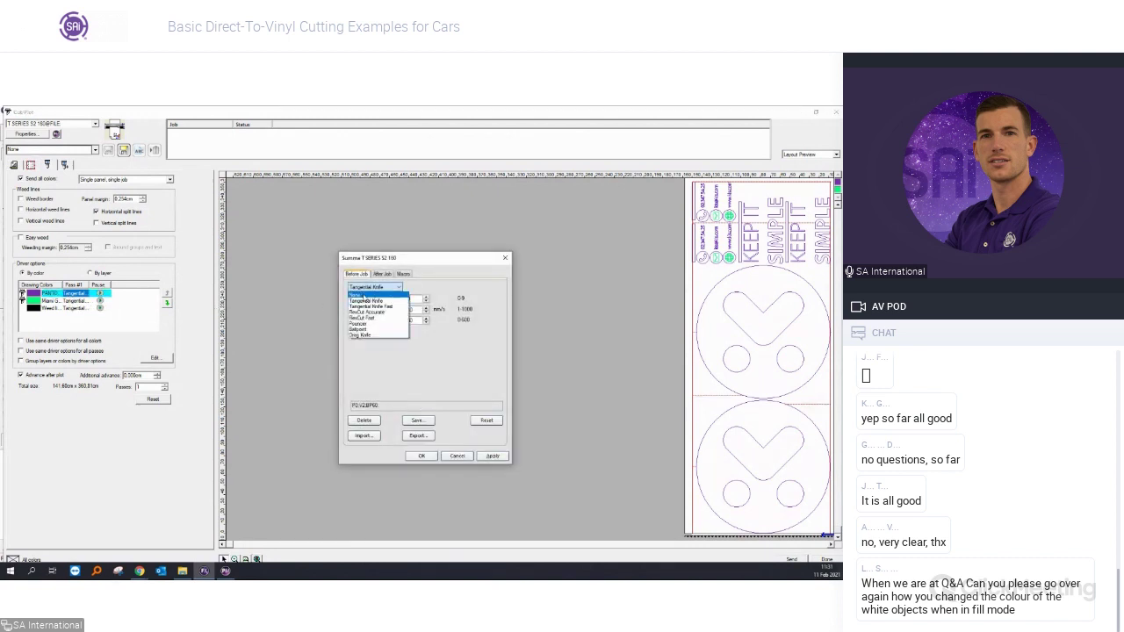
{"action": "left_click", "coordinate": [364, 294]}
{"action": "left_click", "coordinate": [418, 457]}
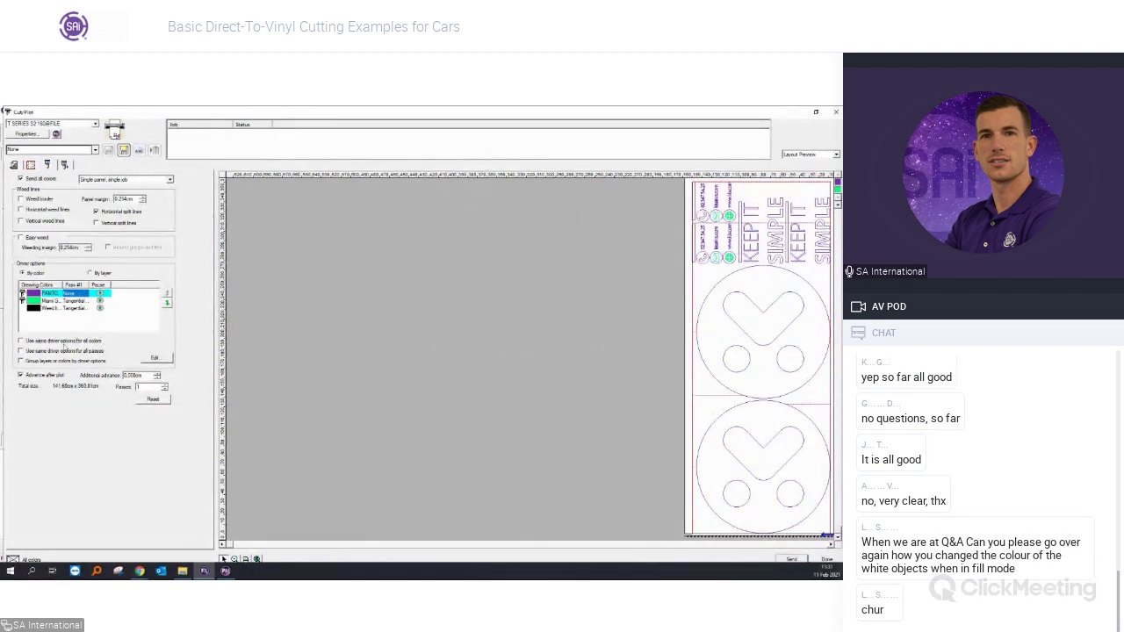
Apply the same None driver options to all colours, then go to the Advanced cut options.
{"action": "left_click", "coordinate": [62, 342]}
{"action": "double_click", "coordinate": [80, 303]}
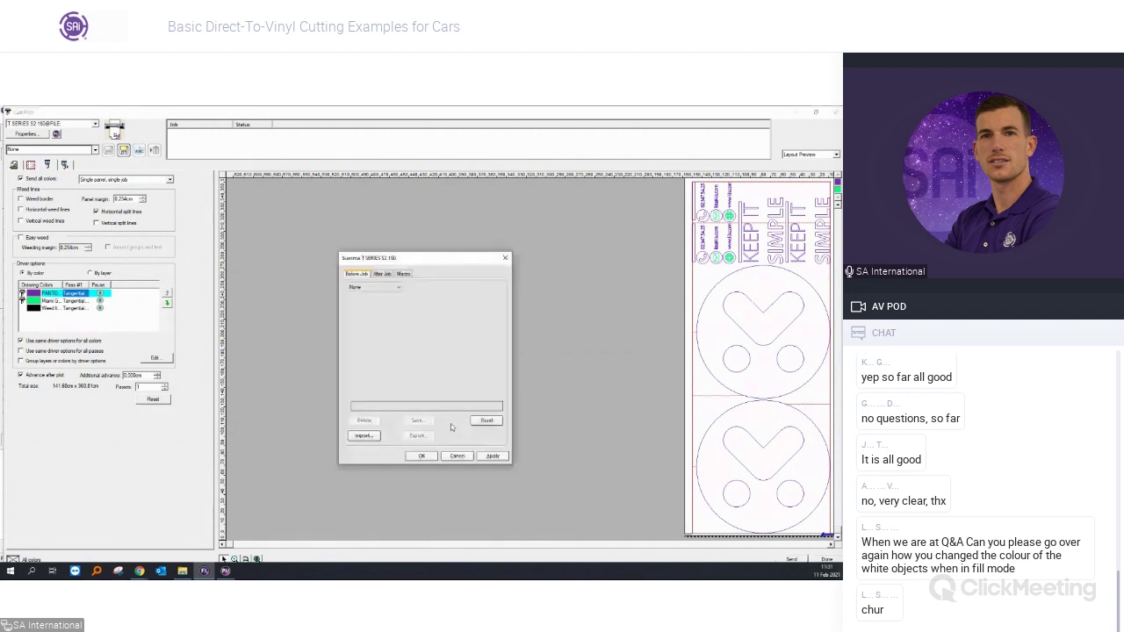
{"action": "left_click", "coordinate": [422, 461]}
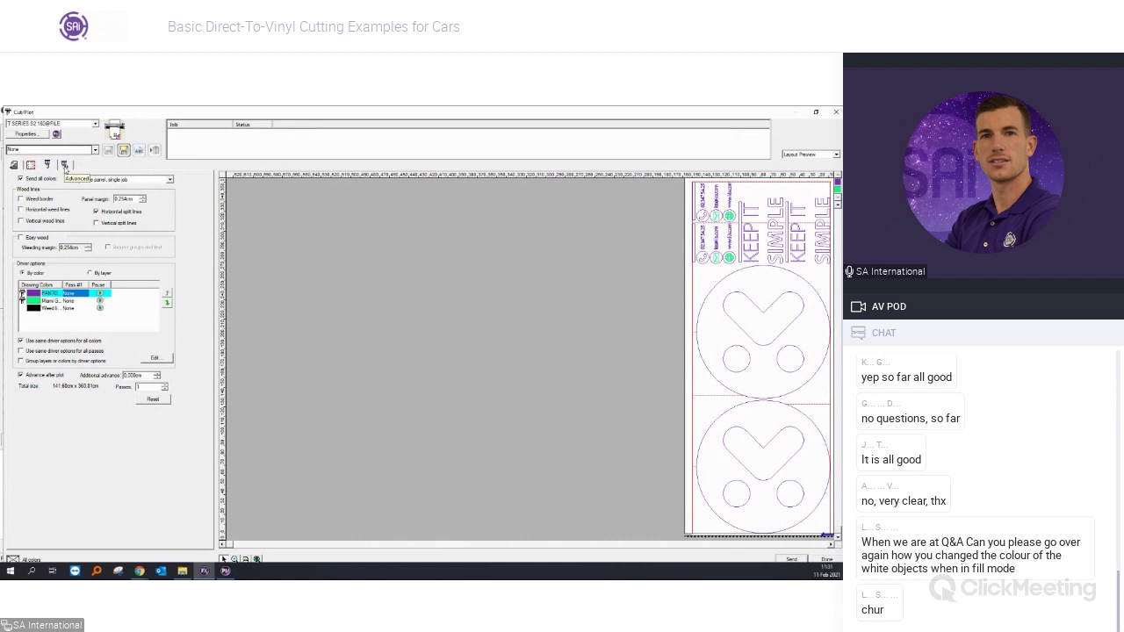
{"action": "left_click", "coordinate": [65, 166]}
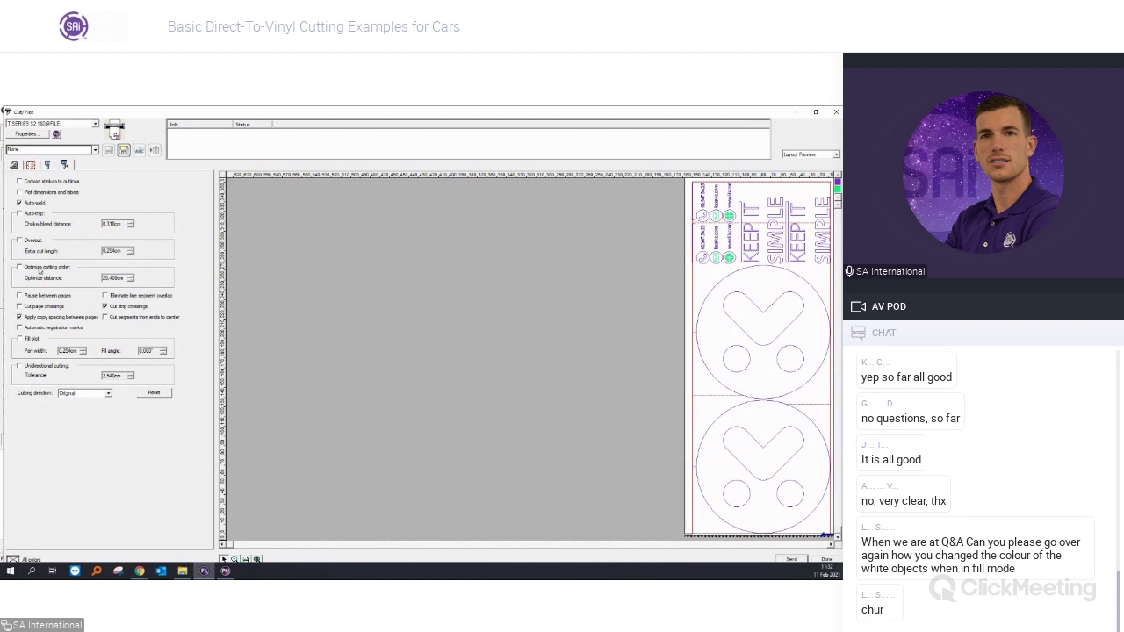
Turn Optimize cutting order on, then back off so it stays disabled.
{"action": "left_click", "coordinate": [40, 271]}
{"action": "left_click", "coordinate": [35, 267]}
Review the General material and copies settings with the whole job previewed, then return to Options.
{"action": "left_click", "coordinate": [15, 165]}
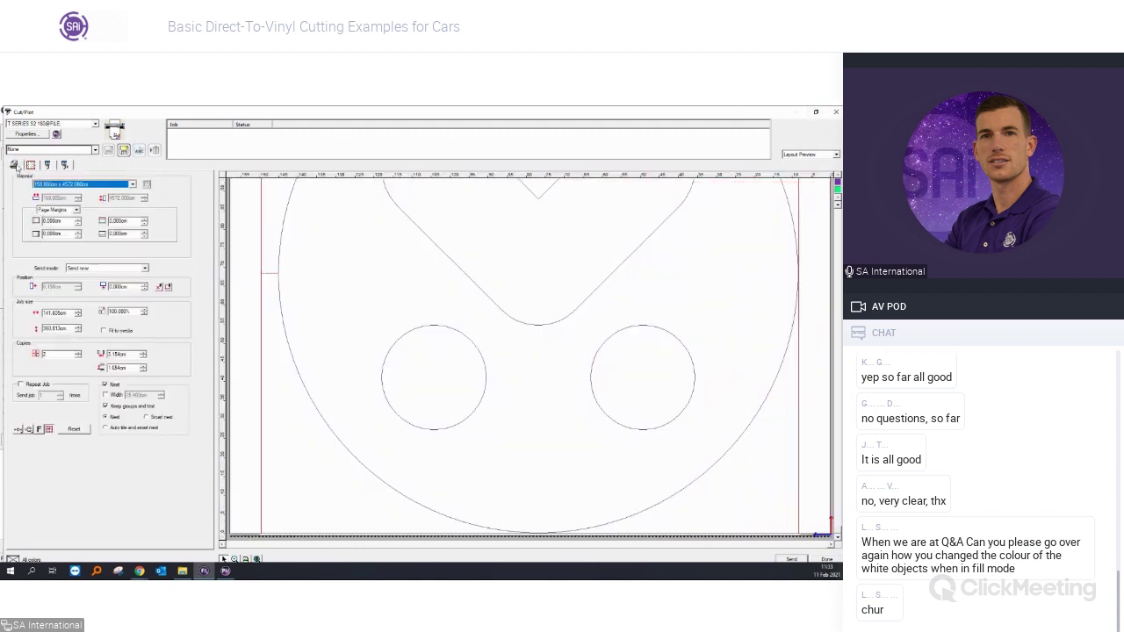
{"action": "left_click", "coordinate": [257, 560]}
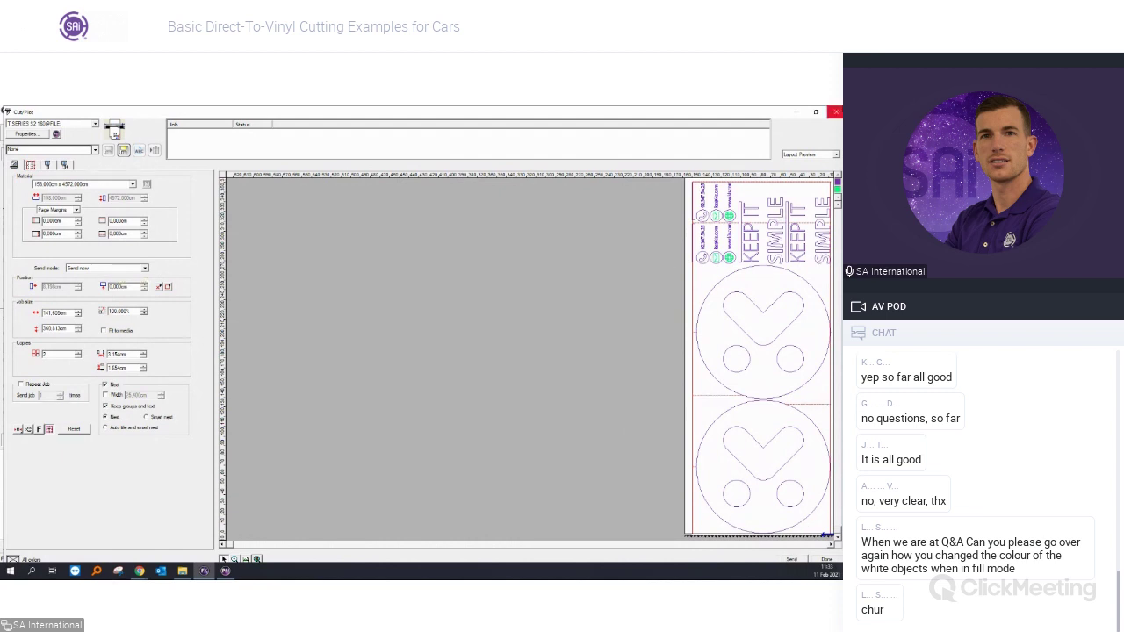
{"action": "left_click", "coordinate": [48, 167]}
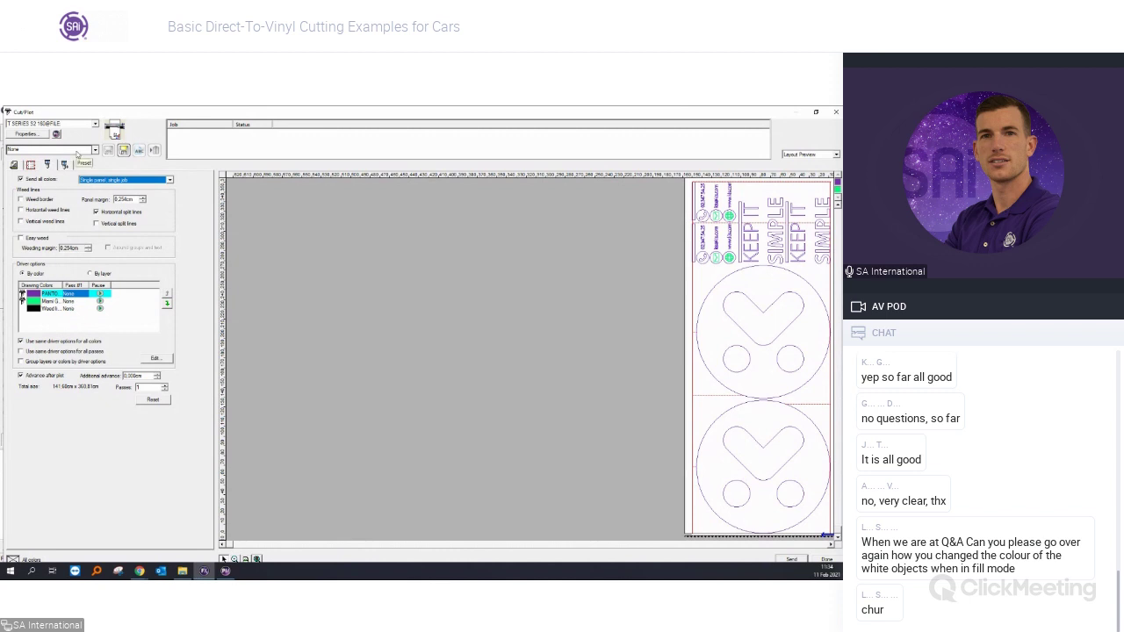
Save all cut settings tabs as the preset 'CarVinyl' and close the Cut/Plot window.
{"action": "left_click", "coordinate": [123, 150]}
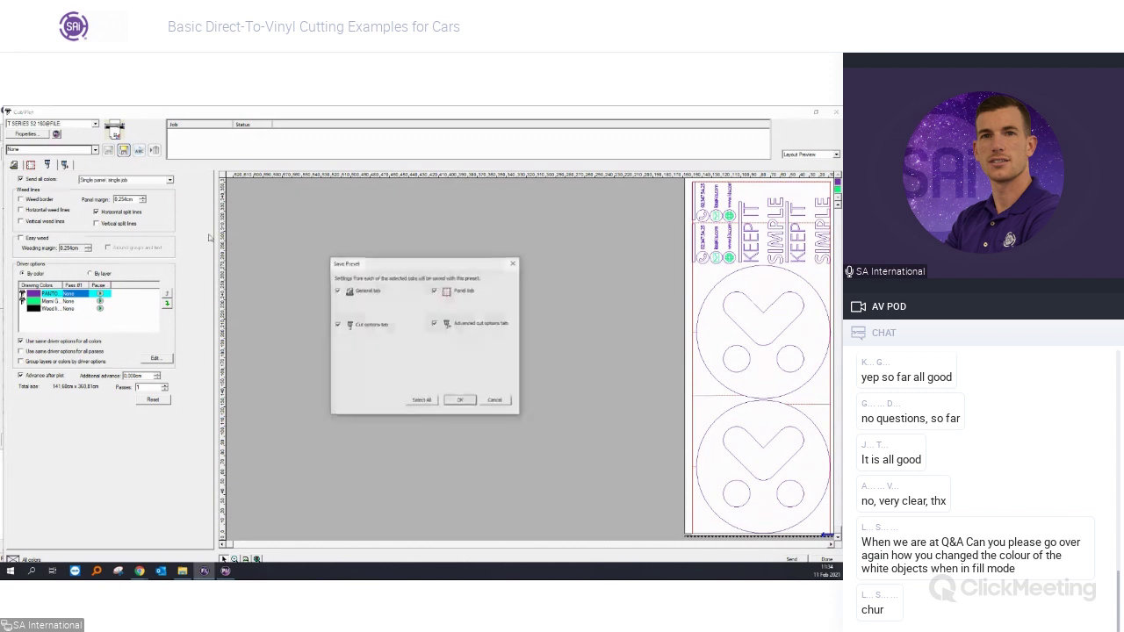
{"action": "left_click", "coordinate": [460, 400]}
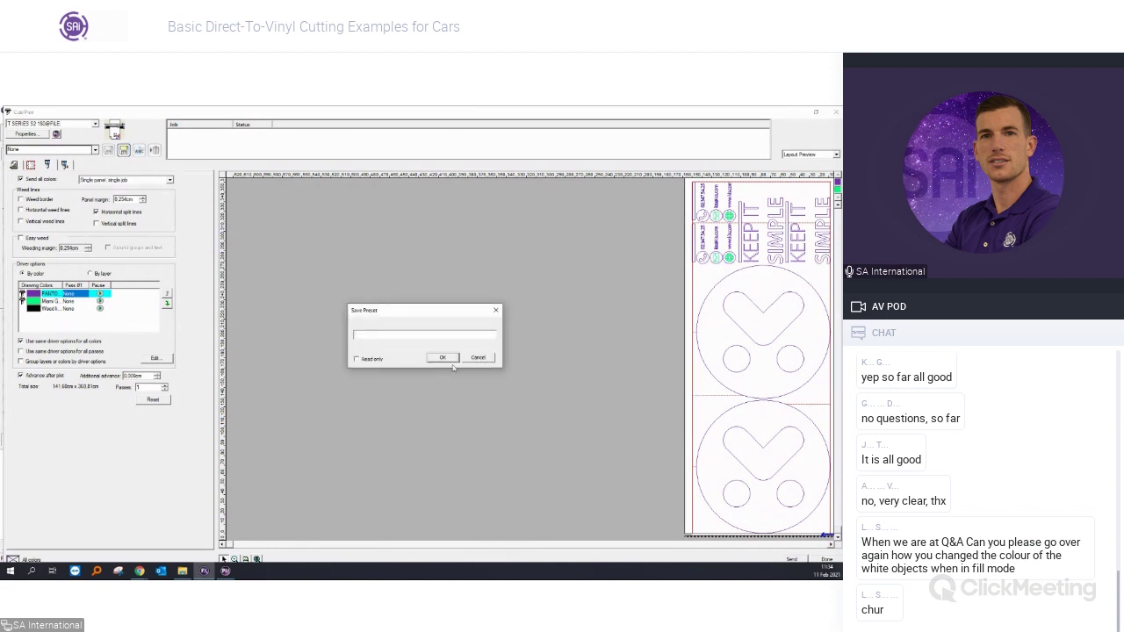
{"action": "type", "text": "CarVinyl"}
{"action": "key", "text": "Return"}
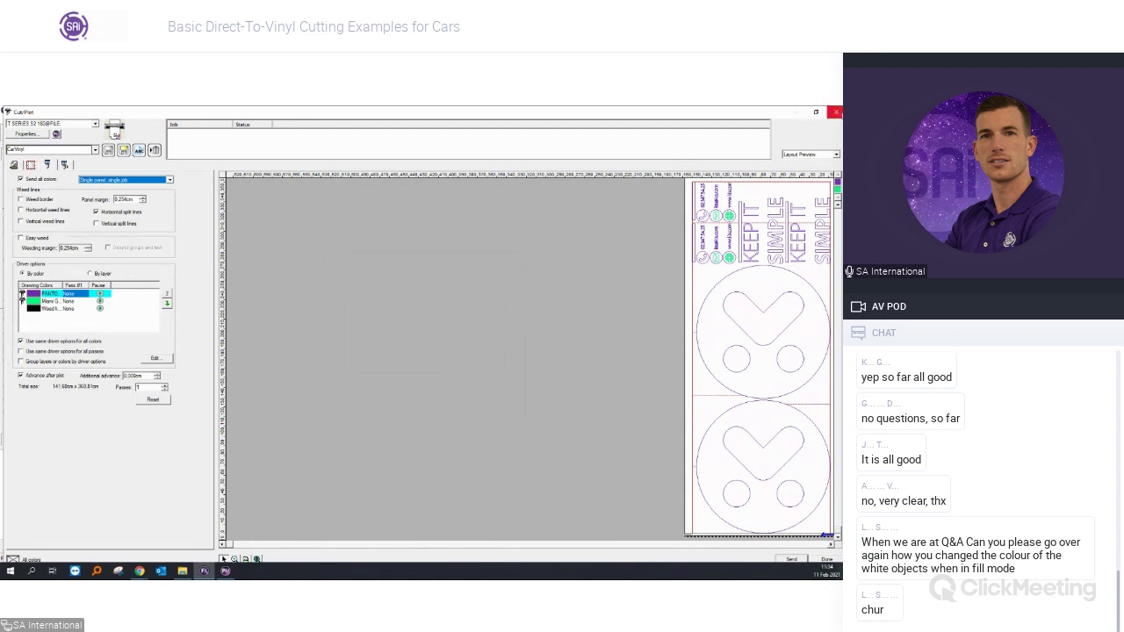
{"action": "left_click", "coordinate": [21, 167]}
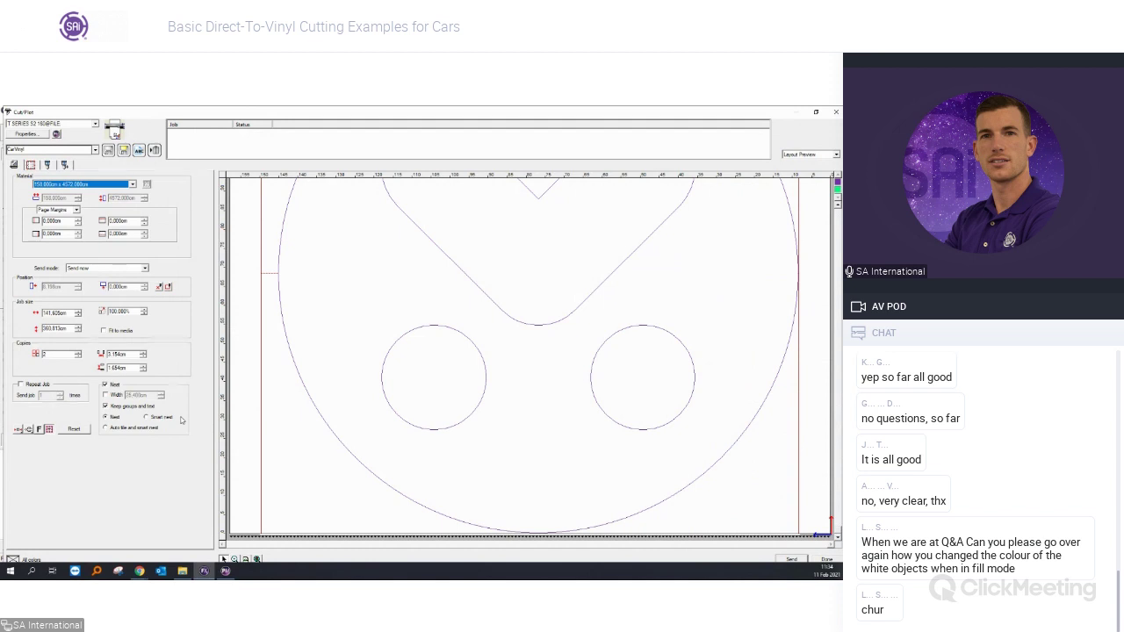
{"action": "left_click", "coordinate": [835, 113]}
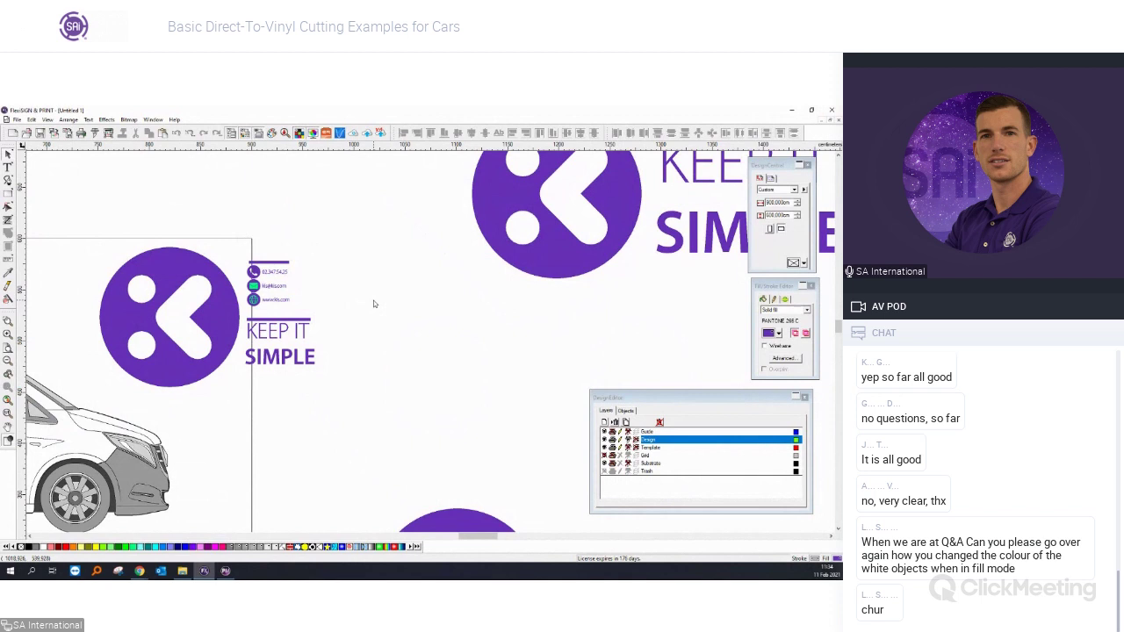
Zoom in and marquee-select the K logo, contact lines and KEEP IT SIMPLE text together.
{"action": "scroll", "coordinate": [373, 300], "scroll_direction": "down", "scroll_amount": 2}
{"action": "scroll", "coordinate": [351, 308], "scroll_direction": "up", "scroll_amount": 2}
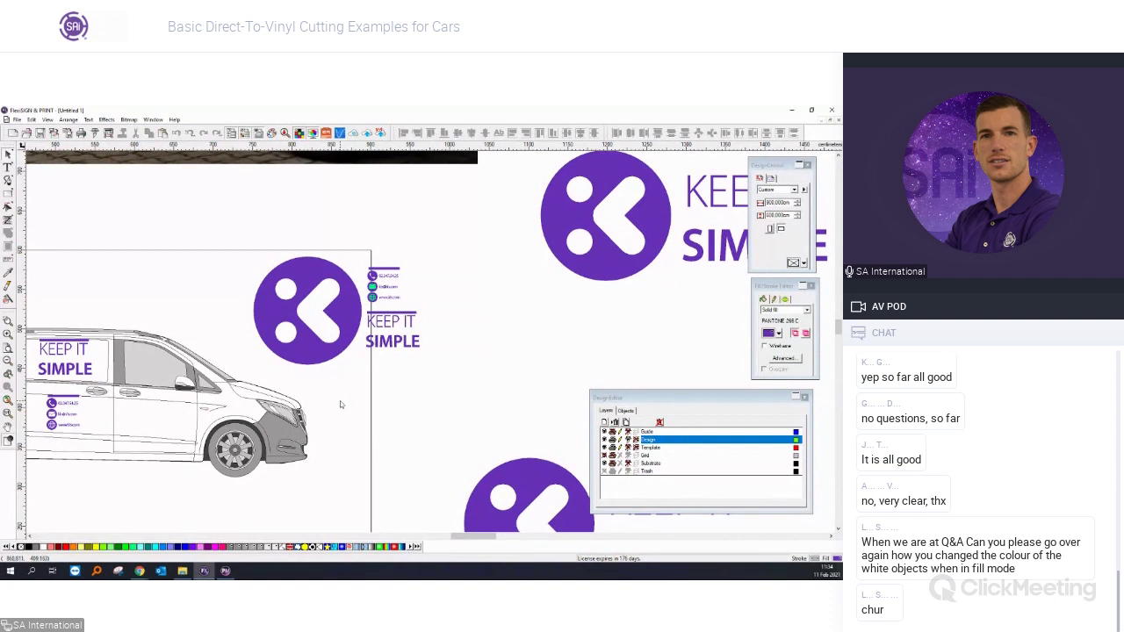
{"action": "scroll", "coordinate": [377, 277], "scroll_direction": "up", "scroll_amount": 1}
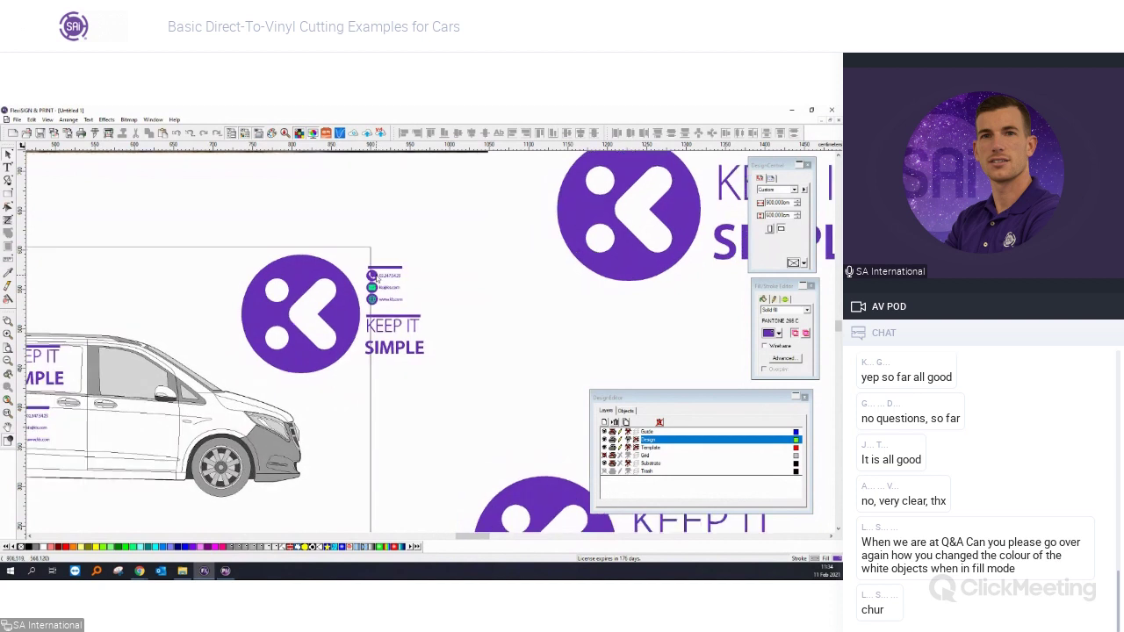
{"action": "scroll", "coordinate": [378, 277], "scroll_direction": "up", "scroll_amount": 2}
{"action": "left_click_drag", "start_coordinate": [488, 459], "coordinate": [137, 218]}
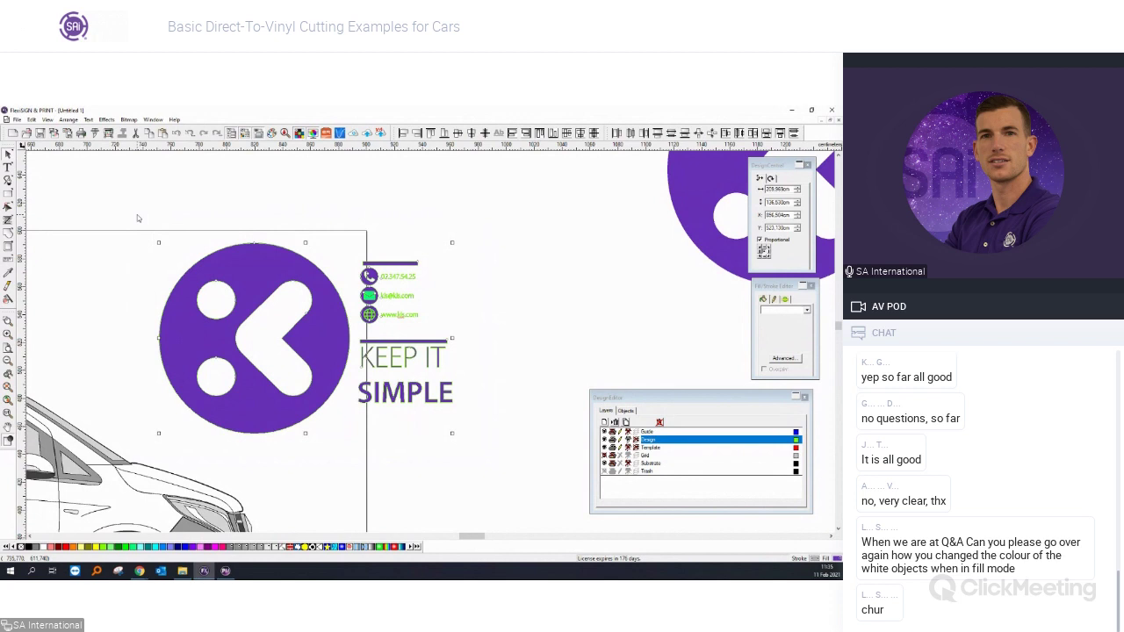
Set up Select by Attributes to match by Fill within the current selection only.
{"action": "left_click", "coordinate": [30, 119]}
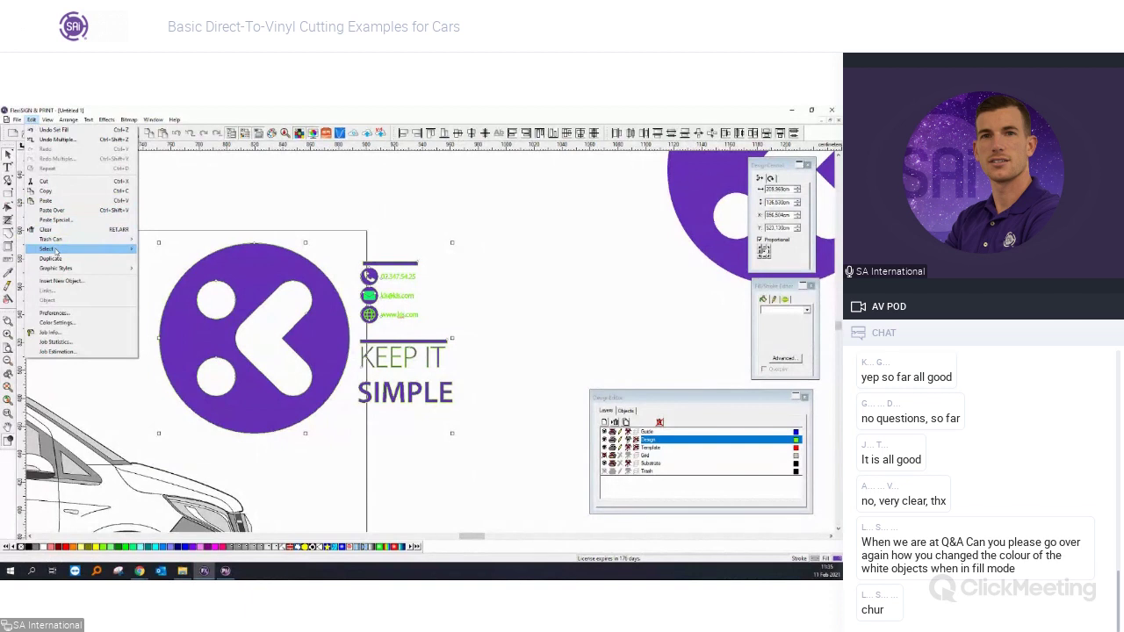
{"action": "mouse_move", "coordinate": [56, 251]}
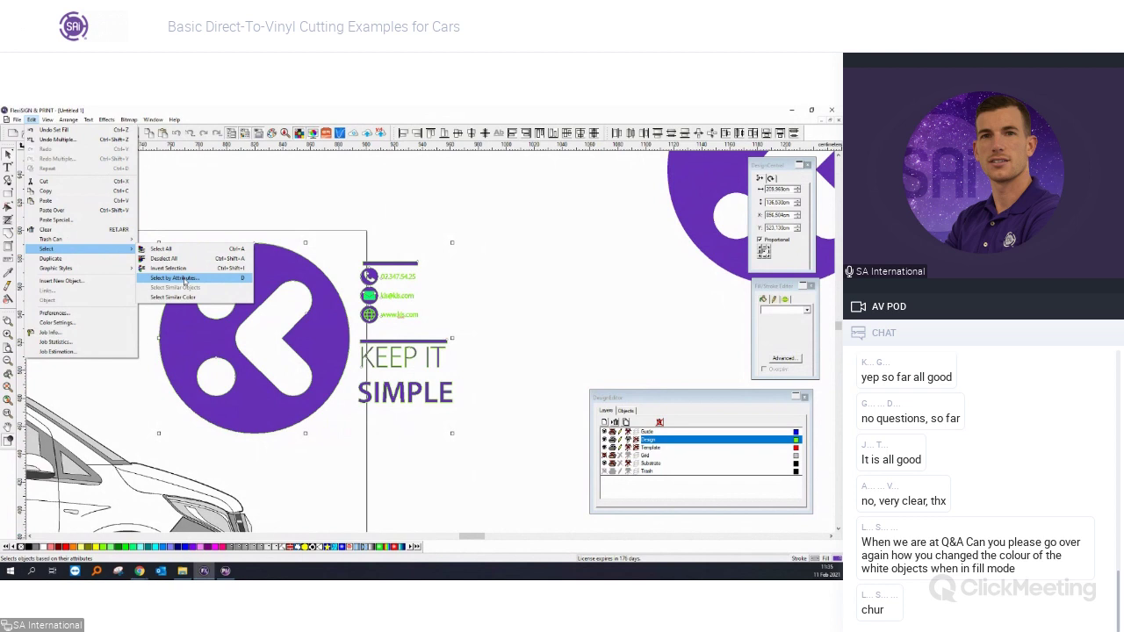
{"action": "left_click", "coordinate": [184, 279]}
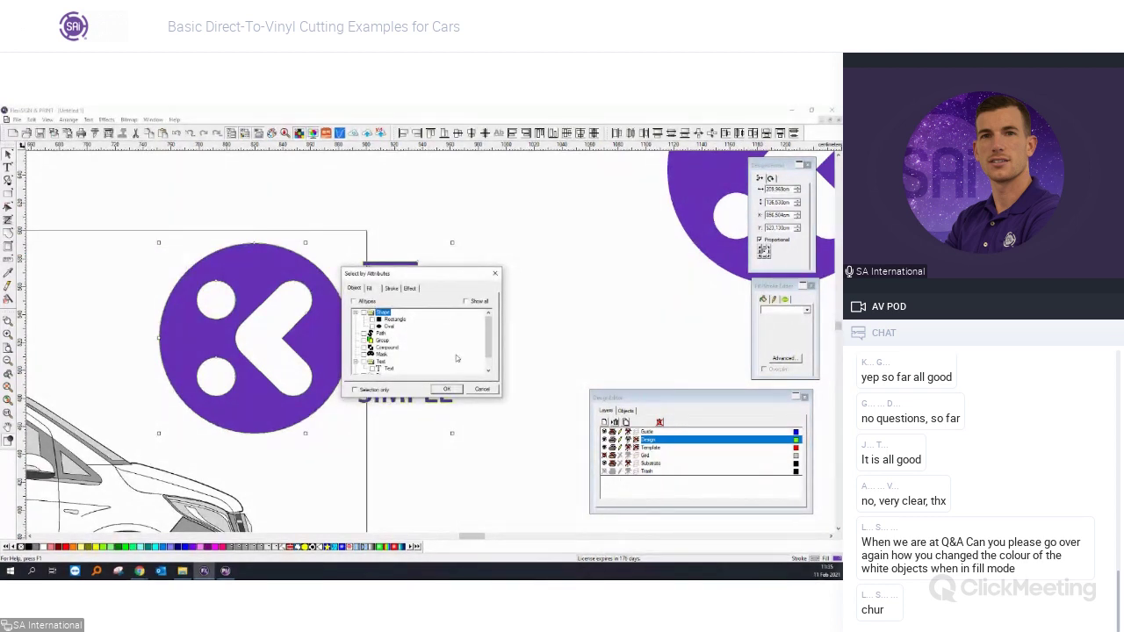
{"action": "scroll", "coordinate": [455, 347], "scroll_direction": "down", "scroll_amount": 1}
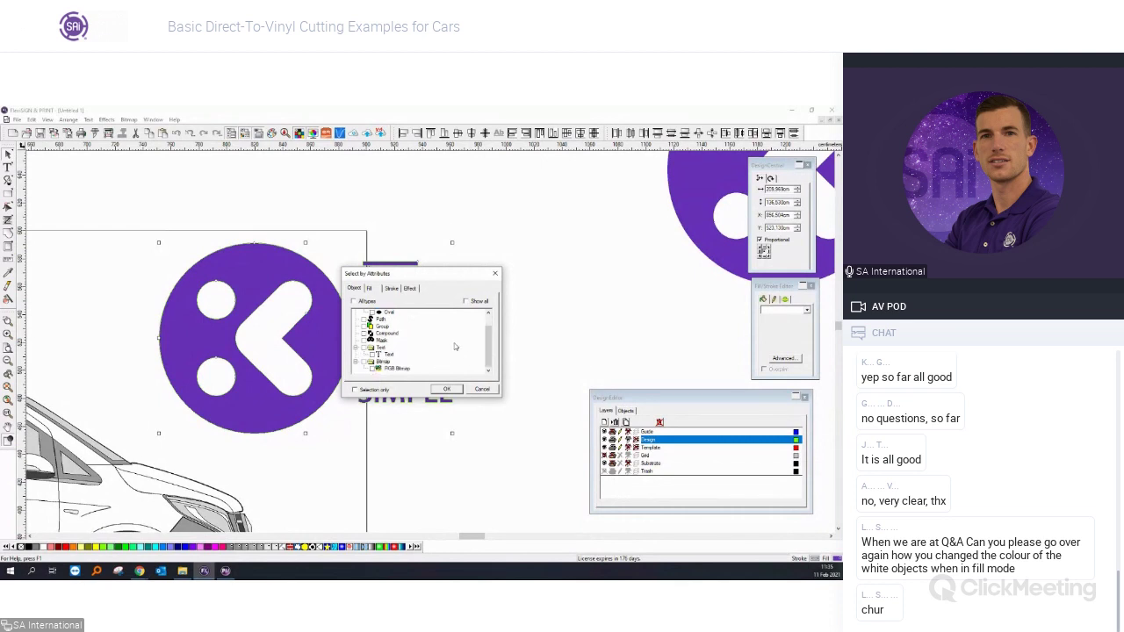
{"action": "scroll", "coordinate": [455, 347], "scroll_direction": "up", "scroll_amount": 2}
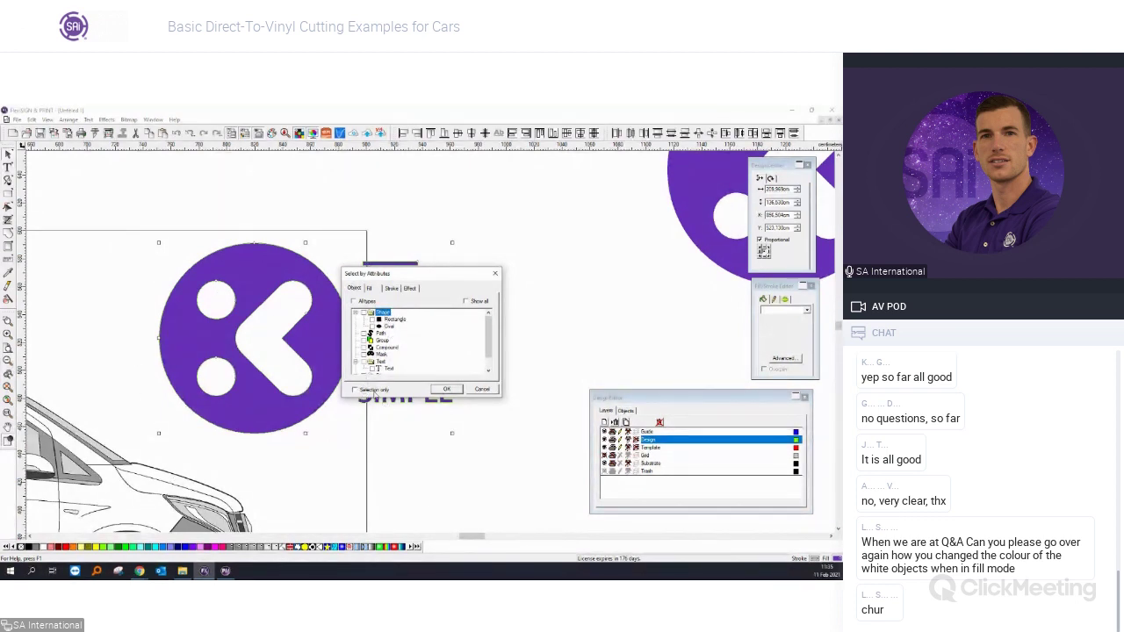
{"action": "left_click", "coordinate": [373, 391]}
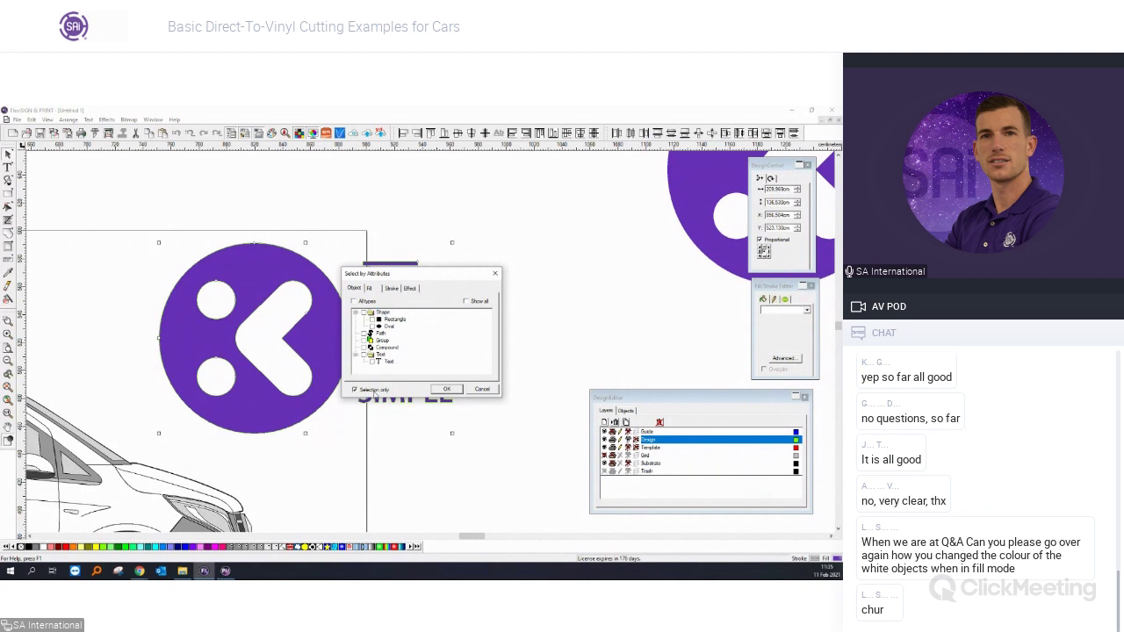
{"action": "left_click", "coordinate": [369, 289]}
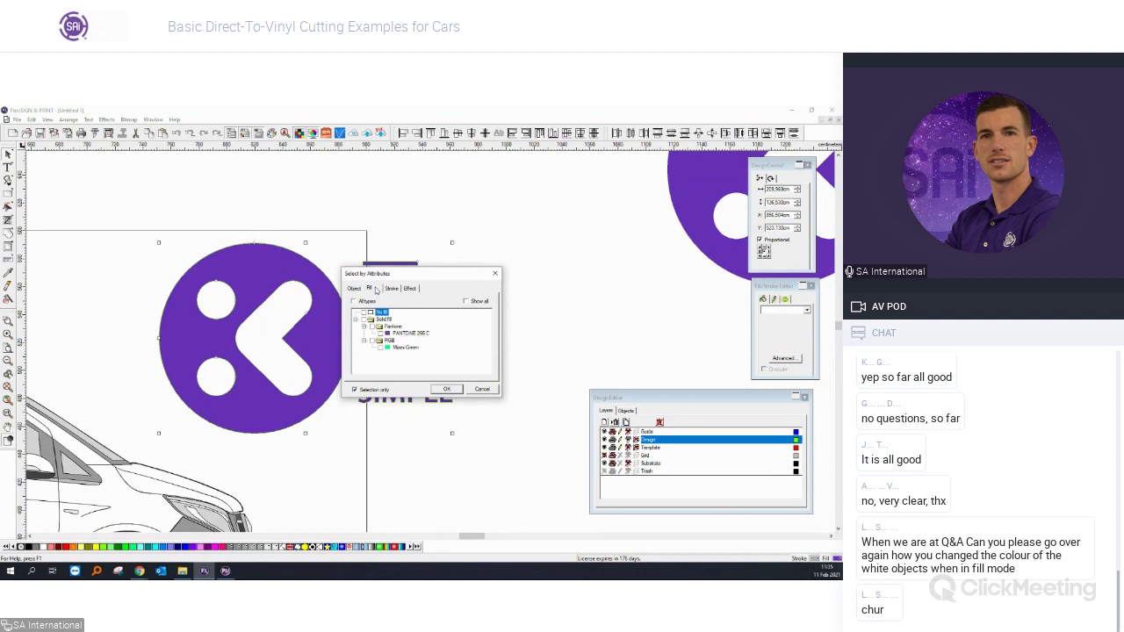
{"action": "left_click_drag", "start_coordinate": [368, 277], "coordinate": [497, 268]}
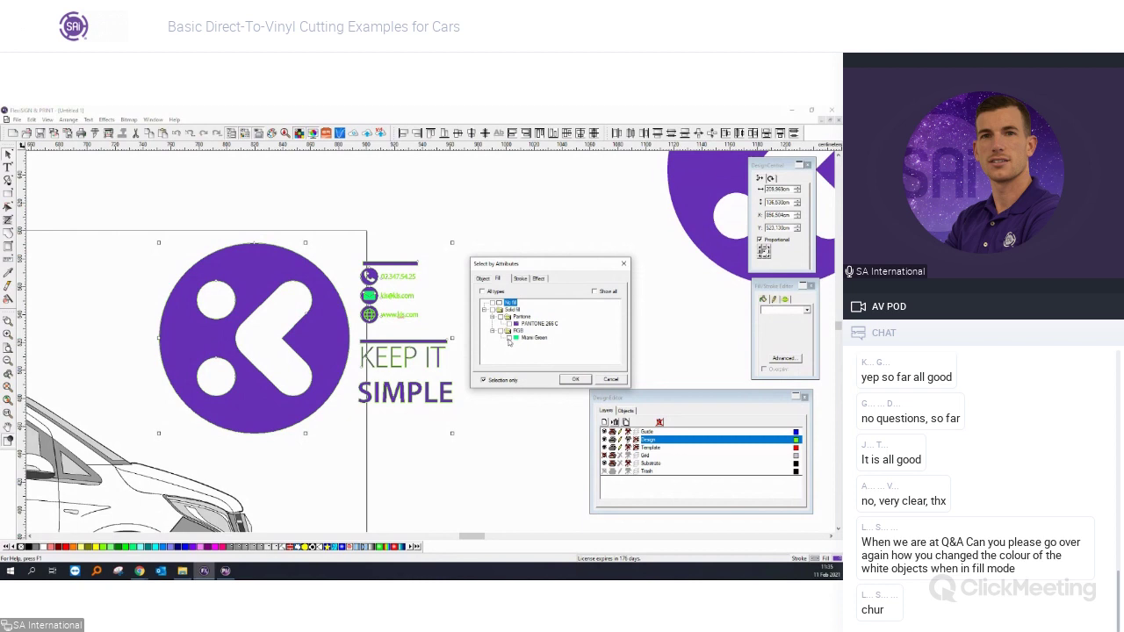
Select every Miami Green fill object and recolour it with the red swatch.
{"action": "left_click", "coordinate": [576, 381]}
{"action": "left_click", "coordinate": [566, 385]}
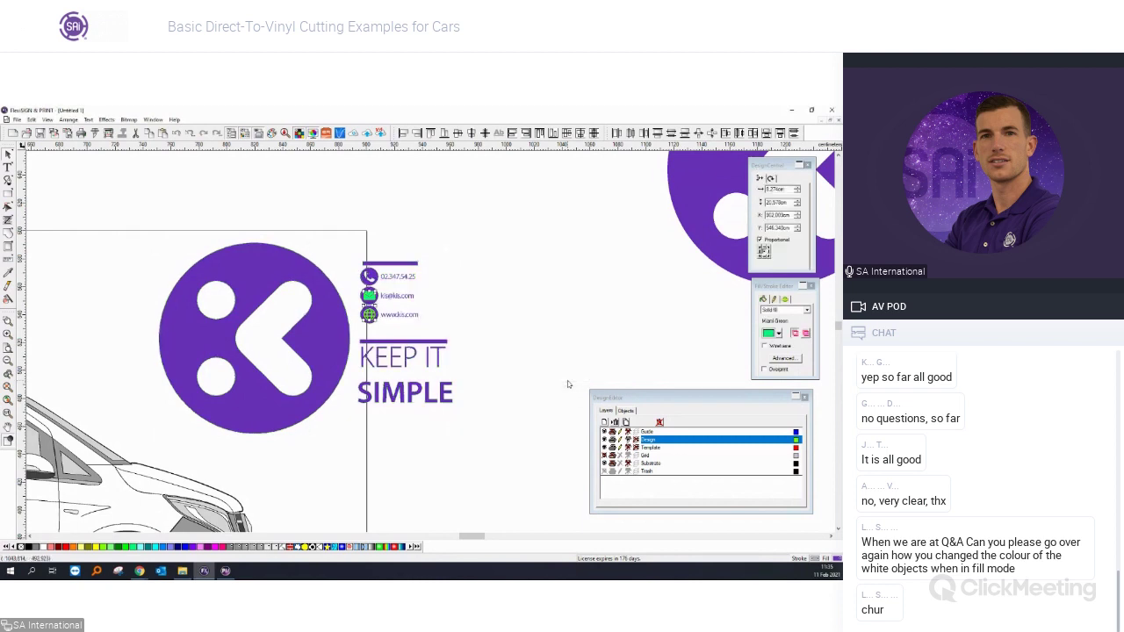
{"action": "left_click", "coordinate": [65, 547]}
{"action": "left_click", "coordinate": [394, 443]}
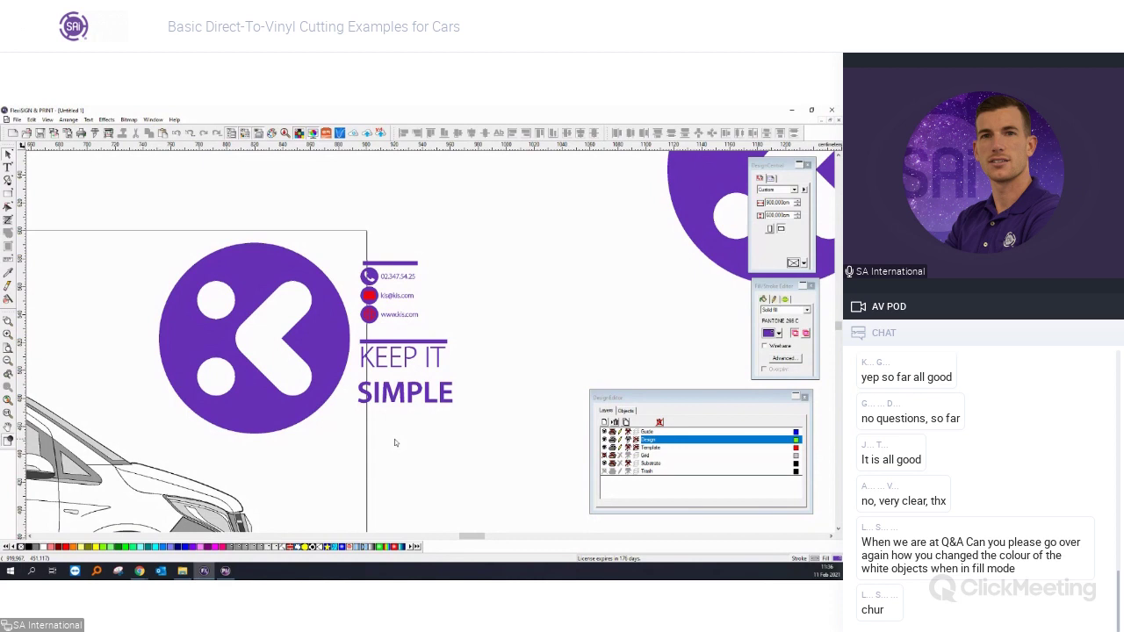
{"action": "scroll", "coordinate": [383, 322], "scroll_direction": "up", "scroll_amount": 3}
Ungroup All on the contact icons group.
{"action": "scroll", "coordinate": [383, 321], "scroll_direction": "up", "scroll_amount": 1}
{"action": "left_click", "coordinate": [362, 313]}
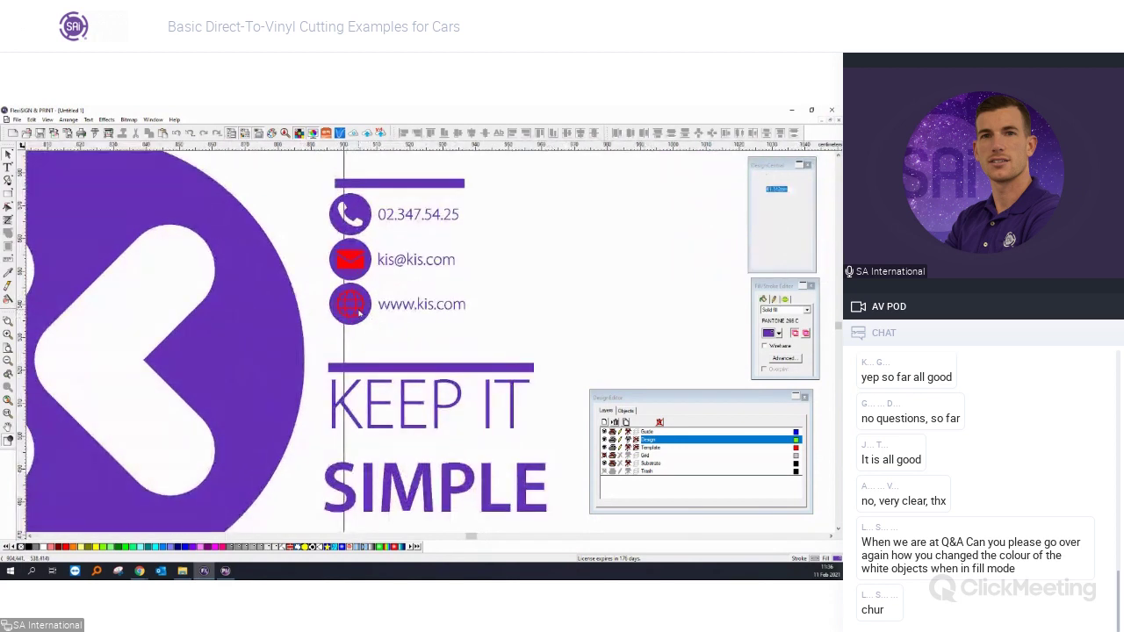
{"action": "right_click", "coordinate": [362, 312]}
{"action": "left_click", "coordinate": [399, 502]}
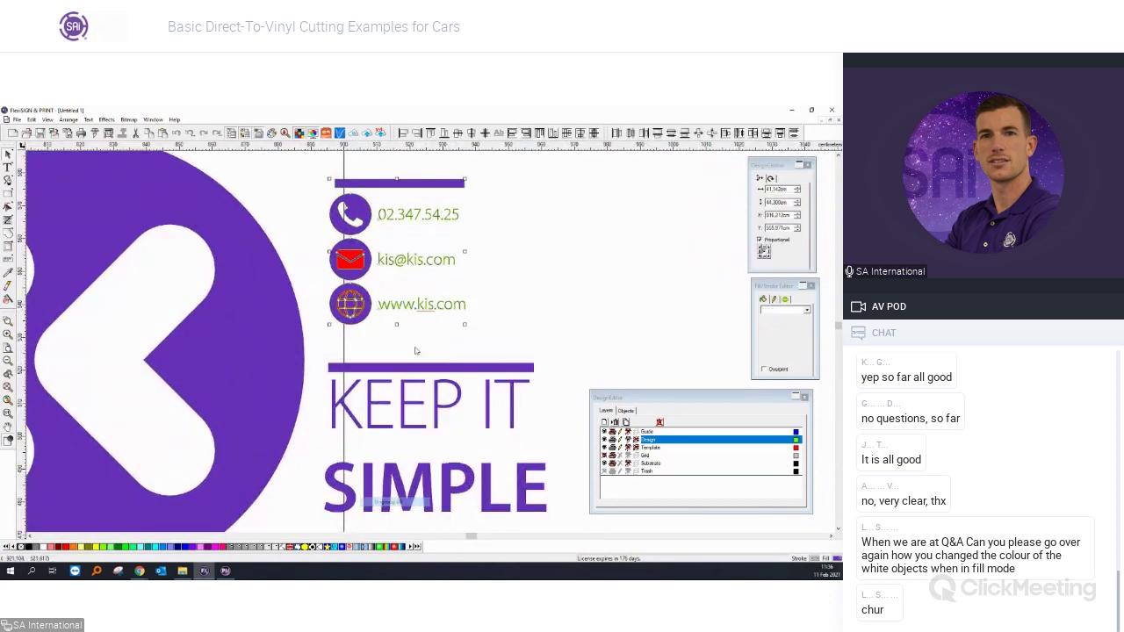
Clear the weld on the globe icon and delete the purple circle behind it.
{"action": "scroll", "coordinate": [396, 317], "scroll_direction": "up", "scroll_amount": 3}
{"action": "scroll", "coordinate": [352, 318], "scroll_direction": "up", "scroll_amount": 3}
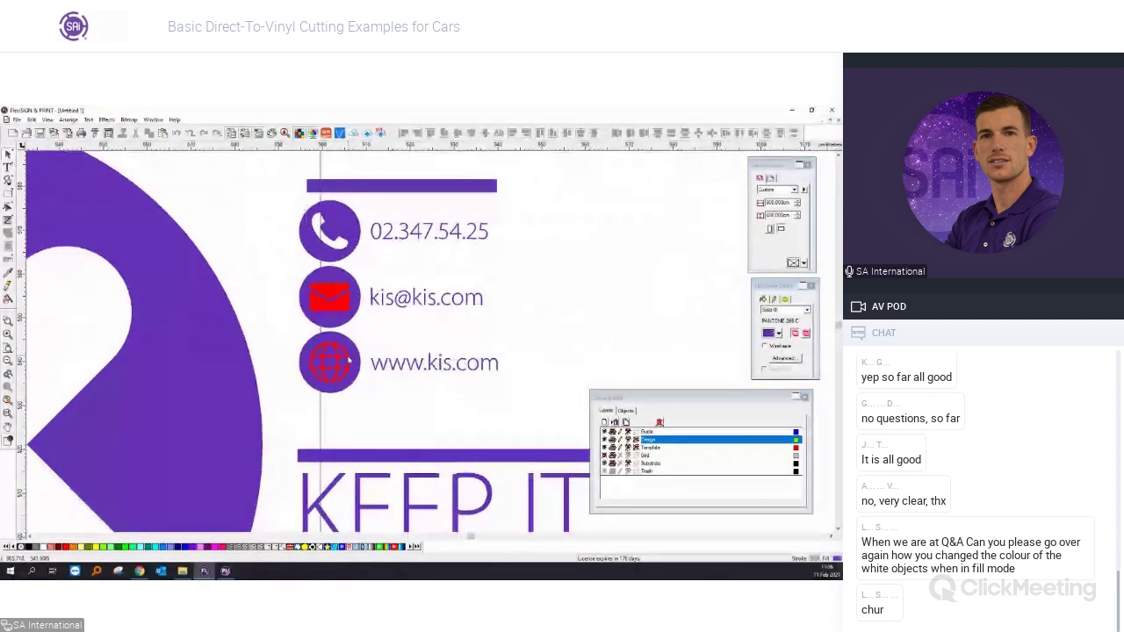
{"action": "left_click", "coordinate": [345, 383]}
{"action": "right_click", "coordinate": [343, 384]}
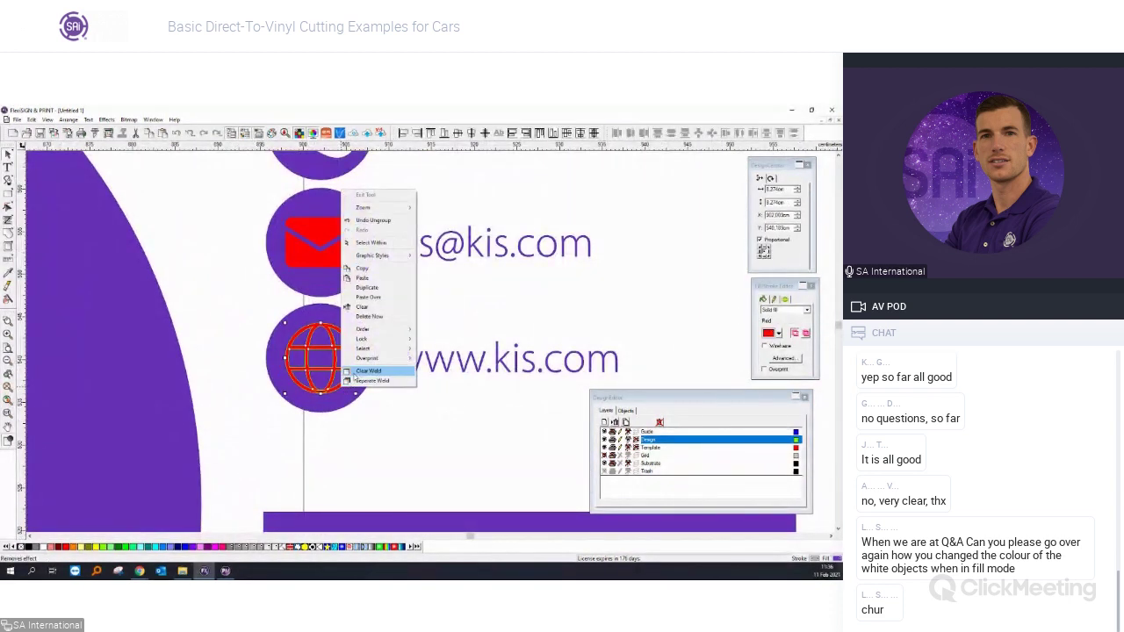
{"action": "left_click", "coordinate": [356, 373]}
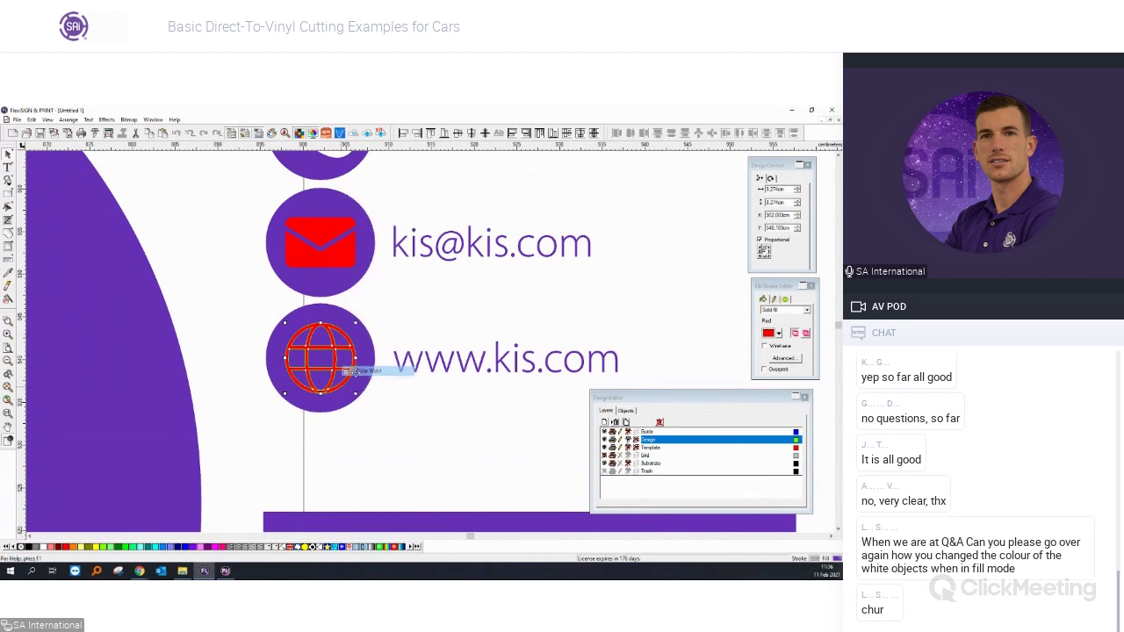
{"action": "scroll", "coordinate": [356, 373], "scroll_direction": "up", "scroll_amount": 2}
{"action": "left_click", "coordinate": [369, 394]}
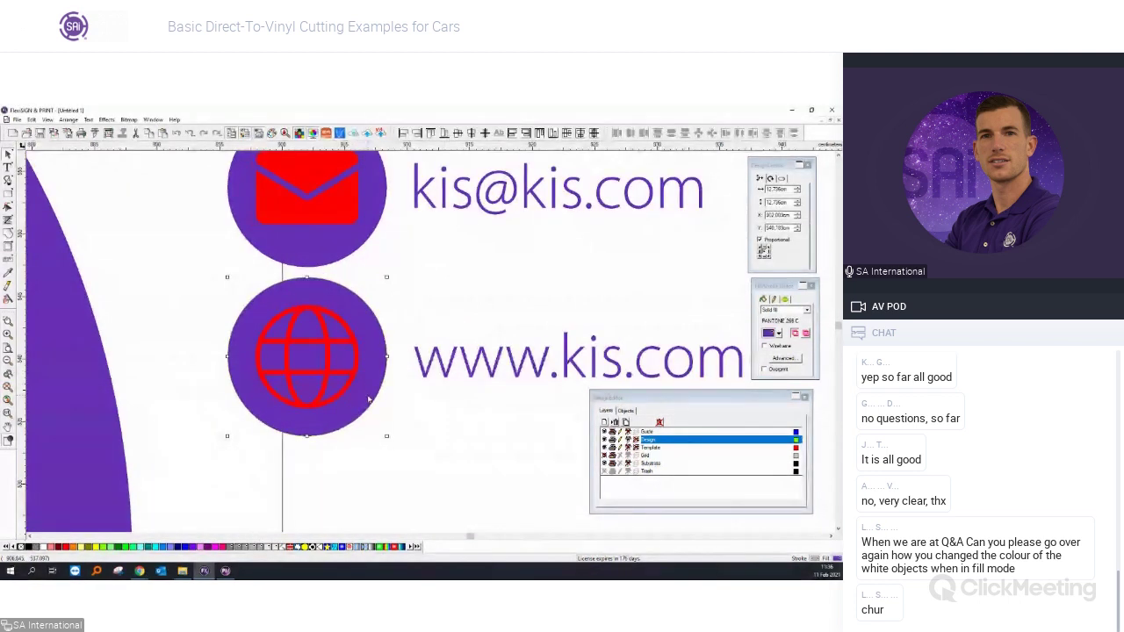
{"action": "key", "text": "Delete"}
Select the remaining red globe outline on its own to check the result.
{"action": "left_click", "coordinate": [223, 298]}
{"action": "left_click", "coordinate": [314, 357]}
{"action": "scroll", "coordinate": [313, 357], "scroll_direction": "up", "scroll_amount": 3}
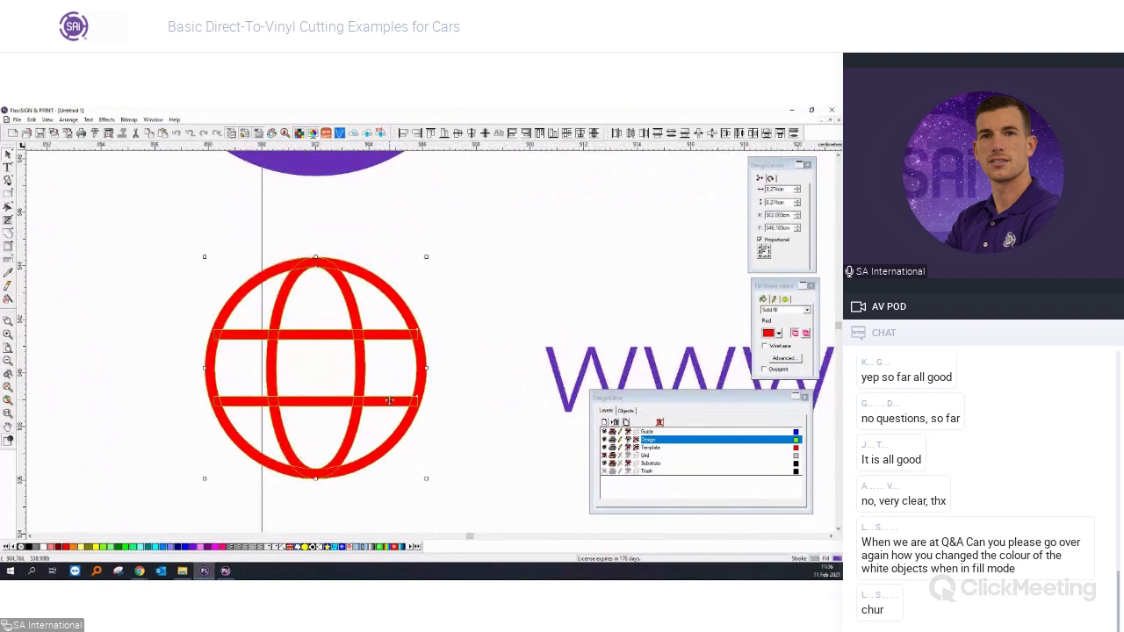
{"action": "scroll", "coordinate": [389, 400], "scroll_direction": "up", "scroll_amount": 2}
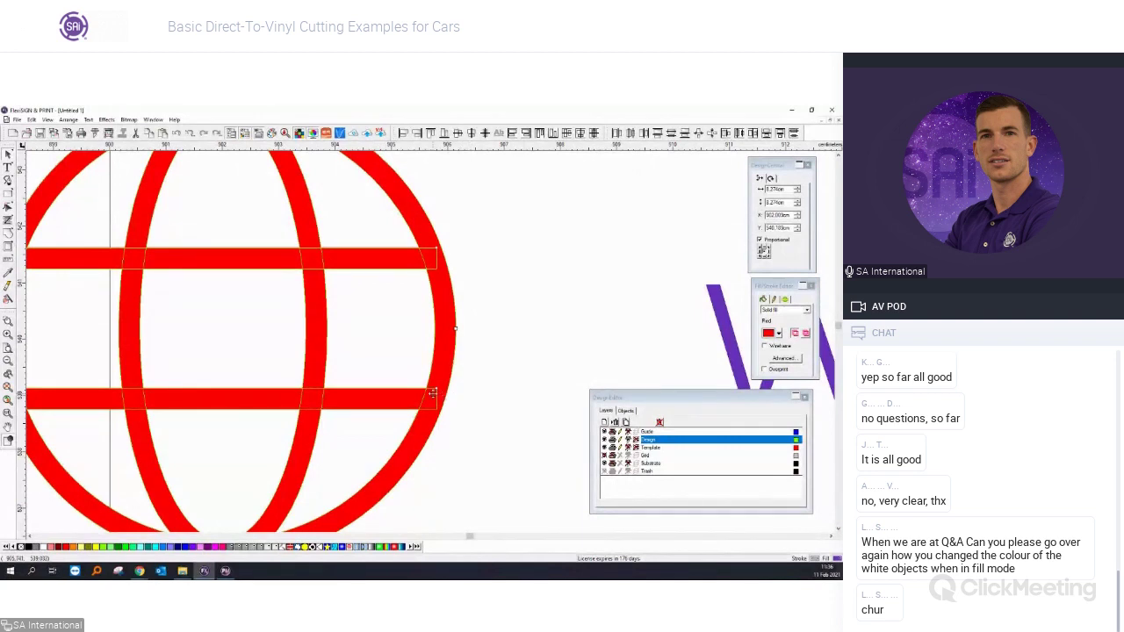
{"action": "scroll", "coordinate": [324, 361], "scroll_direction": "down", "scroll_amount": 2}
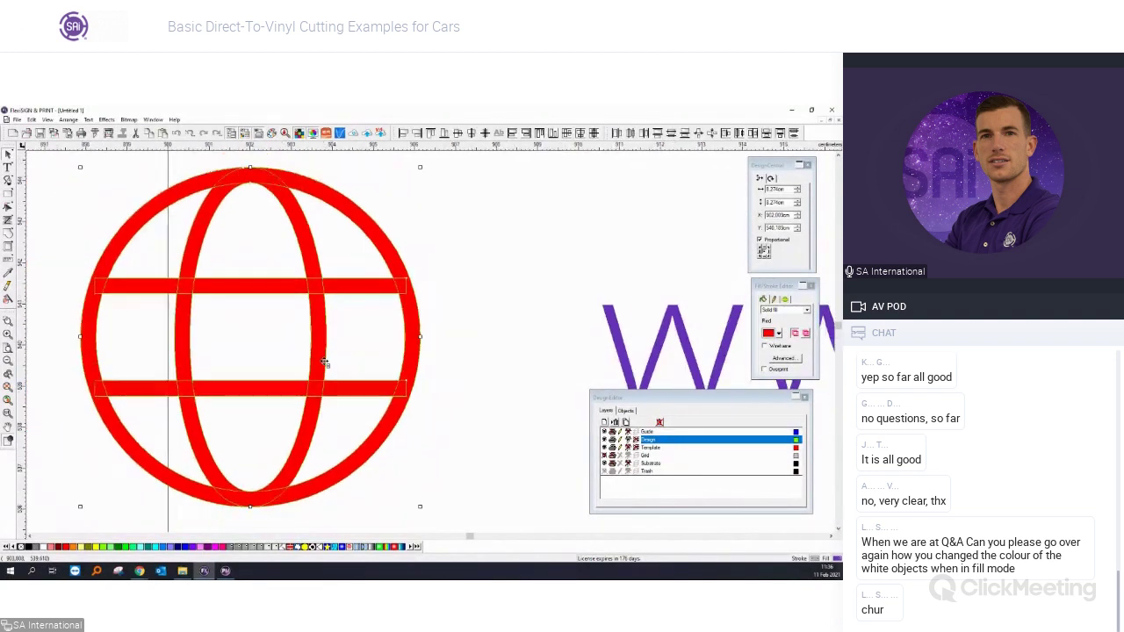
{"action": "scroll", "coordinate": [324, 362], "scroll_direction": "down", "scroll_amount": 1}
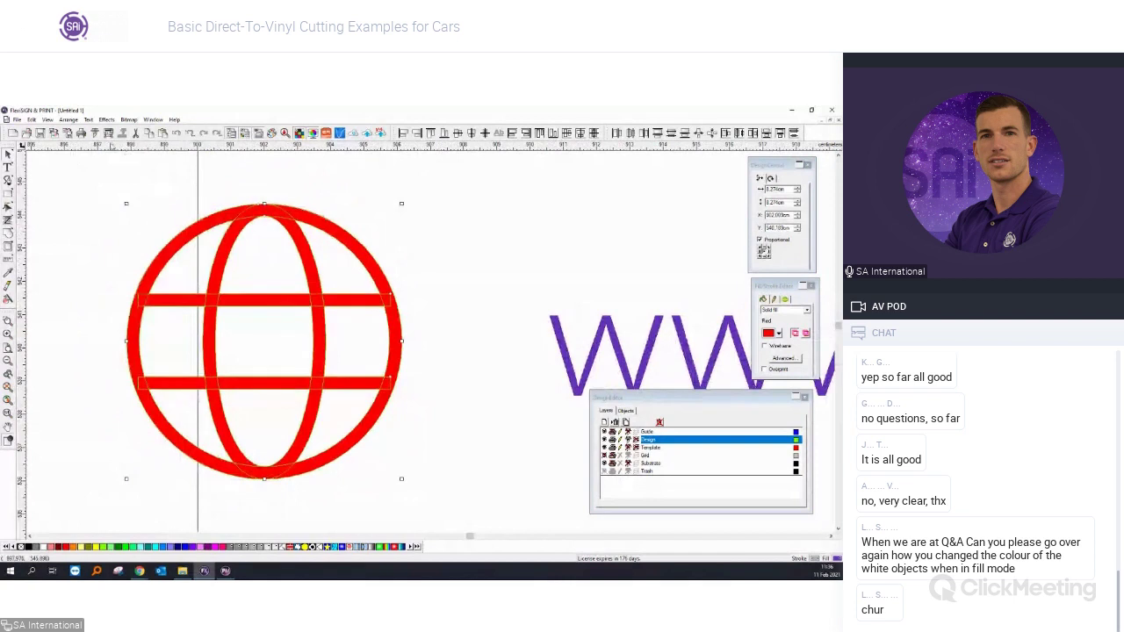
{"action": "key", "text": "Escape"}
{"action": "left_click", "coordinate": [96, 134]}
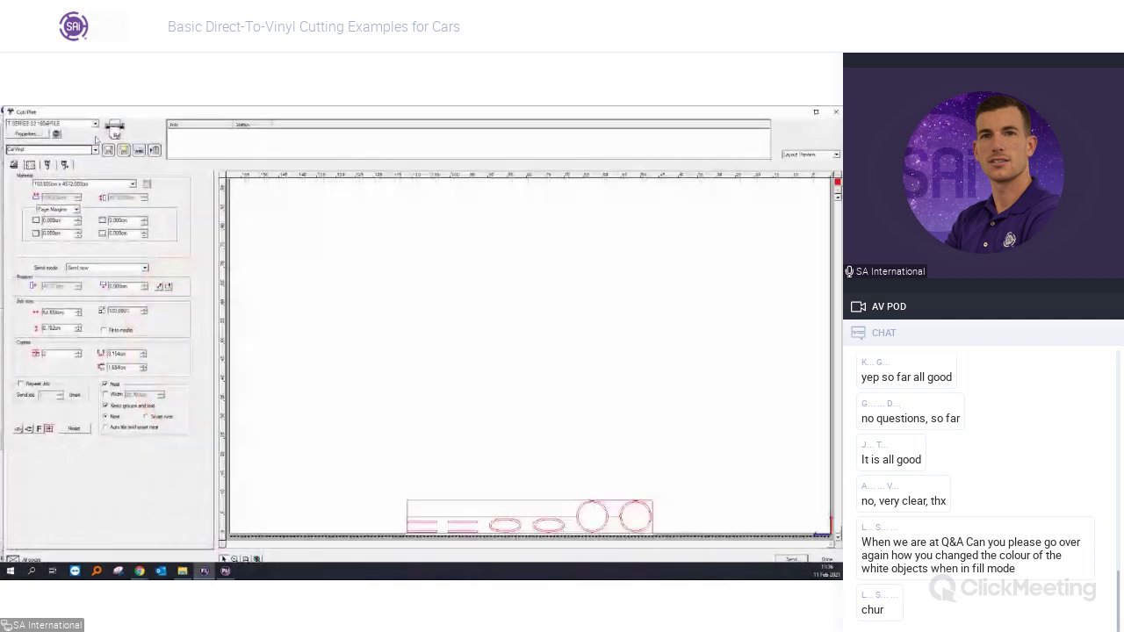
{"action": "left_click", "coordinate": [29, 164]}
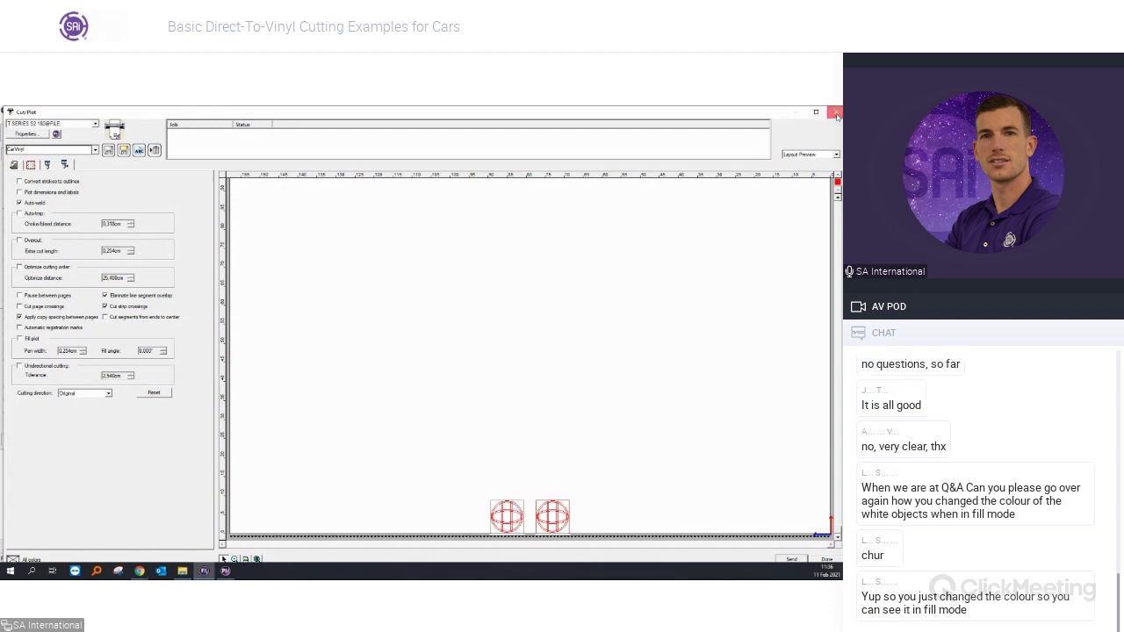
{"action": "left_click", "coordinate": [836, 115]}
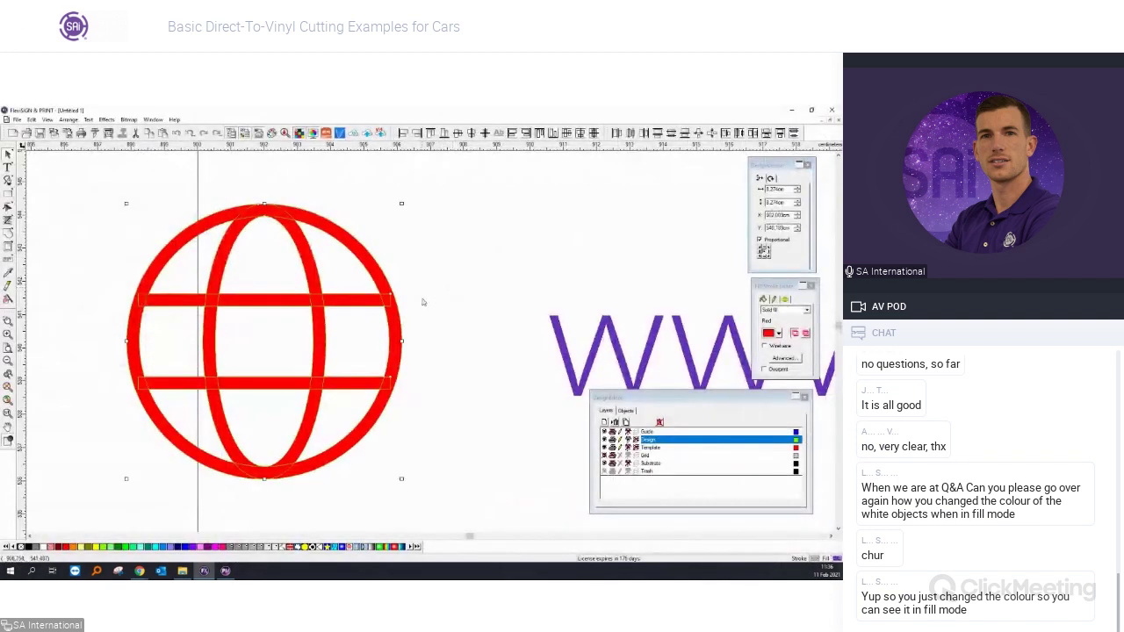
{"action": "left_click", "coordinate": [60, 247]}
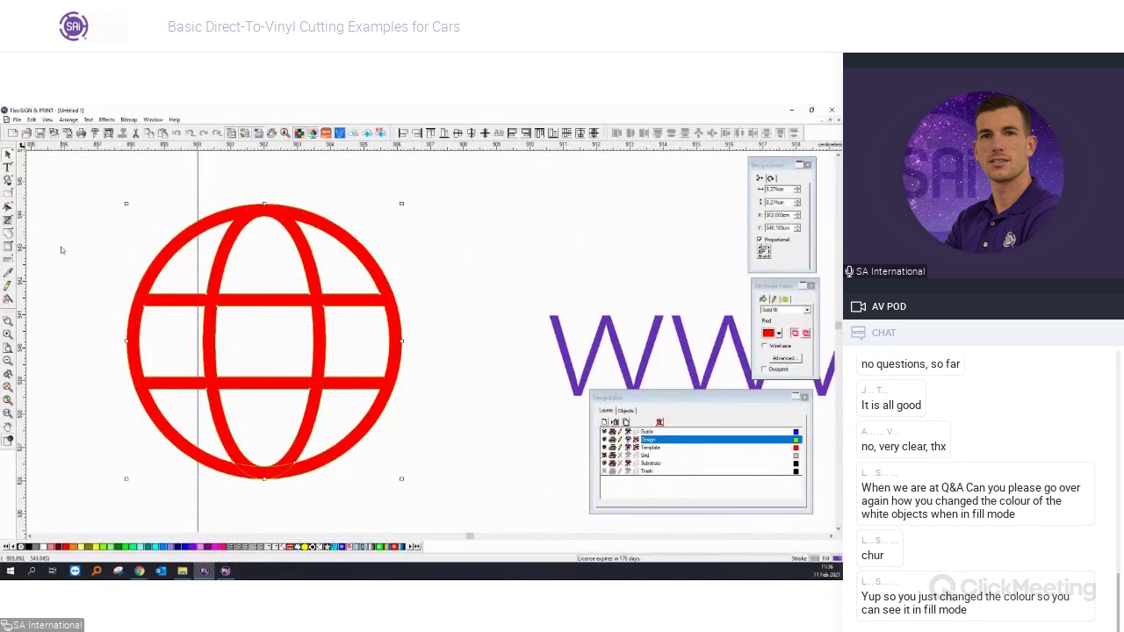
{"action": "scroll", "coordinate": [63, 270], "scroll_direction": "down", "scroll_amount": 1}
{"action": "scroll", "coordinate": [63, 270], "scroll_direction": "down", "scroll_amount": 3}
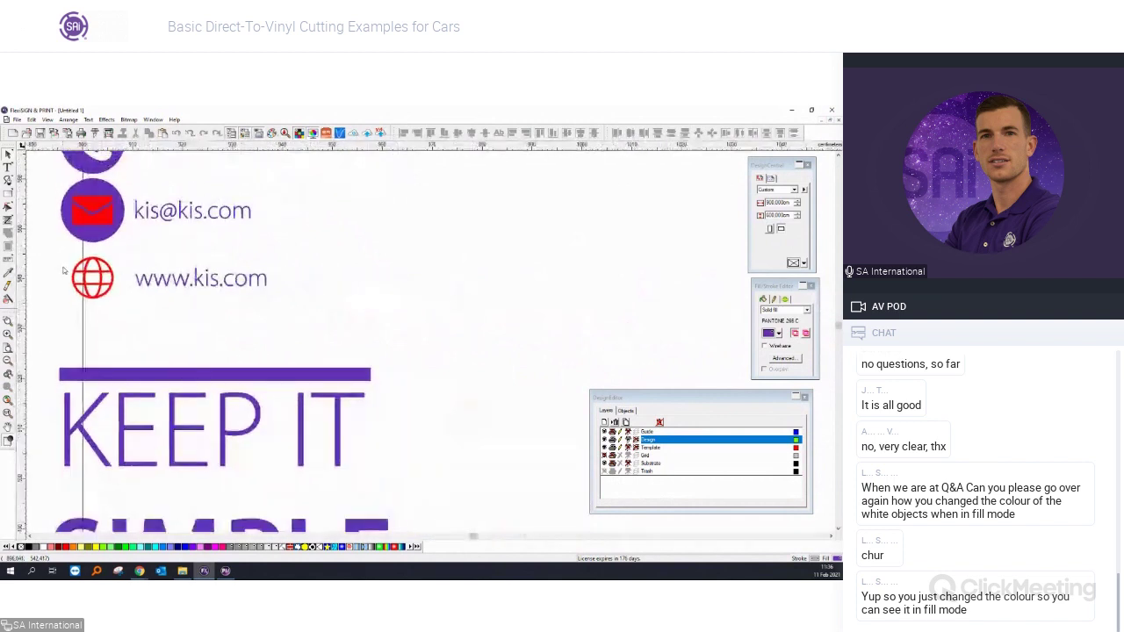
{"action": "scroll", "coordinate": [456, 514], "scroll_direction": "down", "scroll_amount": 3}
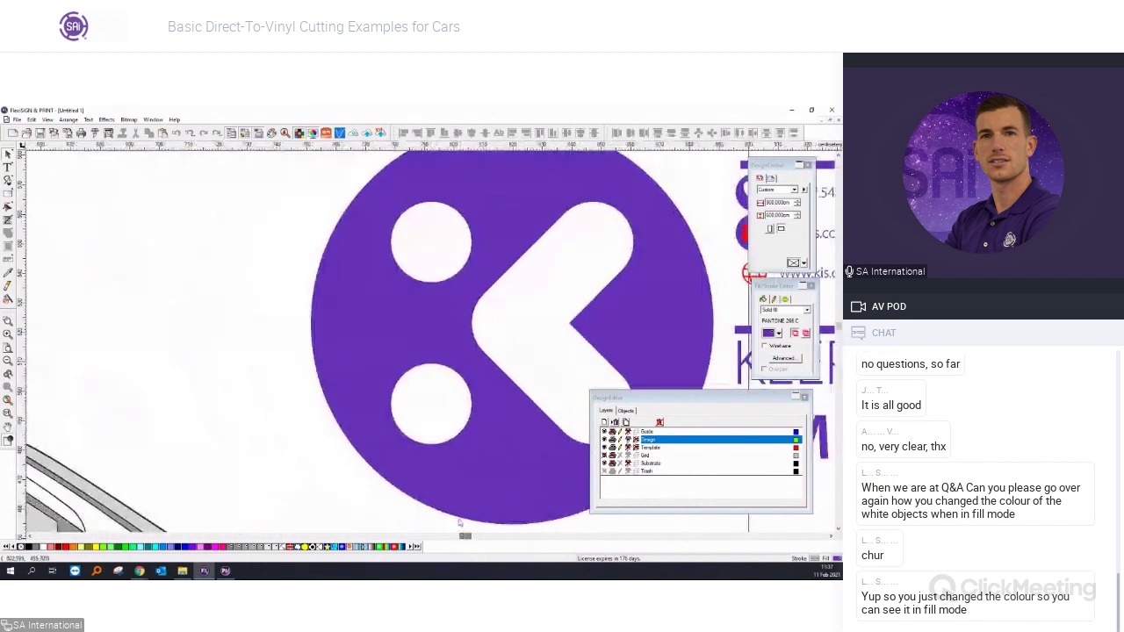
{"action": "scroll", "coordinate": [201, 407], "scroll_direction": "down", "scroll_amount": 3}
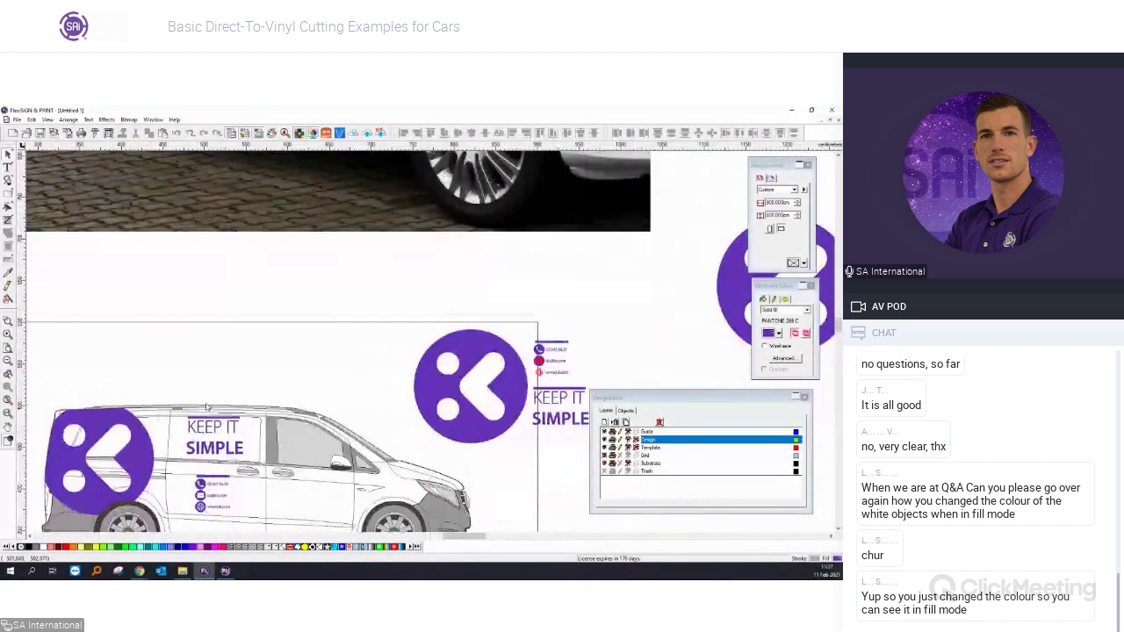
{"action": "scroll", "coordinate": [335, 373], "scroll_direction": "down", "scroll_amount": 3}
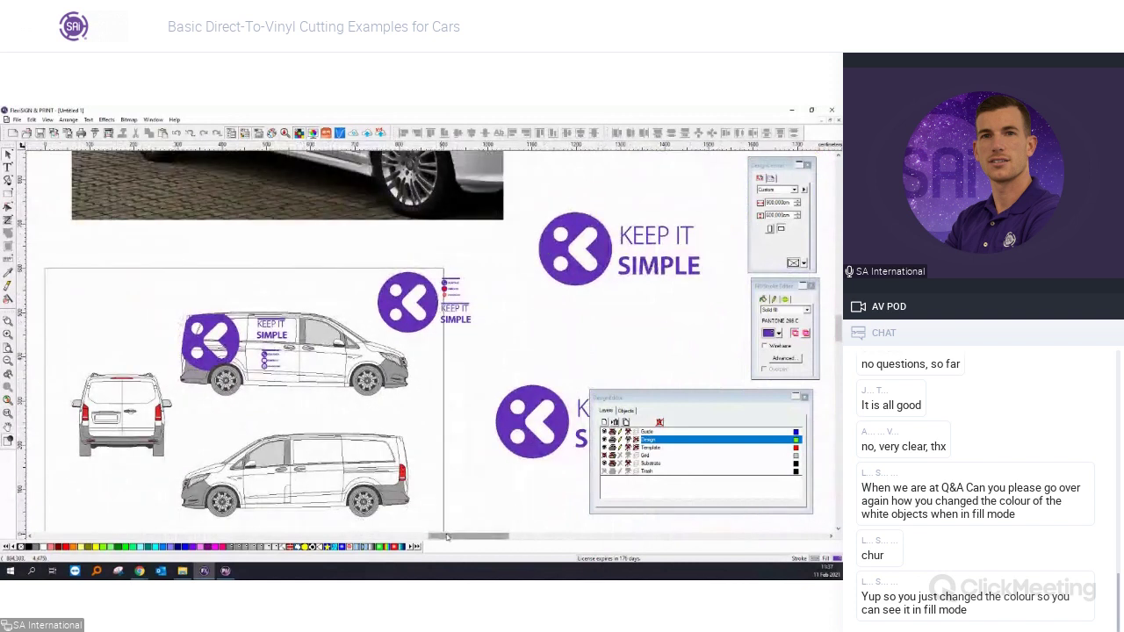
{"action": "scroll", "coordinate": [407, 303], "scroll_direction": "up", "scroll_amount": 3}
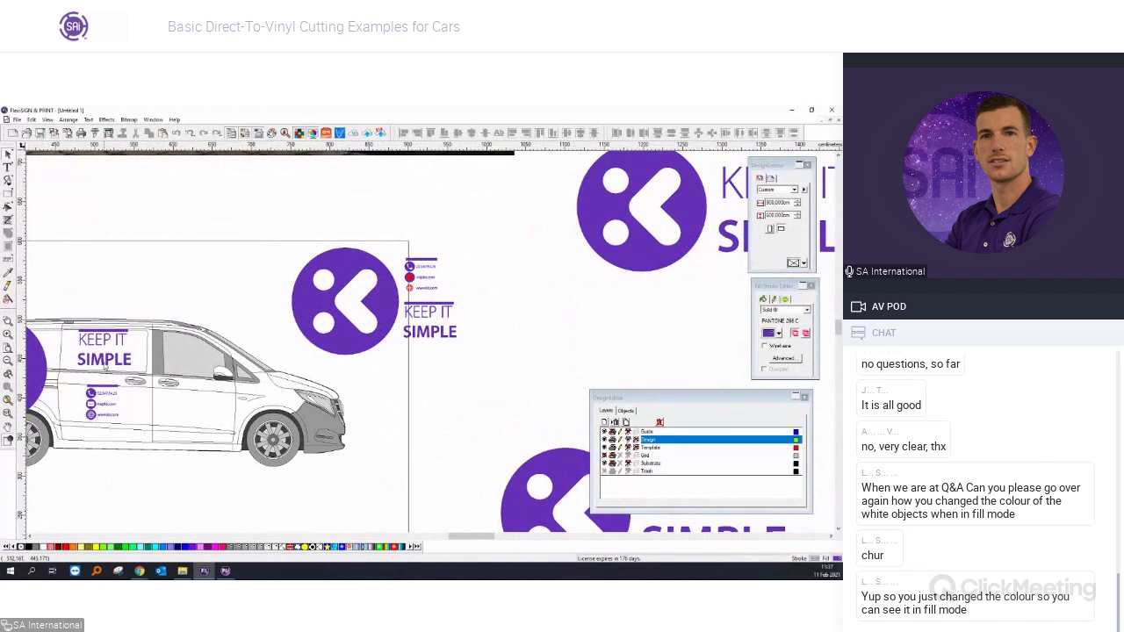
{"action": "scroll", "coordinate": [105, 367], "scroll_direction": "up", "scroll_amount": 1}
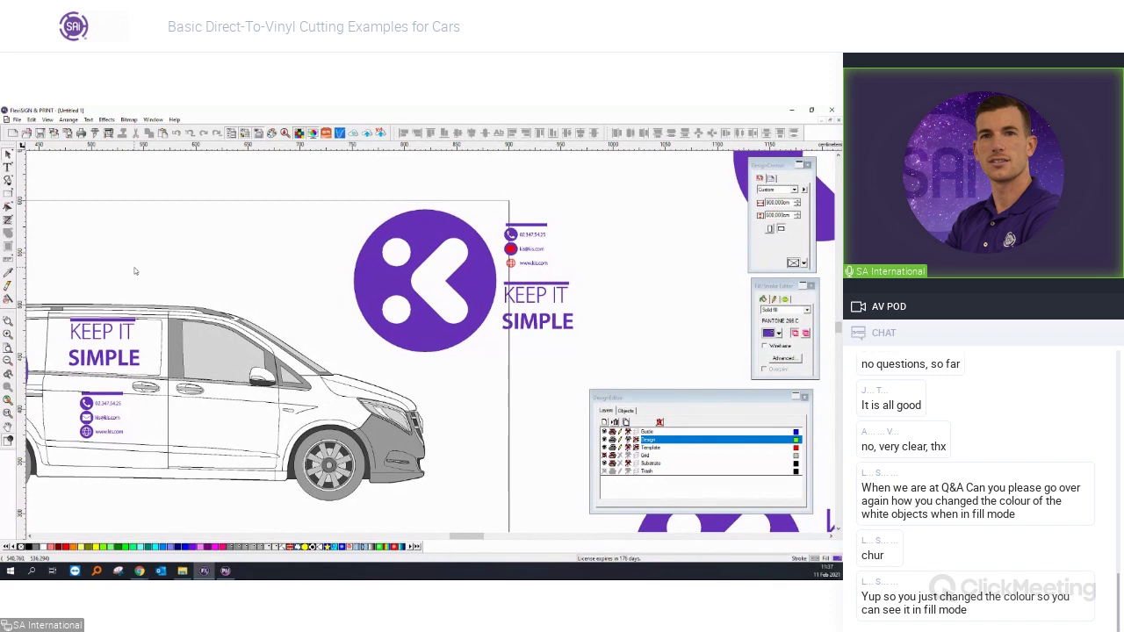
{"action": "scroll", "coordinate": [601, 266], "scroll_direction": "up", "scroll_amount": 2}
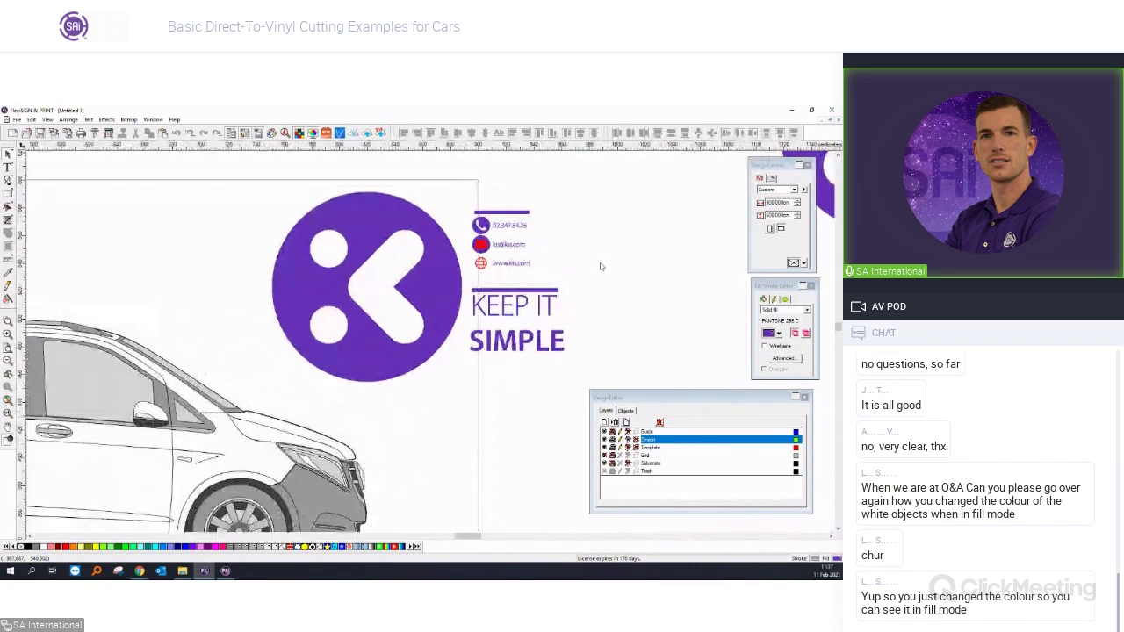
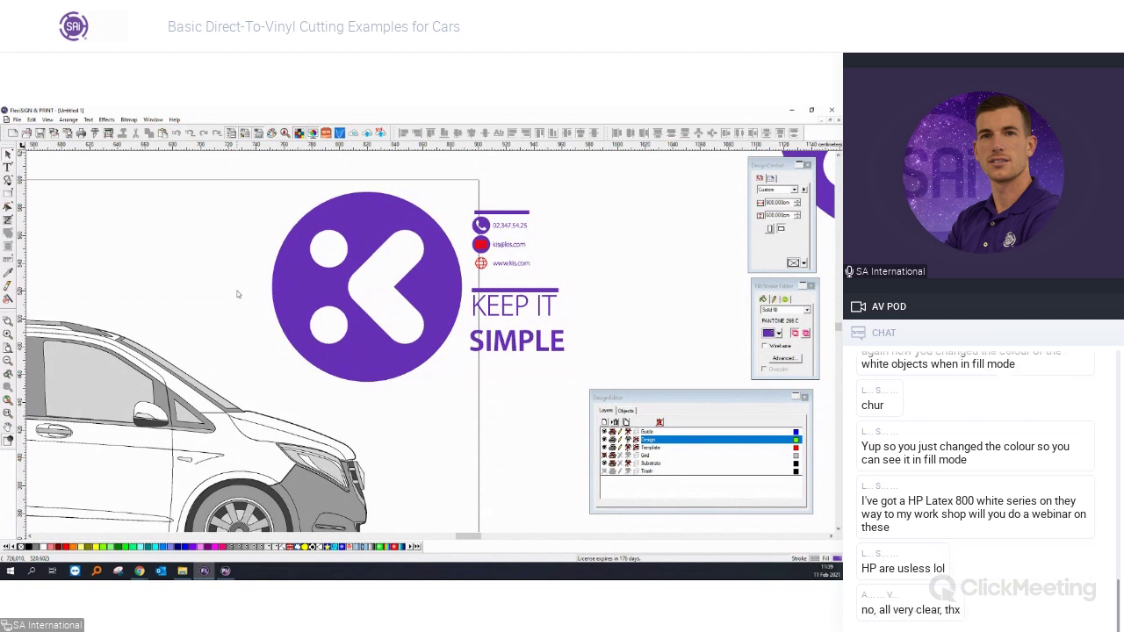
Zoom around the layout, select the round K logo, and switch to the browser.
{"action": "scroll", "coordinate": [264, 303], "scroll_direction": "down", "scroll_amount": 5}
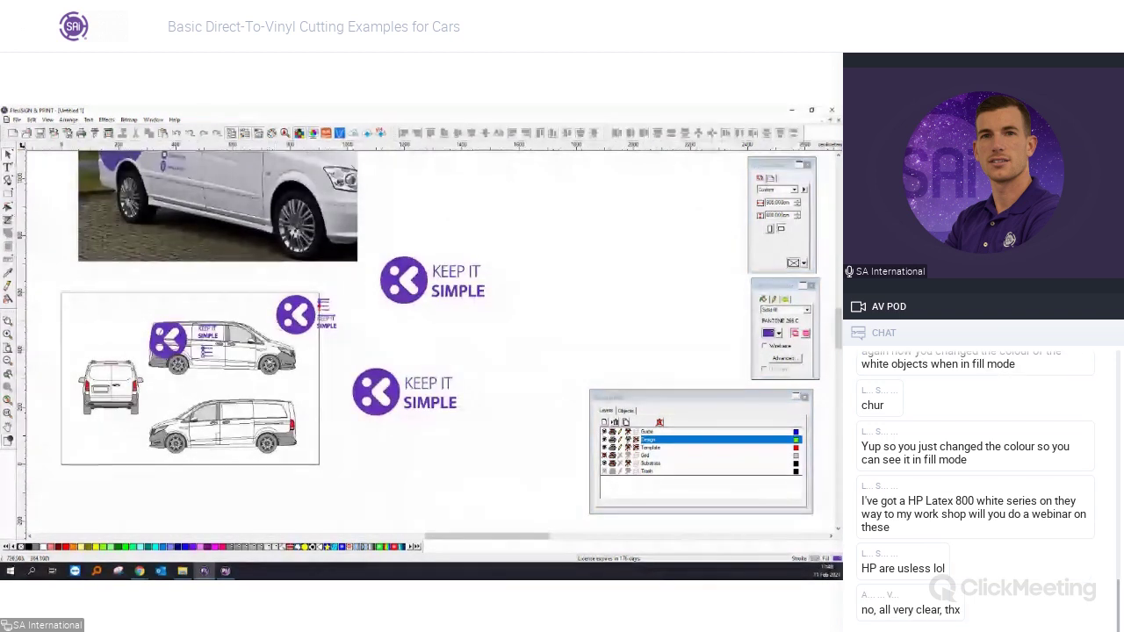
{"action": "scroll", "coordinate": [330, 311], "scroll_direction": "up", "scroll_amount": 5}
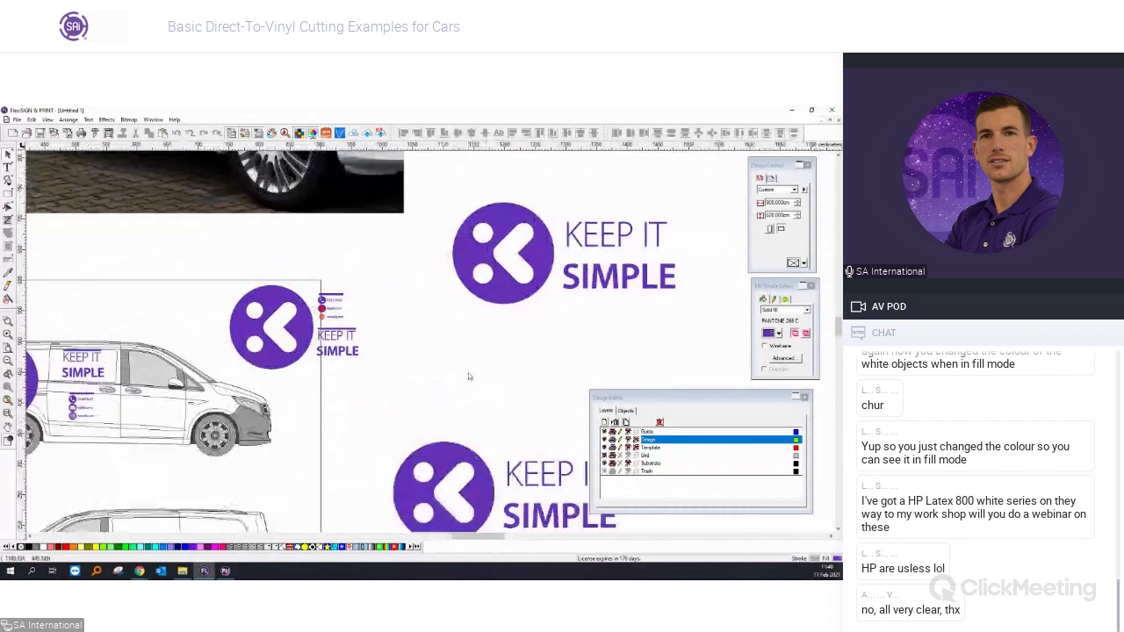
{"action": "scroll", "coordinate": [255, 345], "scroll_direction": "up", "scroll_amount": 1}
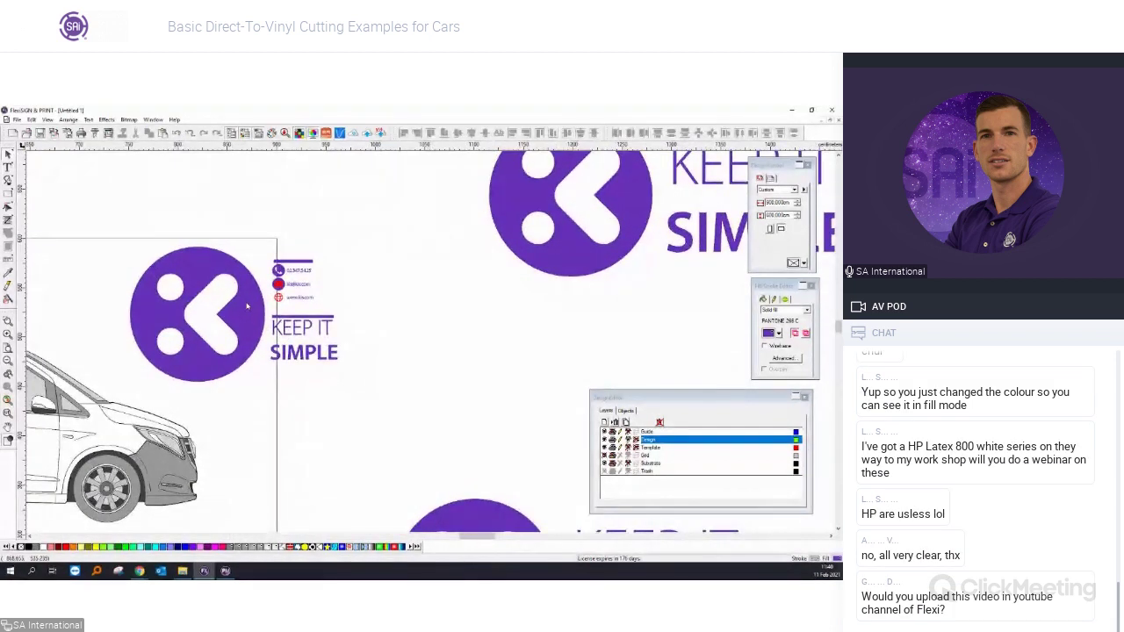
{"action": "left_click", "coordinate": [253, 345]}
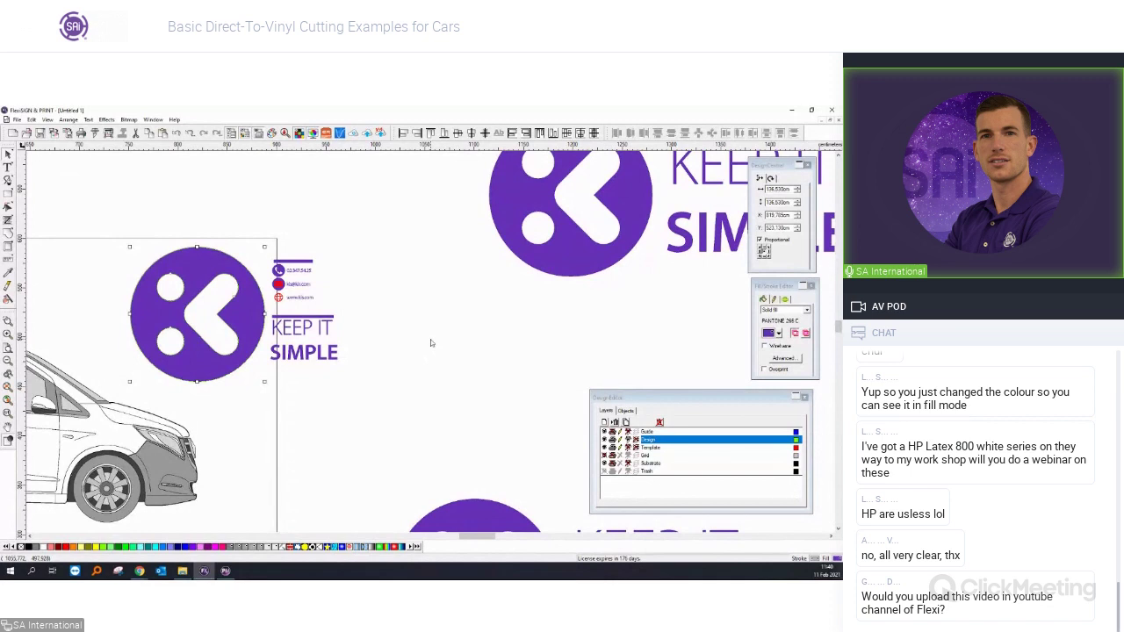
{"action": "key", "text": "alt+Tab"}
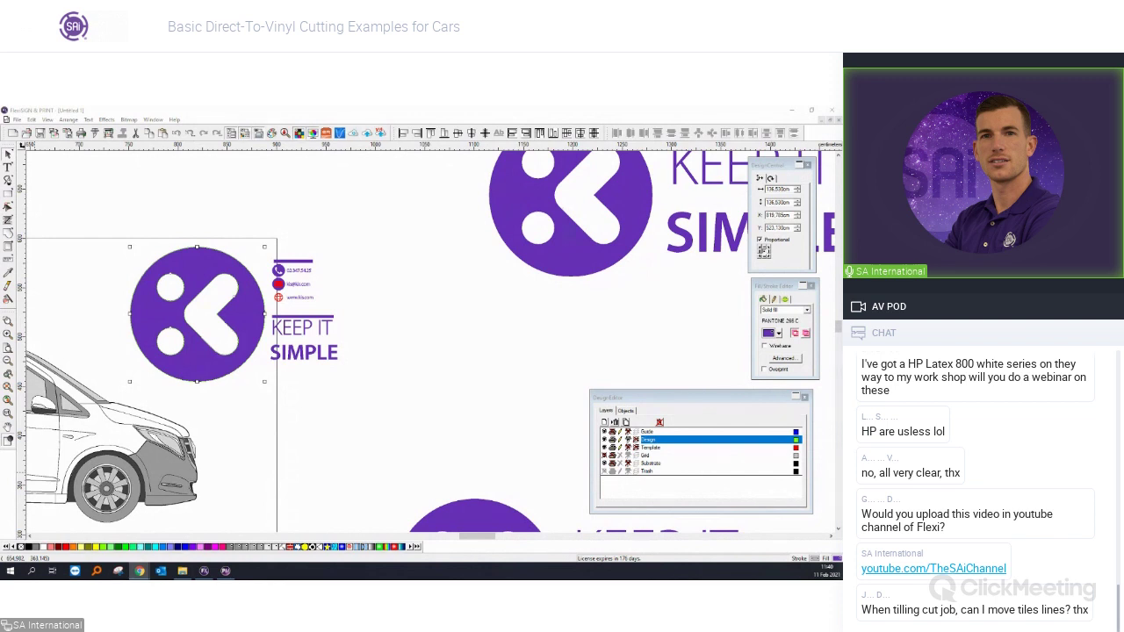
Enlarge the KEEP IT SIMPLE logo to double size, undo it, and open Cut/Plot.
{"action": "left_click", "coordinate": [432, 355]}
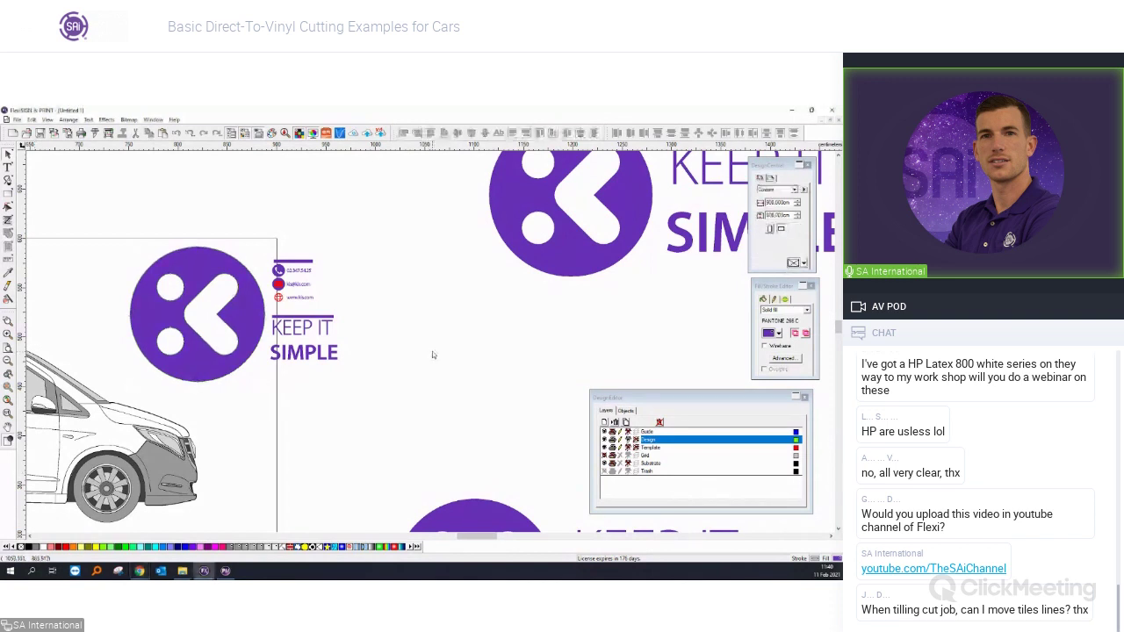
{"action": "scroll", "coordinate": [432, 355], "scroll_direction": "down", "scroll_amount": 1}
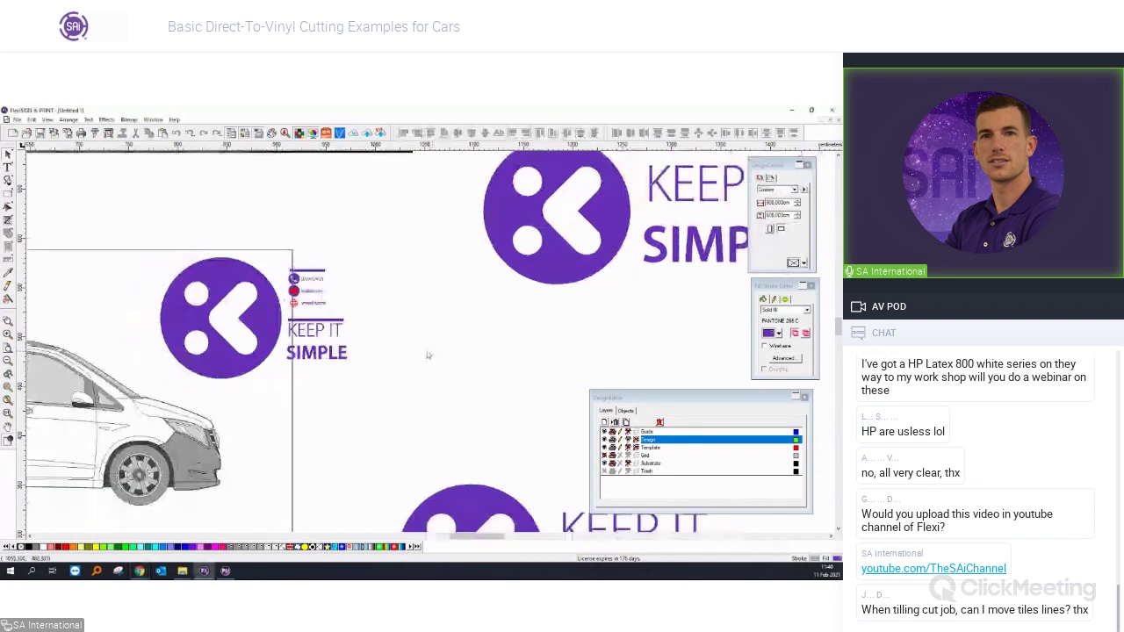
{"action": "scroll", "coordinate": [428, 356], "scroll_direction": "down", "scroll_amount": 3}
{"action": "left_click", "coordinate": [458, 461]}
{"action": "left_click_drag", "start_coordinate": [459, 462], "coordinate": [391, 492]}
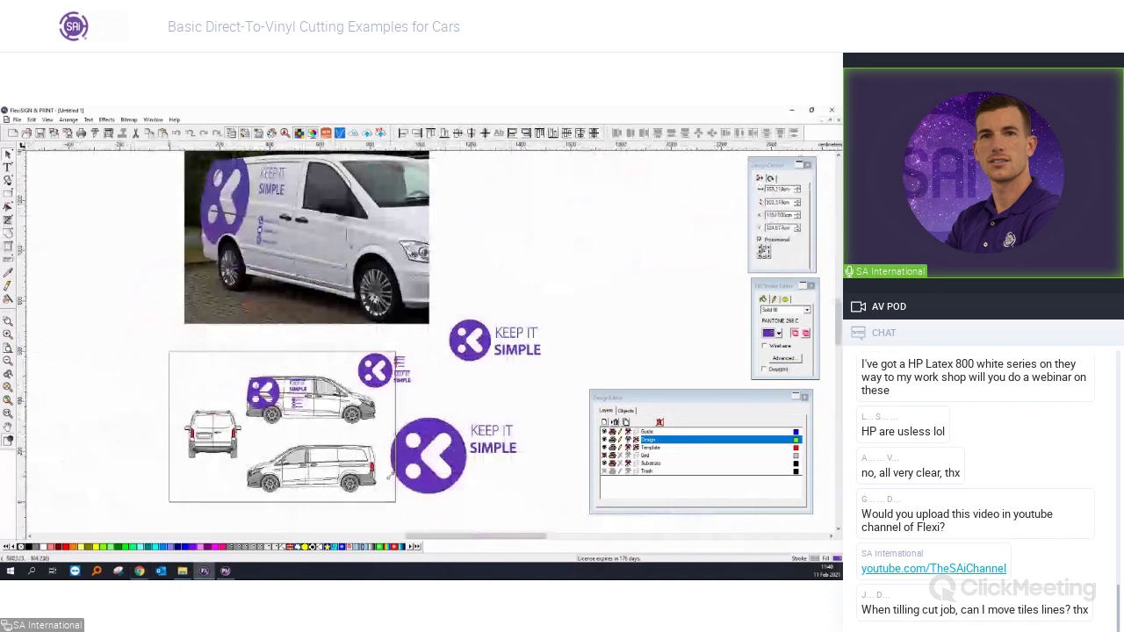
{"action": "scroll", "coordinate": [451, 479], "scroll_direction": "up", "scroll_amount": 1}
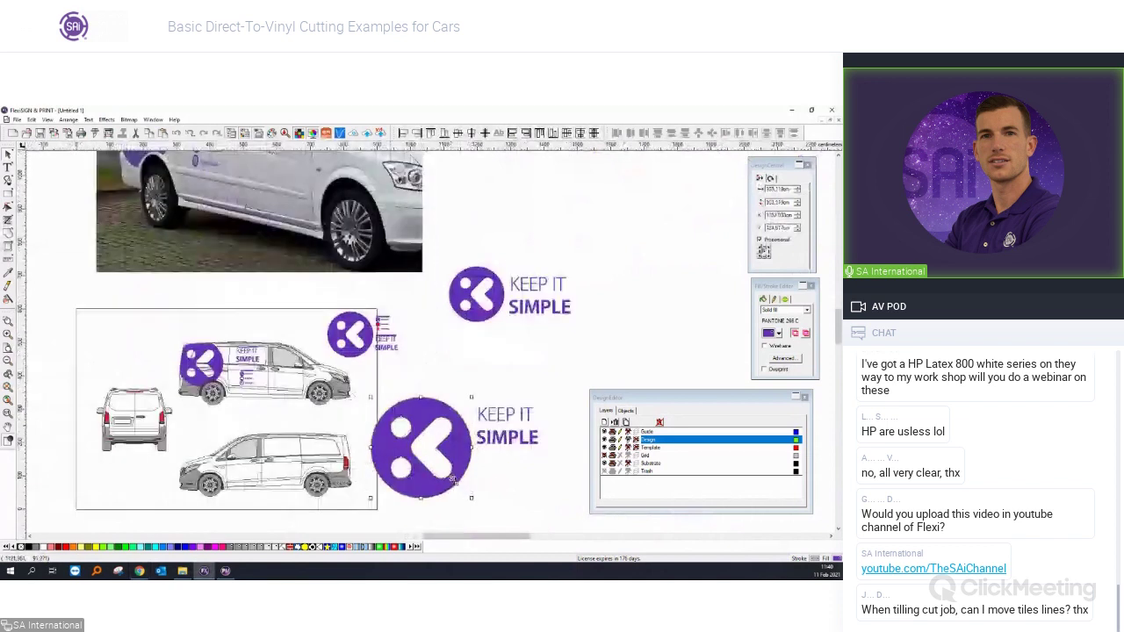
{"action": "key", "text": "ctrl+z"}
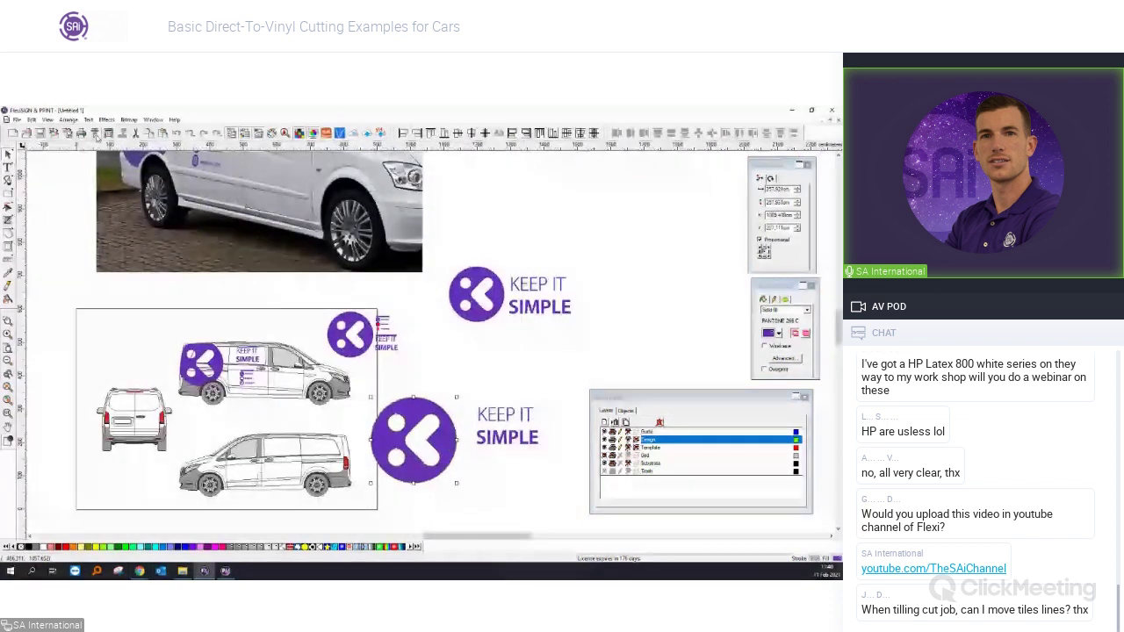
{"action": "left_click", "coordinate": [97, 134]}
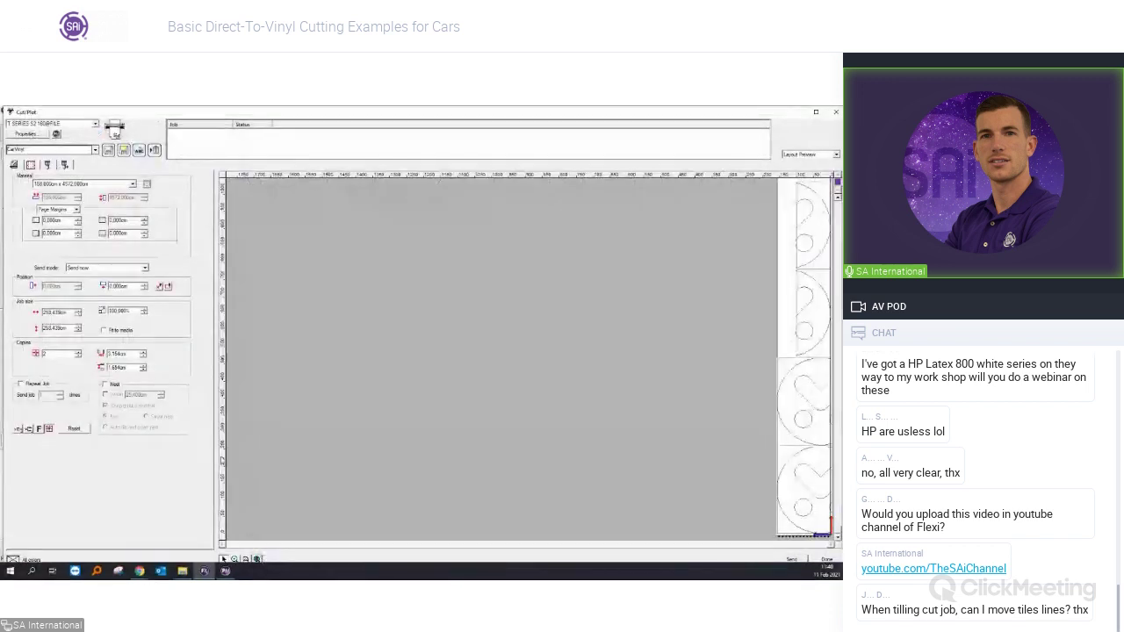
Split the logo cut job into two tiles with the seam at about 128 cm.
{"action": "left_click", "coordinate": [30, 165]}
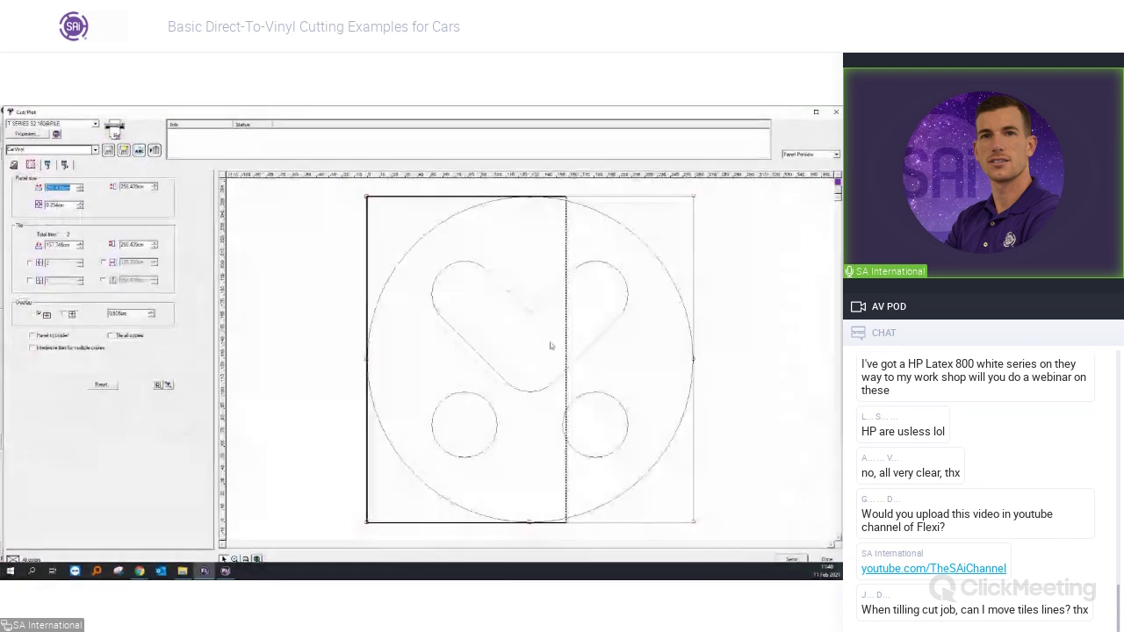
{"action": "left_click_drag", "start_coordinate": [569, 352], "coordinate": [524, 351]}
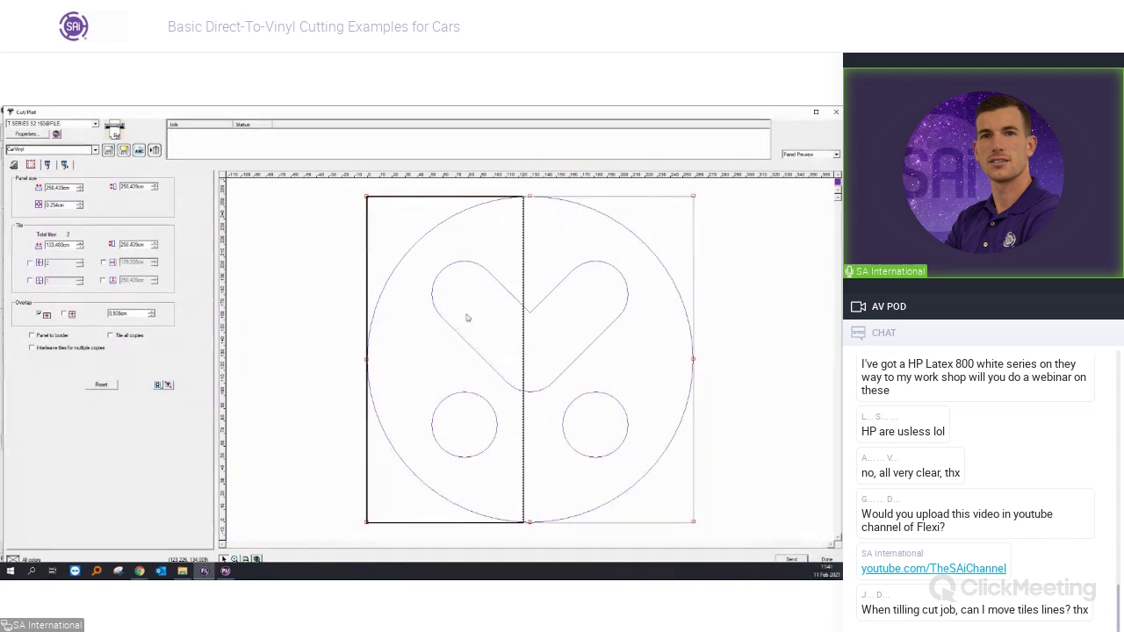
{"action": "left_click_drag", "start_coordinate": [524, 332], "coordinate": [529, 334]}
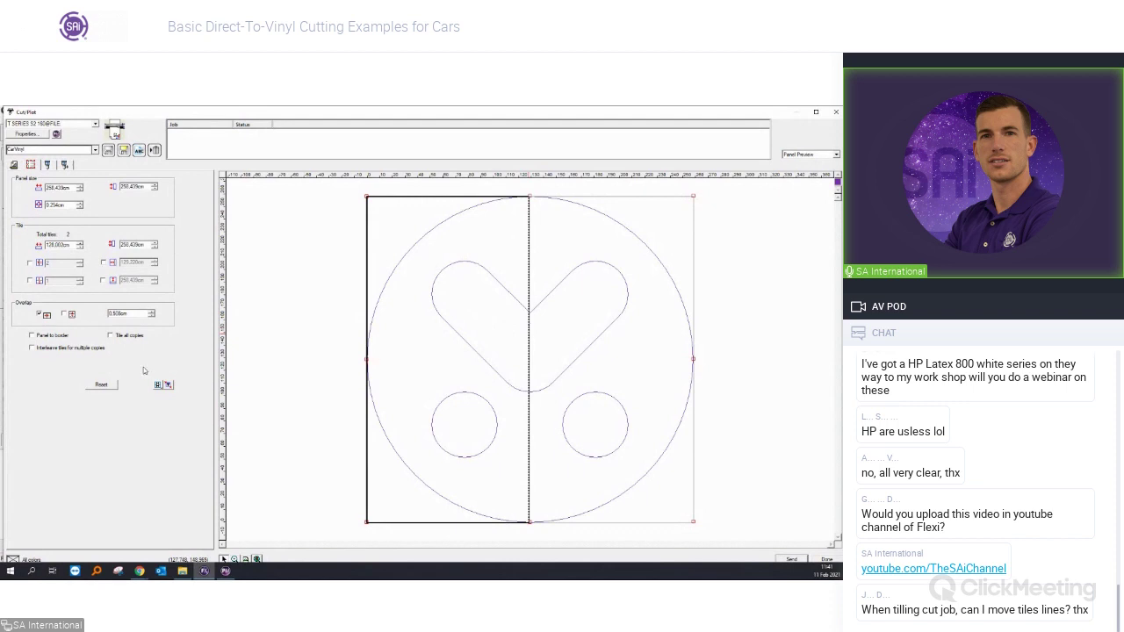
{"action": "left_click", "coordinate": [13, 167]}
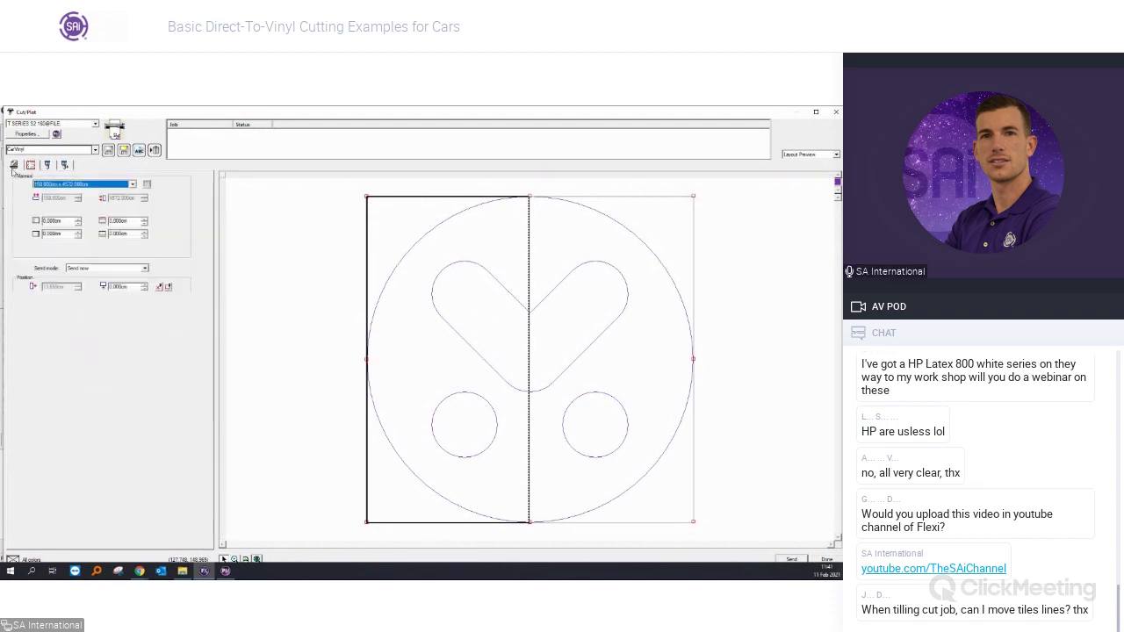
Zoom the preview out and set fixed tile counts of 2 across and 2 down for four tiles.
{"action": "left_click", "coordinate": [260, 559]}
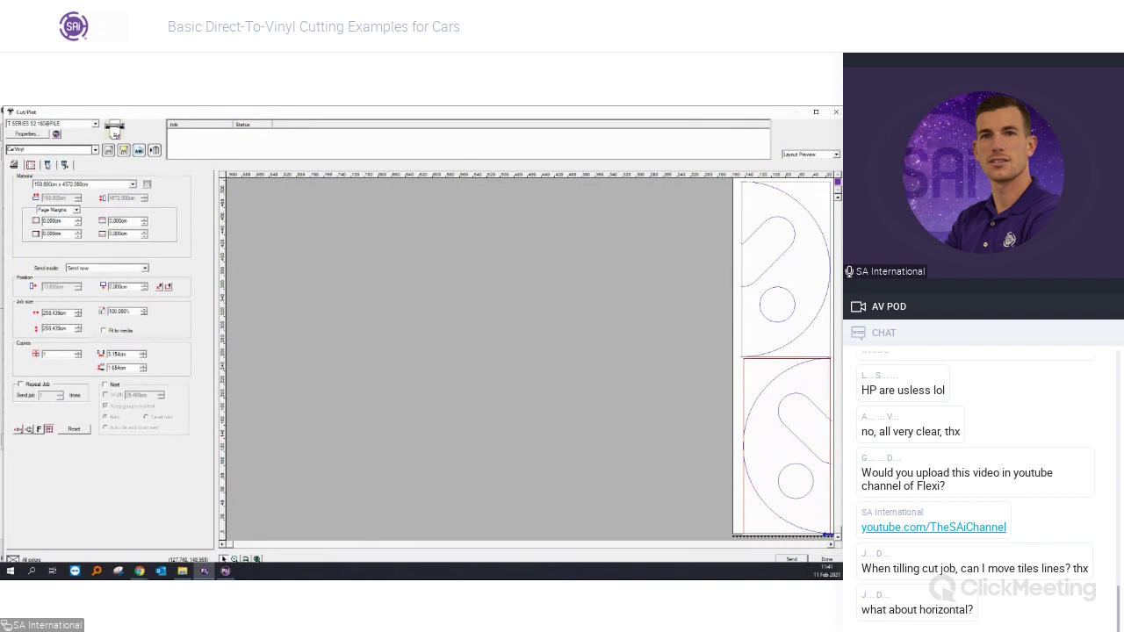
{"action": "left_click", "coordinate": [32, 165]}
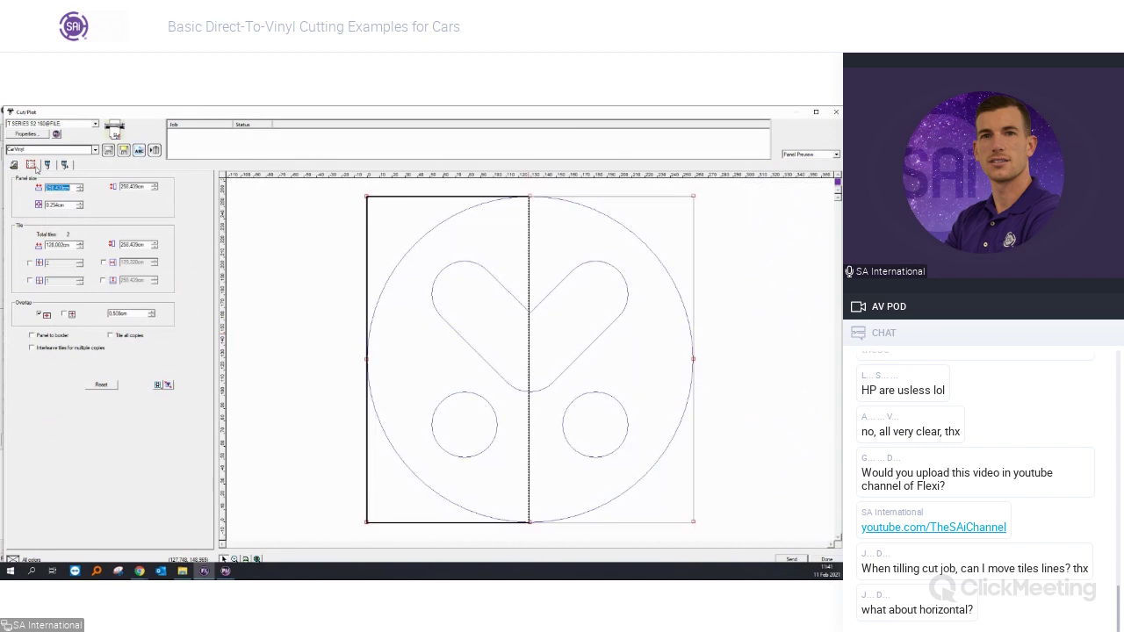
{"action": "left_click", "coordinate": [30, 263]}
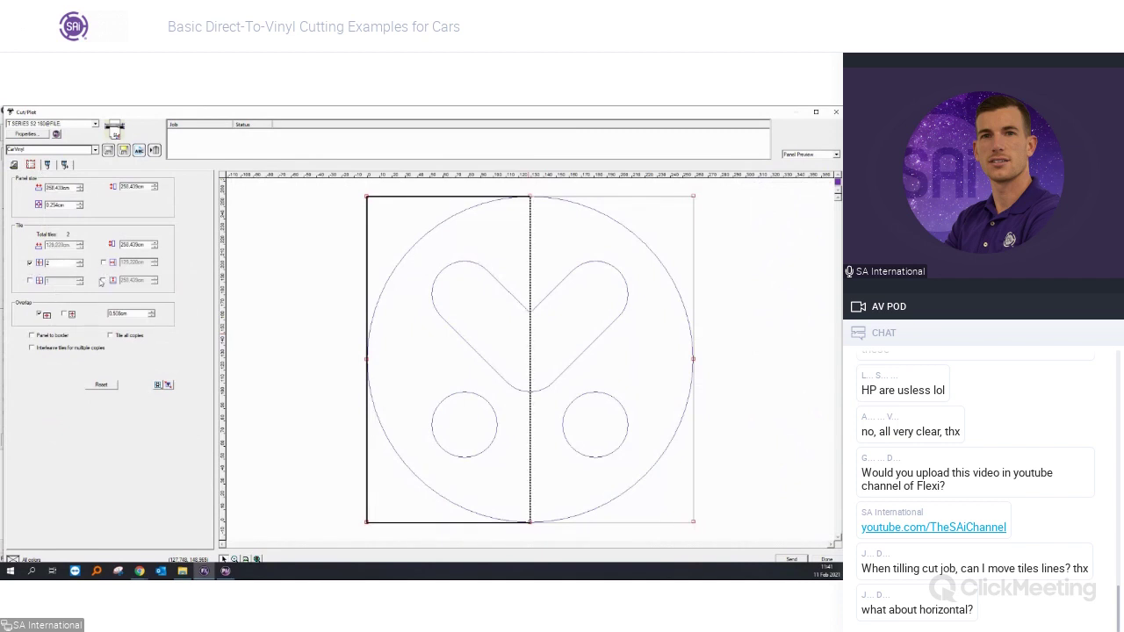
{"action": "left_click", "coordinate": [30, 281]}
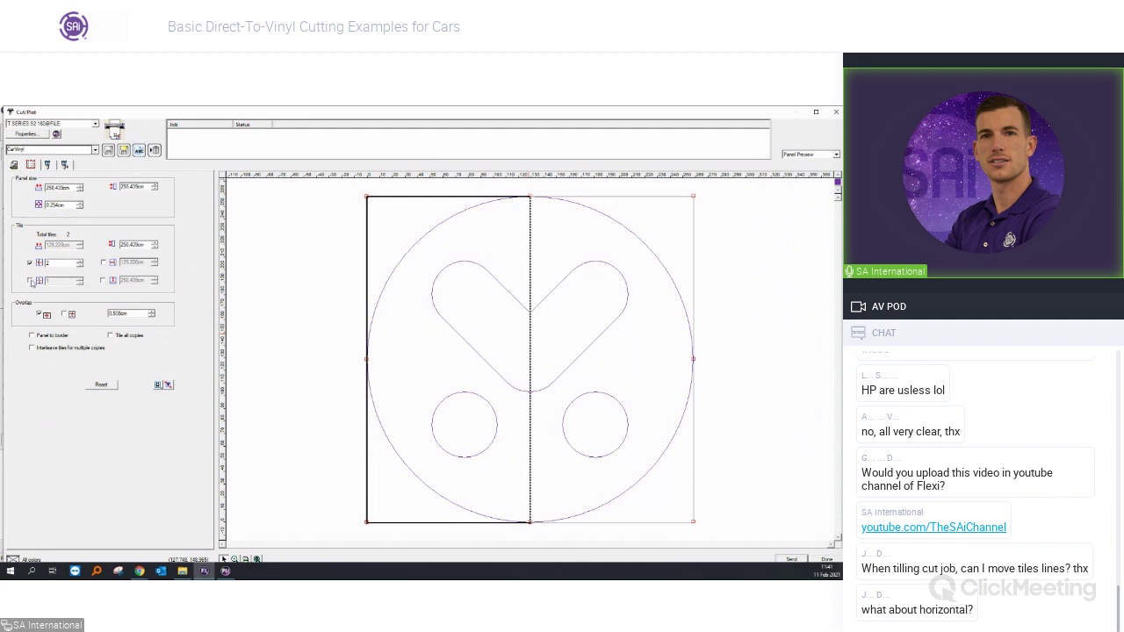
{"action": "left_click", "coordinate": [80, 281]}
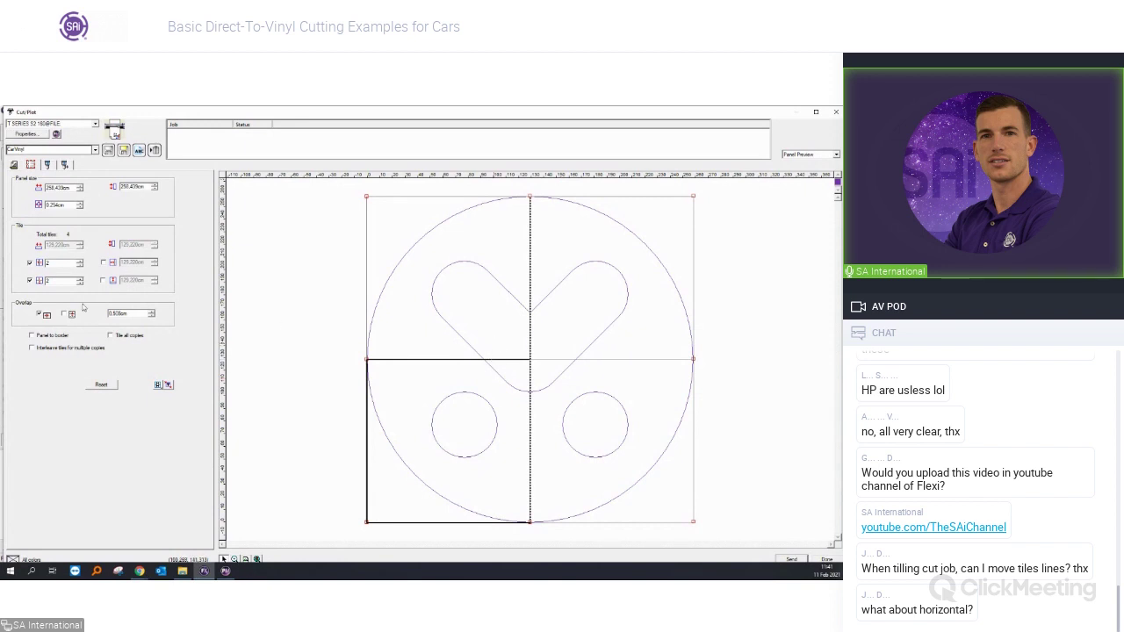
Turn off the fixed tile counts and drag the horizontal tile seams to new heights.
{"action": "left_click", "coordinate": [30, 280]}
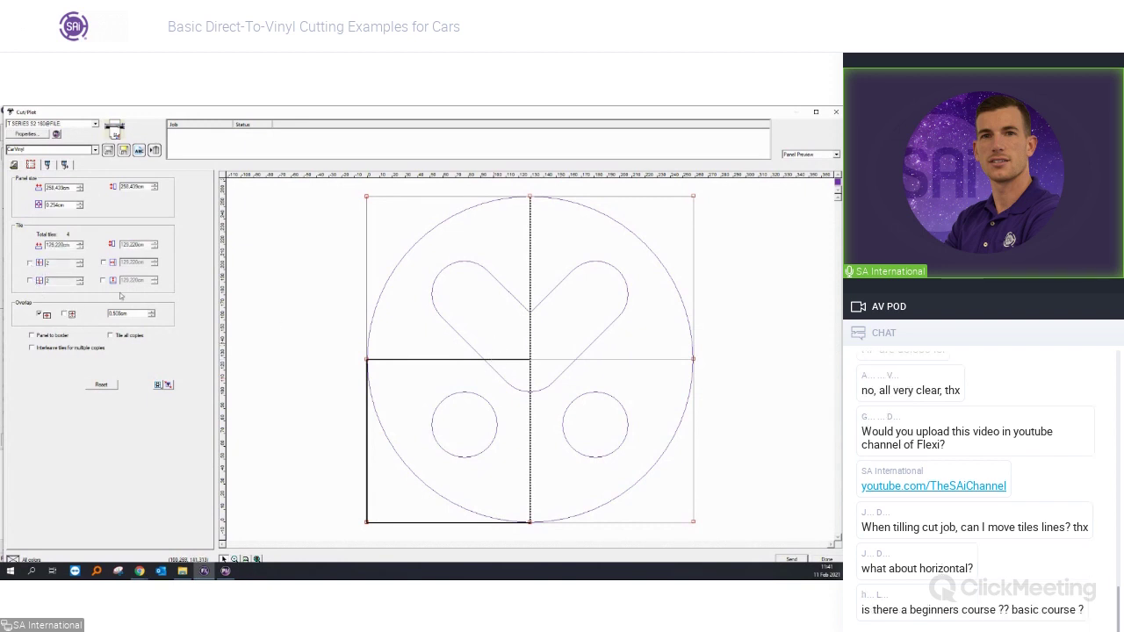
{"action": "left_click", "coordinate": [30, 262]}
{"action": "left_click_drag", "start_coordinate": [441, 359], "coordinate": [441, 409]}
{"action": "left_click_drag", "start_coordinate": [597, 359], "coordinate": [594, 283]}
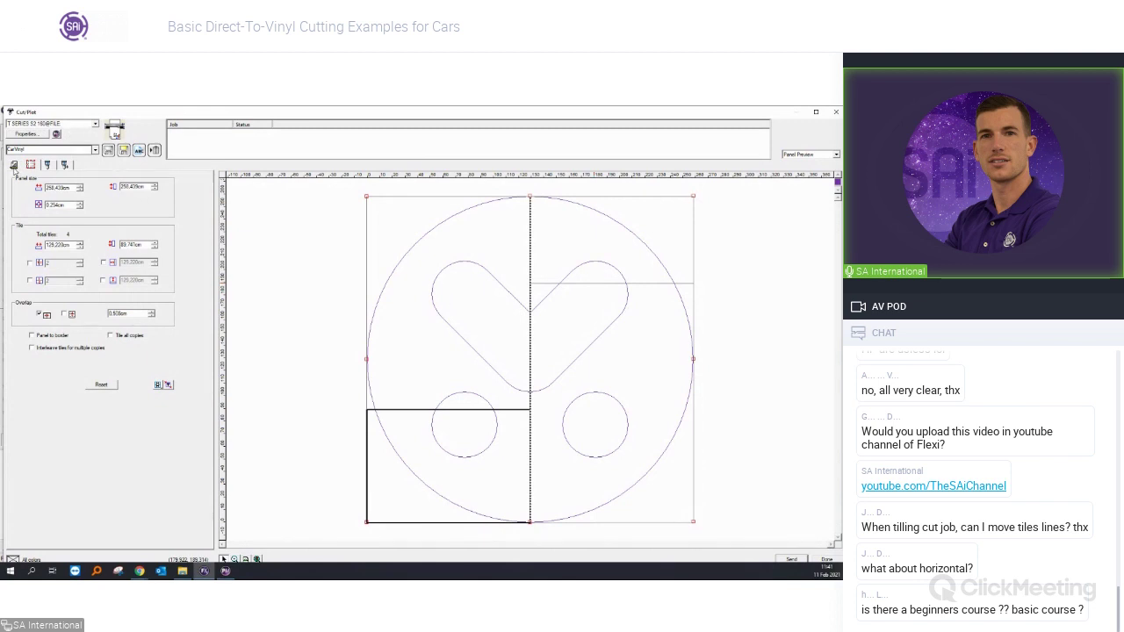
Raise the horizontal seam, then tick even columns and rows for four equal 129.2 cm tiles.
{"action": "left_click", "coordinate": [13, 166]}
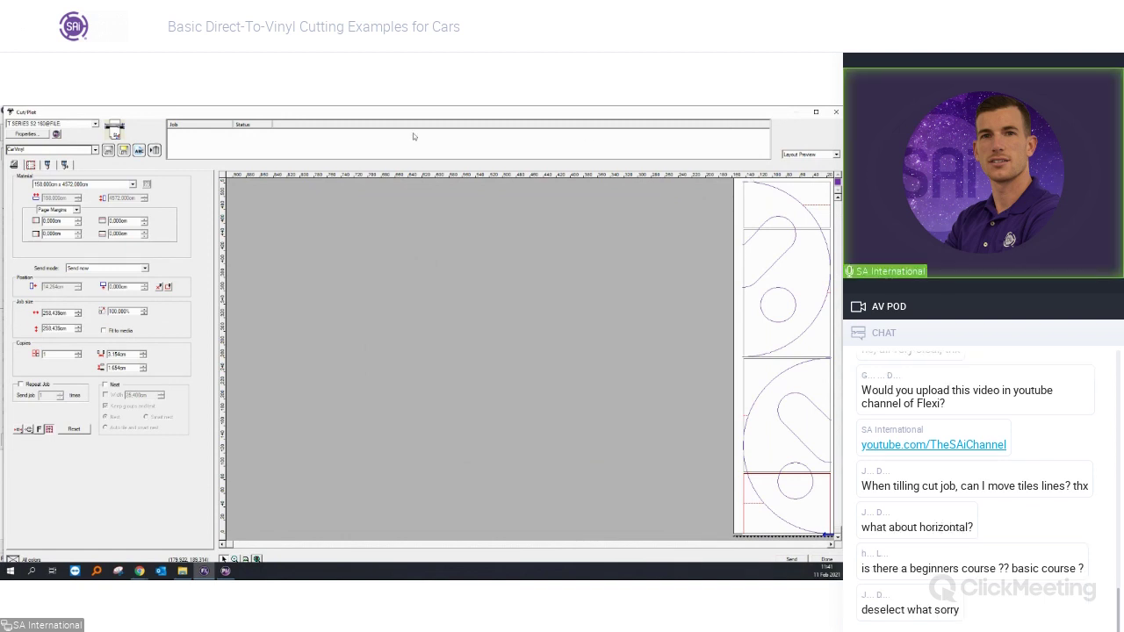
{"action": "left_click", "coordinate": [32, 166]}
{"action": "left_click_drag", "start_coordinate": [491, 410], "coordinate": [492, 345]}
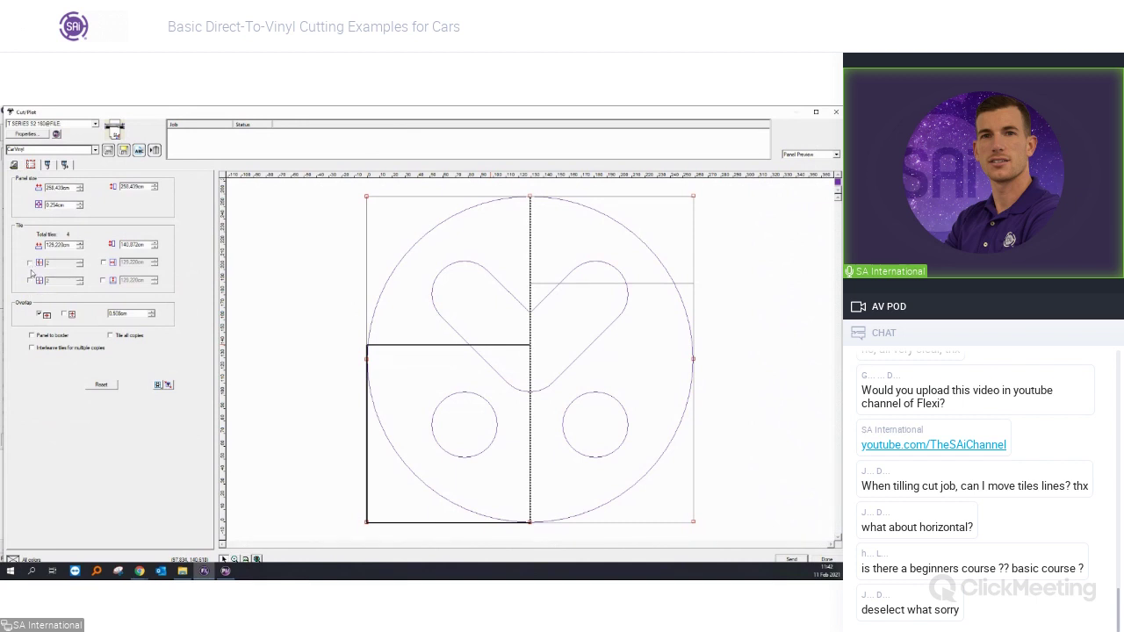
{"action": "left_click", "coordinate": [30, 262]}
{"action": "left_click", "coordinate": [30, 280]}
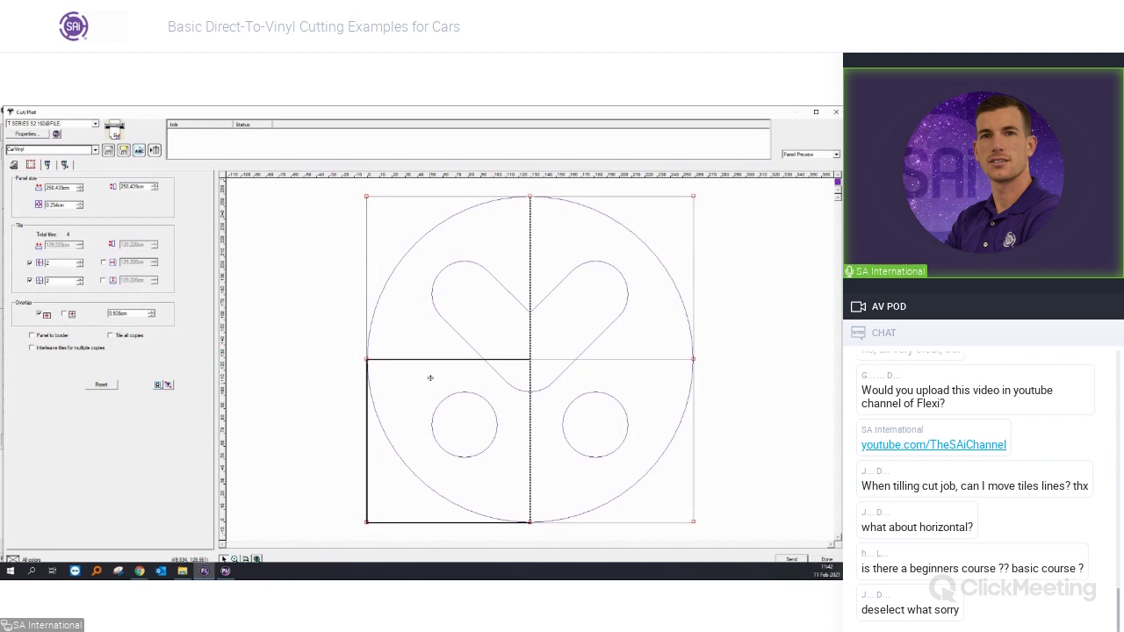
Use 3 tile columns and rows, untick even spacing, and move the first seam to about 75.3 cm.
{"action": "left_click", "coordinate": [80, 261]}
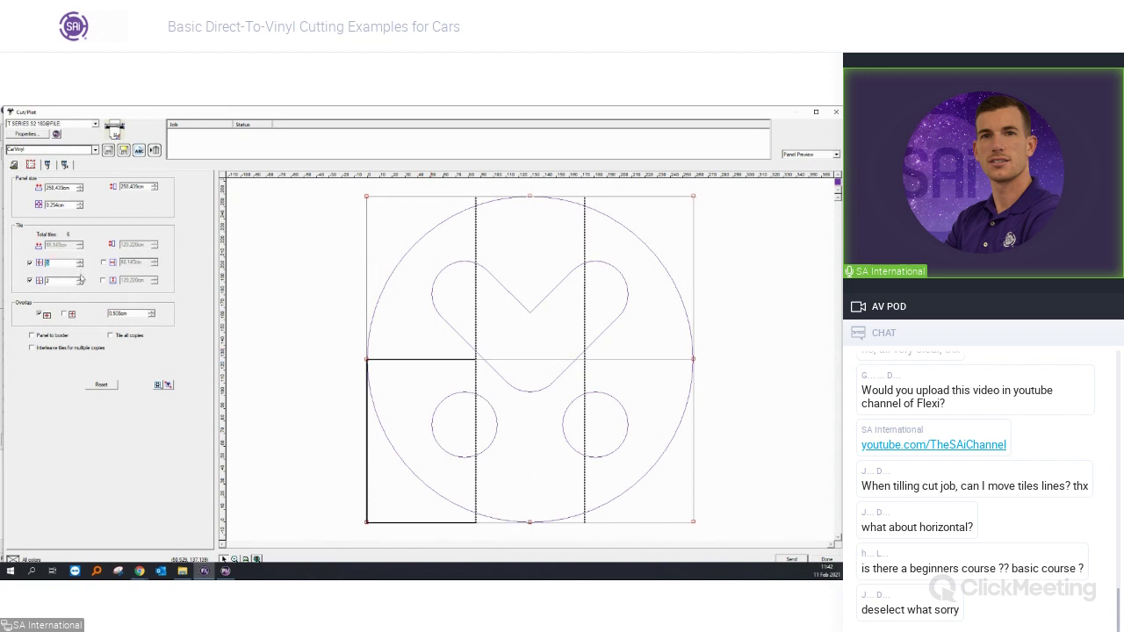
{"action": "left_click", "coordinate": [80, 279]}
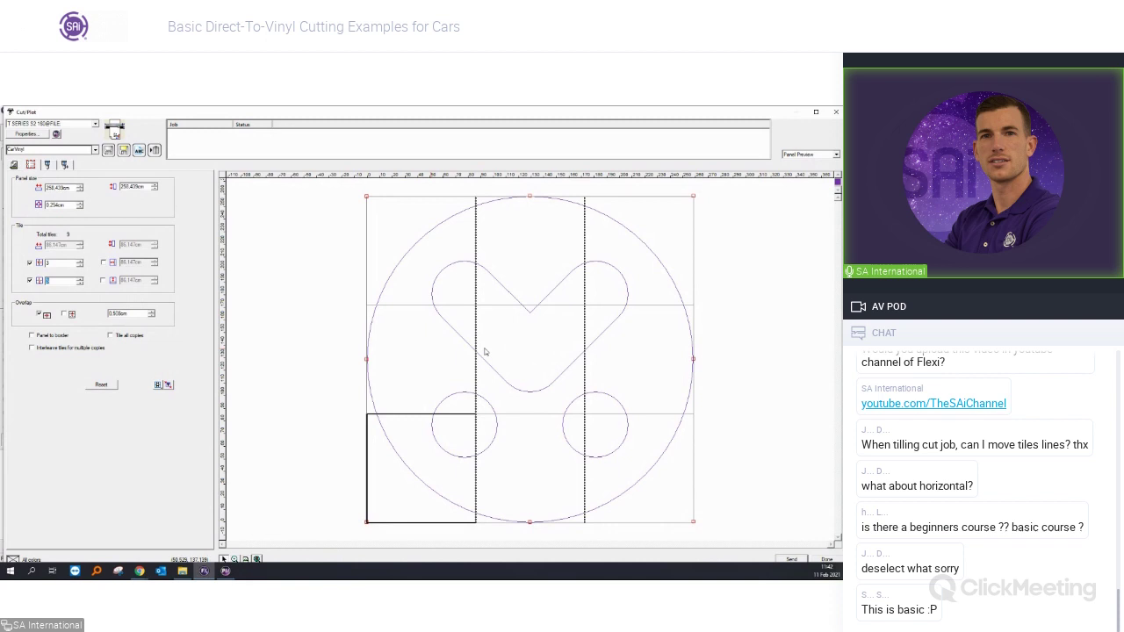
{"action": "left_click", "coordinate": [30, 263]}
{"action": "left_click", "coordinate": [29, 281]}
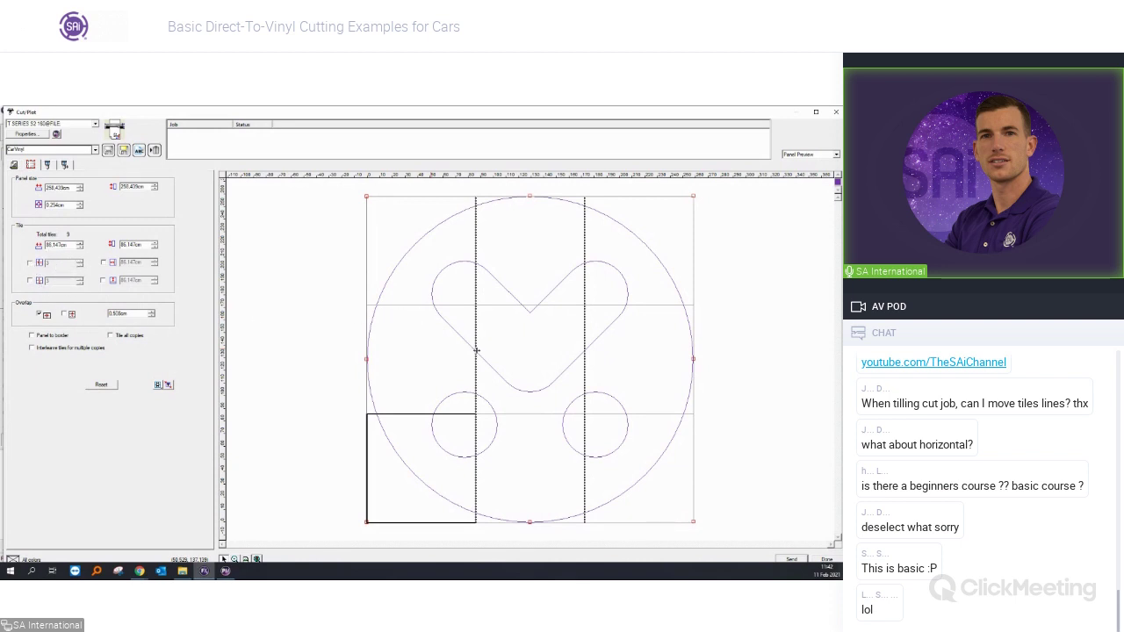
{"action": "left_click_drag", "start_coordinate": [476, 349], "coordinate": [467, 369]}
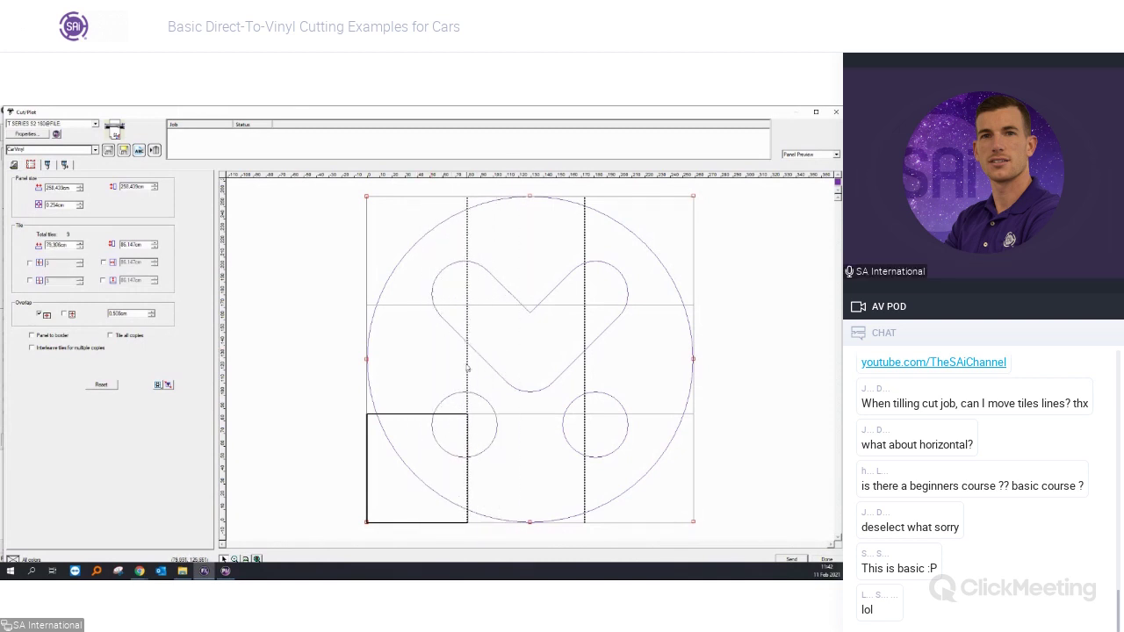
{"action": "left_click", "coordinate": [16, 166]}
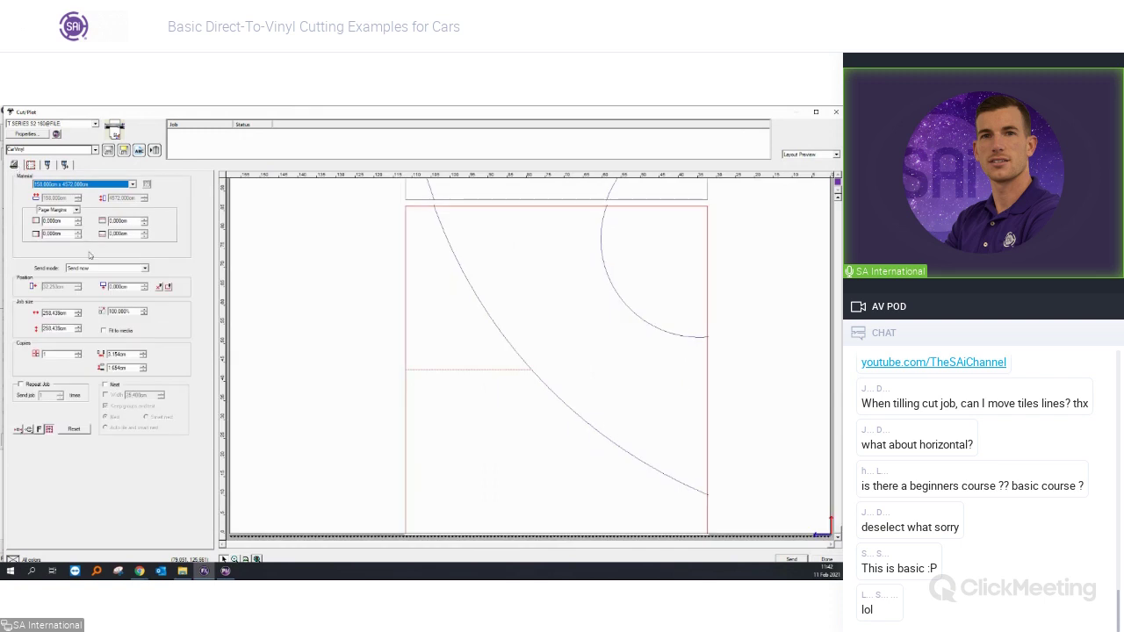
Zoom the preview out to the full 150.8 cm vinyl, then close the Cut/Plot window.
{"action": "left_click", "coordinate": [258, 558]}
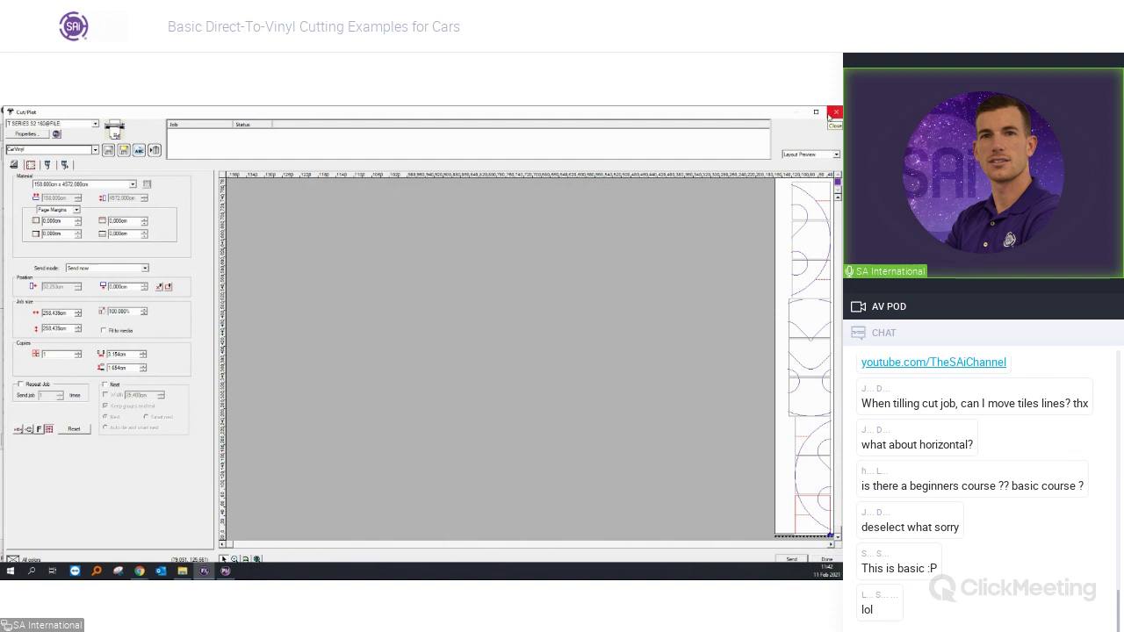
{"action": "left_click", "coordinate": [832, 113]}
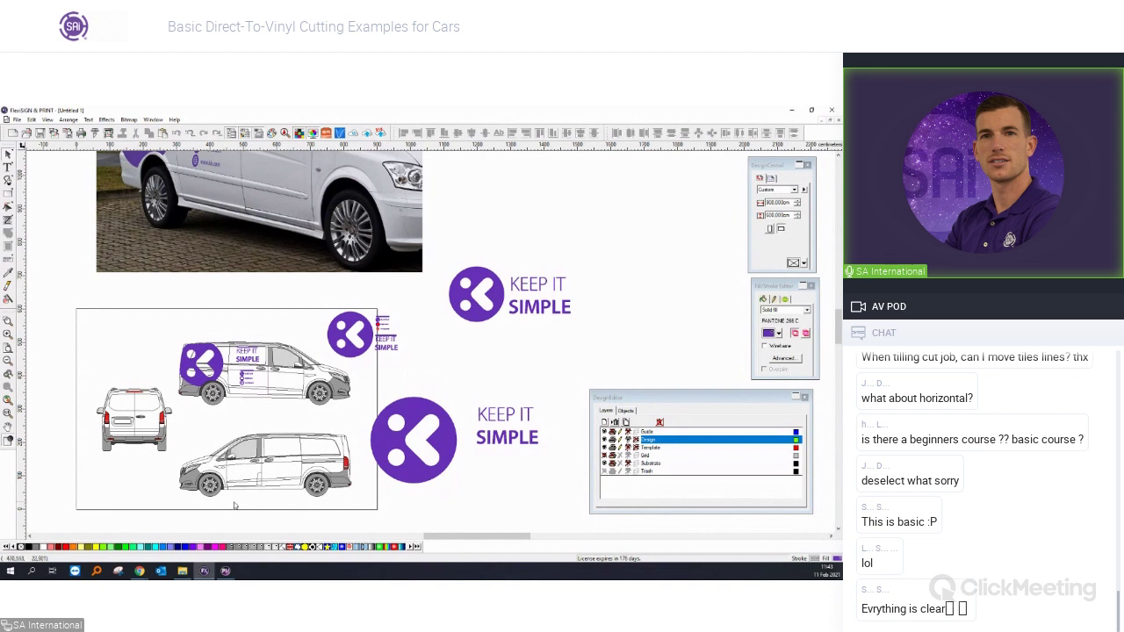
{"action": "scroll", "coordinate": [305, 504], "scroll_direction": "up", "scroll_amount": 1}
{"action": "scroll", "coordinate": [305, 504], "scroll_direction": "up", "scroll_amount": 3}
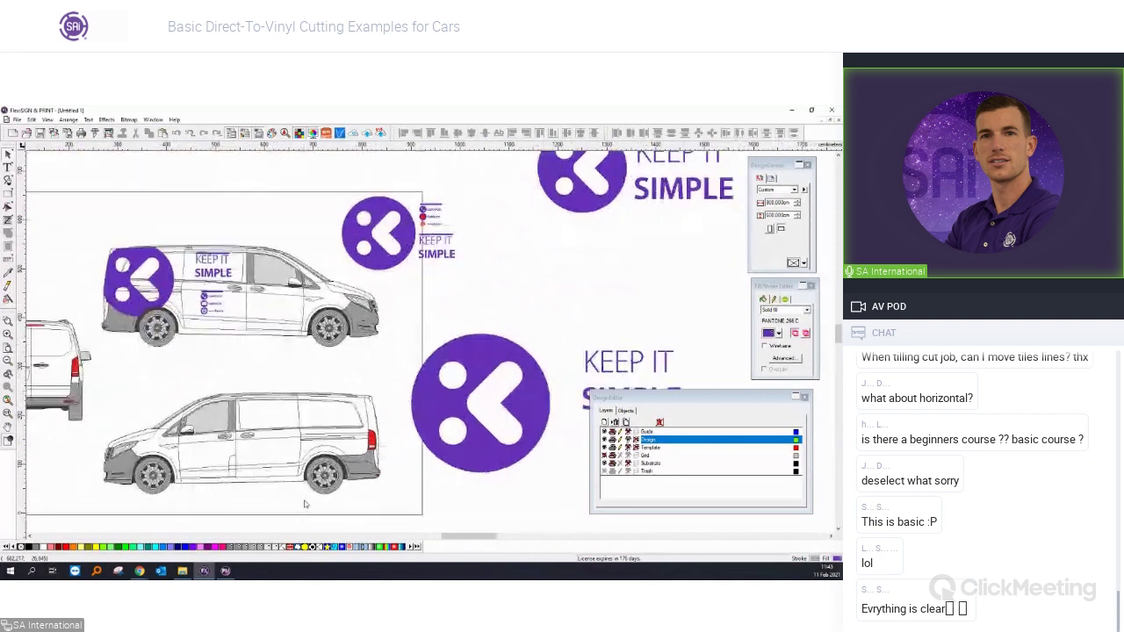
{"action": "scroll", "coordinate": [216, 489], "scroll_direction": "down", "scroll_amount": 1}
{"action": "scroll", "coordinate": [216, 489], "scroll_direction": "up", "scroll_amount": 1}
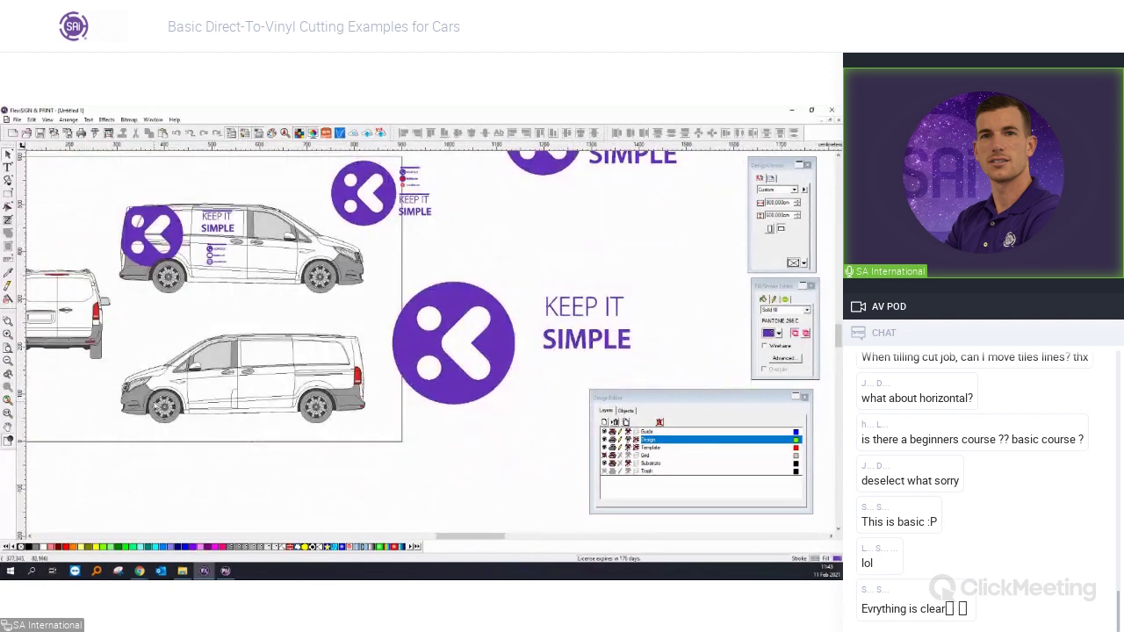
{"action": "scroll", "coordinate": [156, 408], "scroll_direction": "up", "scroll_amount": 1}
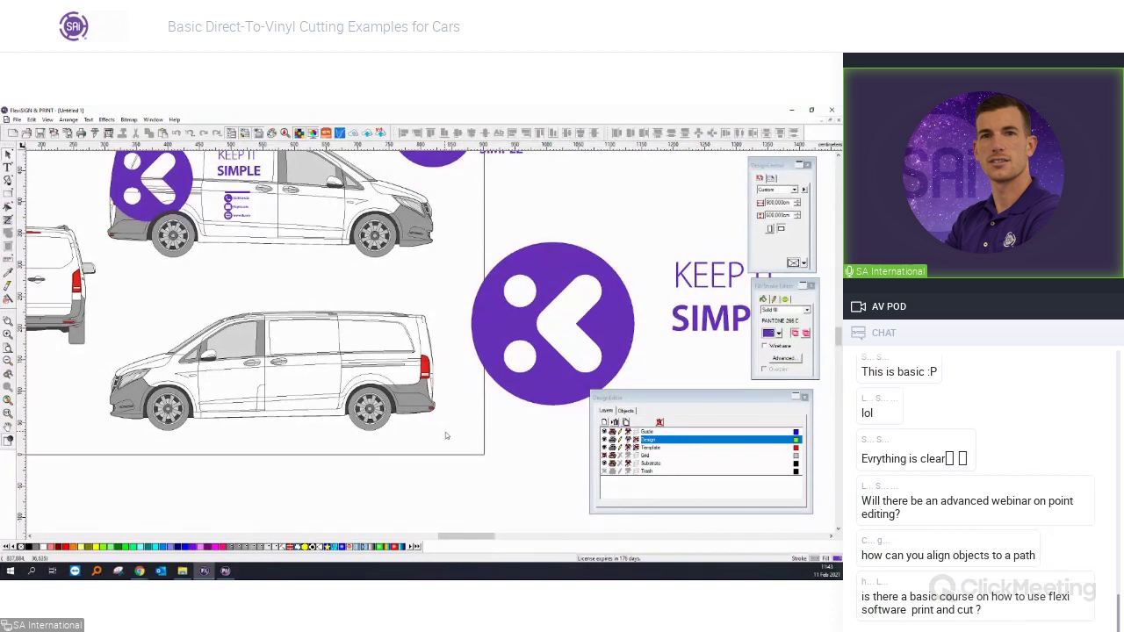
{"action": "scroll", "coordinate": [149, 348], "scroll_direction": "down", "scroll_amount": 3}
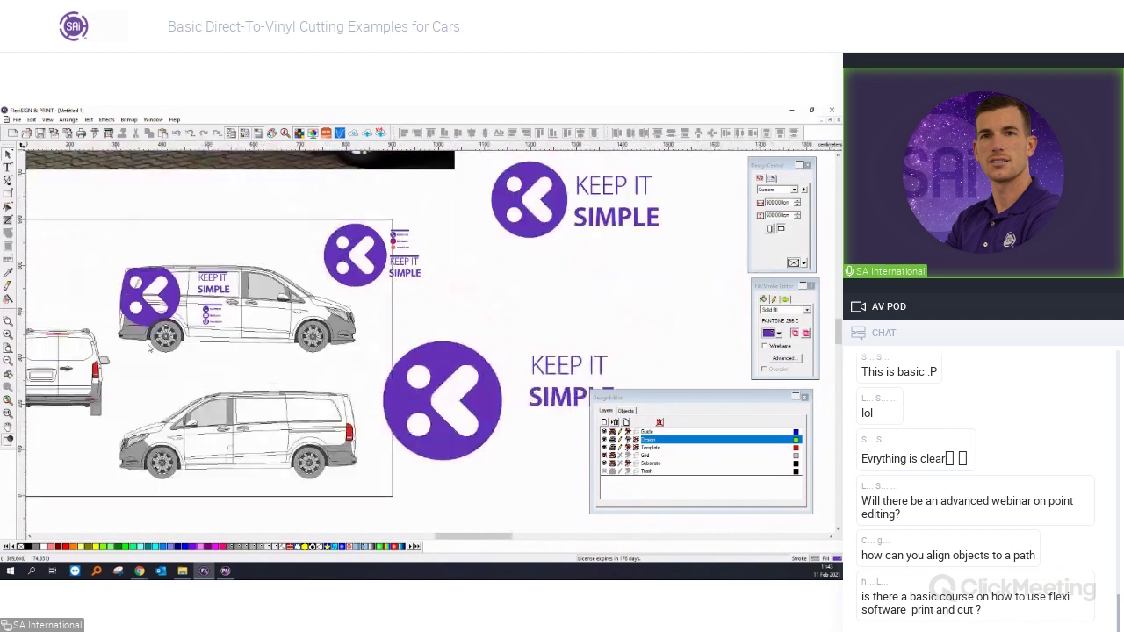
{"action": "scroll", "coordinate": [120, 436], "scroll_direction": "up", "scroll_amount": 2}
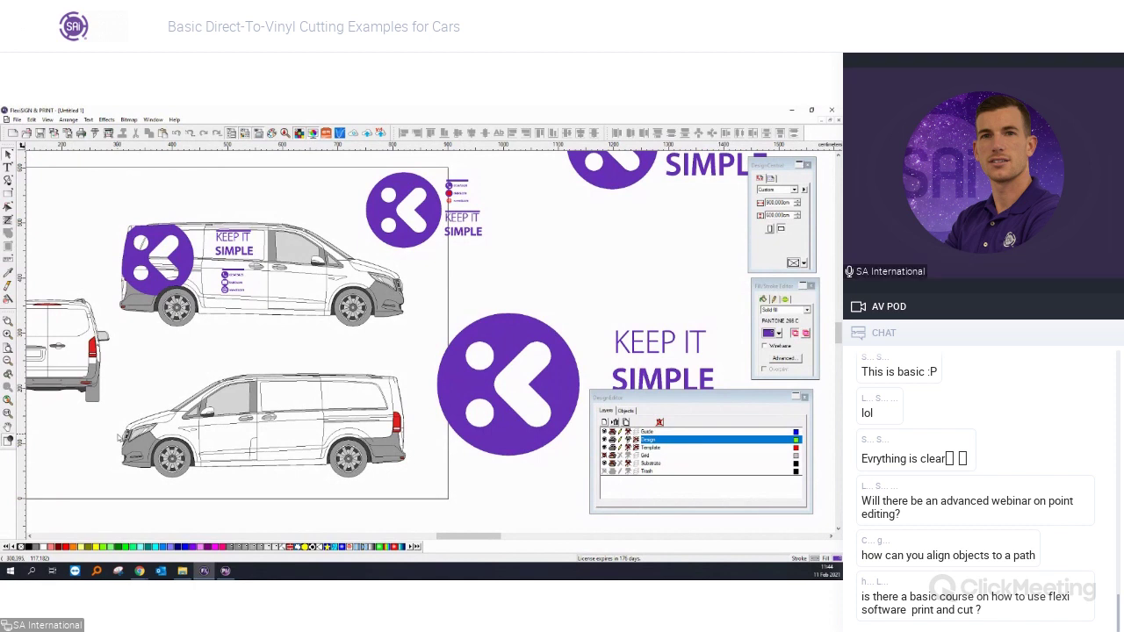
Start a new document and draw a filled purple square.
{"action": "left_click", "coordinate": [17, 120]}
{"action": "left_click", "coordinate": [18, 130]}
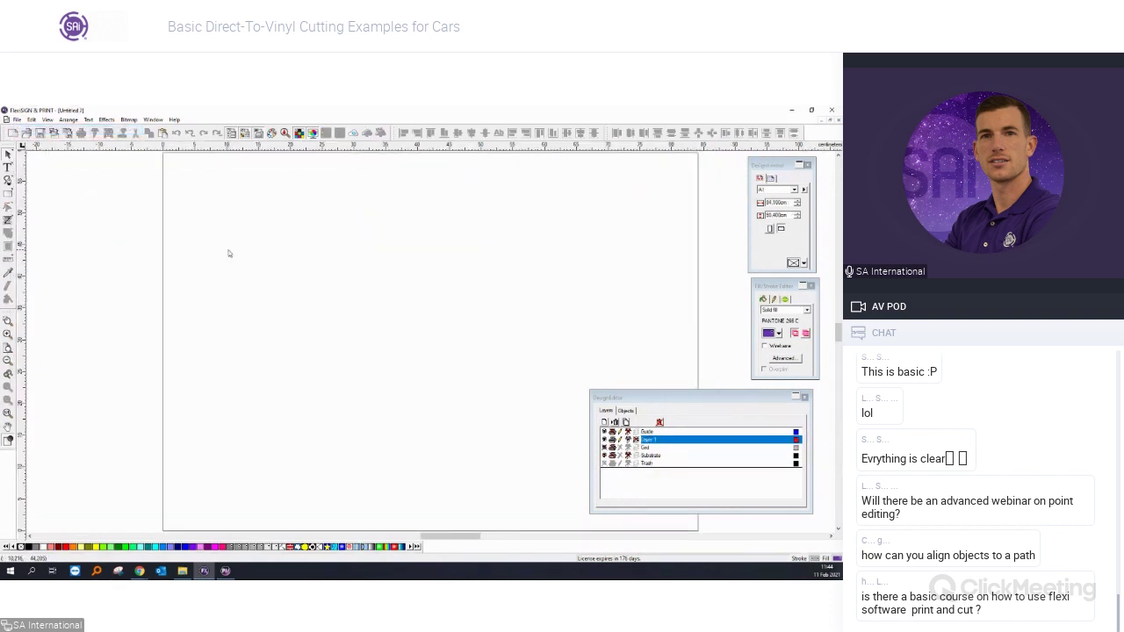
{"action": "mouse_move", "coordinate": [234, 210]}
{"action": "left_mouse_down"}
{"action": "mouse_move", "coordinate": [356, 334]}
{"action": "mouse_move", "coordinate": [335, 334]}
{"action": "mouse_move", "coordinate": [357, 363]}
{"action": "left_mouse_up"}
{"action": "key", "text": "space"}
{"action": "scroll", "coordinate": [327, 290], "scroll_direction": "up", "scroll_amount": 2}
Select the upper square and read its right-edge X position in the size and position panel.
{"action": "left_click", "coordinate": [278, 268]}
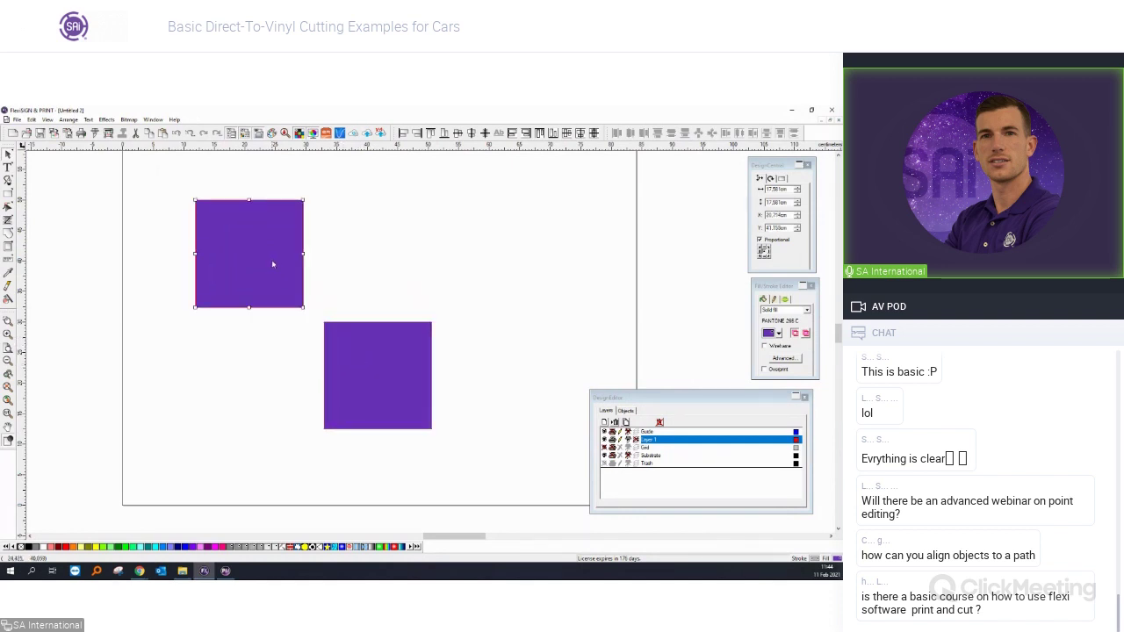
{"action": "left_click_drag", "start_coordinate": [753, 167], "coordinate": [535, 237]}
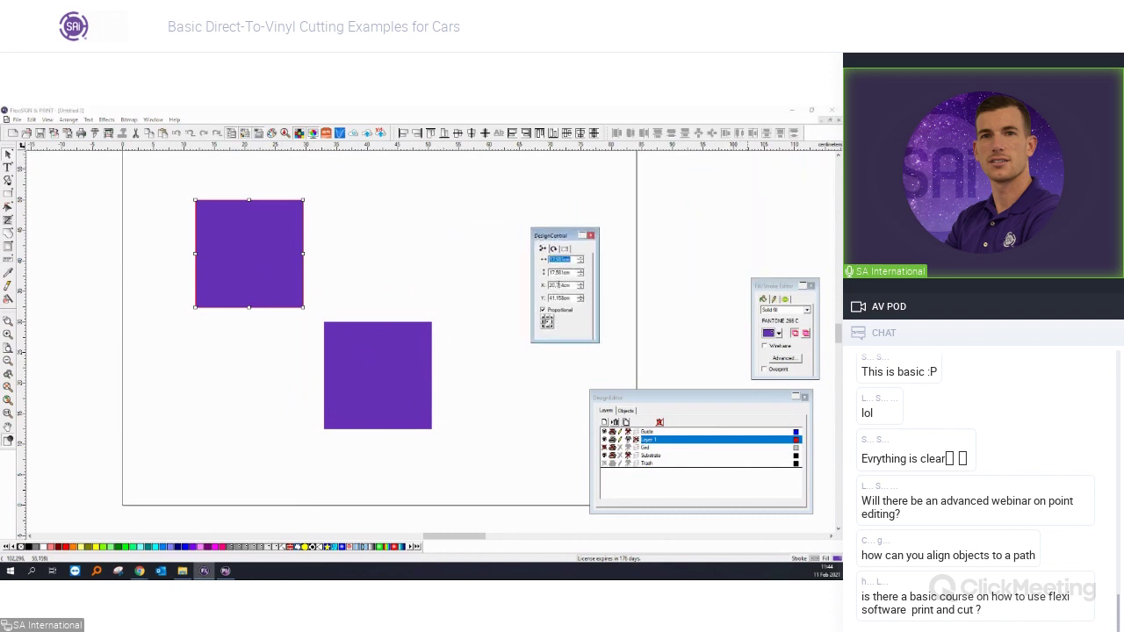
{"action": "left_click_drag", "start_coordinate": [551, 240], "coordinate": [530, 227]}
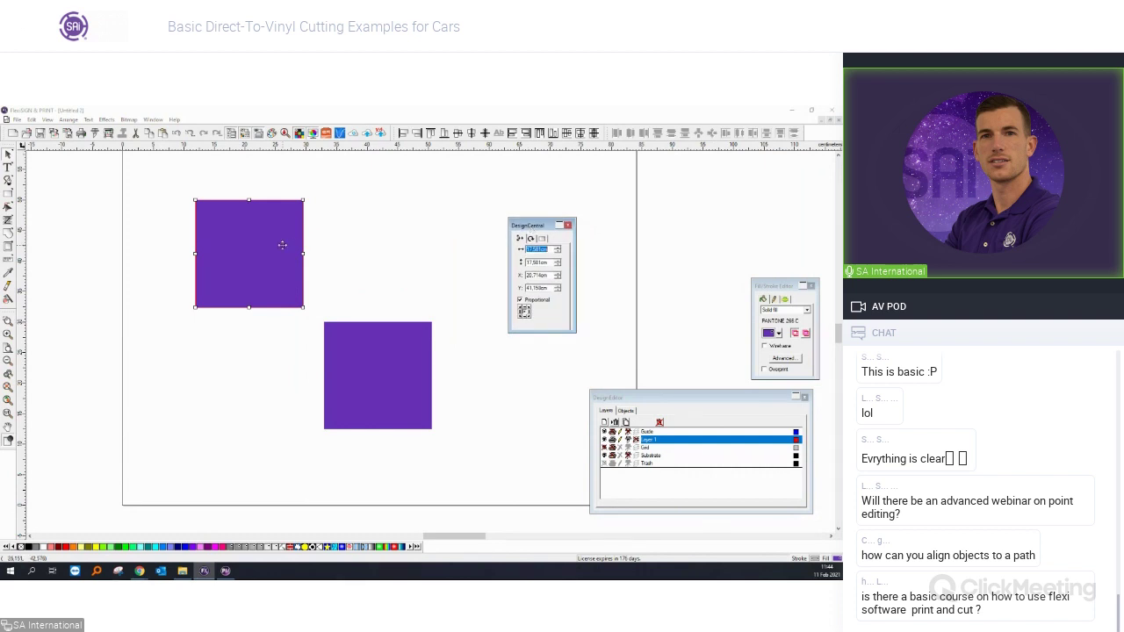
{"action": "left_click", "coordinate": [287, 245]}
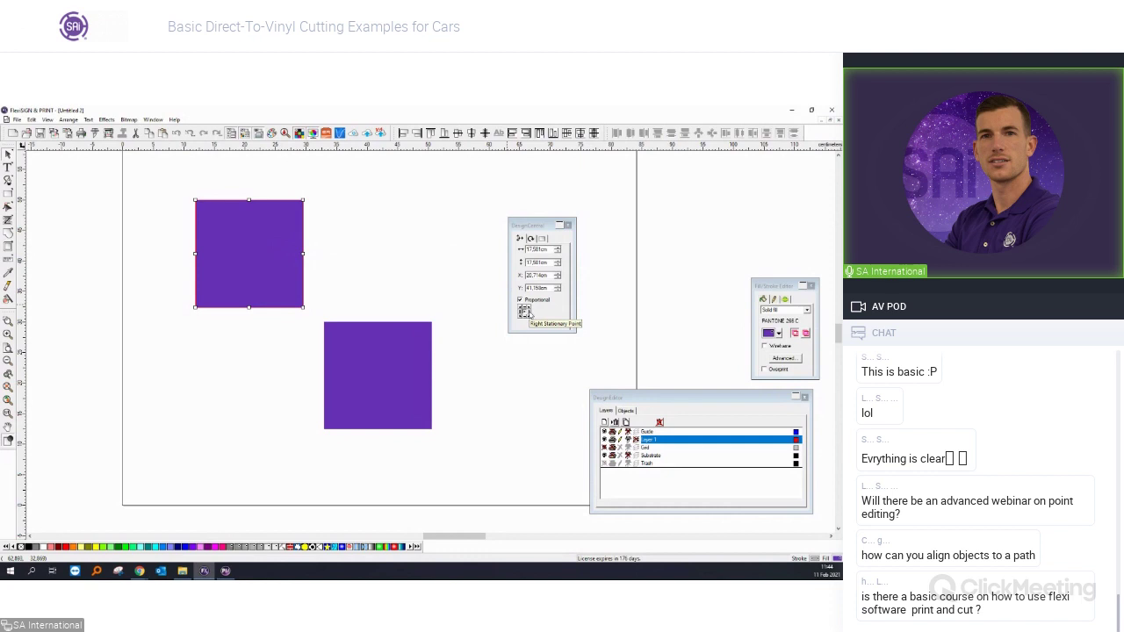
{"action": "left_click", "coordinate": [526, 312]}
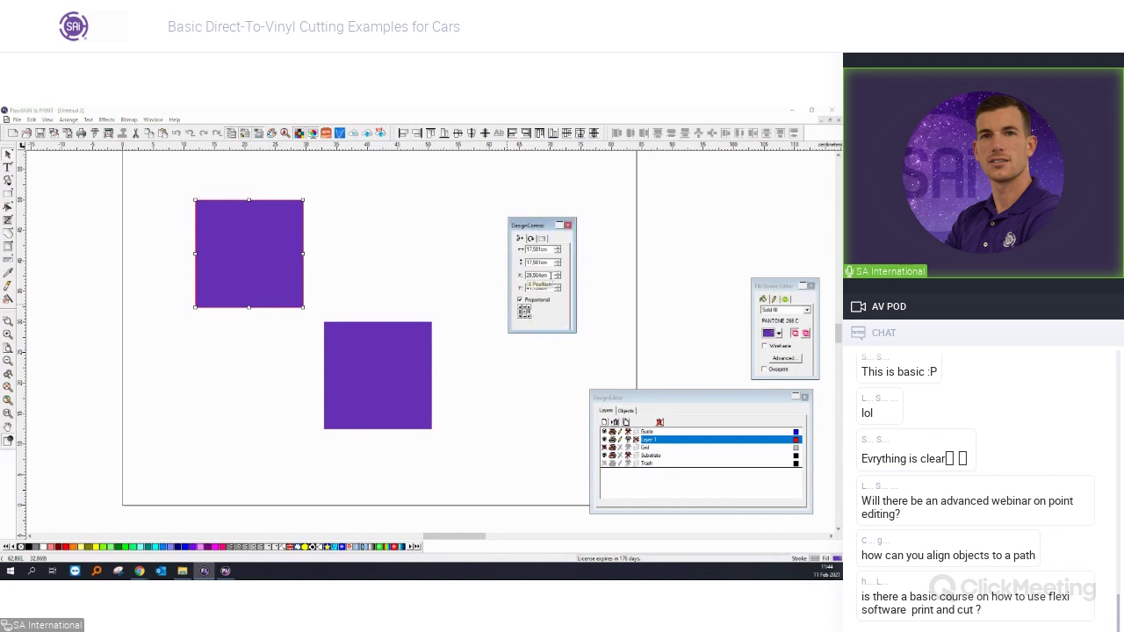
{"action": "double_click", "coordinate": [538, 274]}
Set the lower square's left-edge X position to 28,504 cm.
{"action": "left_click", "coordinate": [408, 378]}
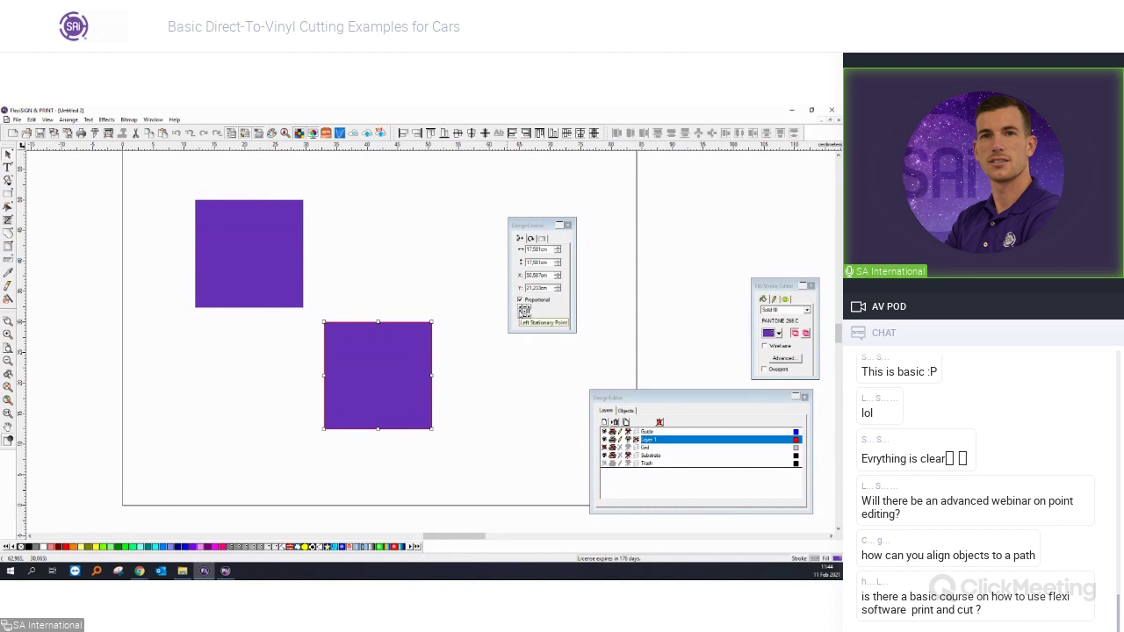
{"action": "left_click", "coordinate": [524, 310]}
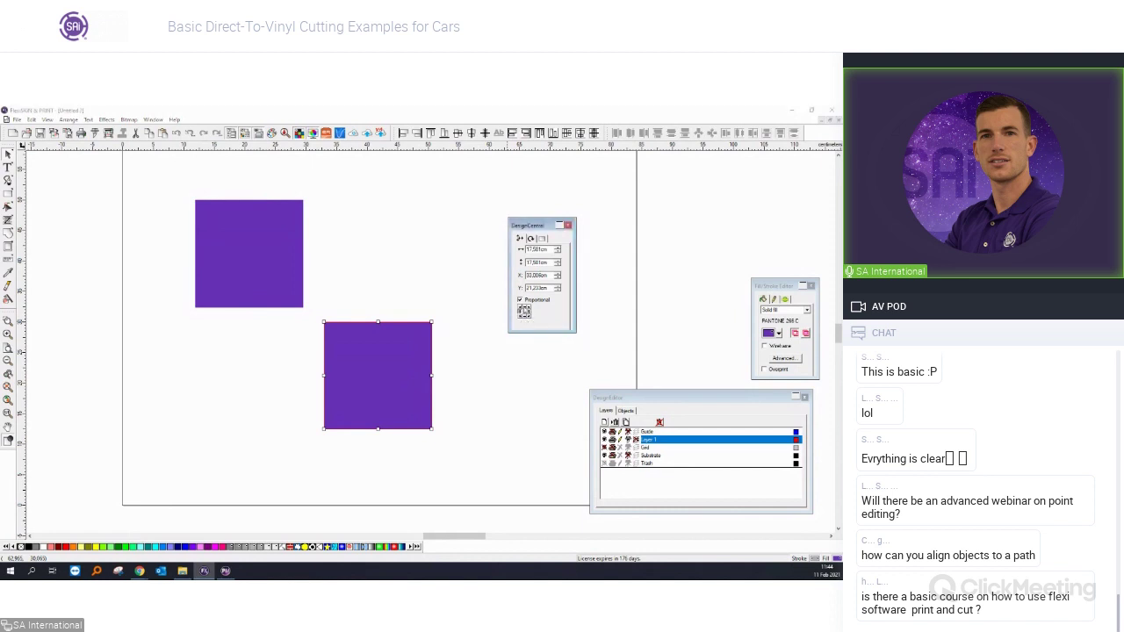
{"action": "double_click", "coordinate": [538, 274]}
{"action": "type", "text": "28,504"}
{"action": "key", "text": "Return"}
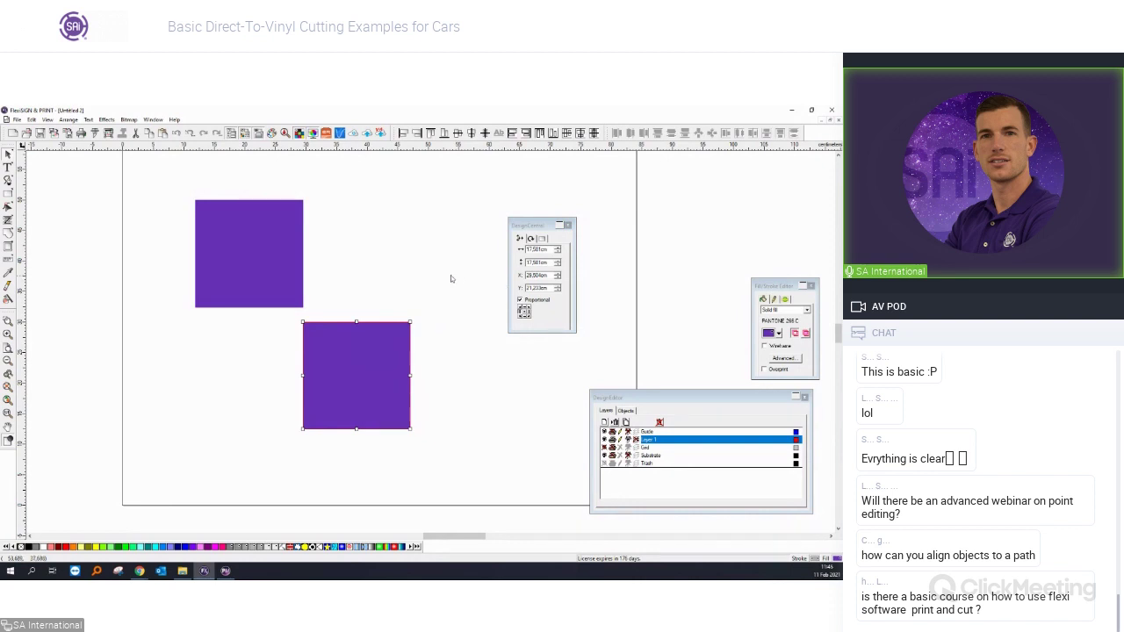
Line the two squares up side by side and fill the right square green.
{"action": "left_click", "coordinate": [292, 254], "text": "shift"}
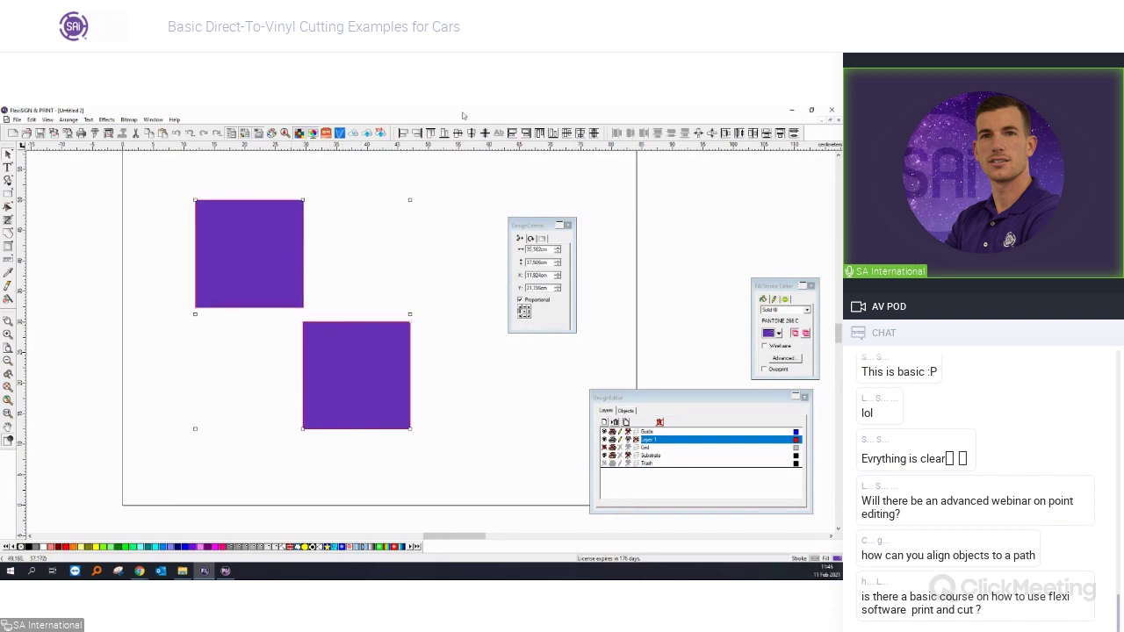
{"action": "left_click", "coordinate": [432, 133]}
{"action": "left_click", "coordinate": [399, 190]}
{"action": "scroll", "coordinate": [311, 343], "scroll_direction": "up", "scroll_amount": 2}
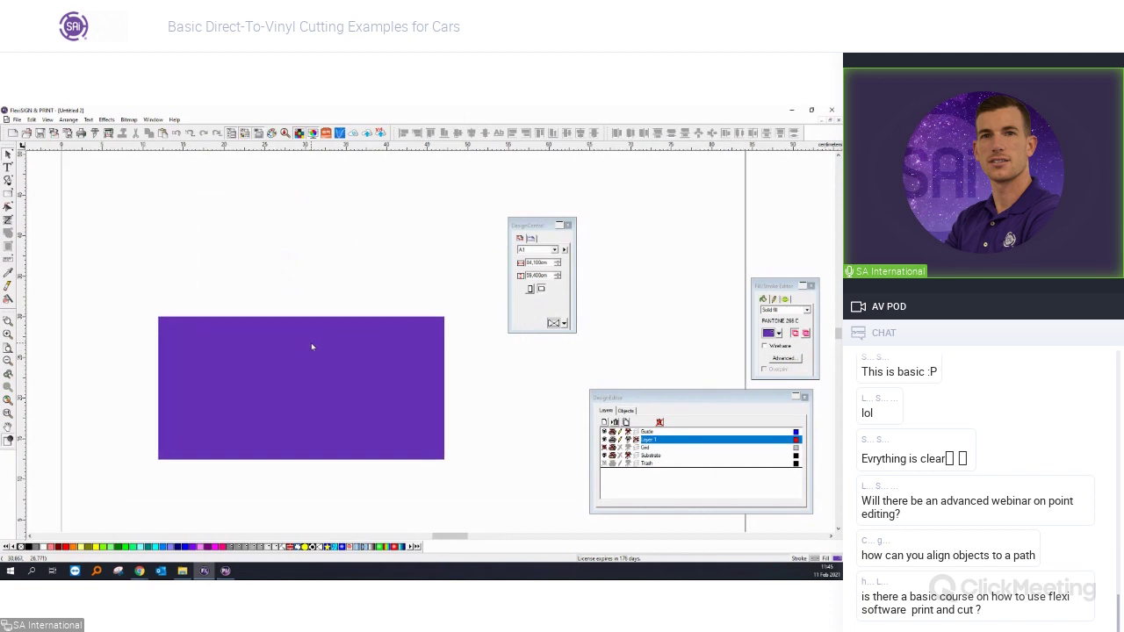
{"action": "left_click", "coordinate": [311, 342]}
{"action": "left_click", "coordinate": [109, 548]}
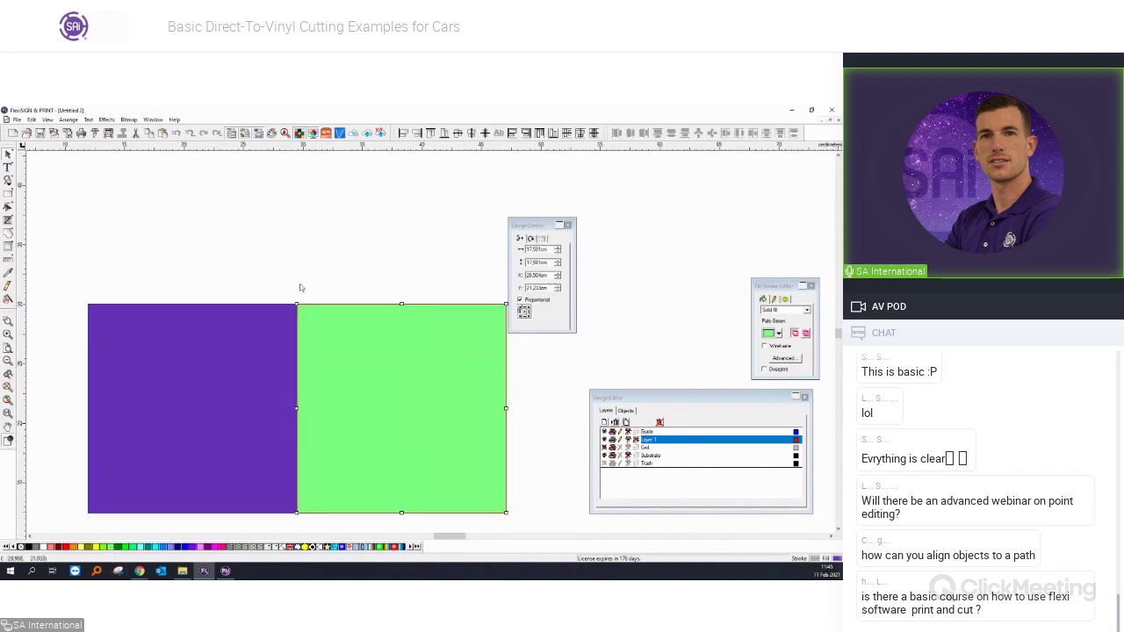
{"action": "left_click", "coordinate": [299, 286]}
{"action": "scroll", "coordinate": [271, 488], "scroll_direction": "up", "scroll_amount": 1}
{"action": "scroll", "coordinate": [270, 488], "scroll_direction": "up", "scroll_amount": 1}
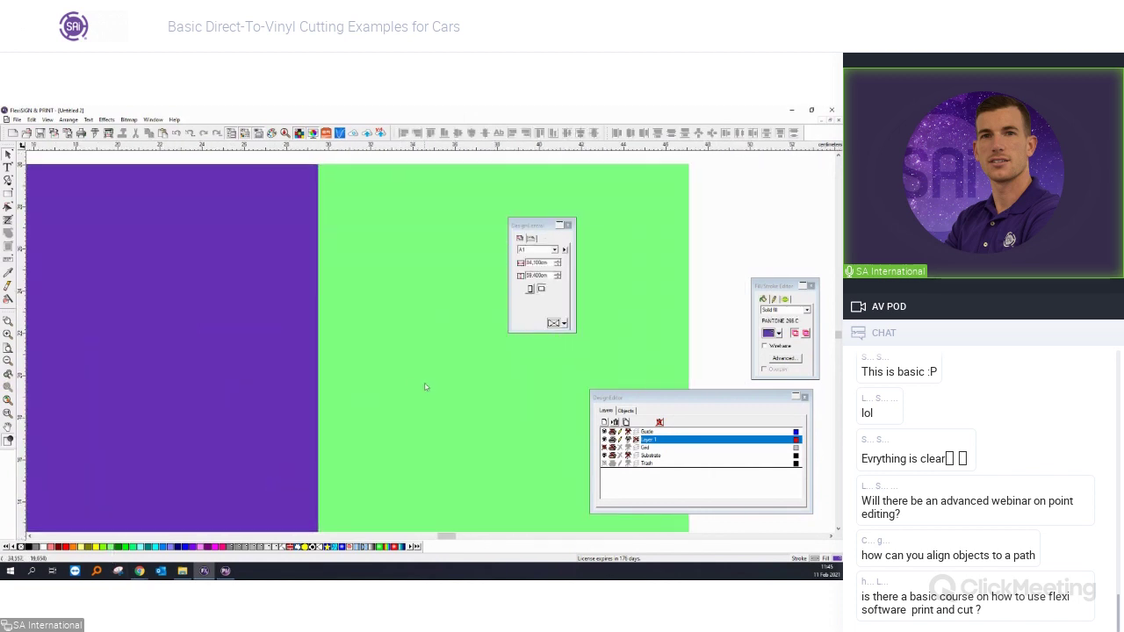
{"action": "scroll", "coordinate": [253, 379], "scroll_direction": "down", "scroll_amount": 1}
{"action": "scroll", "coordinate": [253, 379], "scroll_direction": "down", "scroll_amount": 3}
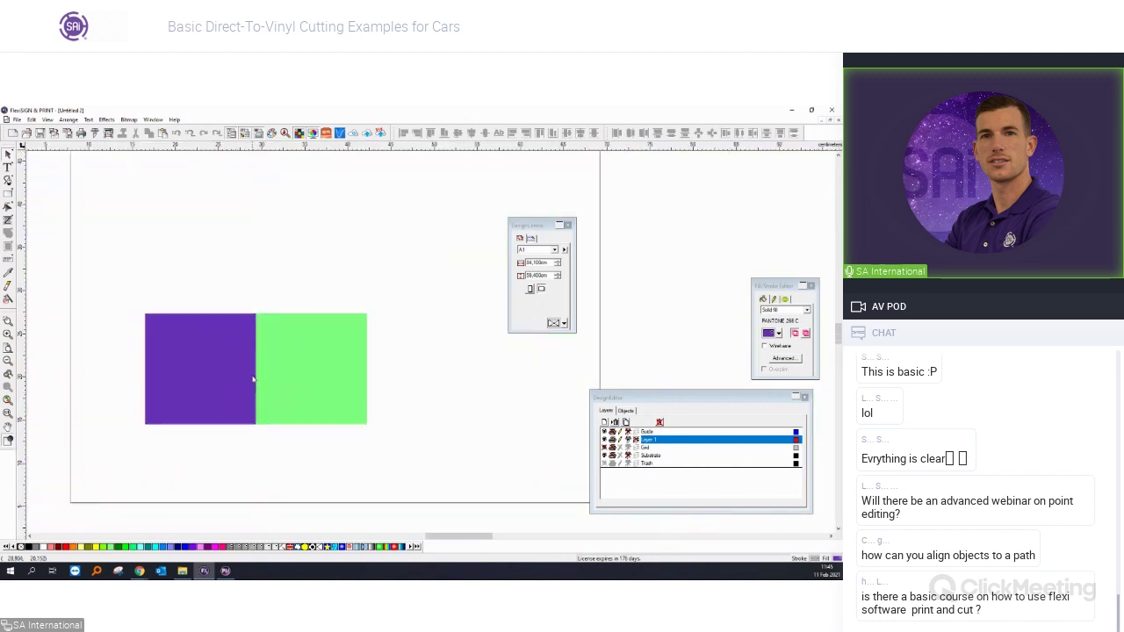
{"action": "scroll", "coordinate": [253, 380], "scroll_direction": "up", "scroll_amount": 1}
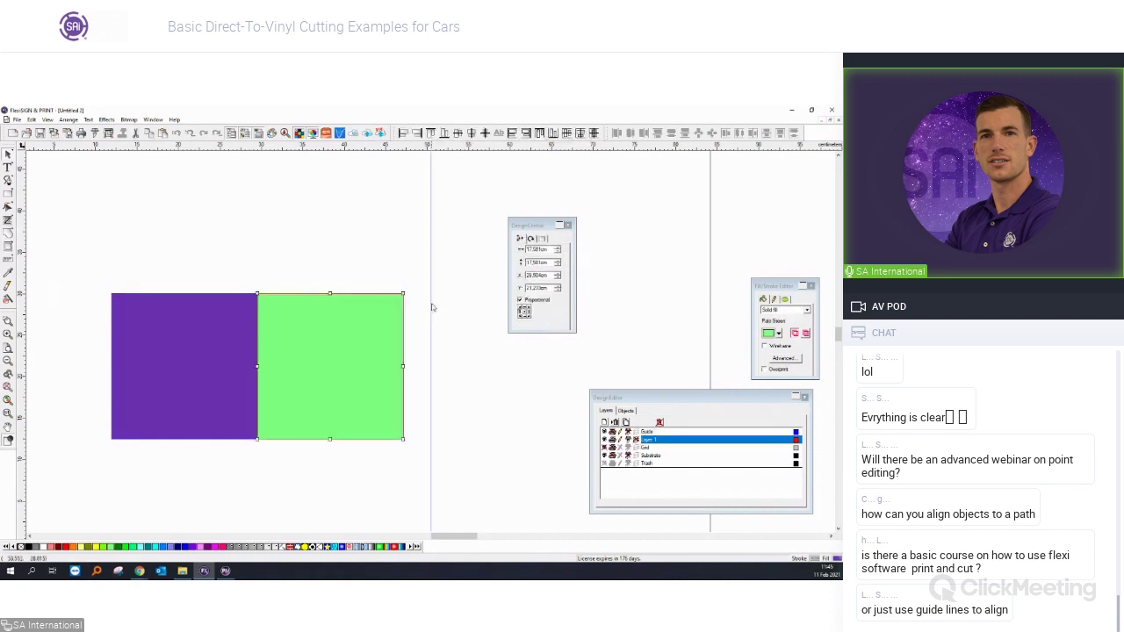
Drag the green square right until it snaps onto the guide.
{"action": "left_click", "coordinate": [391, 316]}
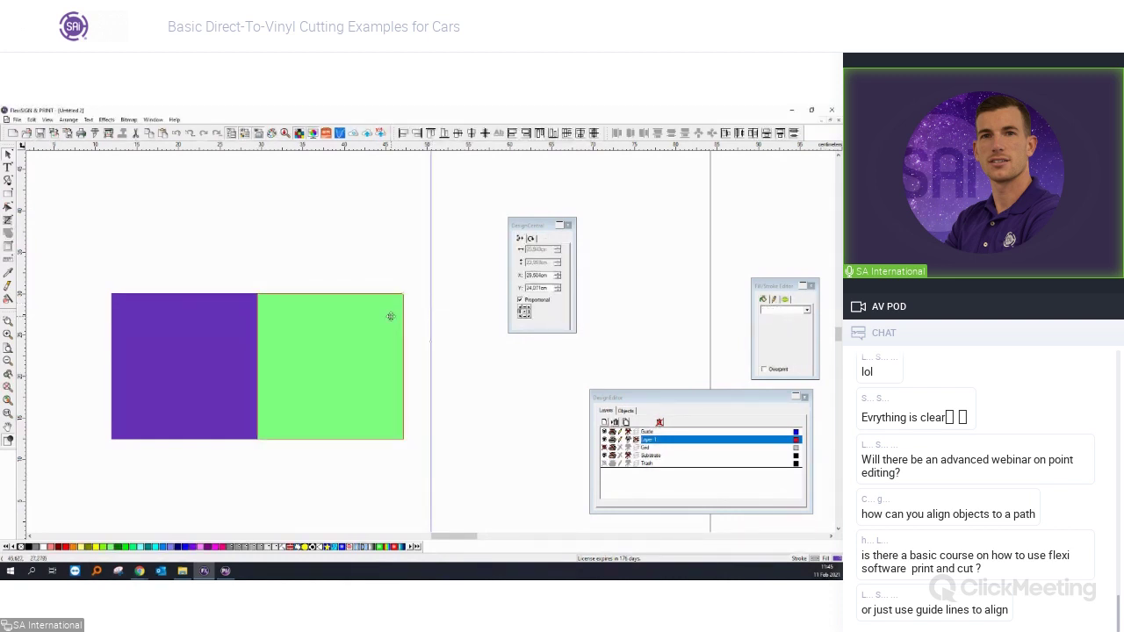
{"action": "left_click_drag", "start_coordinate": [390, 316], "coordinate": [419, 189]}
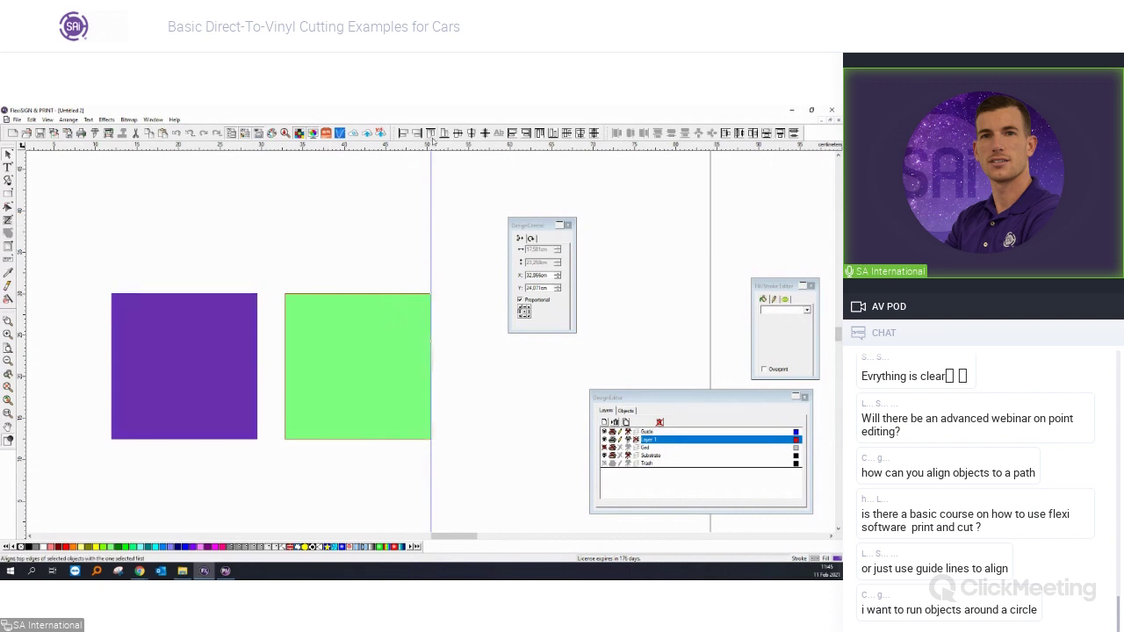
{"action": "left_click", "coordinate": [392, 182]}
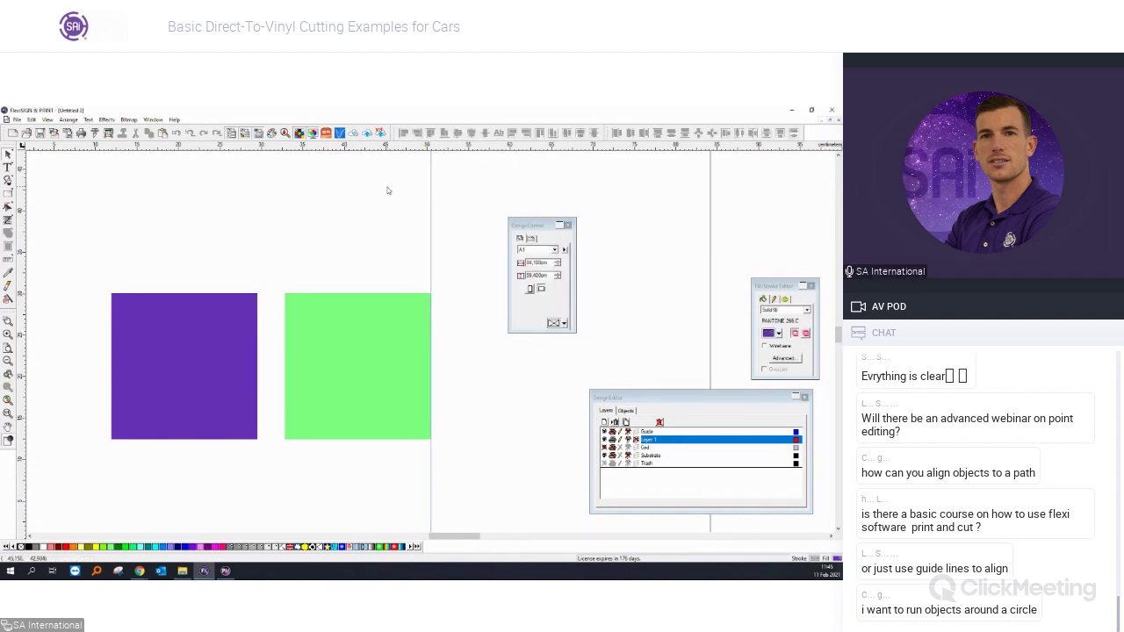
{"action": "scroll", "coordinate": [384, 191], "scroll_direction": "down", "scroll_amount": 2}
{"action": "scroll", "coordinate": [379, 211], "scroll_direction": "up", "scroll_amount": 1}
{"action": "scroll", "coordinate": [378, 226], "scroll_direction": "up", "scroll_amount": 2}
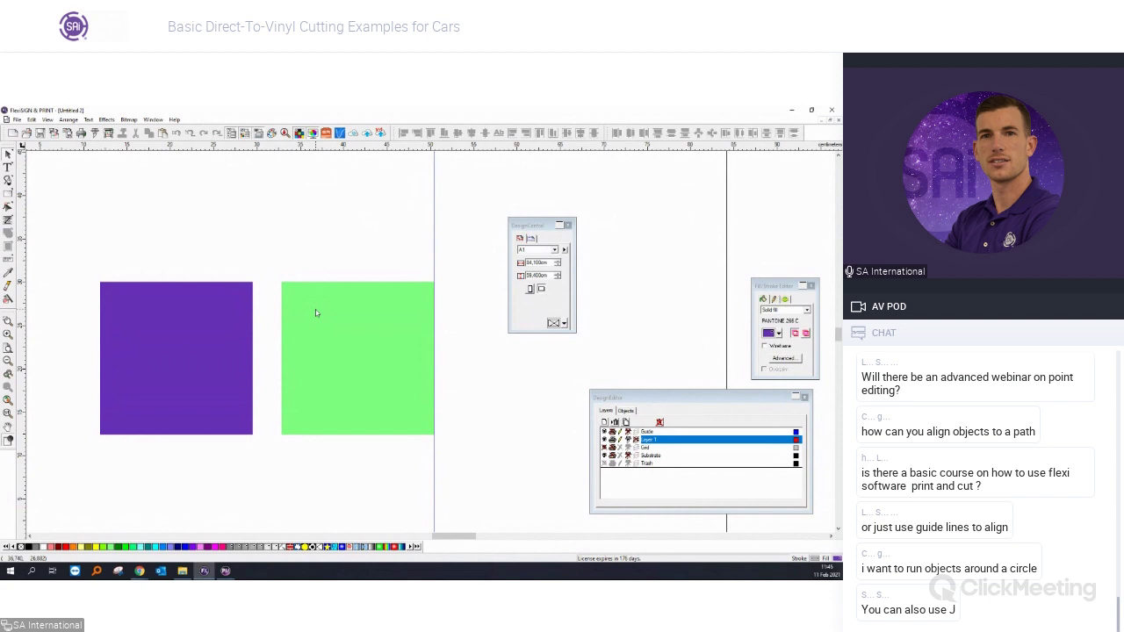
{"action": "key", "text": "alt+Tab"}
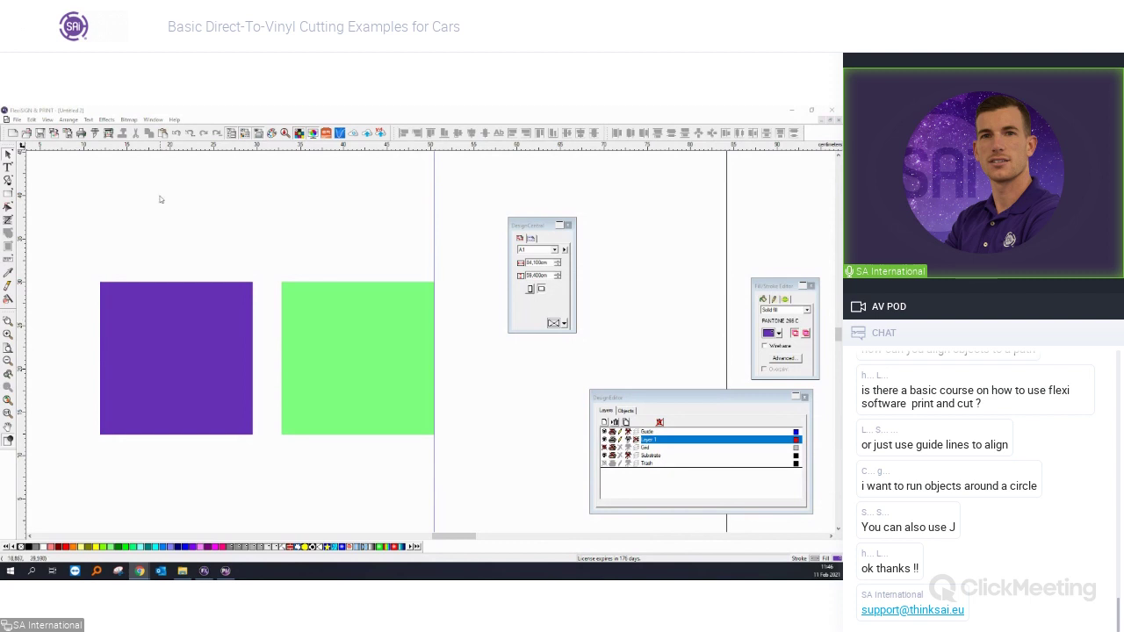
{"action": "left_click", "coordinate": [154, 119]}
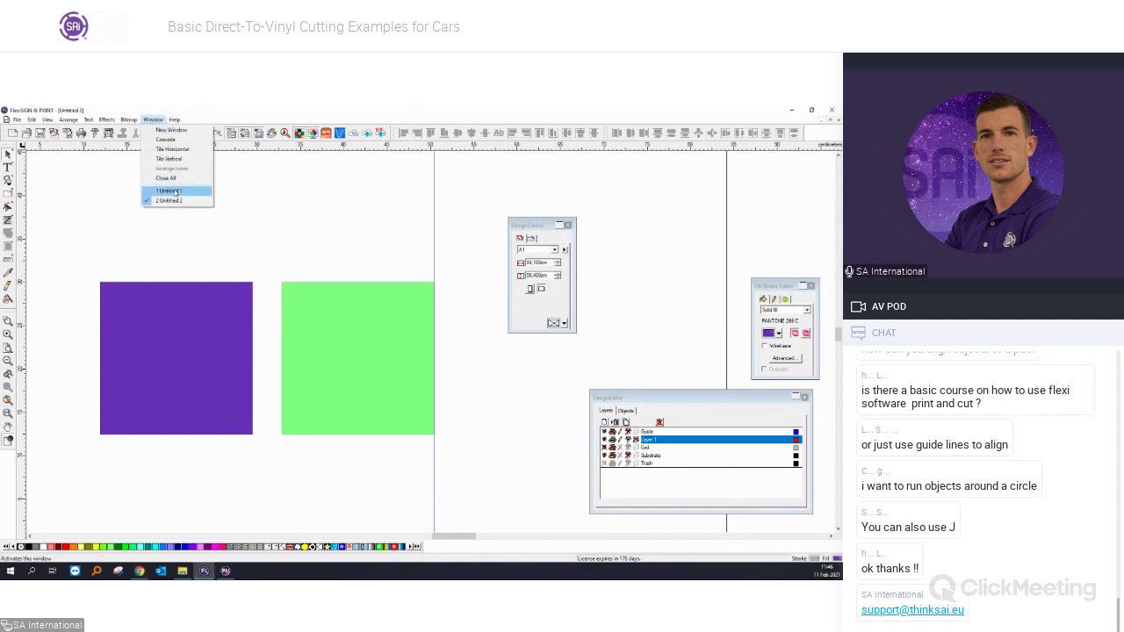
{"action": "left_click", "coordinate": [170, 190]}
{"action": "scroll", "coordinate": [184, 439], "scroll_direction": "down", "scroll_amount": 2}
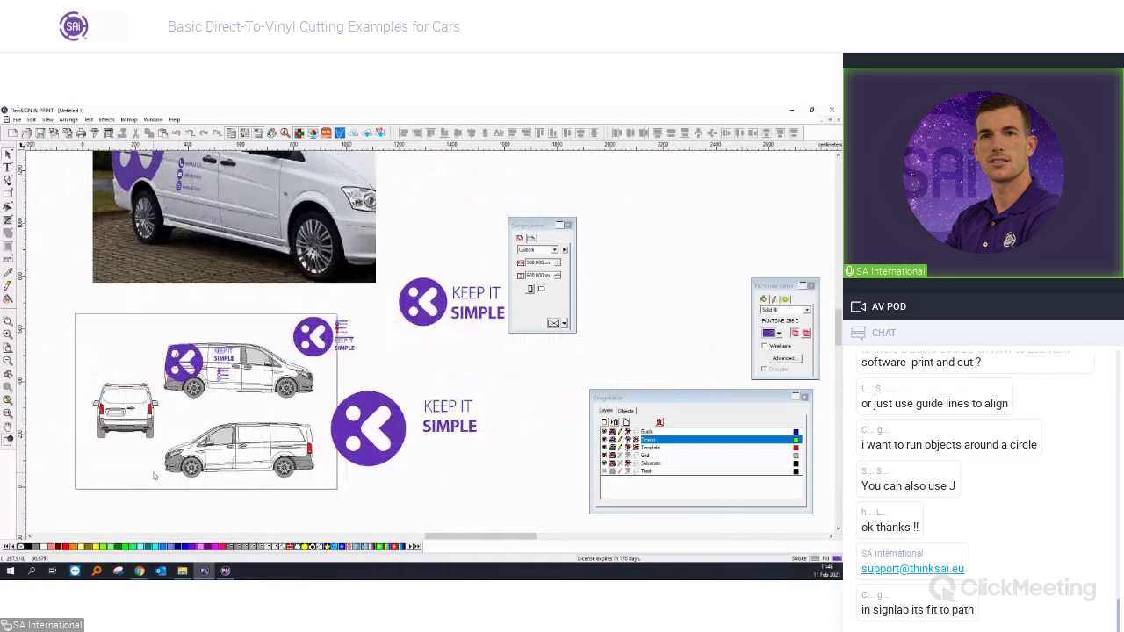
{"action": "scroll", "coordinate": [218, 385], "scroll_direction": "up", "scroll_amount": 2}
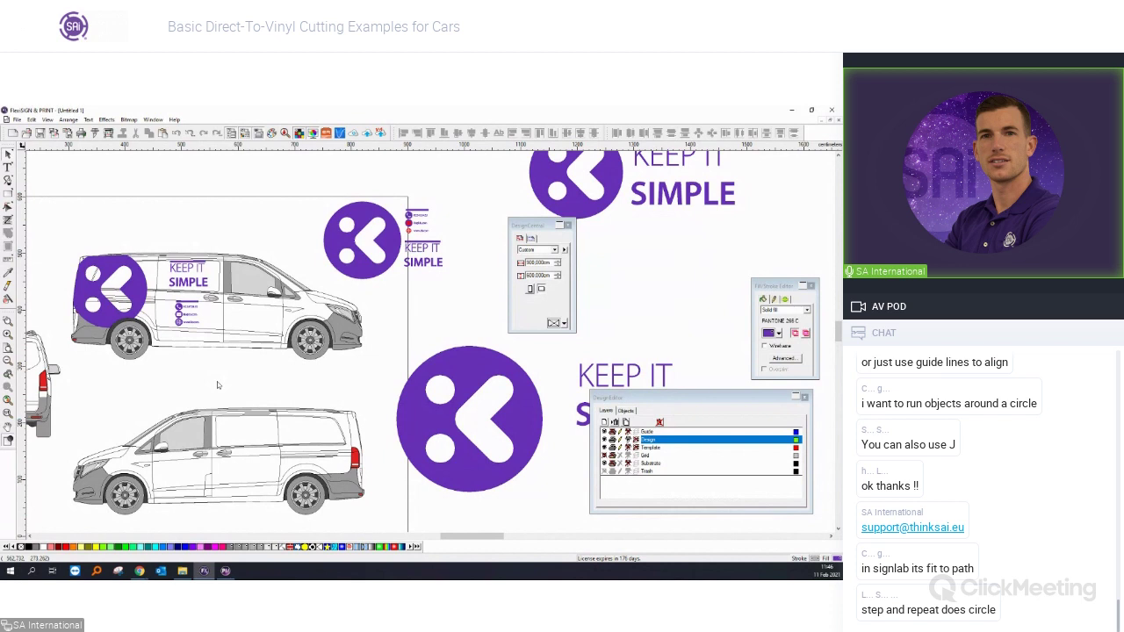
{"action": "left_click", "coordinate": [153, 119]}
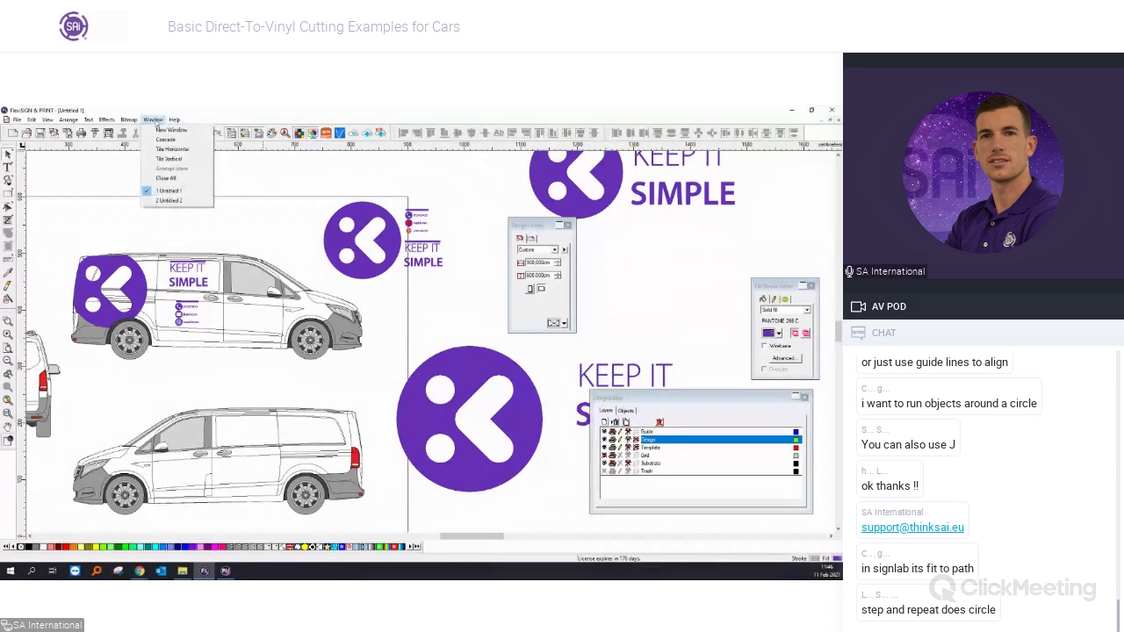
{"action": "left_click", "coordinate": [169, 200]}
{"action": "left_click", "coordinate": [236, 330]}
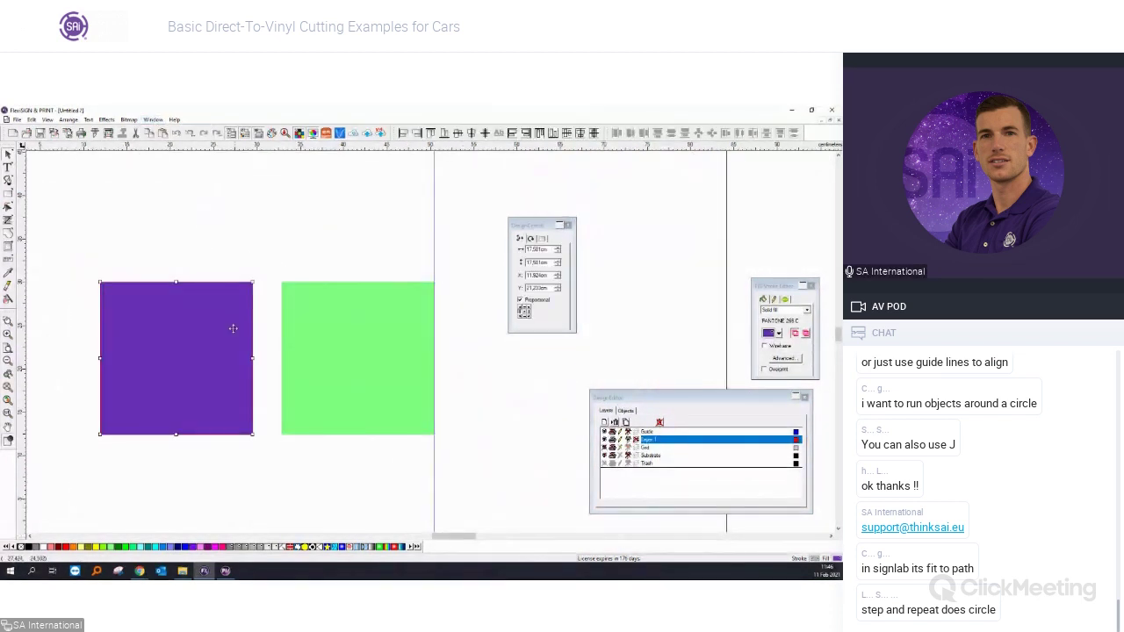
Draw a small purple circle above the squares with the Ellipse tool.
{"action": "scroll", "coordinate": [192, 287], "scroll_direction": "down", "scroll_amount": 1}
{"action": "mouse_move", "coordinate": [8, 195]}
{"action": "left_mouse_down"}
{"action": "mouse_move", "coordinate": [160, 195]}
{"action": "mouse_move", "coordinate": [193, 238]}
{"action": "left_mouse_up"}
{"action": "left_click", "coordinate": [106, 119]}
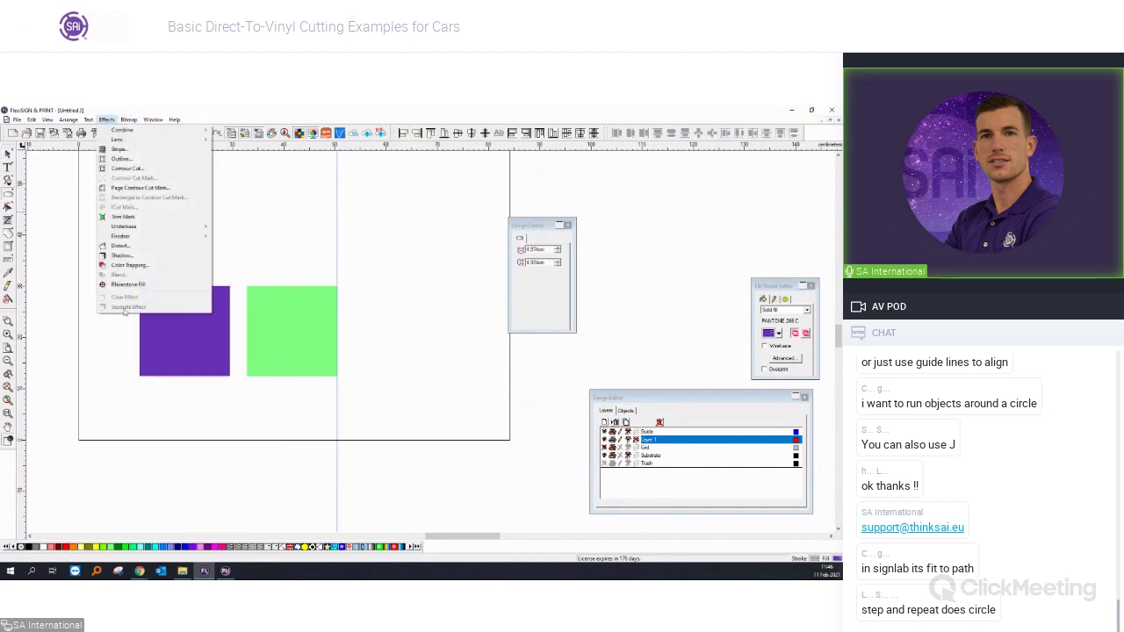
Step and Repeat the circle into a circular ring of nine copies and move it up-left.
{"action": "mouse_move", "coordinate": [68, 120]}
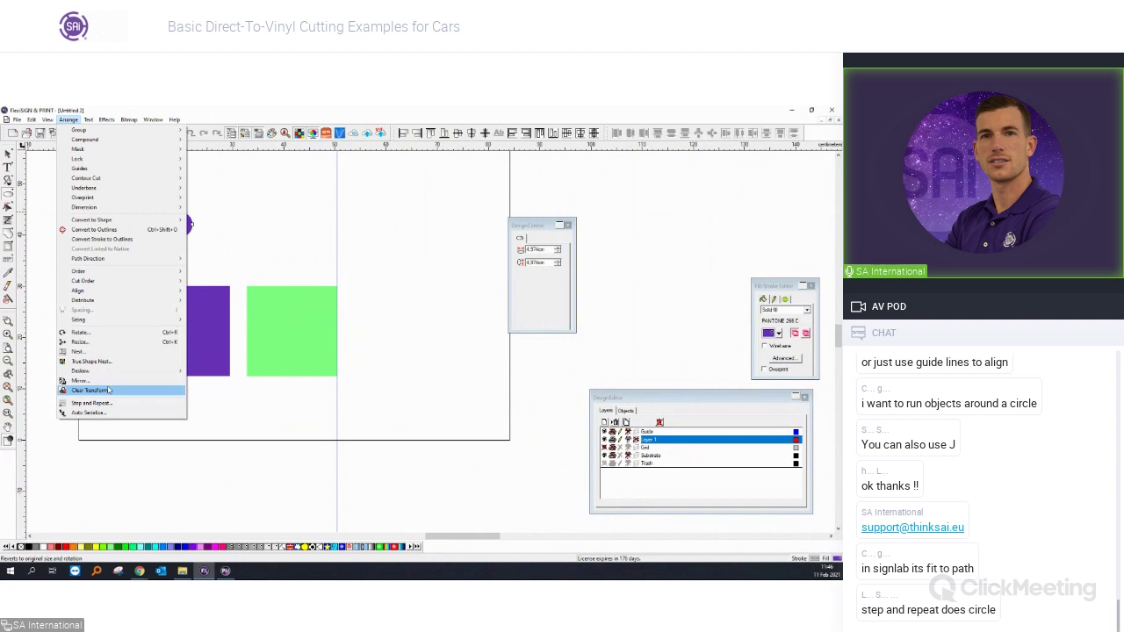
{"action": "left_click", "coordinate": [95, 402]}
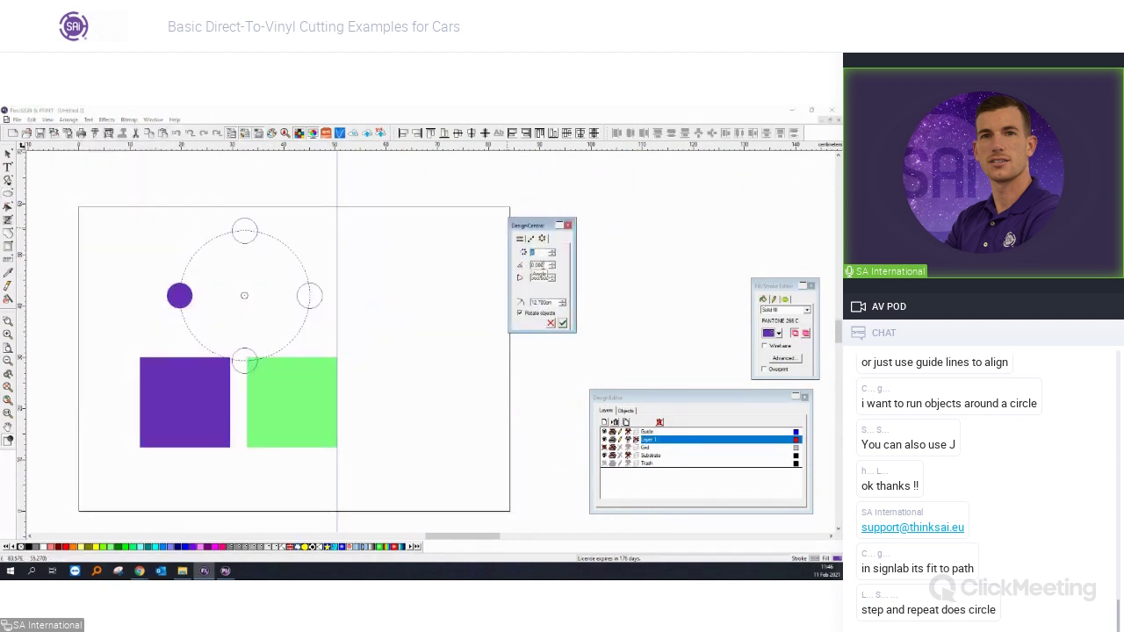
{"action": "left_click", "coordinate": [551, 251]}
{"action": "left_click", "coordinate": [552, 251]}
{"action": "left_click", "coordinate": [562, 323]}
{"action": "left_click_drag", "start_coordinate": [307, 273], "coordinate": [255, 220]}
Bring up the Flexi website in the browser, then return to the drawing.
{"action": "scroll", "coordinate": [298, 262], "scroll_direction": "up", "scroll_amount": 2}
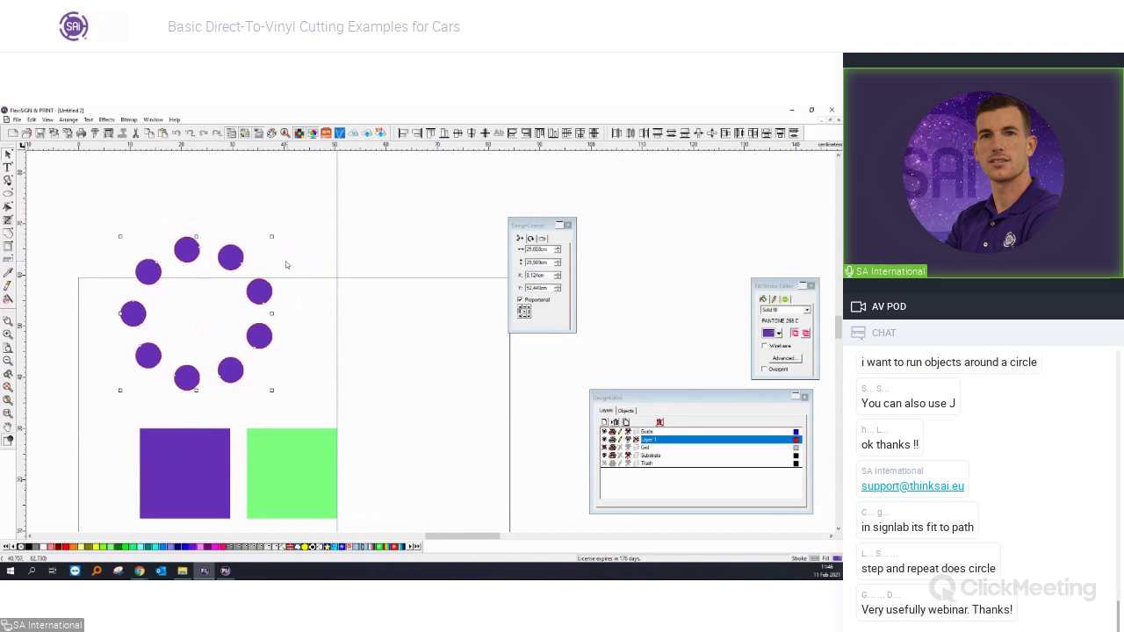
{"action": "scroll", "coordinate": [148, 299], "scroll_direction": "up", "scroll_amount": 1}
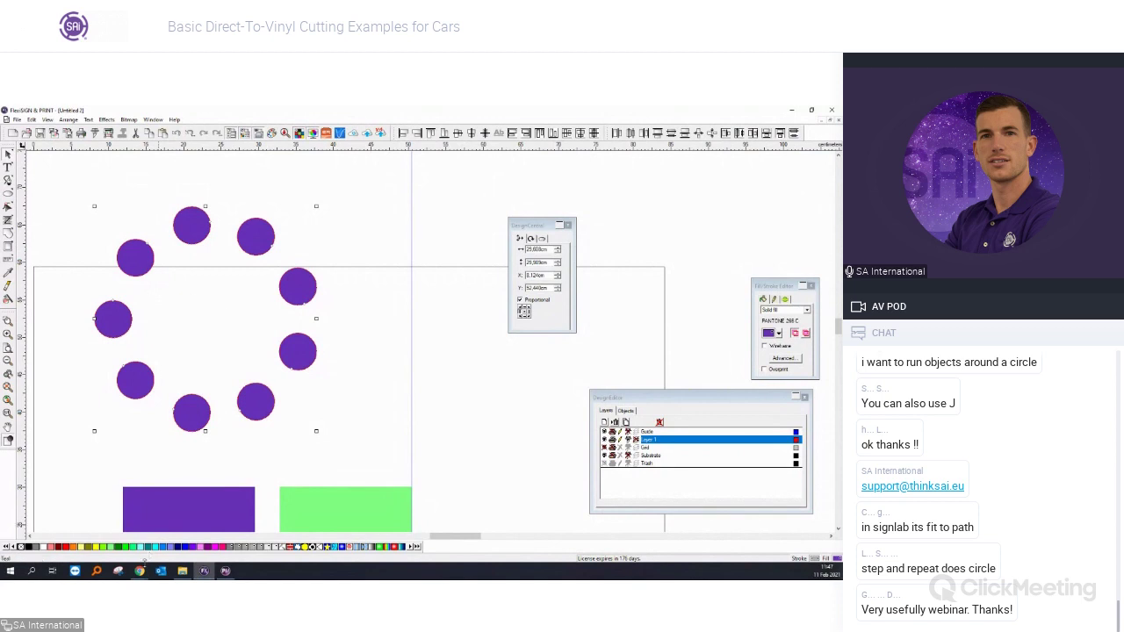
{"action": "left_click", "coordinate": [140, 570]}
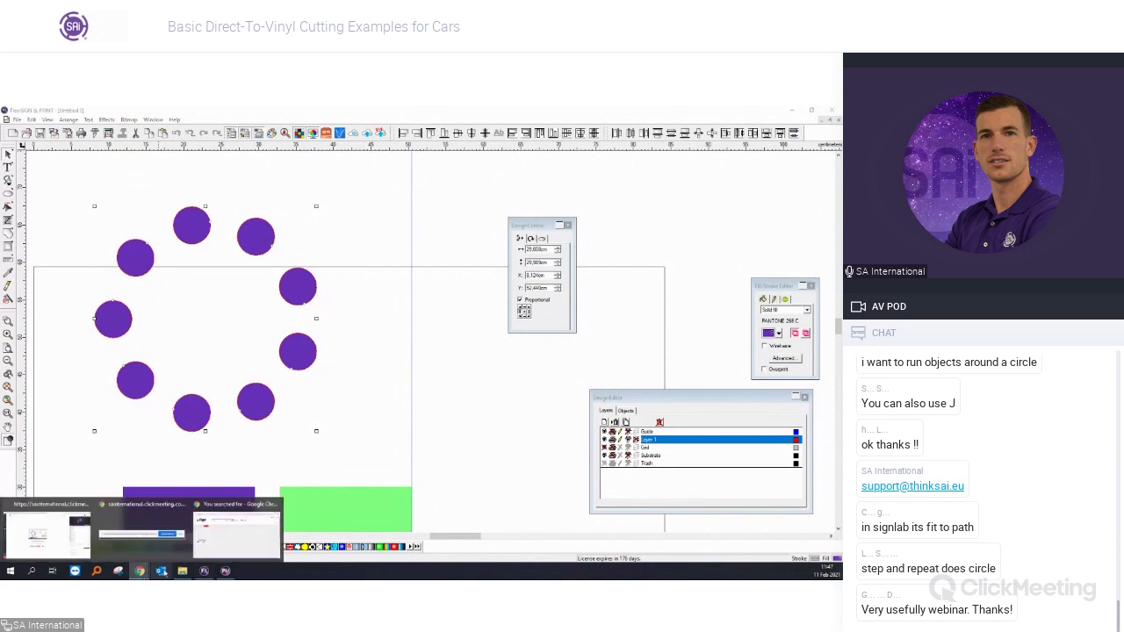
{"action": "left_click", "coordinate": [235, 531]}
{"action": "left_click", "coordinate": [140, 571]}
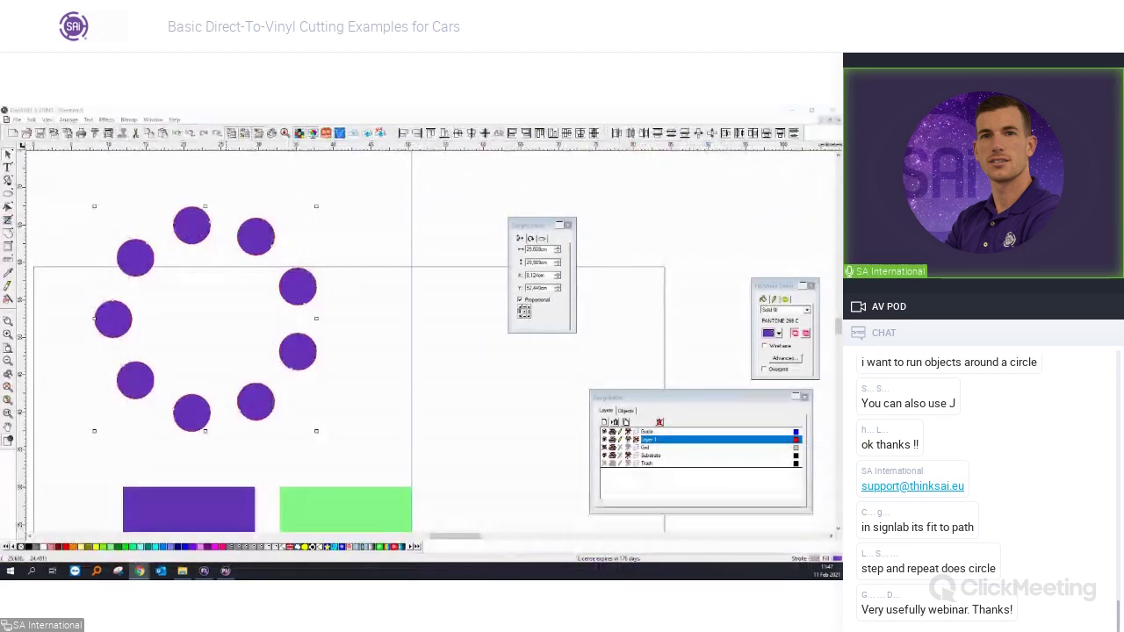